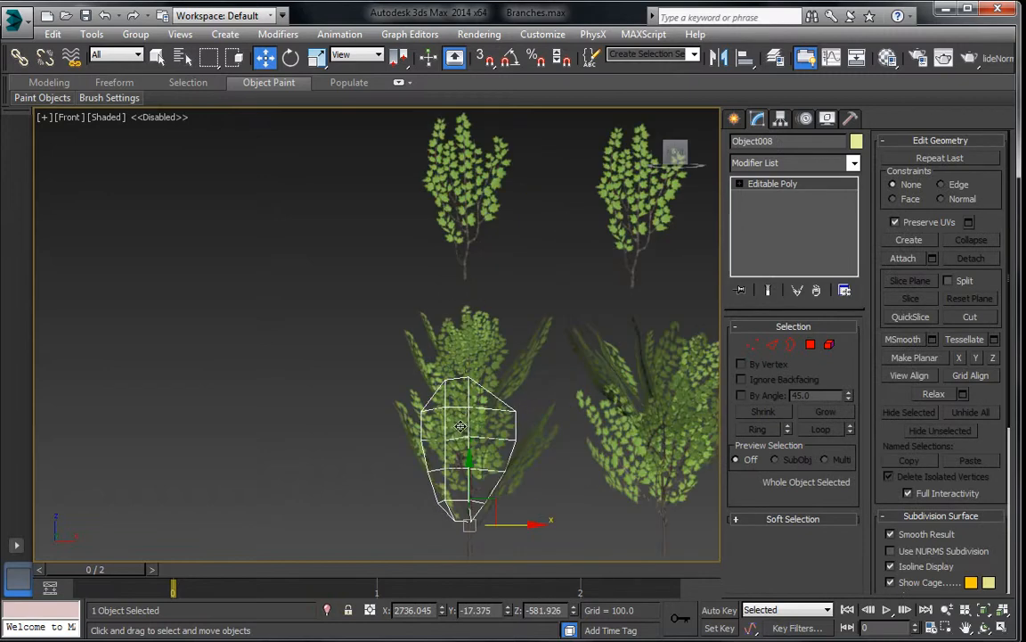
Hide the four single leaf branches standing above the two large branch clusters
middle_click_drag(464, 413, 431, 331)
left_click(347, 260)
middle_click_drag(349, 257, 355, 398)
scroll(354, 399, "down", 4)
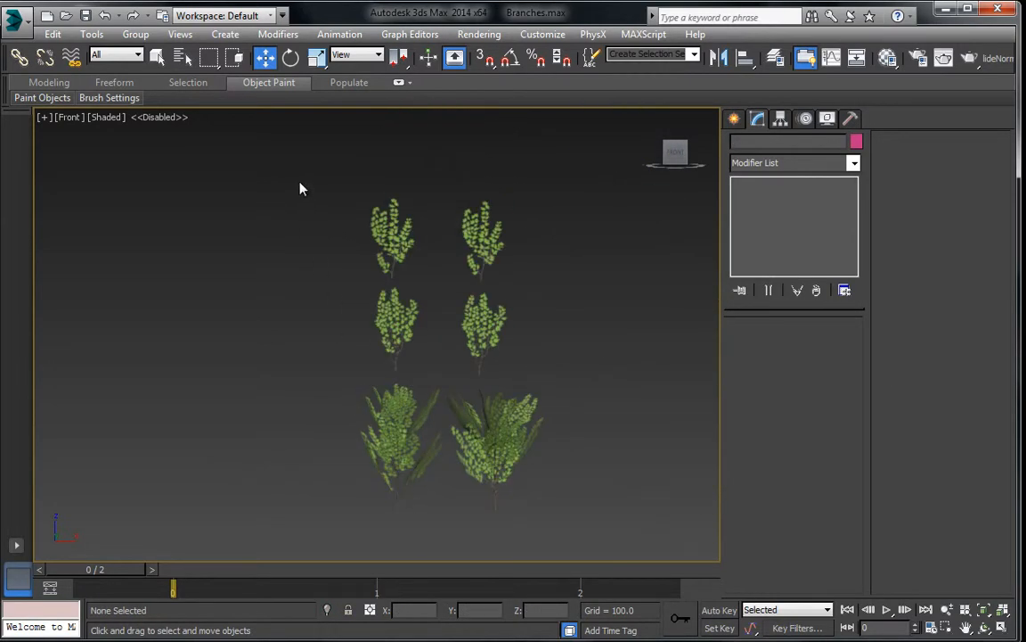
left_click_drag(537, 354, 534, 353)
right_click(482, 293)
left_click(532, 269)
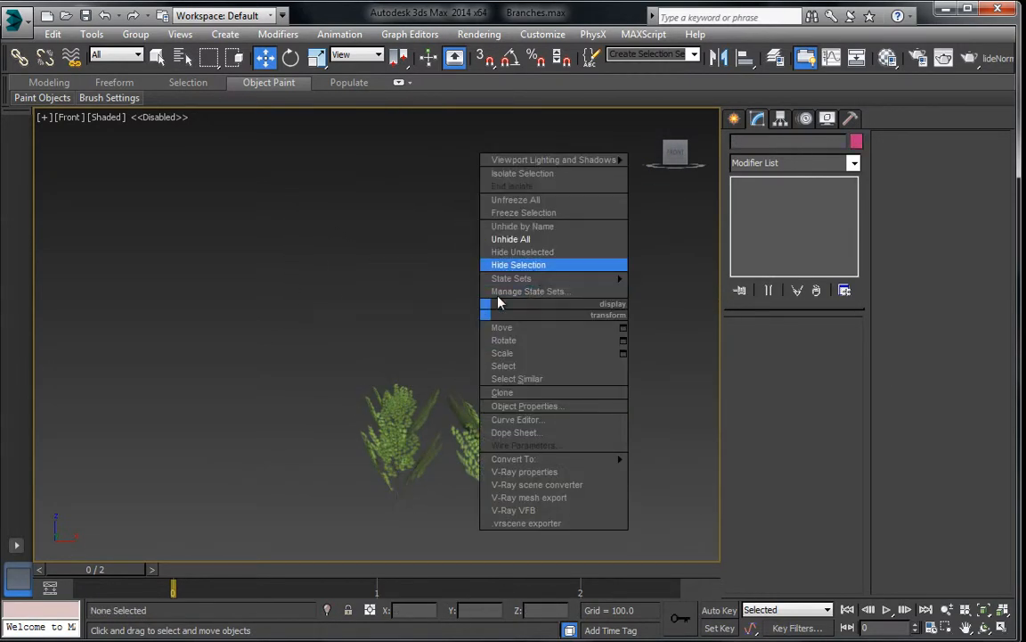
Examine the two large branch clusters in perspective and from the front
middle_click_drag(450, 344, 449, 291)
left_click_drag(486, 408, 558, 473)
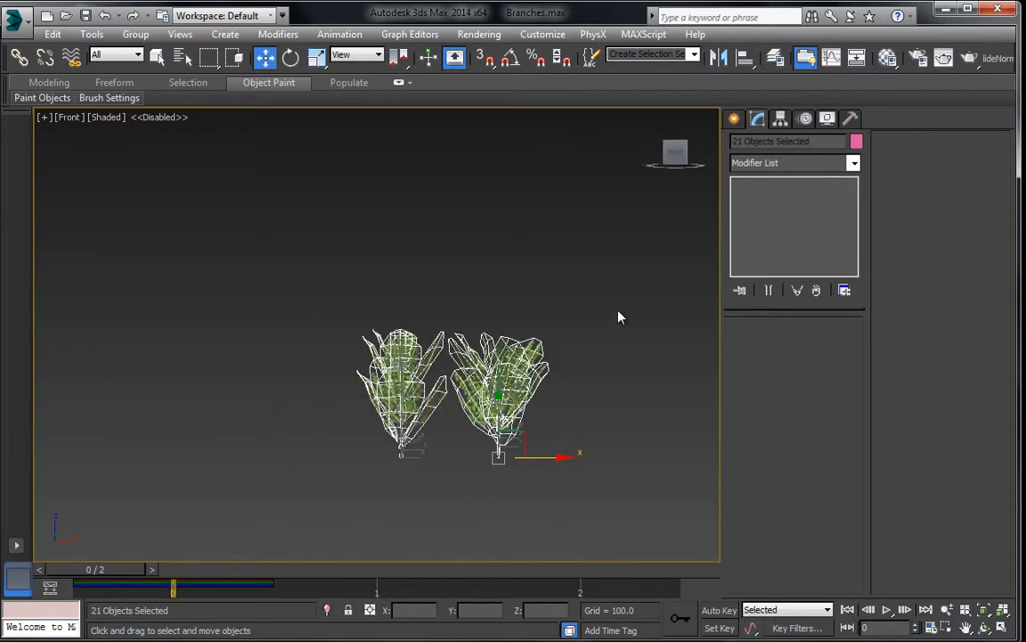
left_click(618, 316)
key("p")
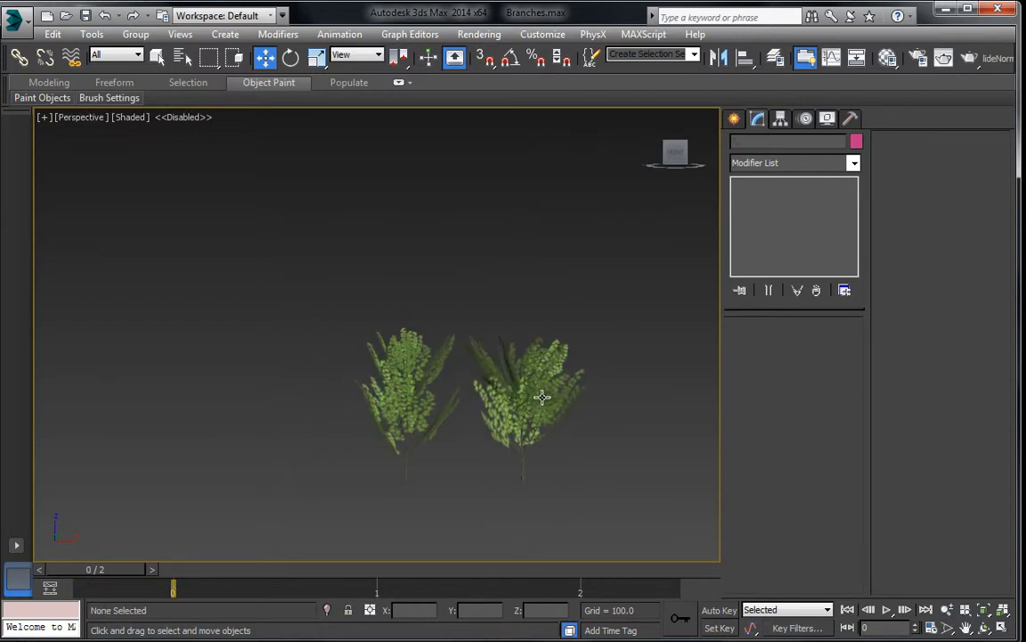
key("ctrl+r")
left_click_drag(458, 356, 374, 289)
key("f")
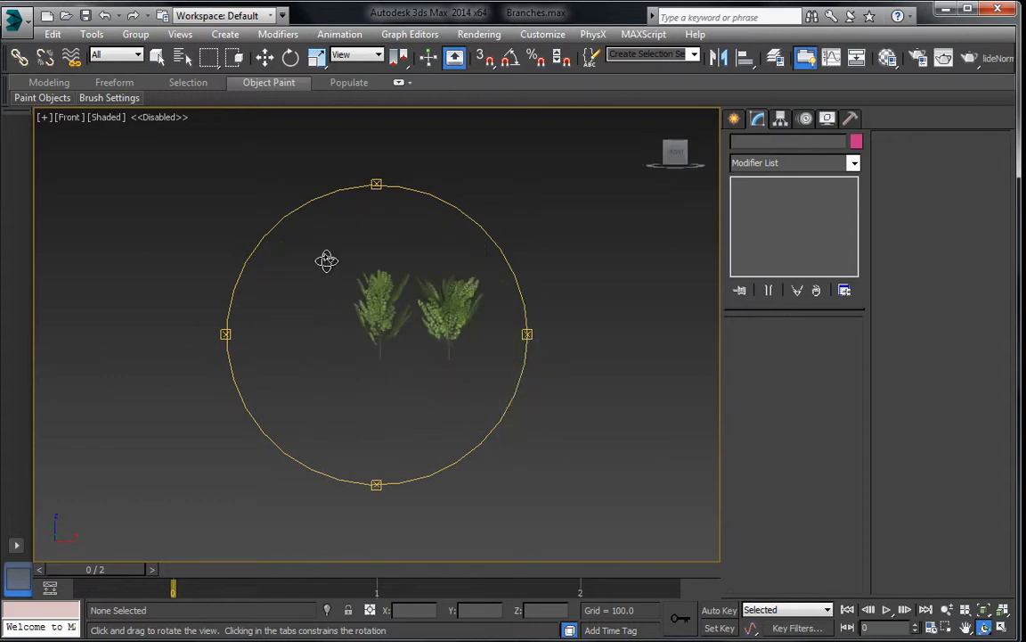
left_click(267, 59)
scroll(394, 317, "up", 5)
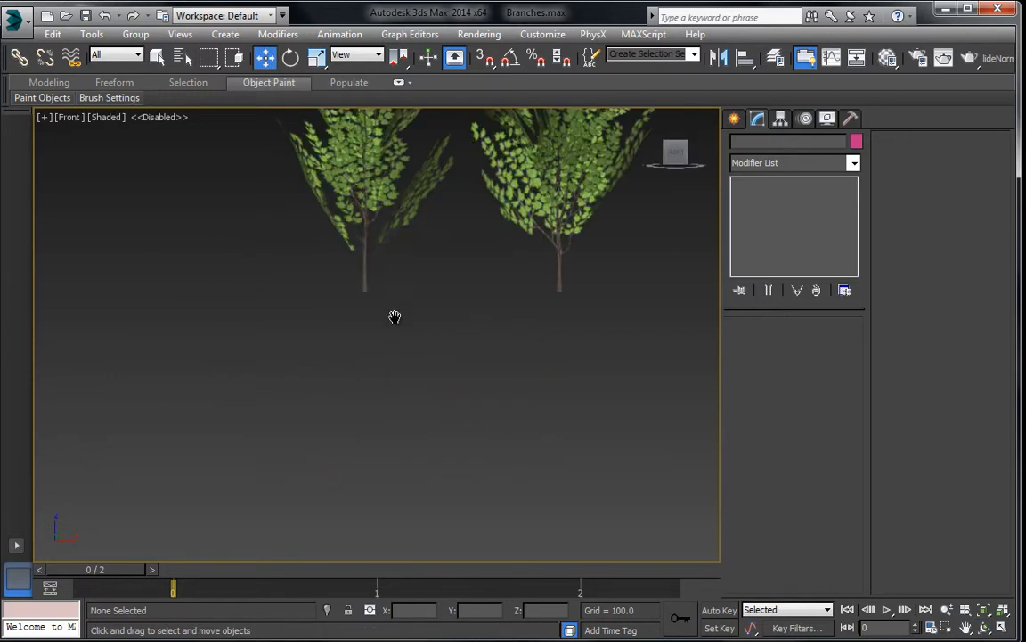
middle_click_drag(394, 316, 392, 427)
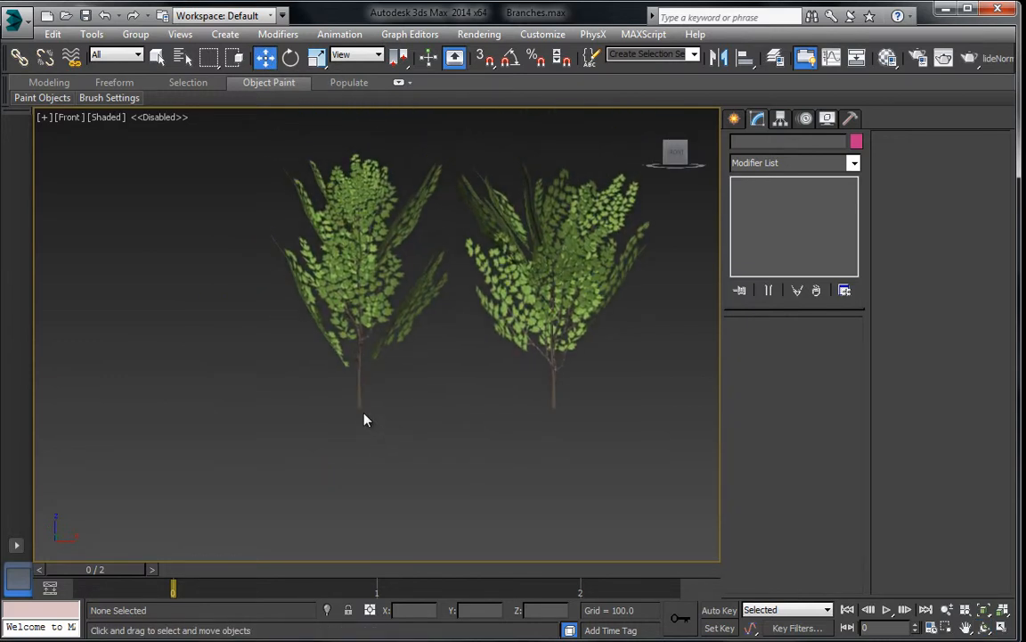
Set the material ID of all polygons of the left cluster's trunk, Cylinder002, to 1
key("F3")
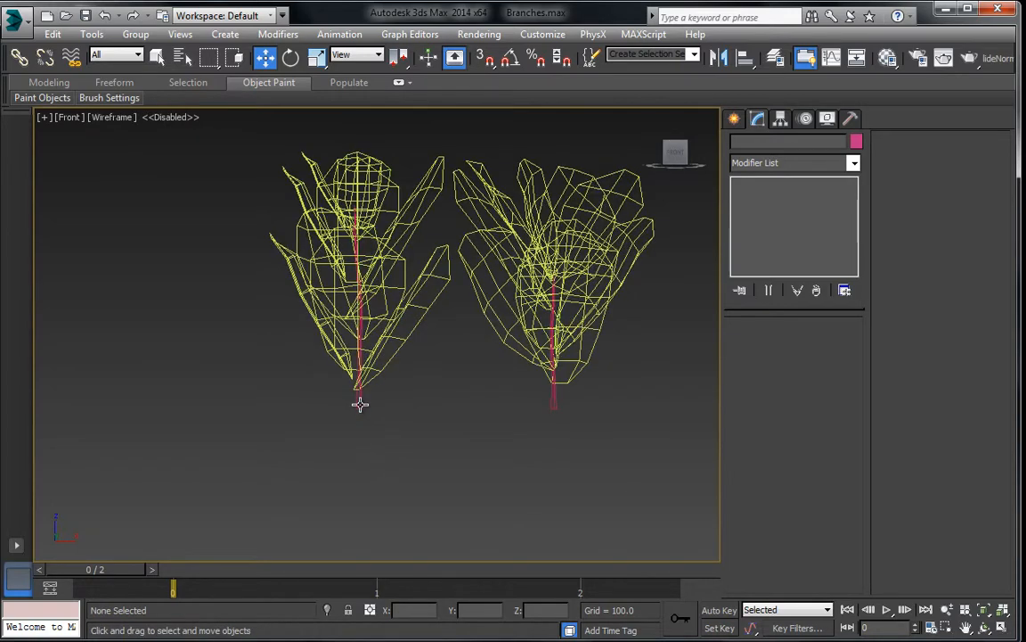
left_click(360, 404)
key("F3")
middle_click_drag(429, 424, 443, 412)
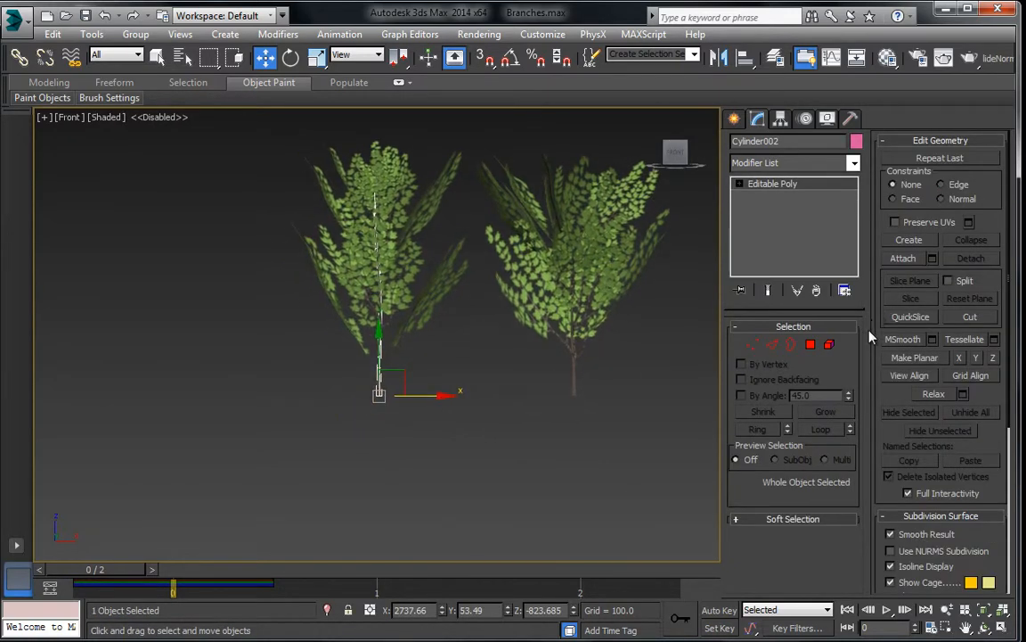
left_click(829, 345)
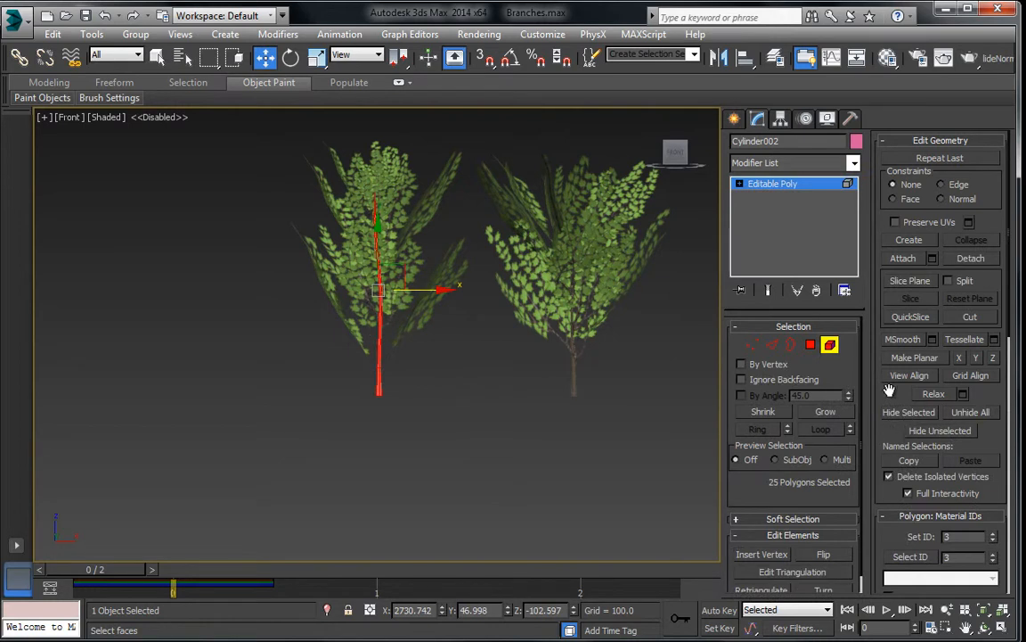
scroll(927, 427, "down", 5)
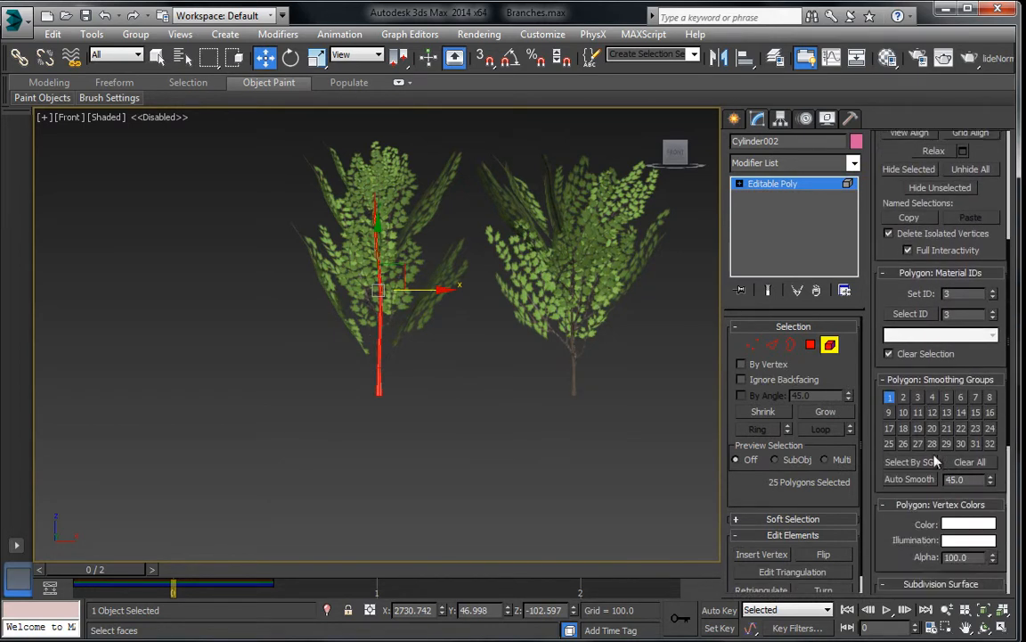
scroll(980, 463, "down", 3)
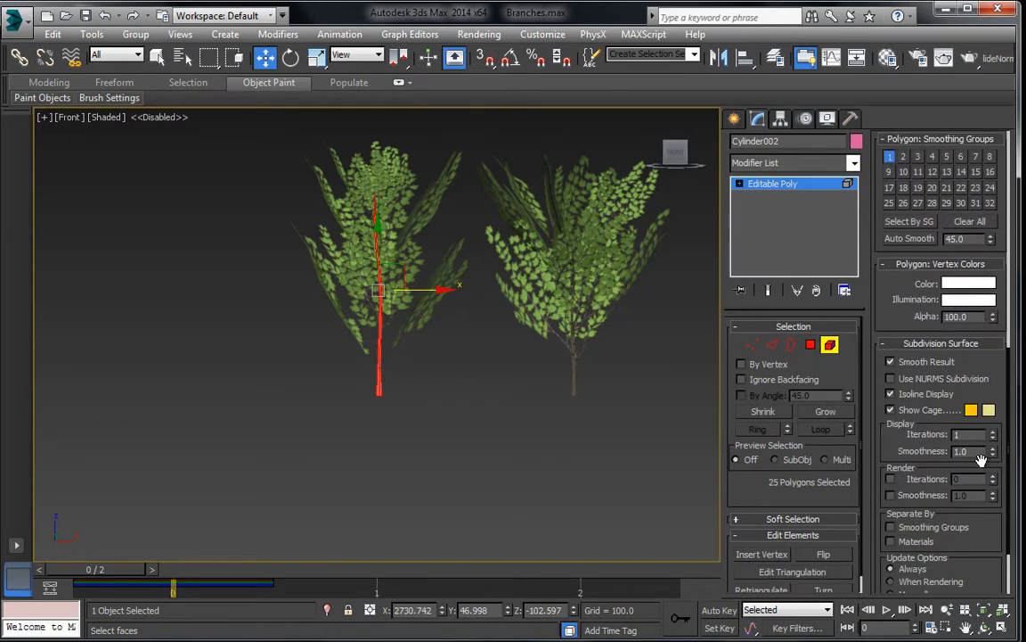
scroll(987, 448, "down", 3)
scroll(961, 357, "up", 6)
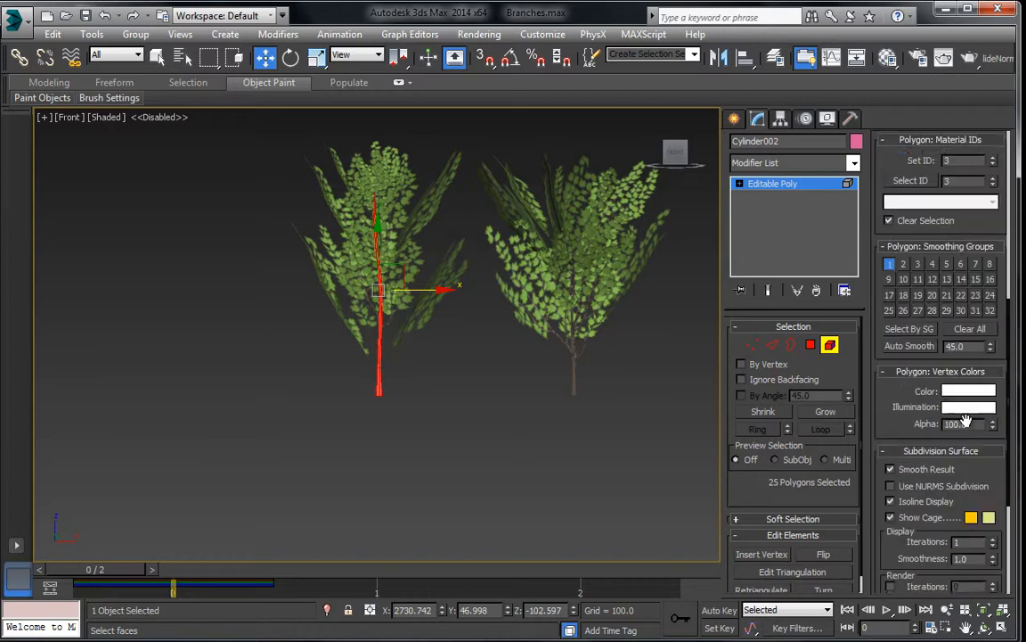
scroll(960, 357, "up", 2)
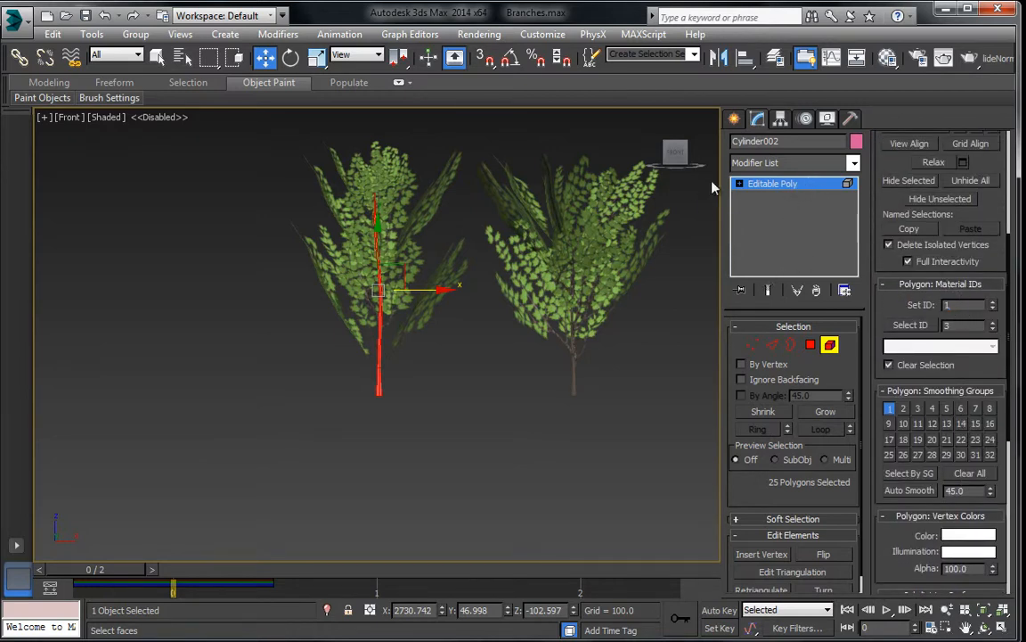
left_click(750, 185)
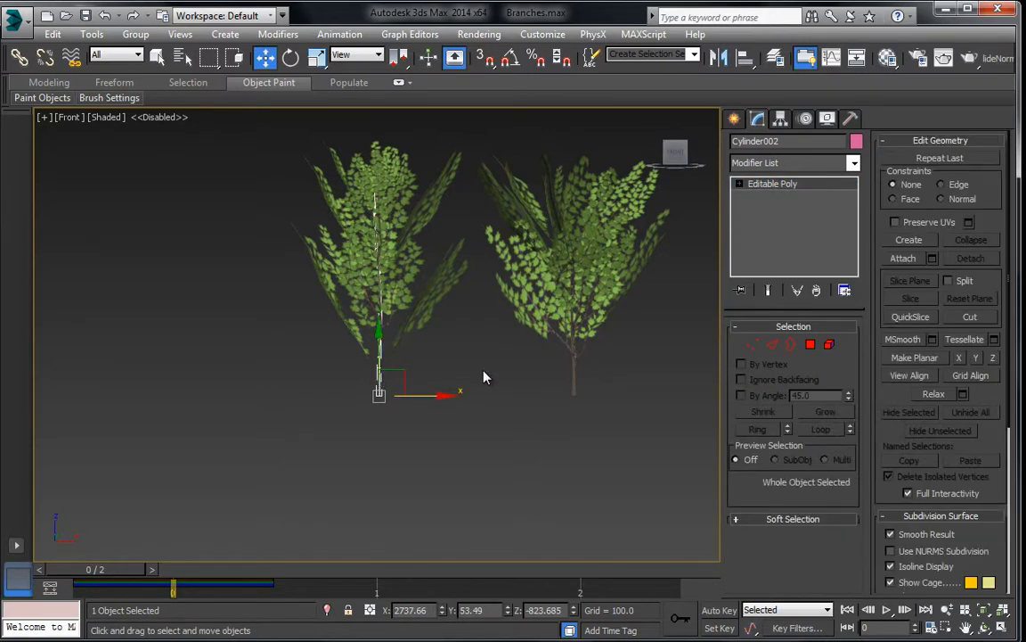
Hide the trunk of the left cluster
middle_click_drag(456, 330, 463, 374)
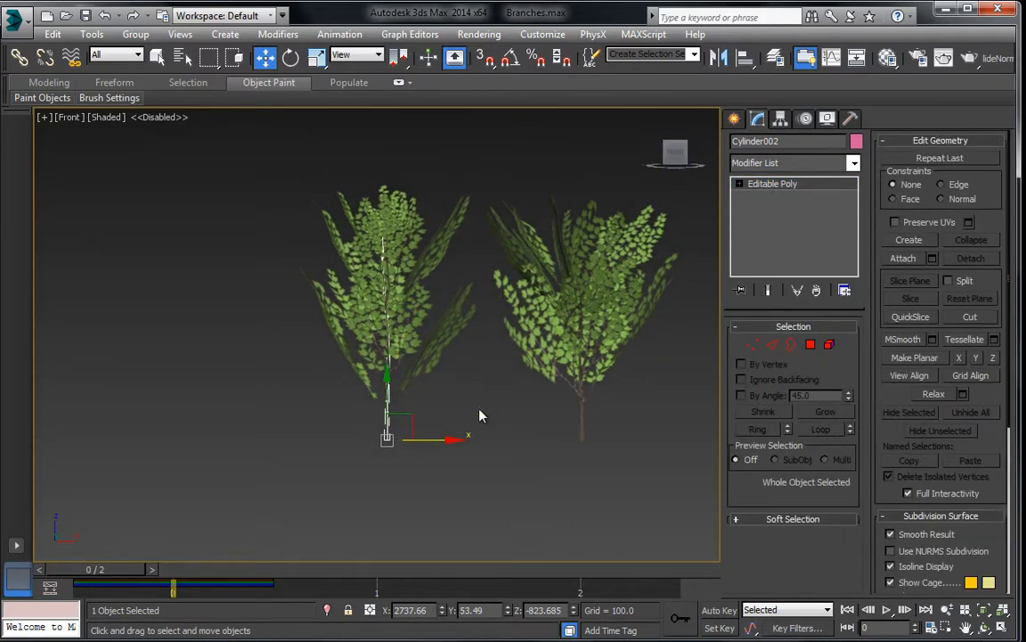
right_click(401, 435)
left_click(459, 383)
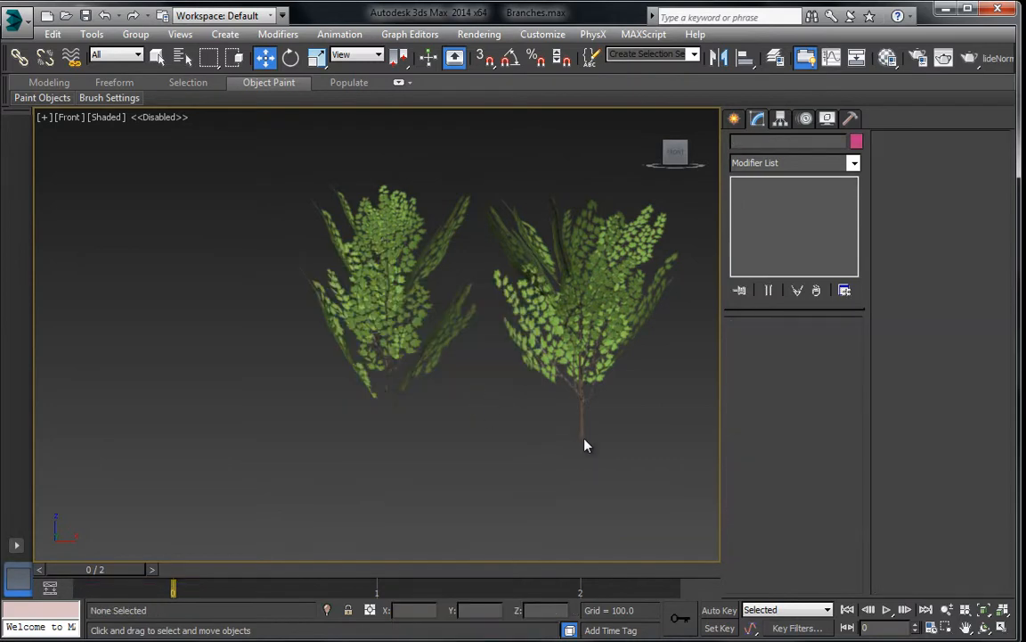
Change the material ID of all polygons of the right cluster's trunk, Cylinder001, and hide that trunk
left_click(581, 429)
left_click(829, 346)
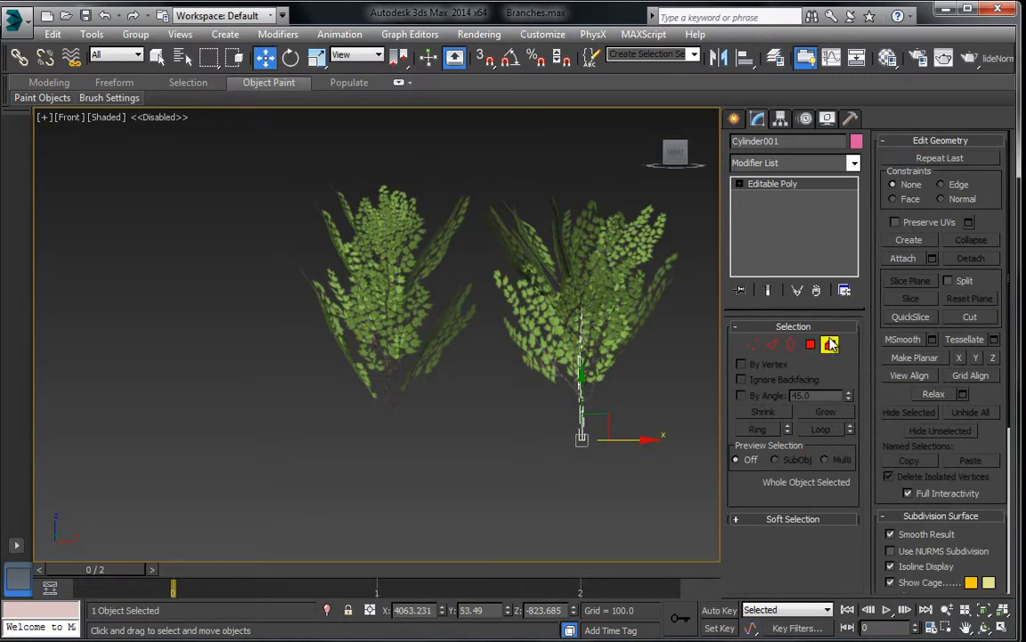
scroll(882, 428, "down", 6)
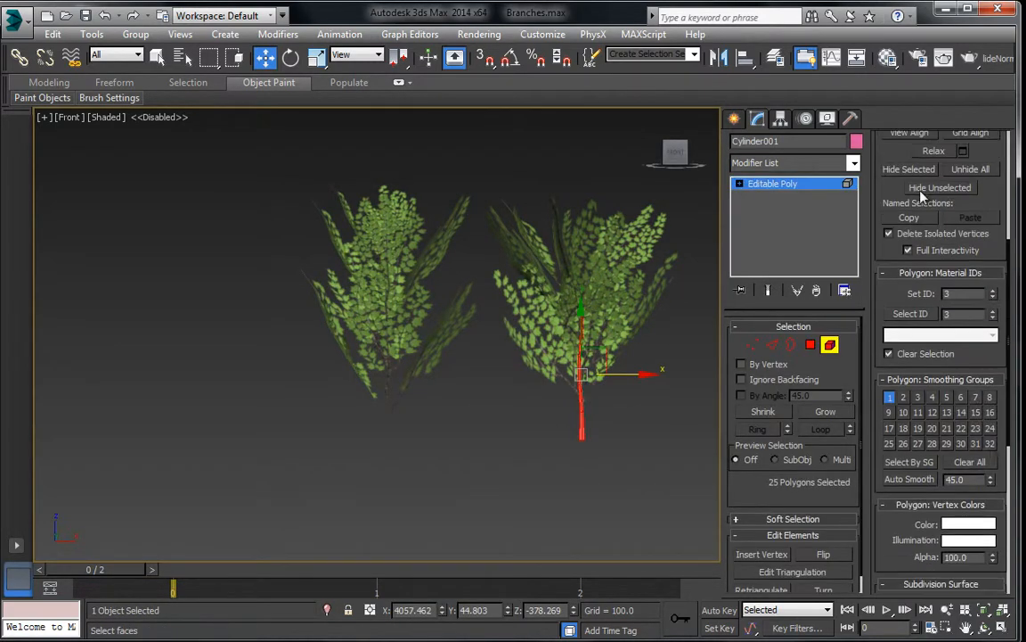
scroll(867, 283, "up", 1)
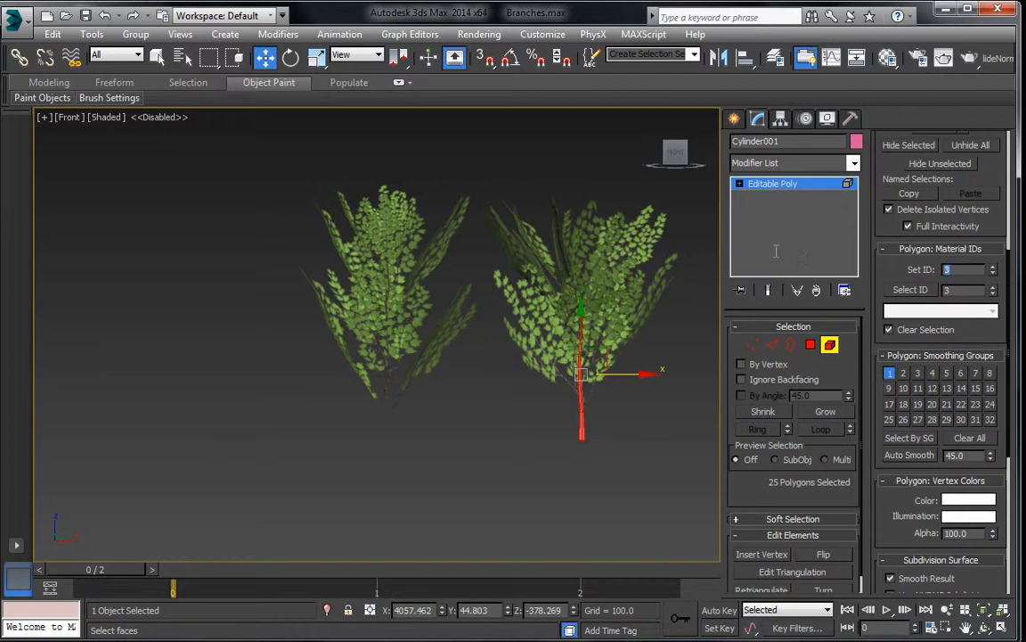
left_click(806, 187)
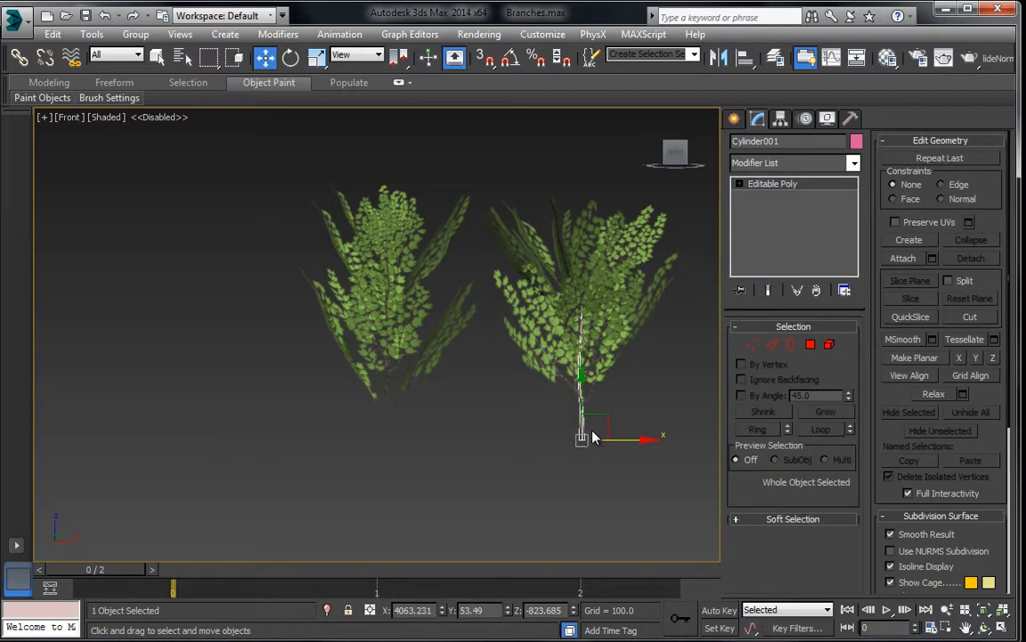
right_click(579, 399)
left_click(642, 382)
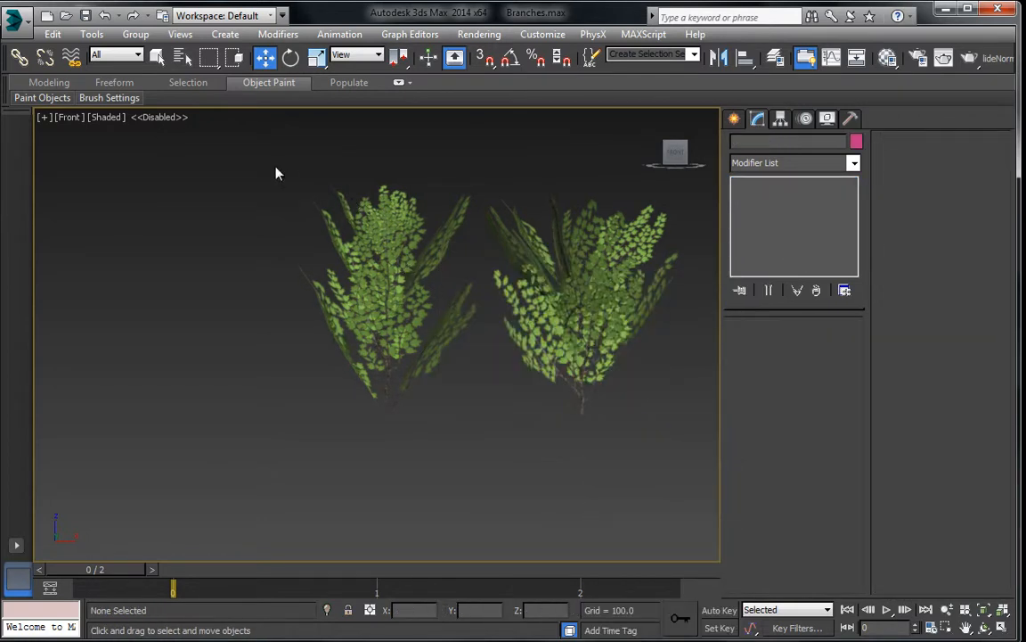
Hide all the leaf meshes of the left cluster
left_click_drag(484, 390, 465, 415)
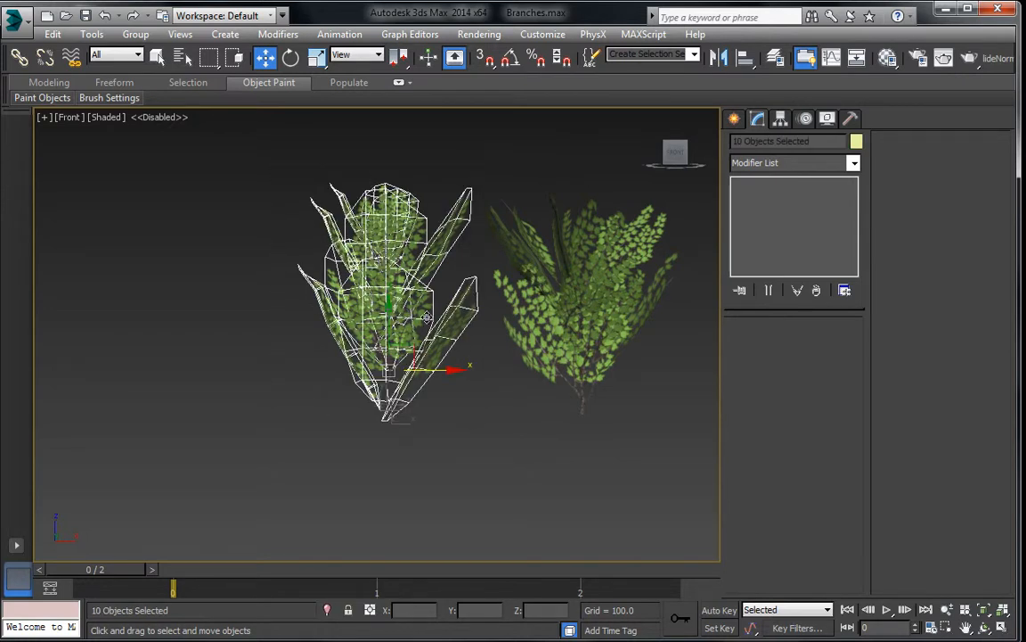
right_click(393, 214)
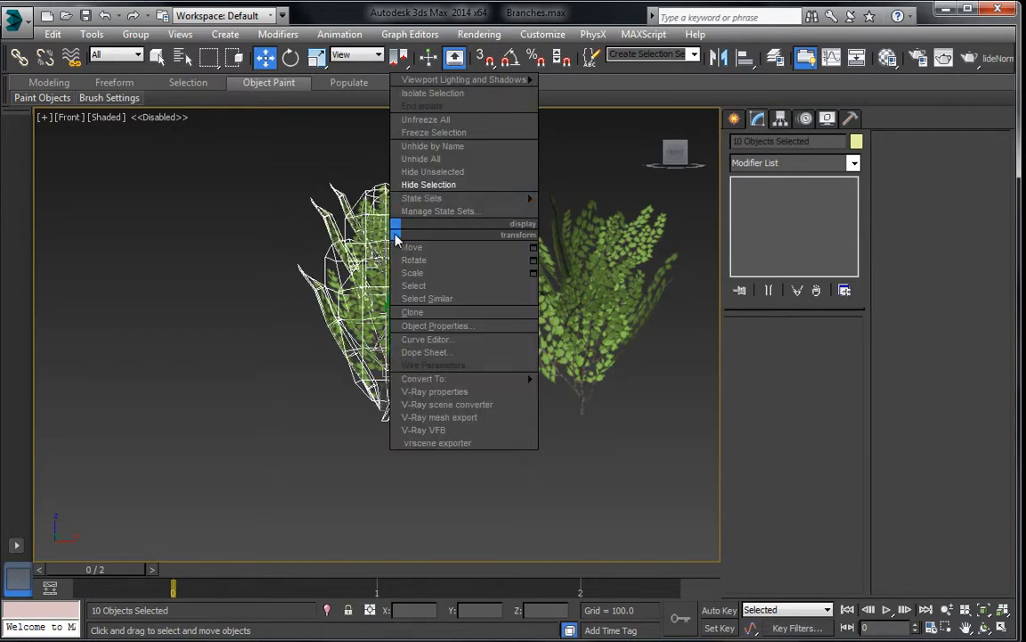
left_click(419, 183)
Attach all other visible leaf meshes of the right cluster to Object003 and rename the combined object Leafs_A
left_click(563, 325)
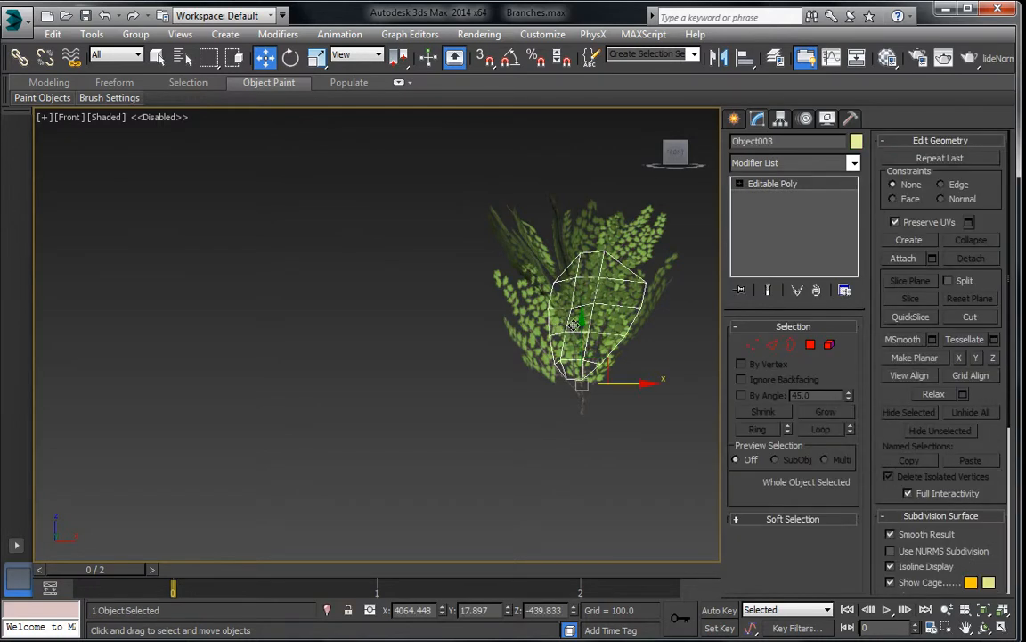
left_click(932, 258)
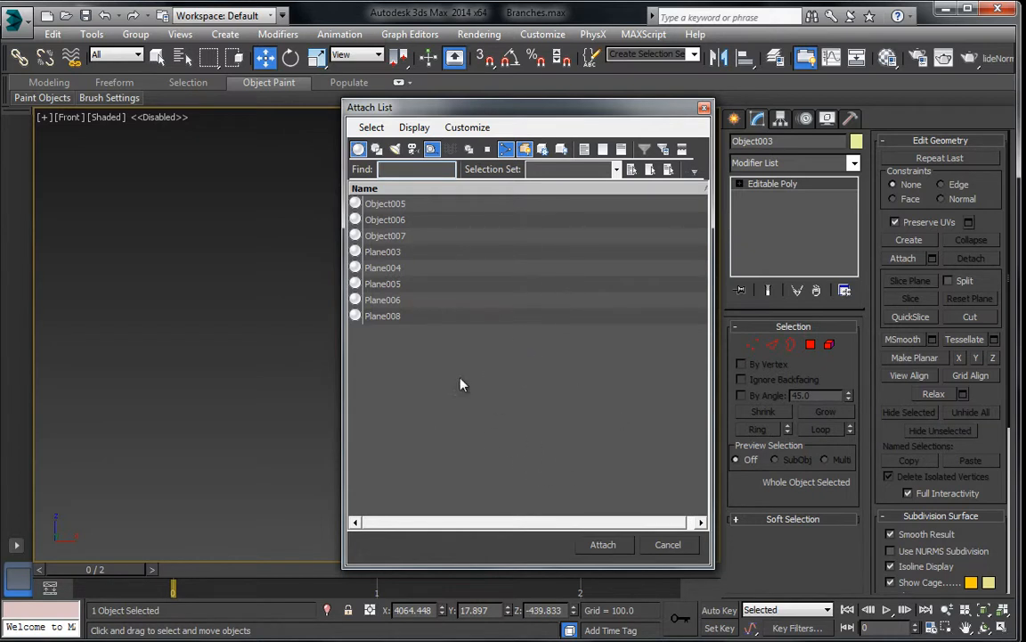
left_click_drag(458, 106, 235, 108)
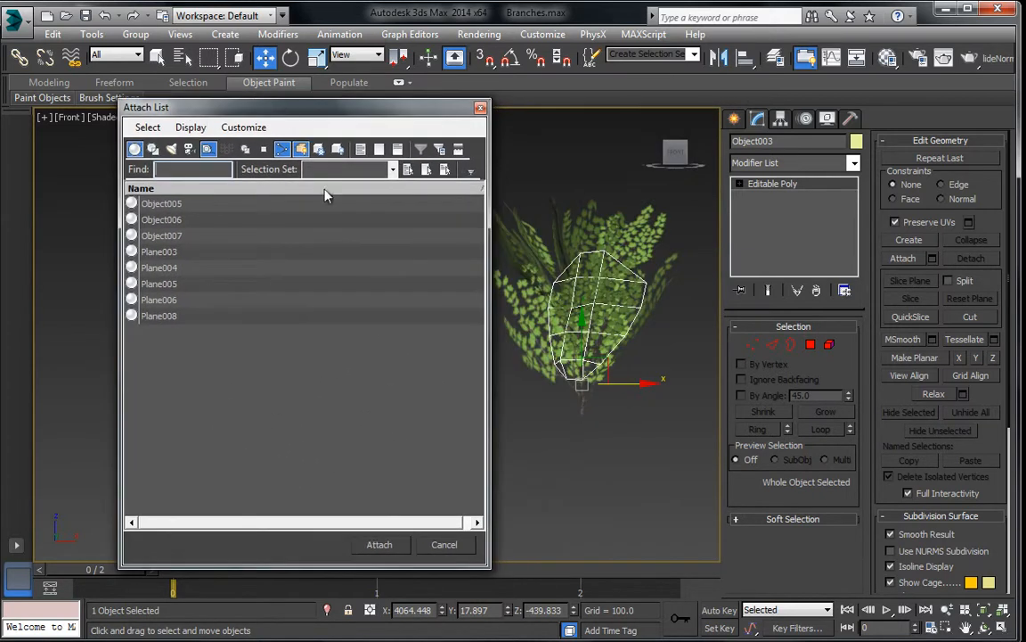
key("ctrl+a")
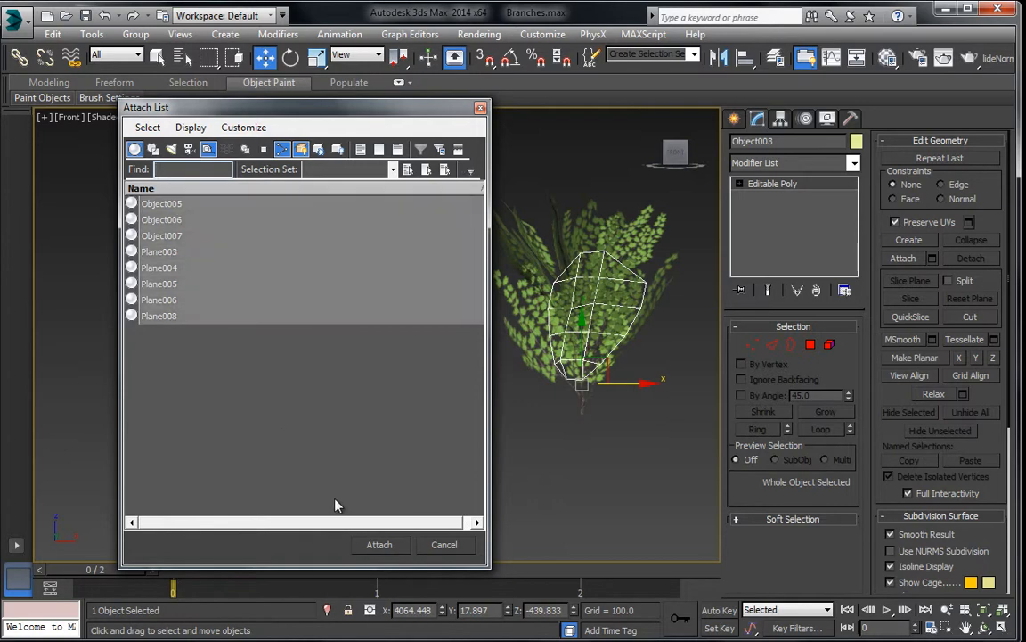
left_click(381, 544)
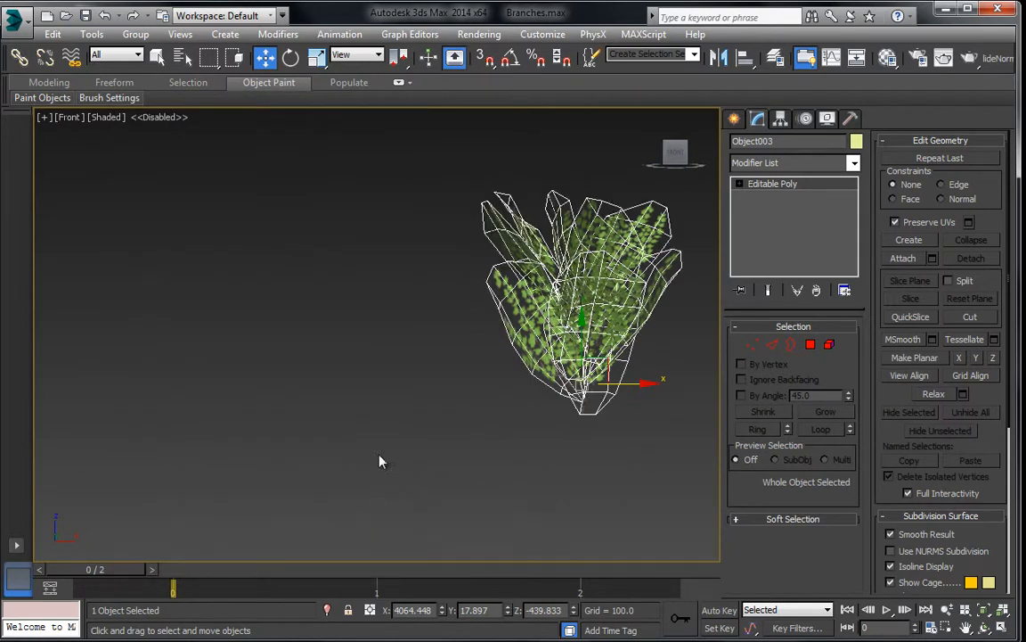
left_click(789, 142)
type("Leafs_A")
Set the material ID of all polygons of Leafs_A to 2
middle_click_drag(494, 306, 480, 310)
left_click(828, 346)
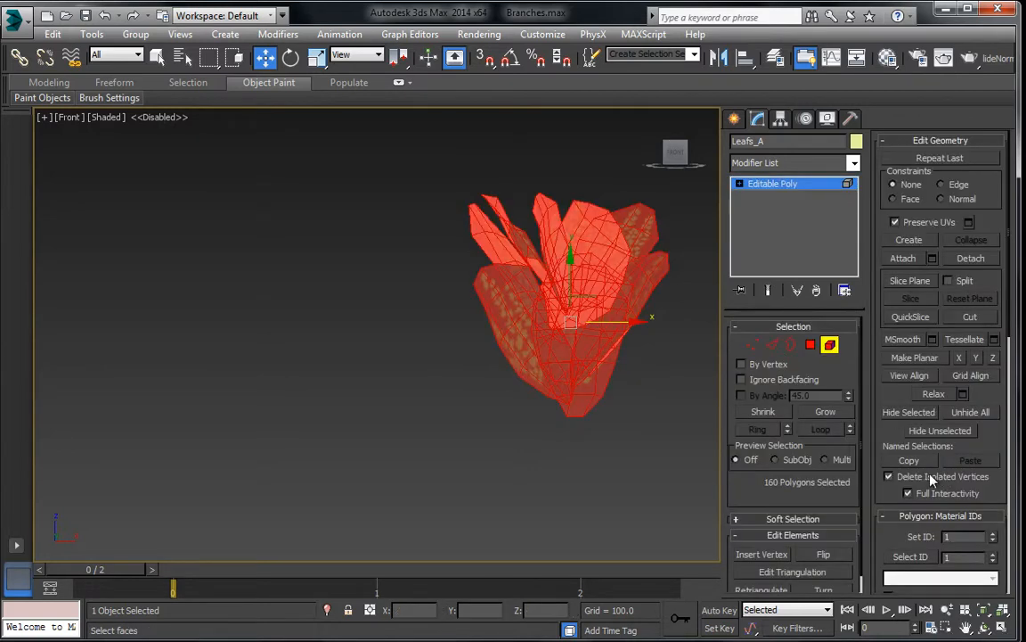
scroll(930, 464, "down", 5)
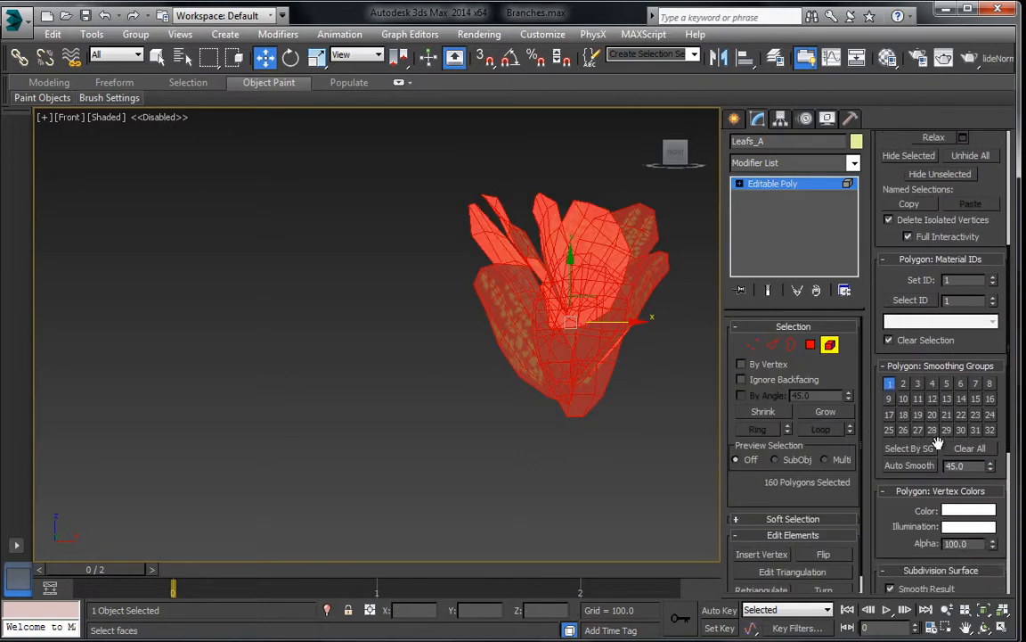
scroll(954, 291, "up", 1)
left_click_drag(966, 304, 911, 302)
type("2")
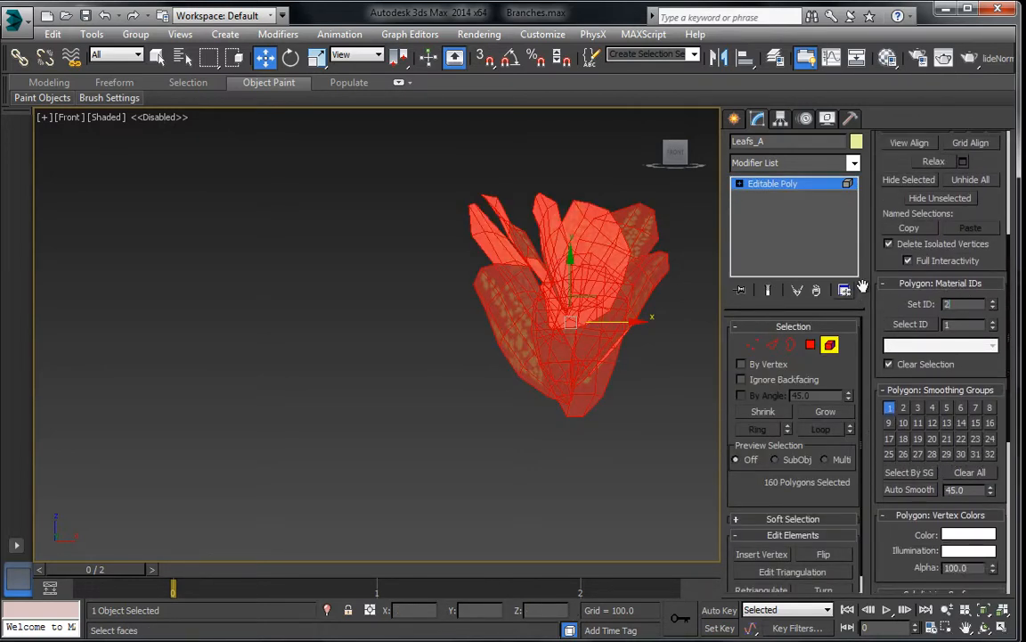
left_click(801, 184)
left_click(403, 360)
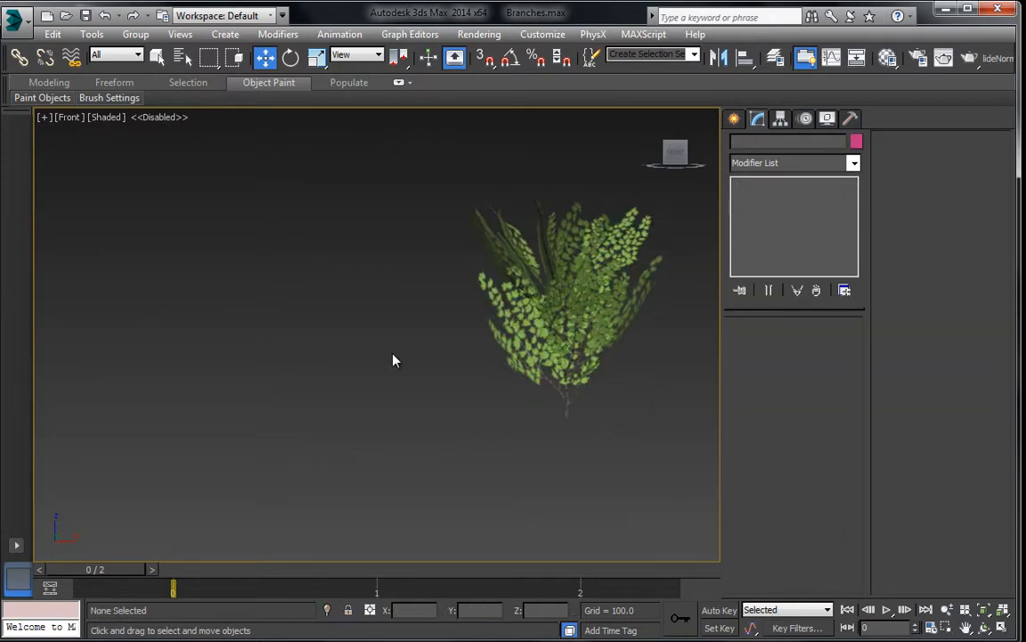
key("m")
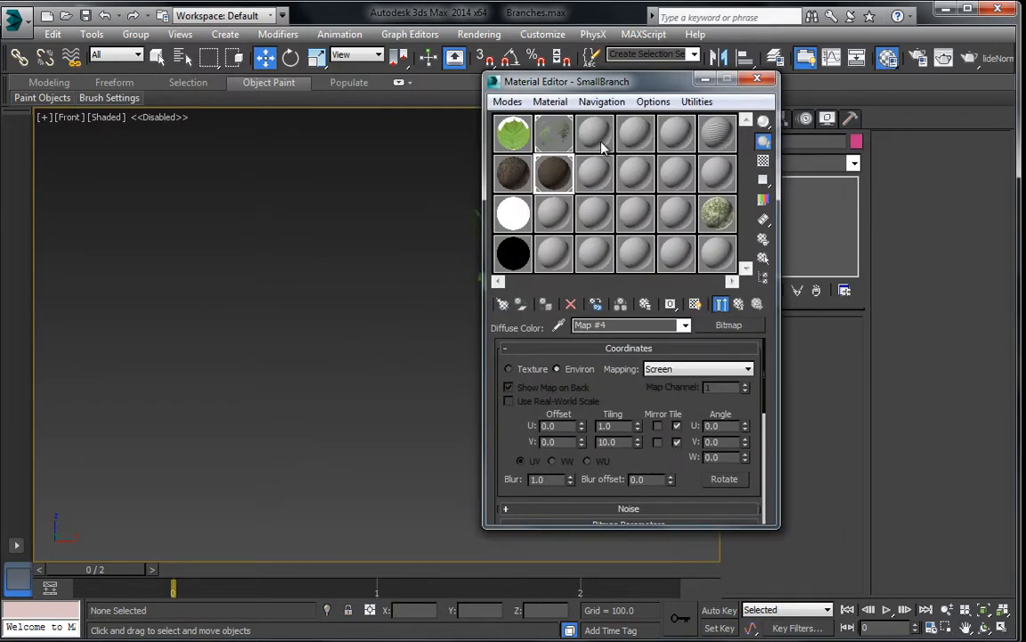
left_click(757, 79)
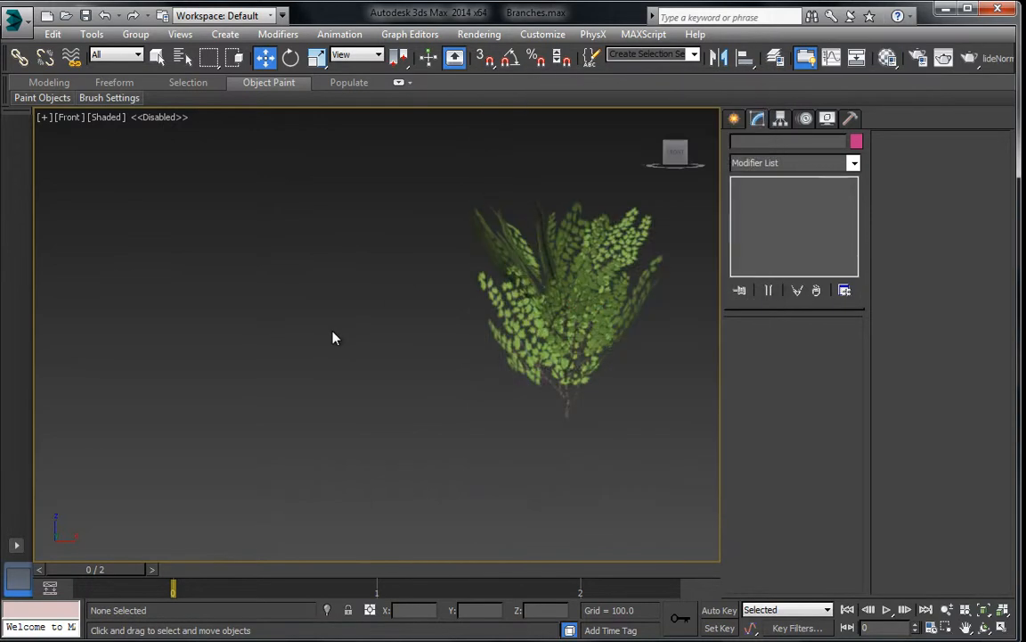
Unhide all objects, and hide the trunks of the left and right clusters
right_click(332, 335)
left_click(398, 258)
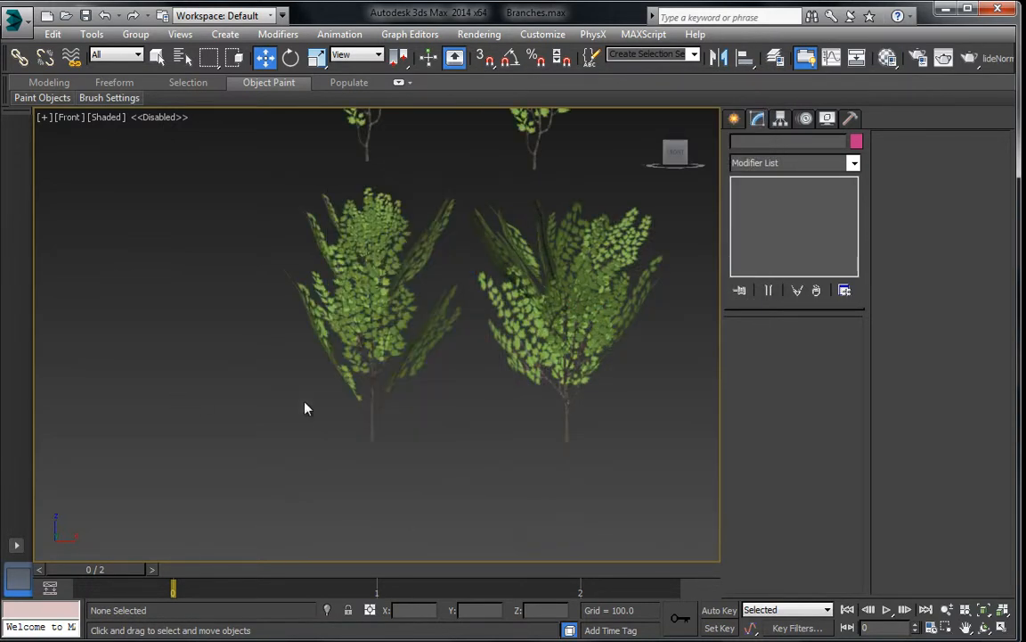
left_click(370, 428)
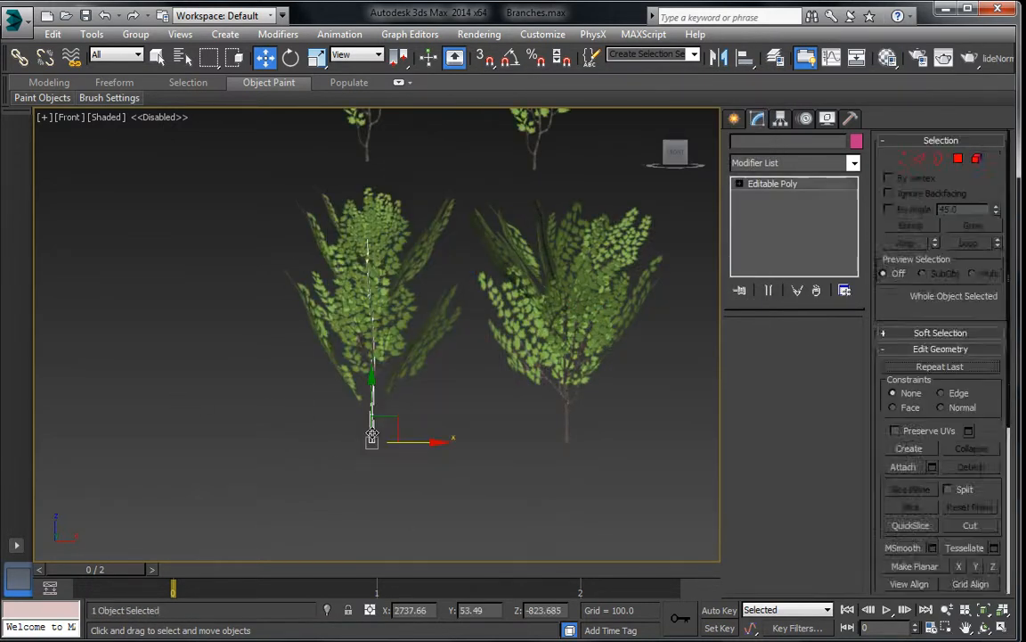
right_click(566, 421)
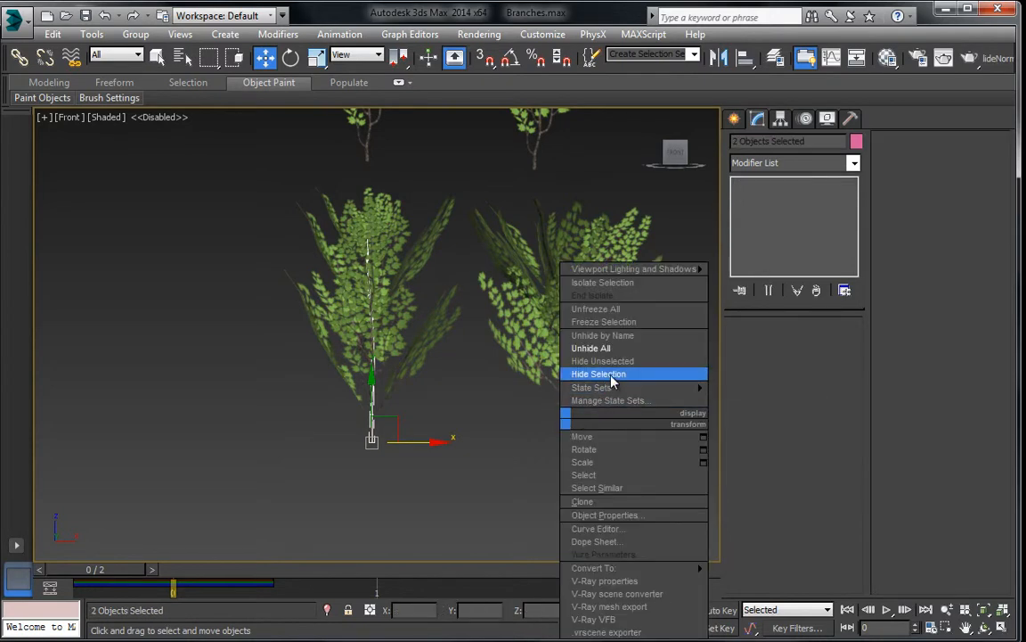
left_click(579, 371)
Hide the right cluster's combined leaf mesh and the four smaller branches above the two clusters
left_click(571, 331)
right_click(571, 332)
left_click(616, 284)
scroll(525, 267, "down", 2)
middle_click_drag(526, 268, 524, 397)
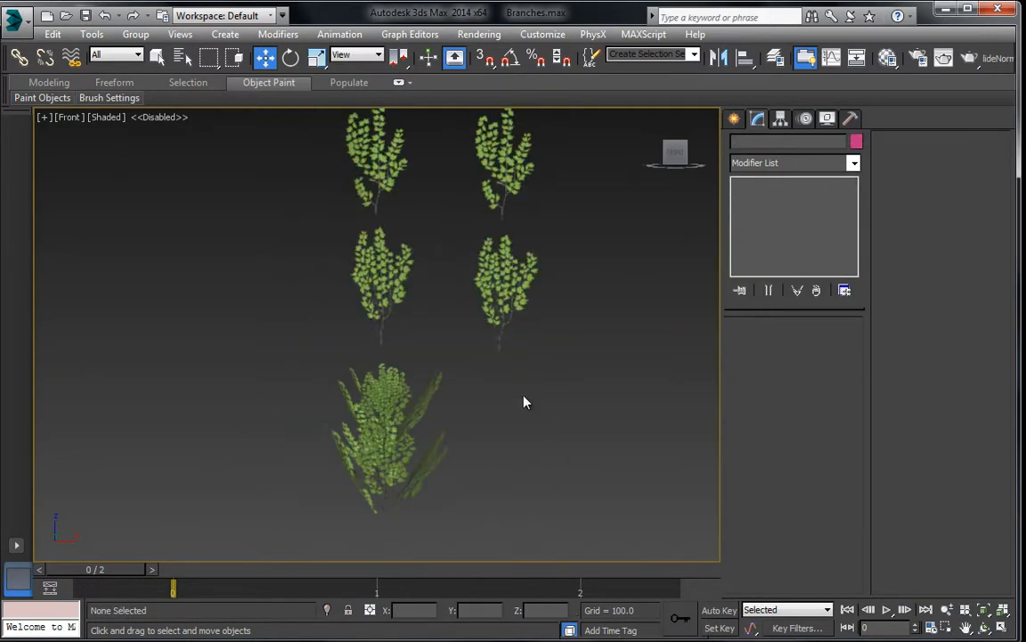
scroll(295, 182, "down", 2)
left_click_drag(299, 162, 441, 365)
right_click(419, 307)
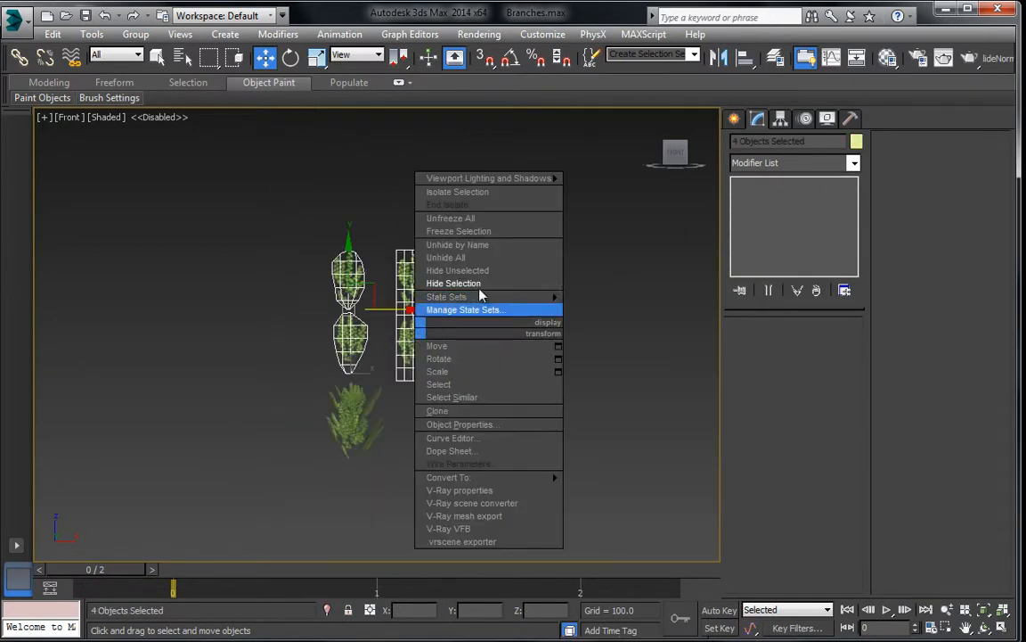
left_click(468, 258)
Attach all other visible leaf meshes of the left cluster to Object008
scroll(397, 356, "up", 2)
left_click(397, 356)
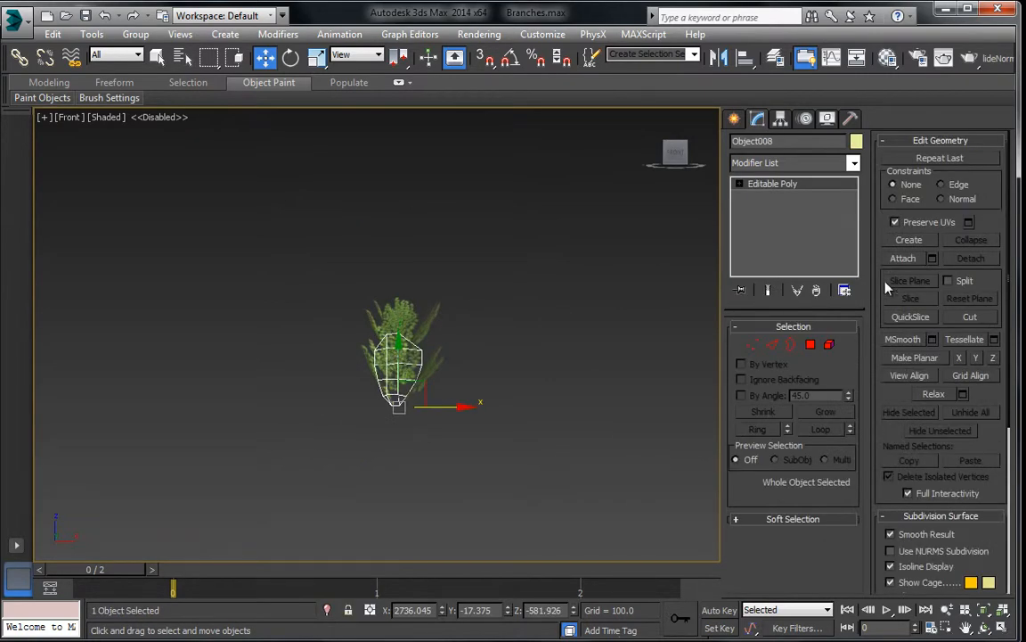
left_click(931, 257)
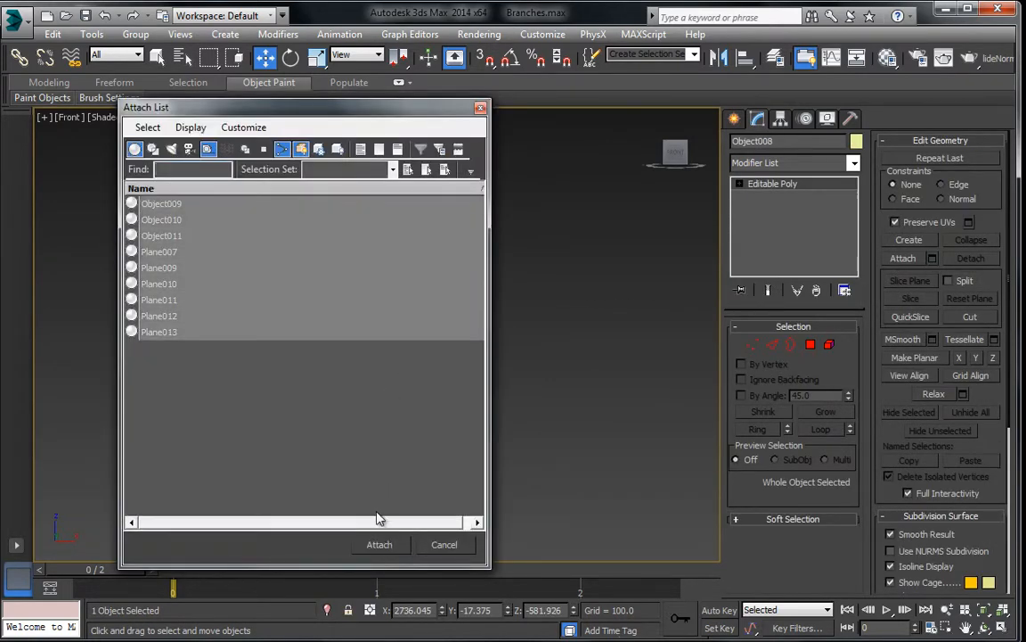
left_click(385, 546)
Set the material ID of all polygons of the left cluster's combined leaf object to 2
left_click(829, 346)
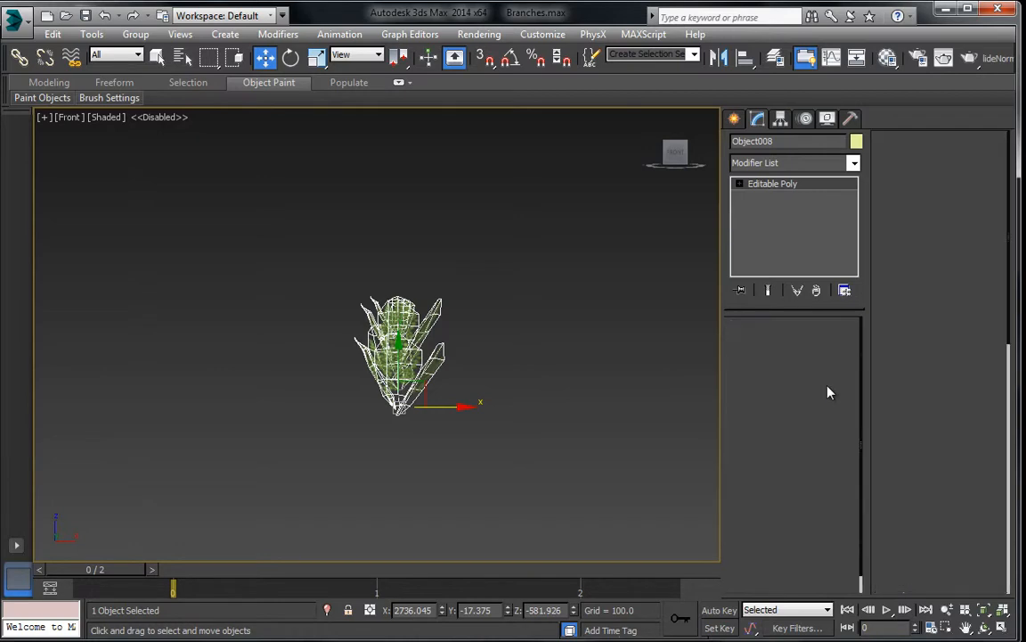
scroll(866, 345, "down", 3)
scroll(866, 345, "down", 2)
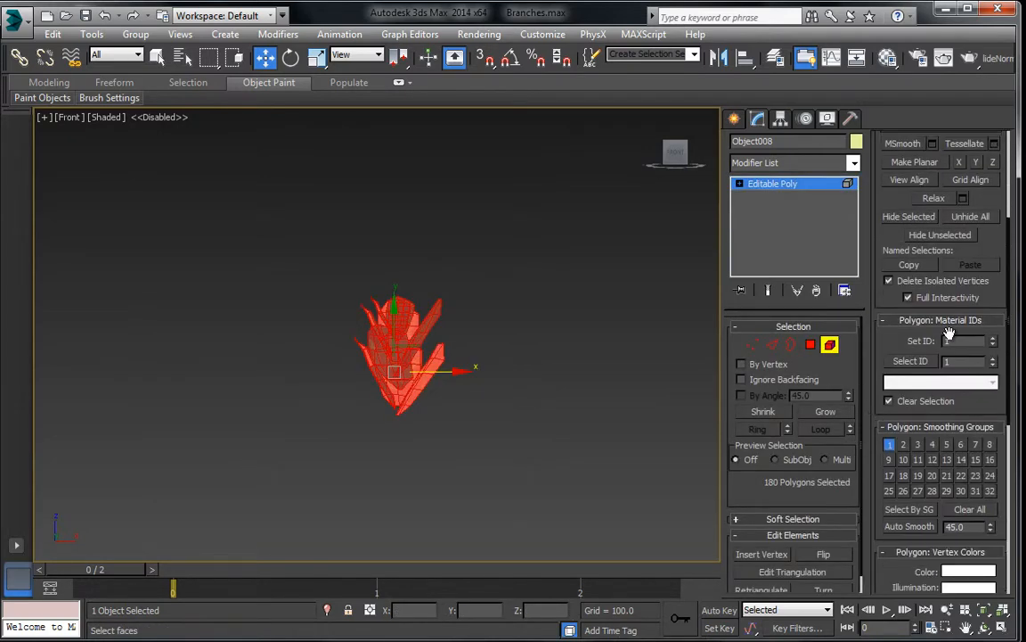
left_click(790, 192)
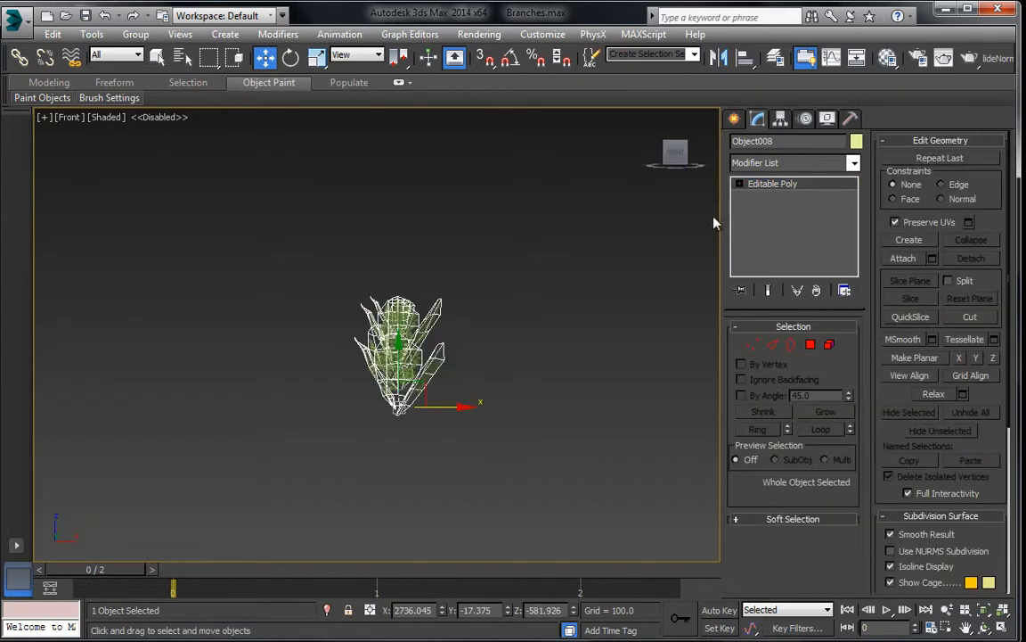
Unhide all objects in the scene
left_click(458, 334)
right_click(500, 348)
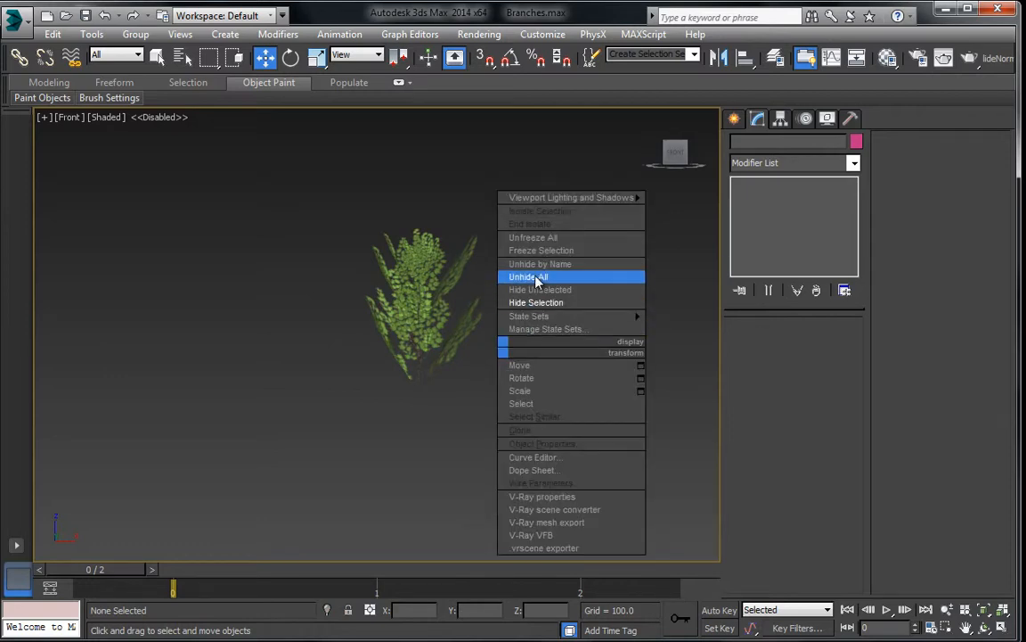
left_click(528, 276)
middle_click_drag(409, 375, 412, 360)
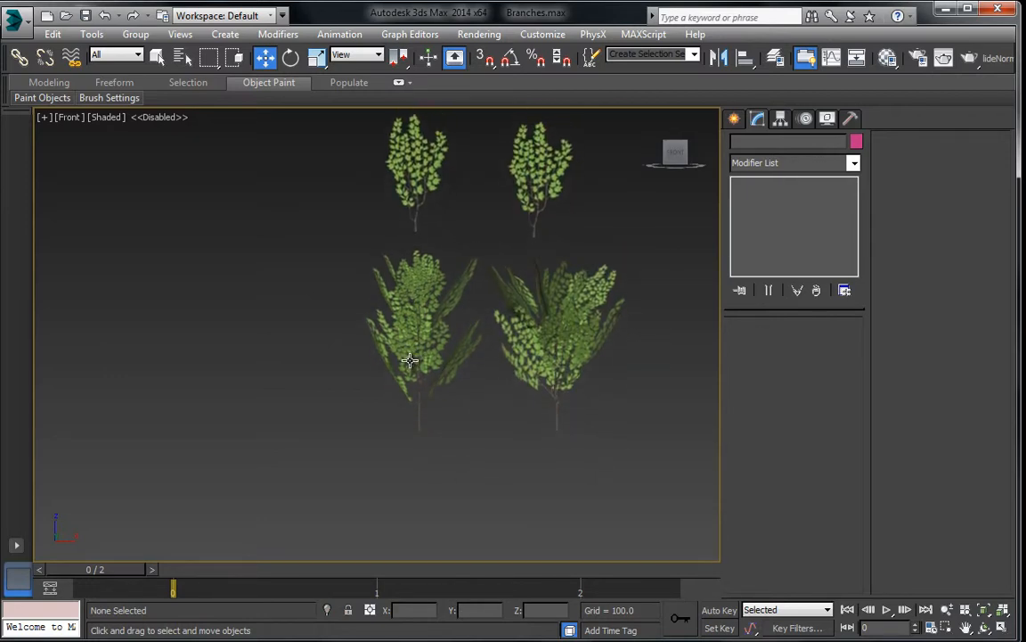
Change the unused material 03 - Default to a Multi/Sub-Object material with 2 sub-materials
key("m")
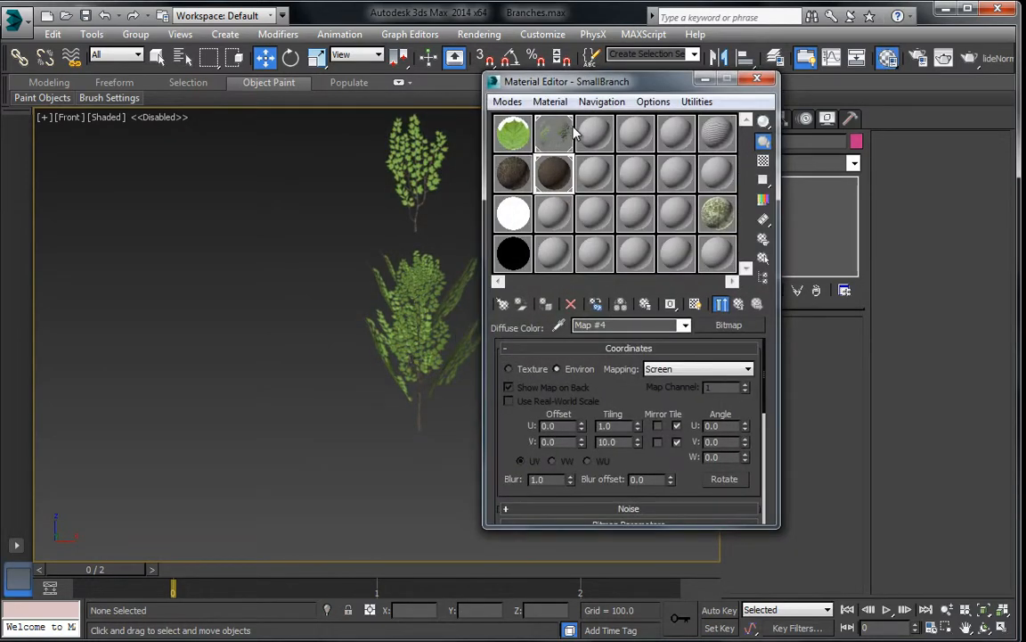
left_click(594, 134)
left_click(729, 324)
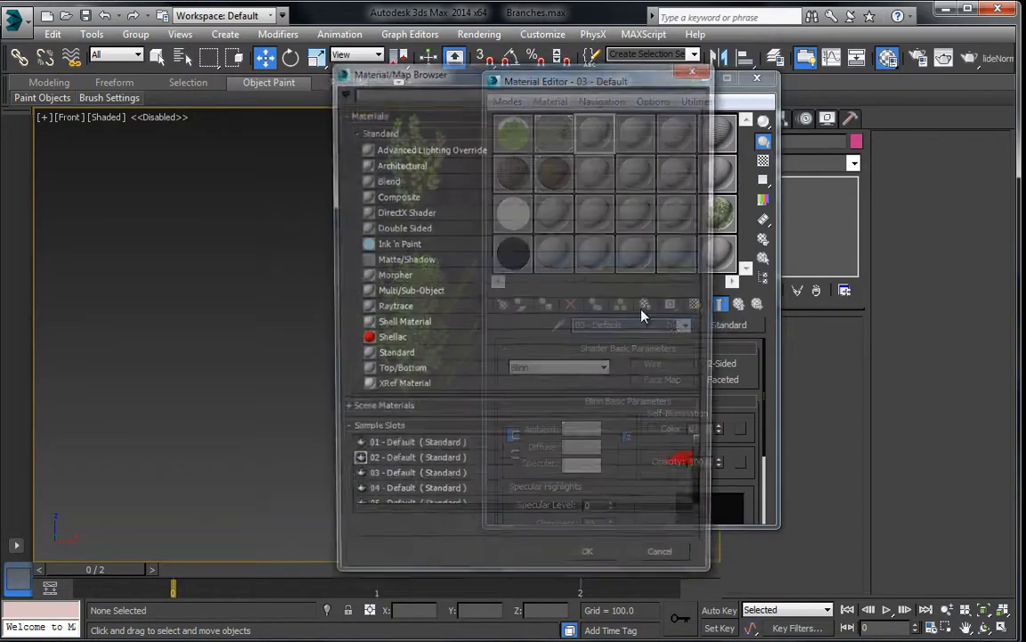
double_click(426, 293)
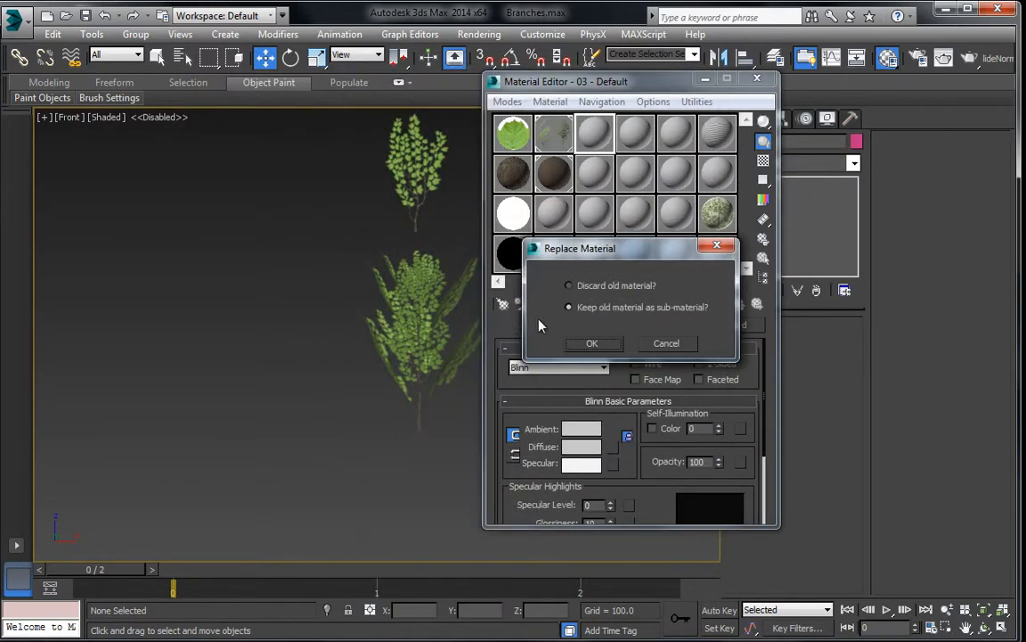
left_click(594, 344)
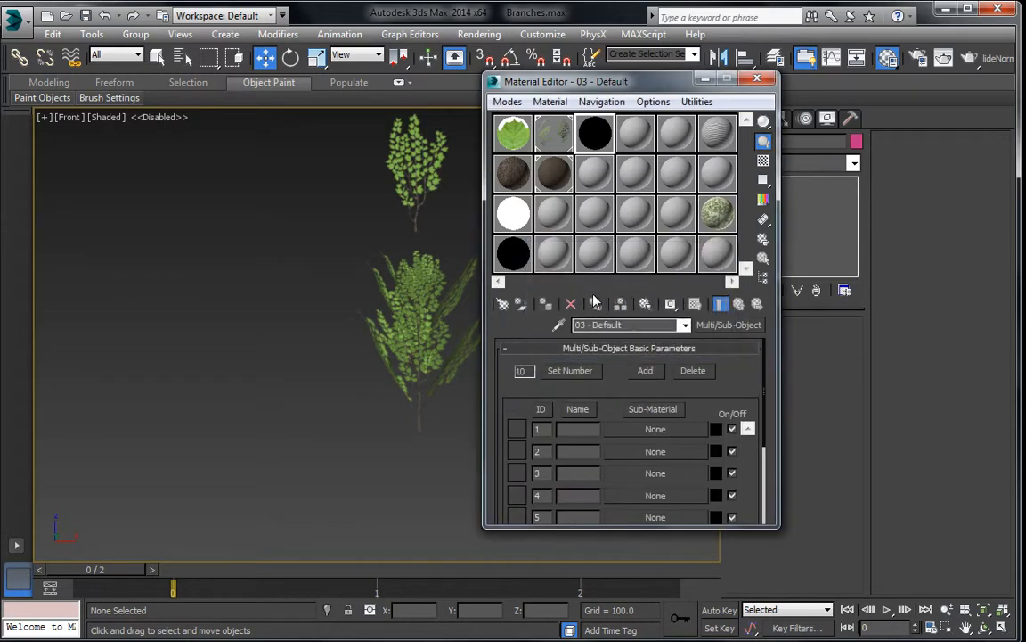
left_click(579, 374)
type("2")
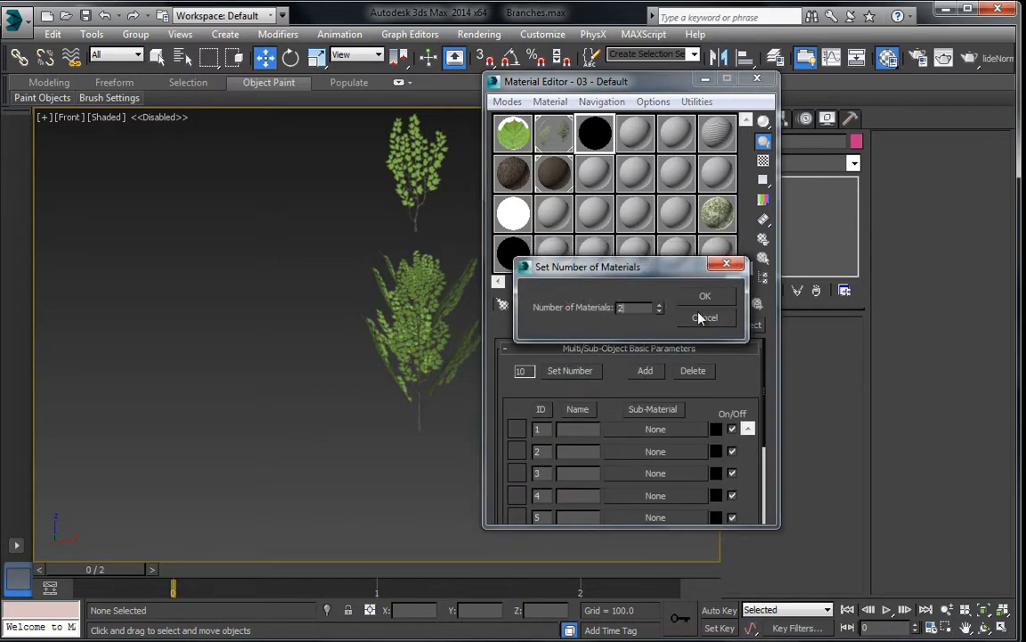
left_click(703, 294)
Copy the SmallBranch material into sub-material ID 2 and the 02 - Default leaf material into ID 1
middle_click_drag(401, 326, 336, 317)
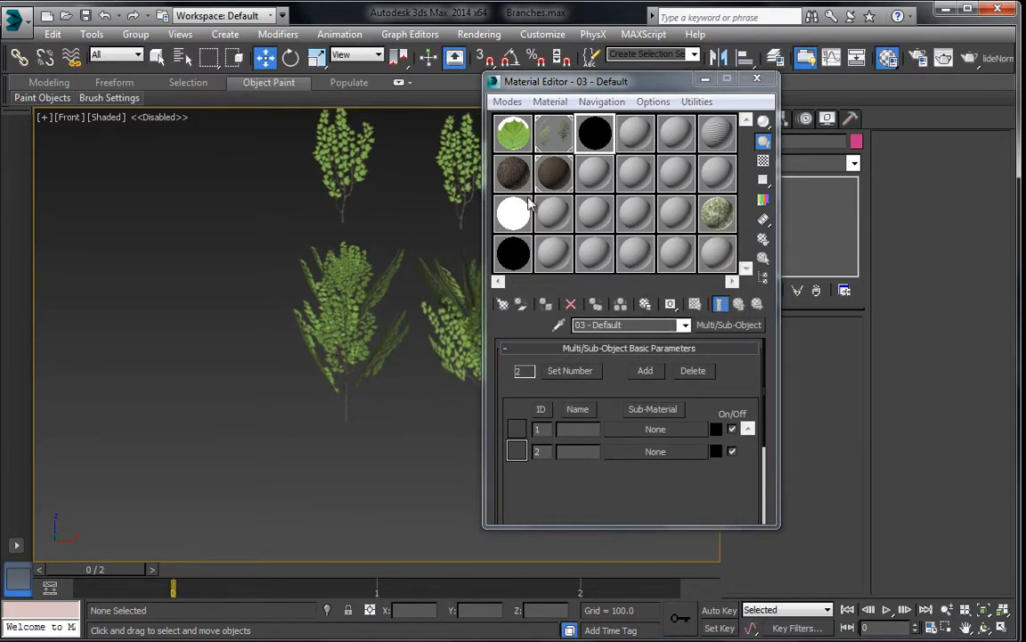
left_click_drag(548, 179, 589, 430)
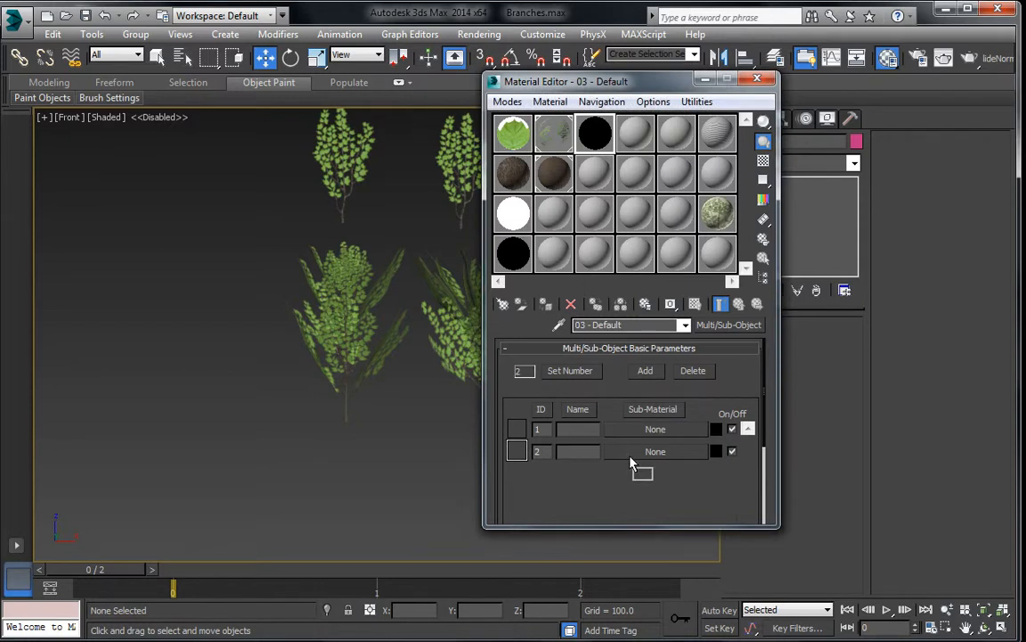
left_click_drag(556, 239, 638, 454)
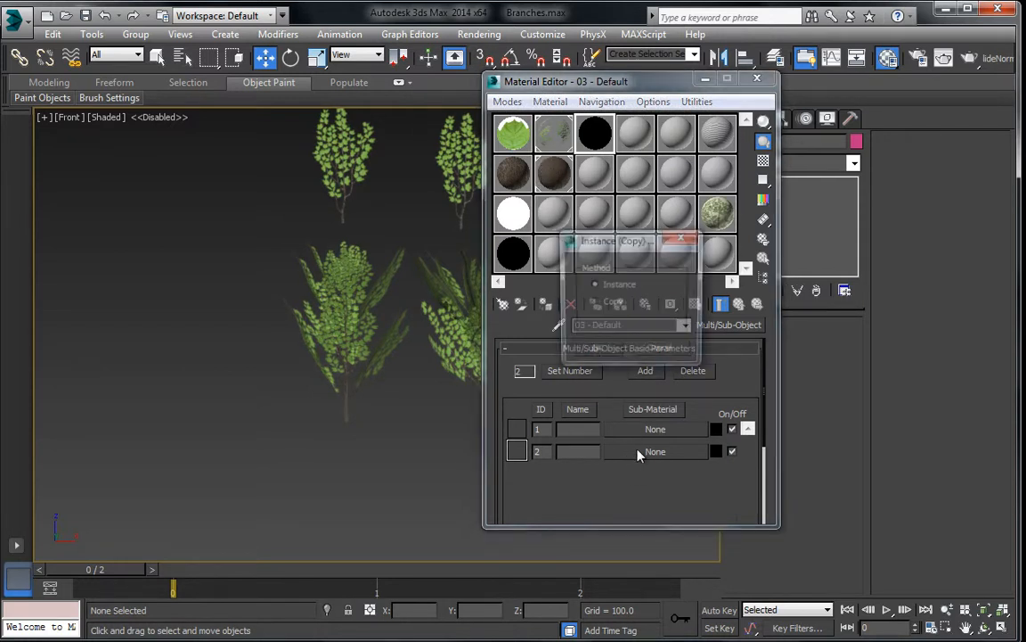
left_click(595, 302)
left_click(595, 351)
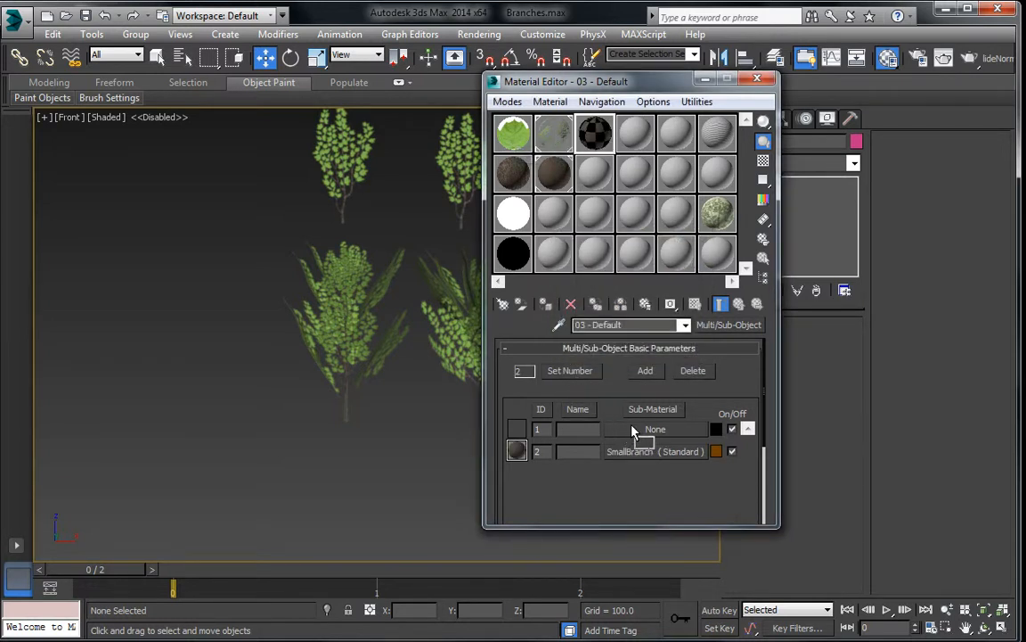
left_click_drag(633, 431, 632, 430)
left_click(607, 353)
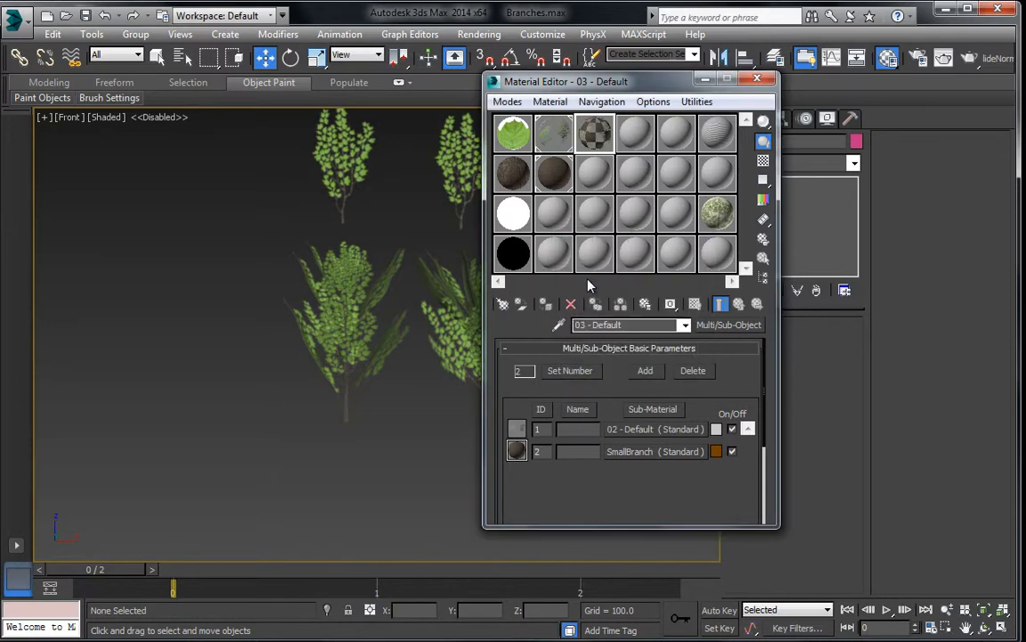
Assign the Multi/Sub-Object material 03 - Default to the left cluster's combined leaf object
left_click(364, 355)
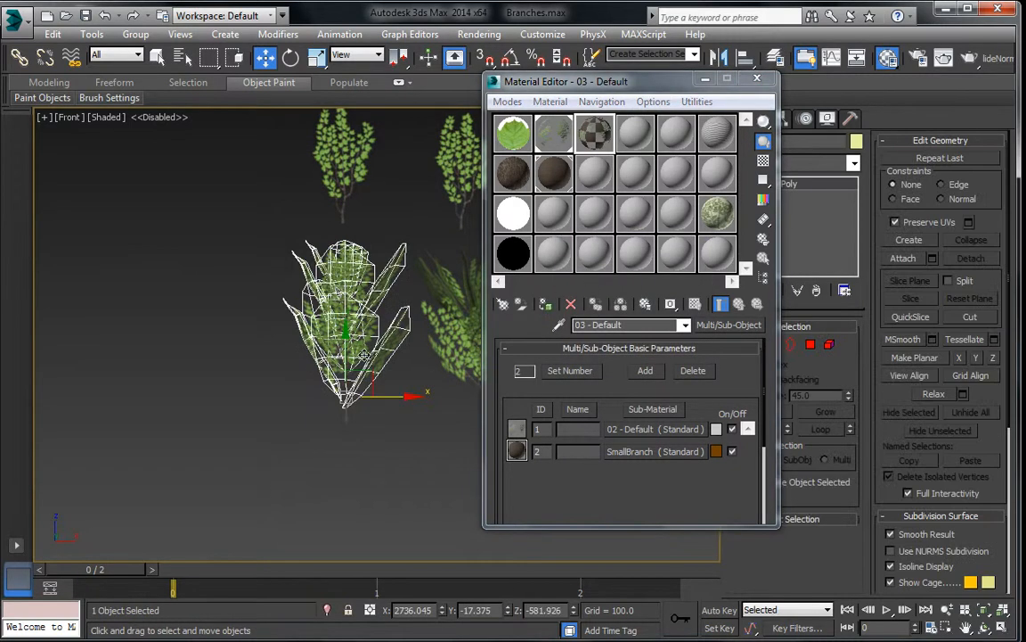
left_click(544, 304)
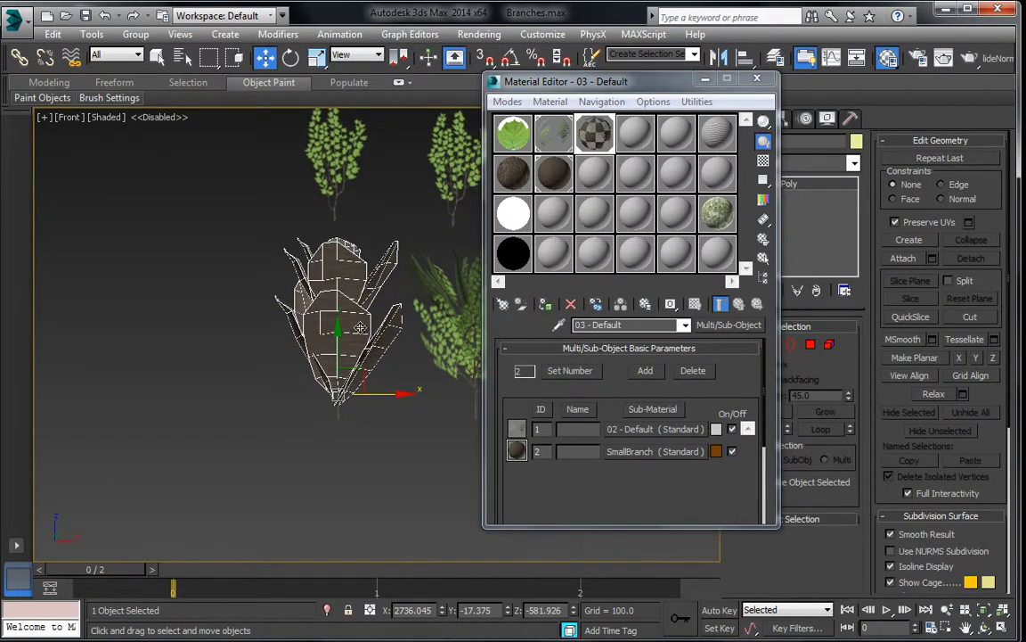
scroll(400, 406, "up", 5)
scroll(380, 343, "up", 4)
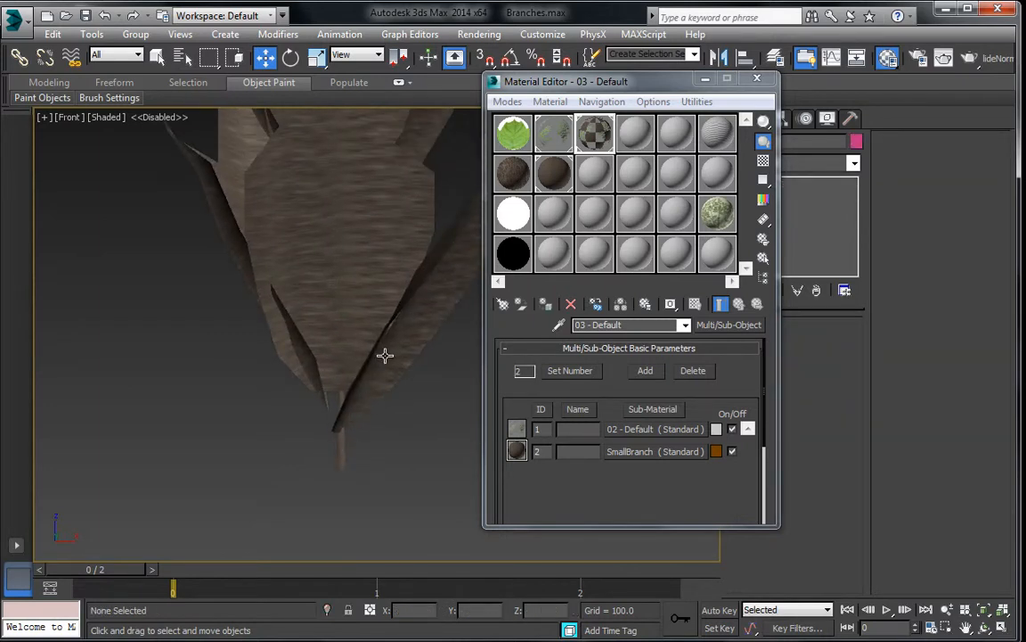
Check the material ID set on the polygons of the left cluster's leaf object
scroll(385, 355, "down", 3)
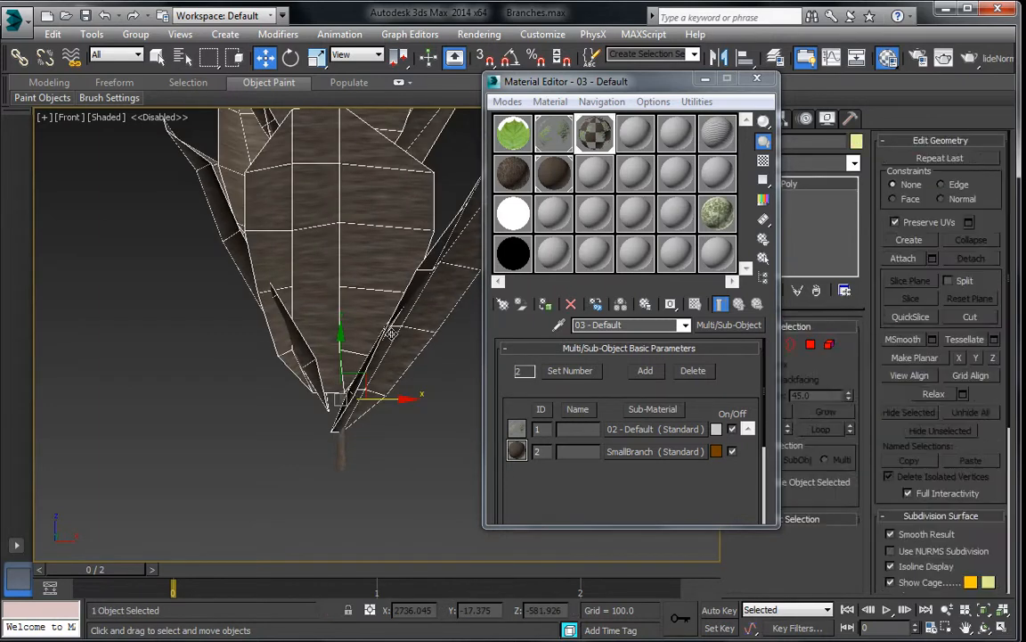
left_click(827, 346)
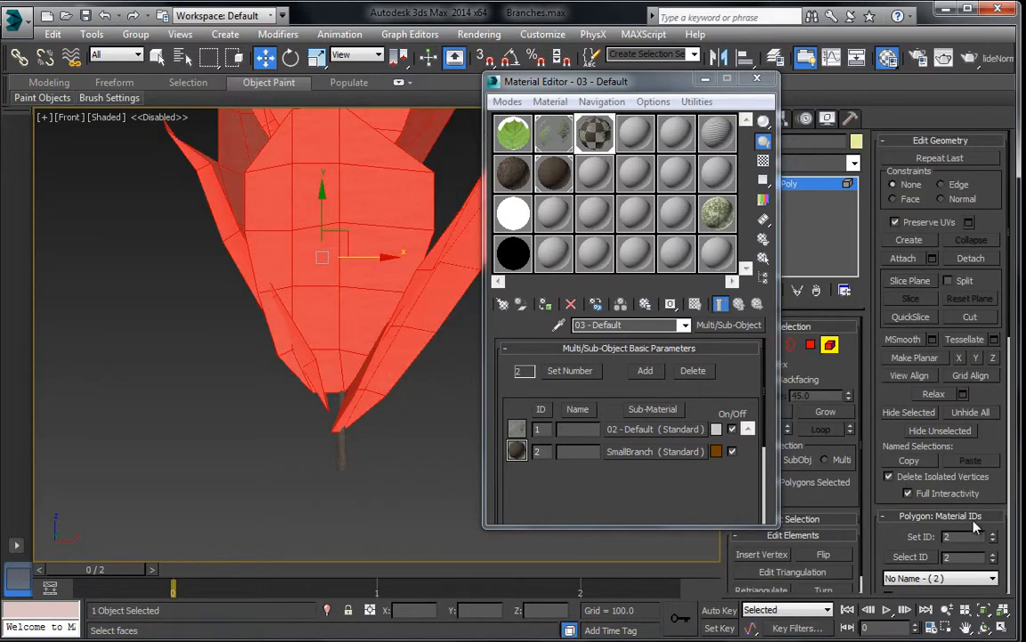
left_click_drag(877, 474, 877, 257)
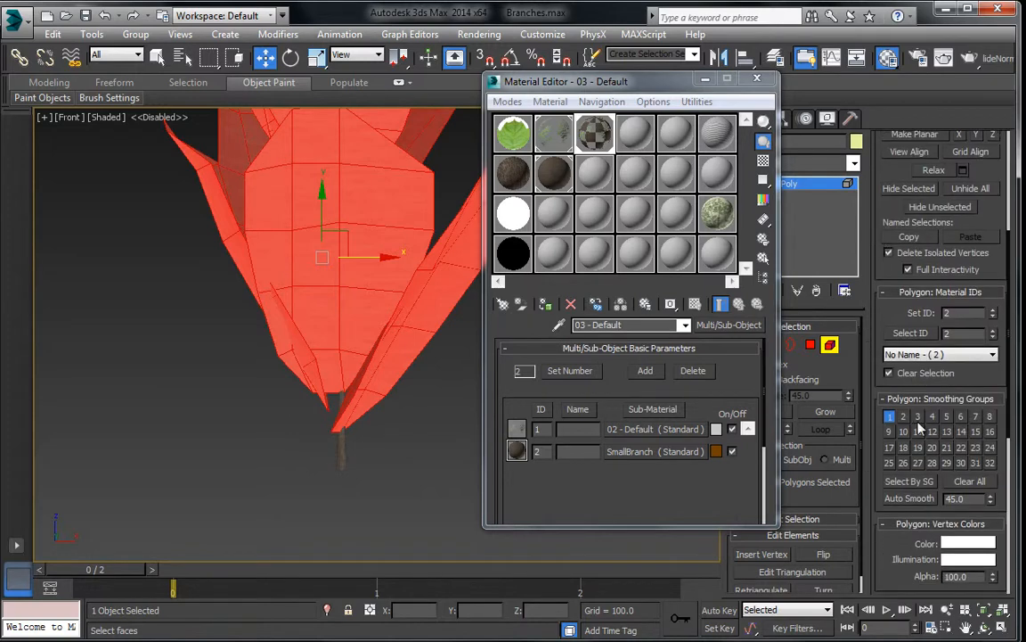
scroll(937, 377, "up", 2)
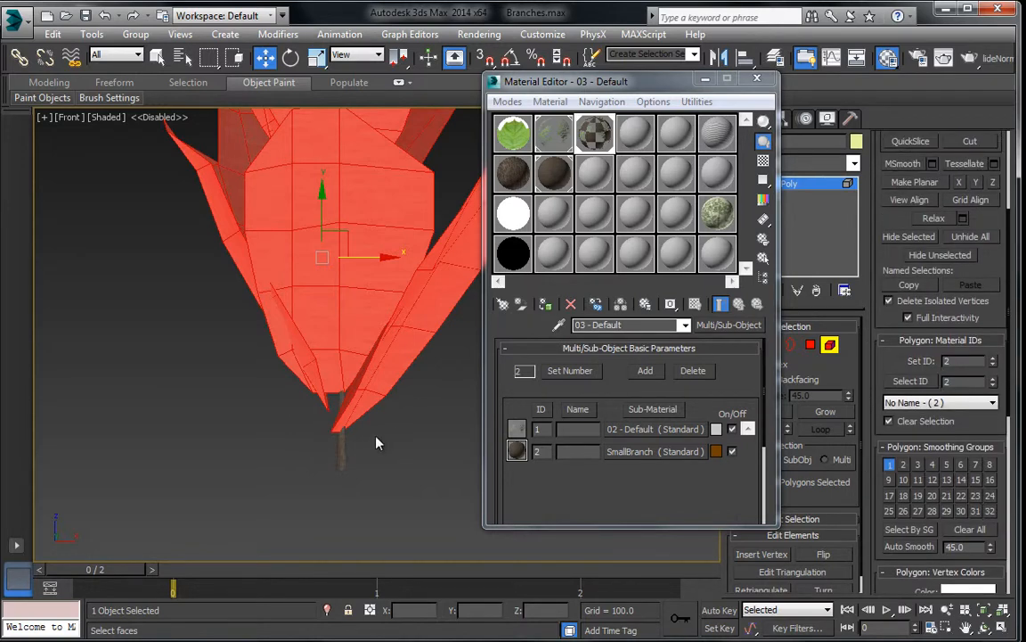
left_click(756, 78)
left_click(771, 184)
left_click(527, 405)
scroll(526, 405, "up", 3)
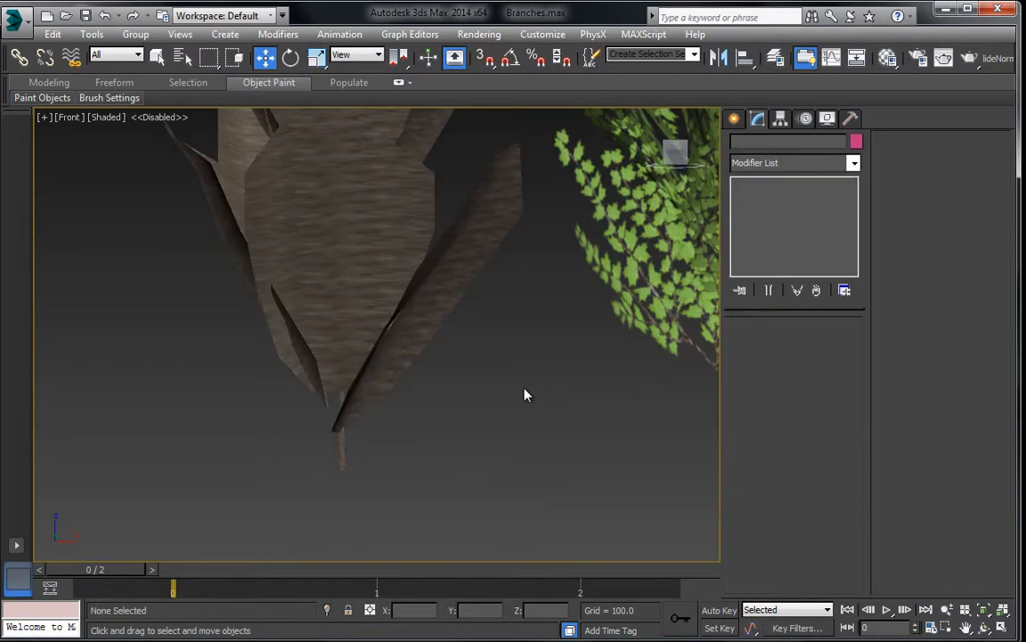
Swap the two sub-materials of 03 - Default, putting SmallBranch in ID 1 and 02 - Default in ID 2
key("m")
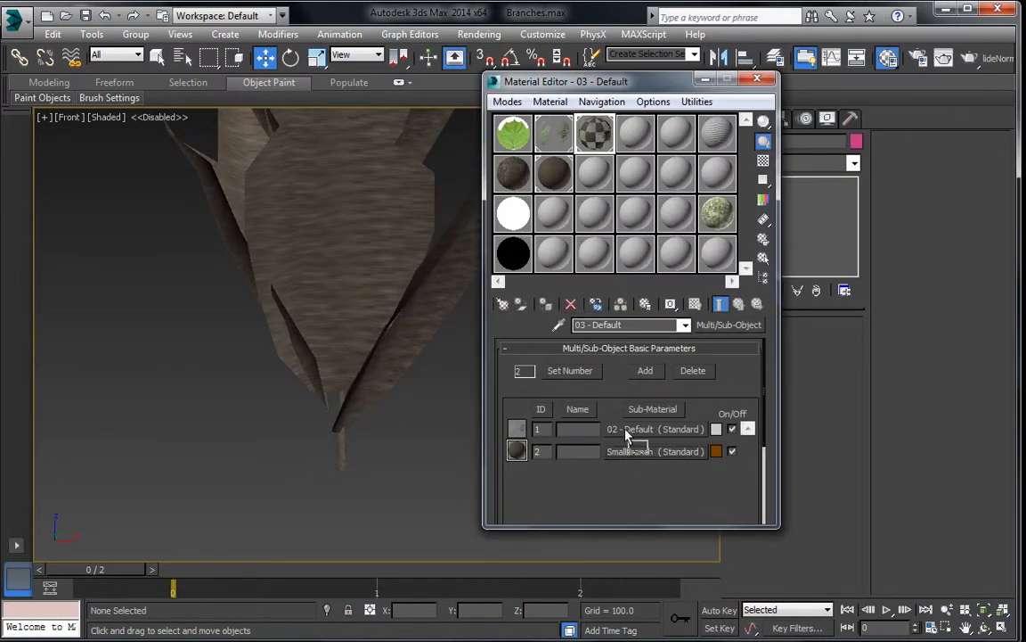
left_click_drag(627, 431, 625, 429)
left_click(594, 321)
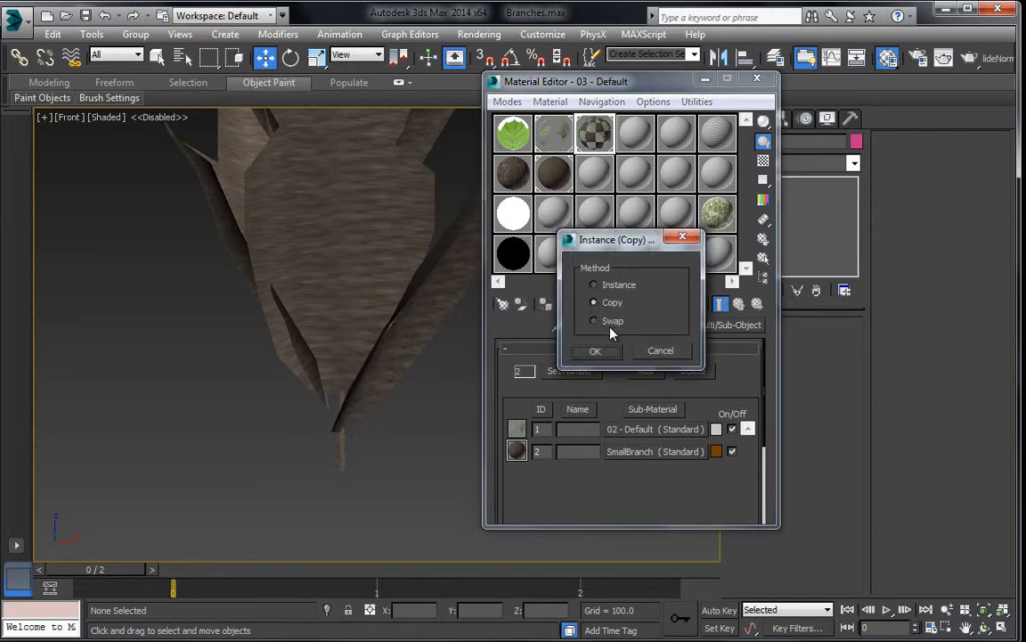
left_click(595, 351)
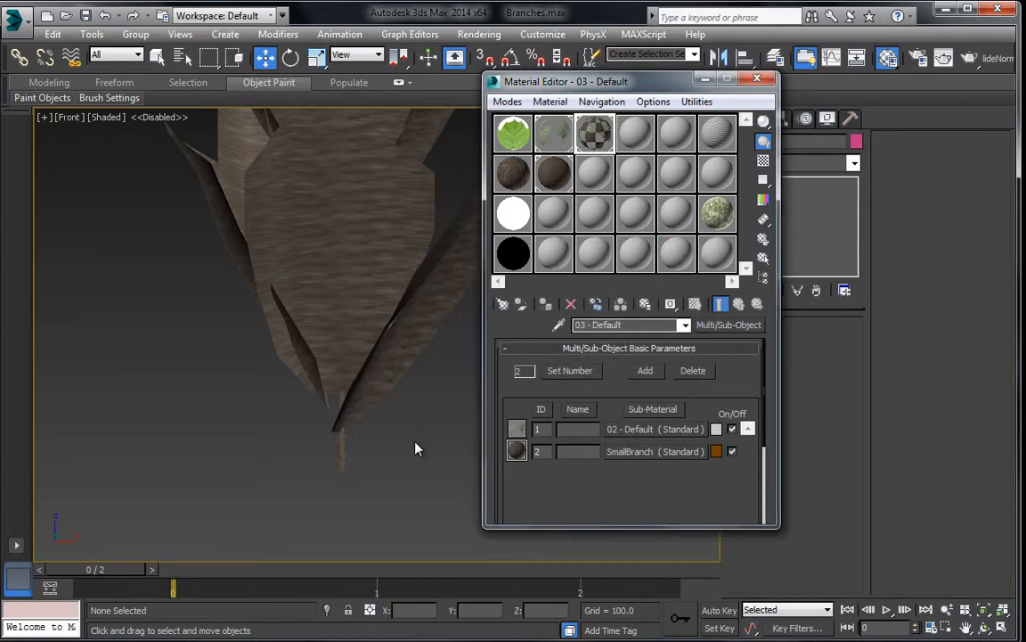
Attach the trunk to the left cluster's leaf object, matching material IDs to material
left_click(340, 420)
left_click(903, 258)
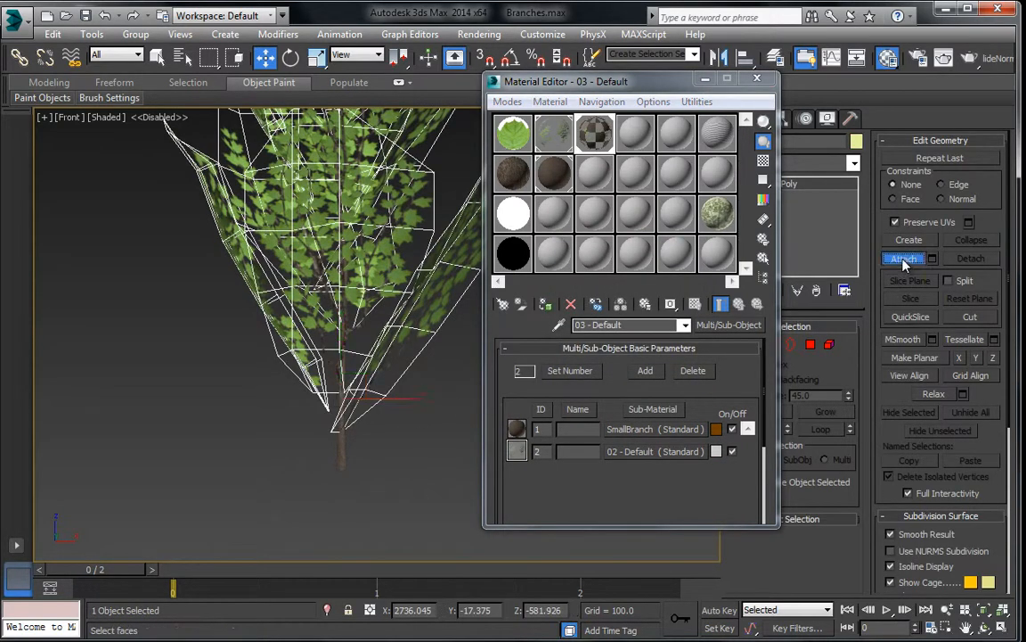
left_click(344, 457)
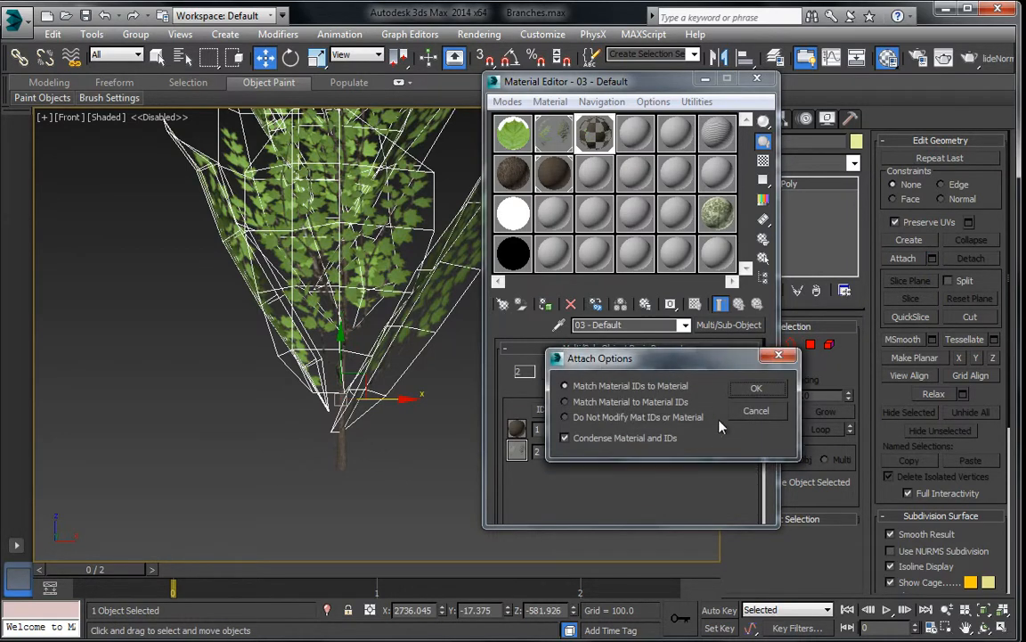
left_click(756, 388)
Attach the leaf object to the right cluster's trunk, matching material IDs to material
middle_click_drag(406, 396, 254, 429)
scroll(255, 429, "down", 3)
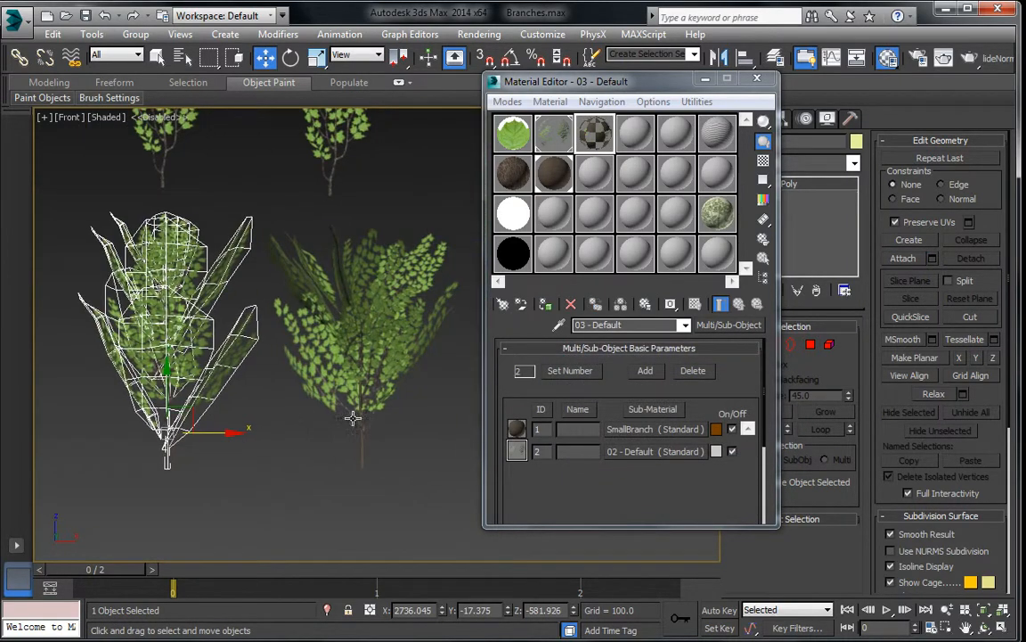
left_click(362, 442)
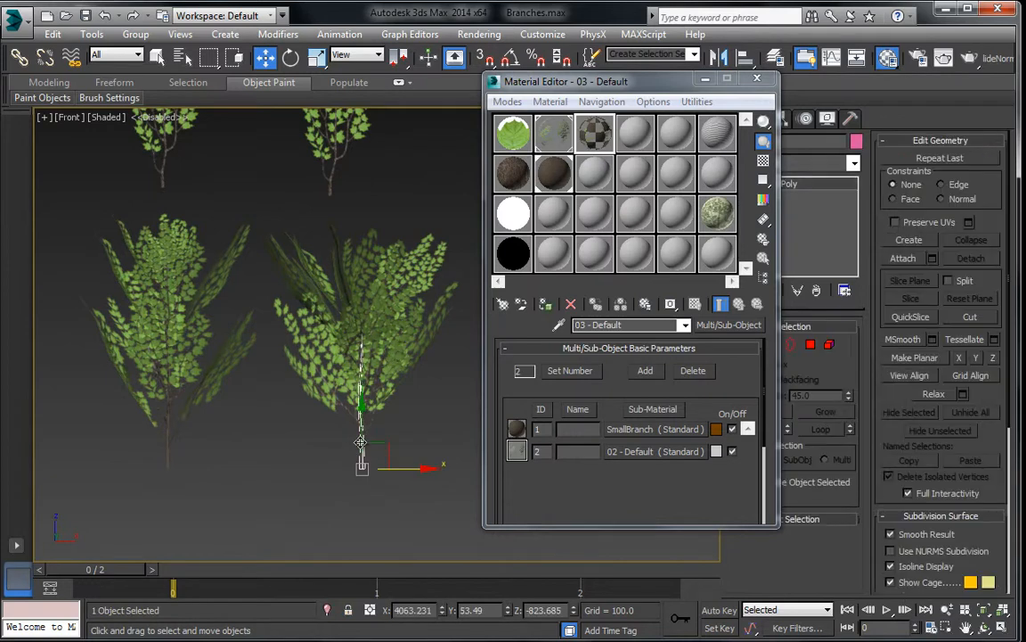
left_click(903, 259)
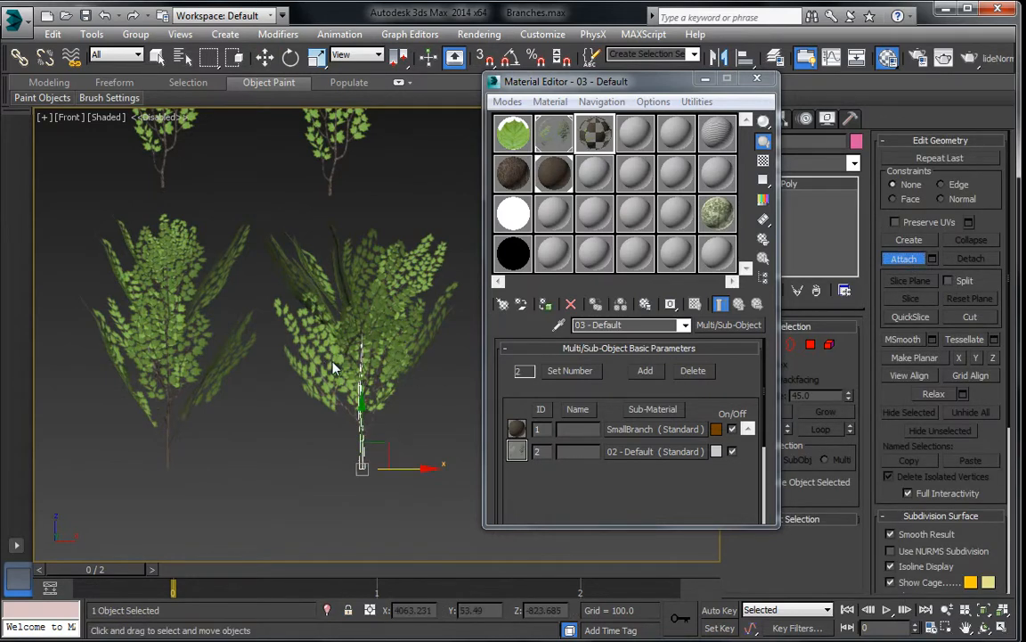
left_click(343, 370)
left_click(756, 388)
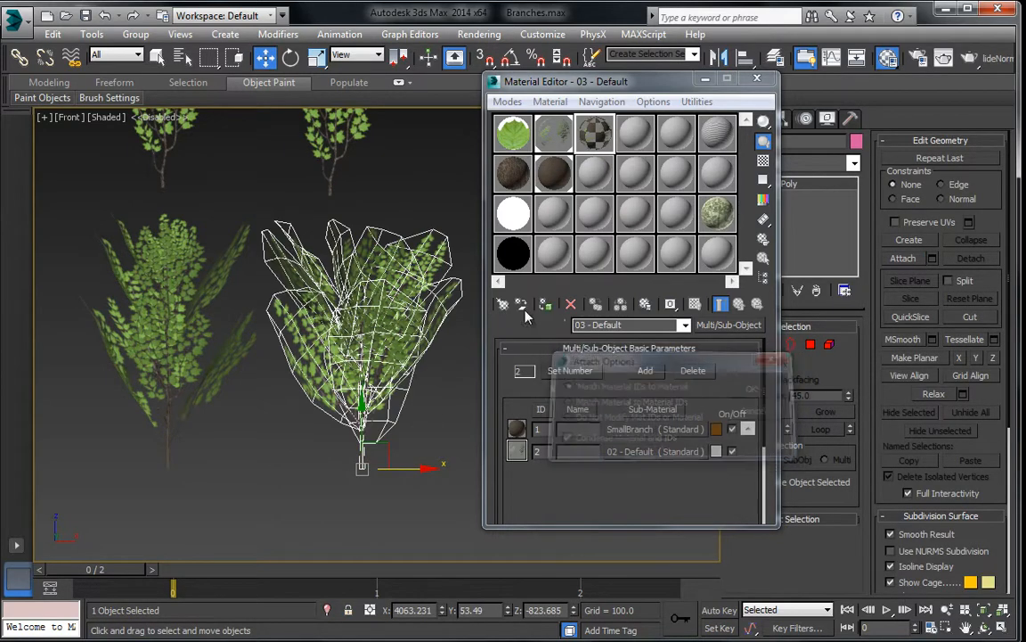
Assign the 03 - Default Multi/Sub-Object material to the right cluster's combined object and close the Material Editor
left_click(404, 401)
left_click(383, 385)
left_click(547, 303)
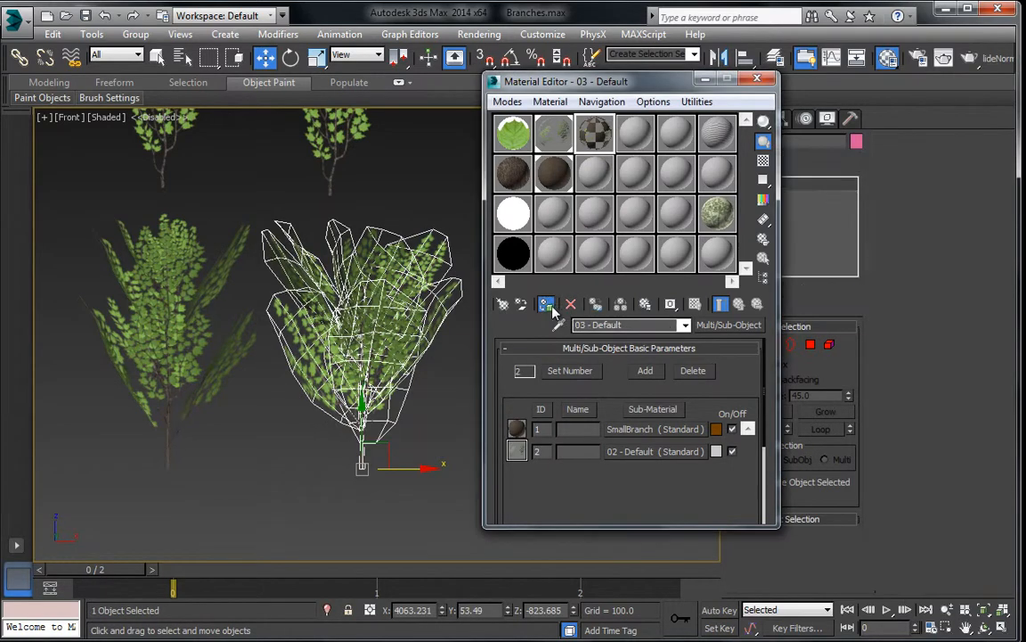
middle_click_drag(408, 419, 426, 425)
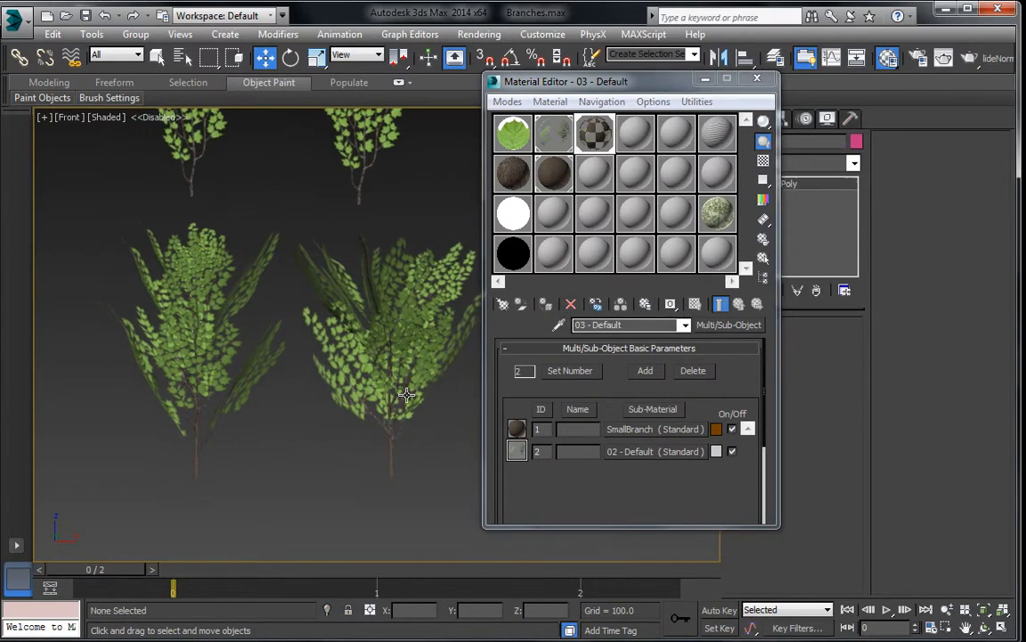
left_click(366, 357)
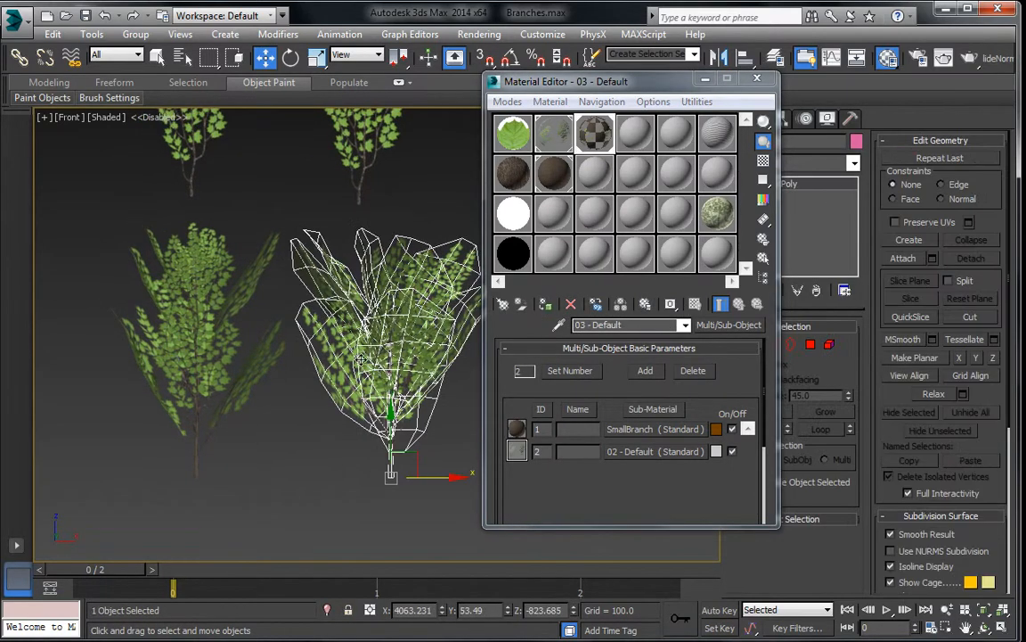
left_click(755, 80)
Hide the four small single branches above the two clusters
middle_click_drag(111, 114, 205, 316)
scroll(205, 316, "down", 2)
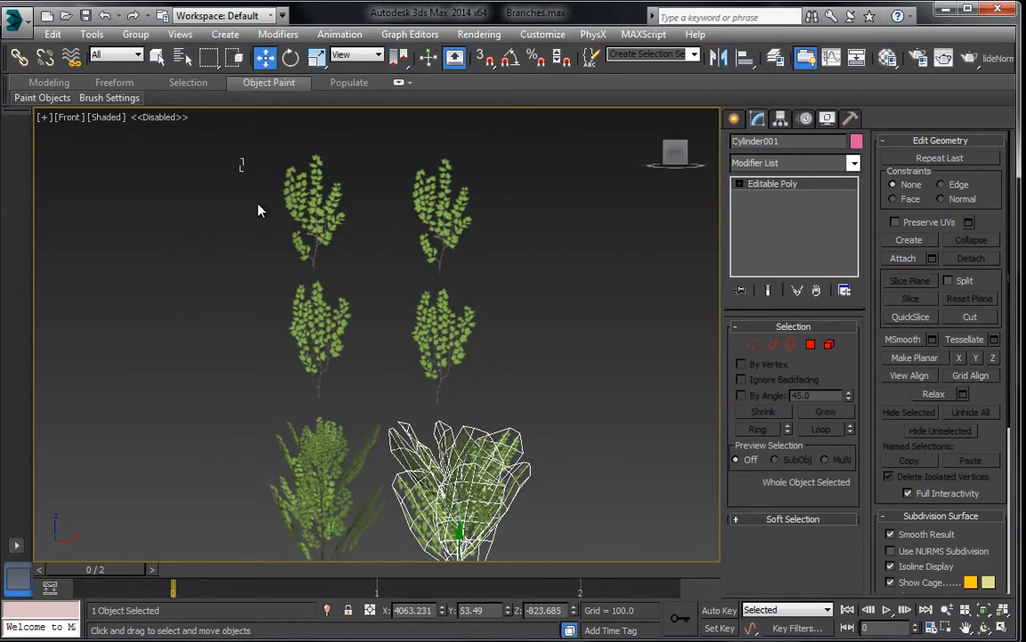
left_click_drag(257, 210, 522, 350)
right_click(458, 331)
left_click(472, 272)
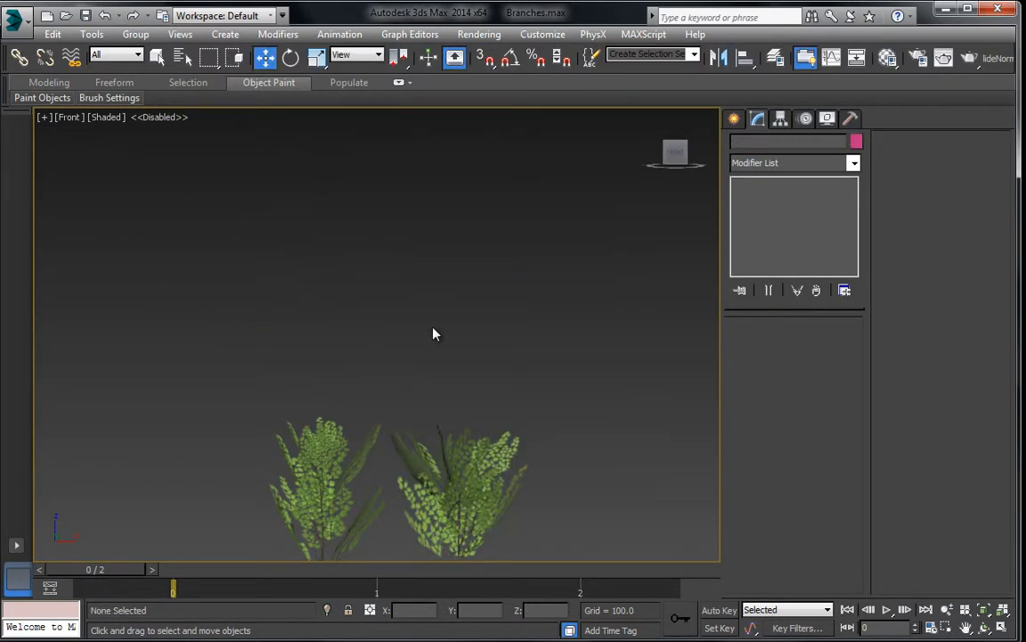
Show the grid and move both branch clusters together up and farther right of the origin
middle_click_drag(433, 327, 473, 271)
scroll(473, 271, "down", 3)
middle_click_drag(298, 355, 435, 350)
key("g")
left_click_drag(653, 425, 653, 425)
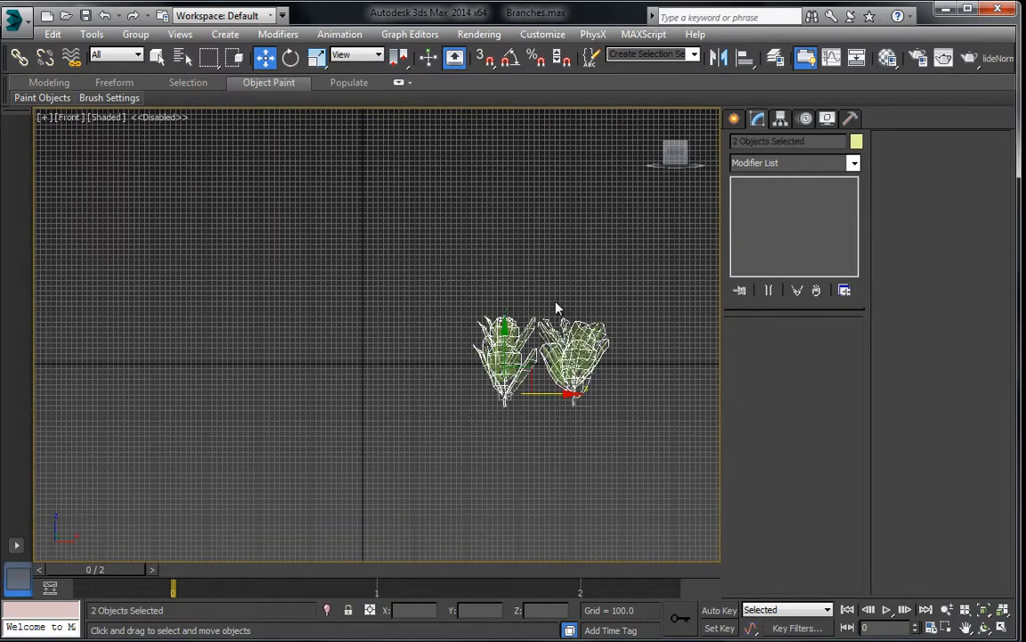
left_click_drag(526, 381, 591, 332)
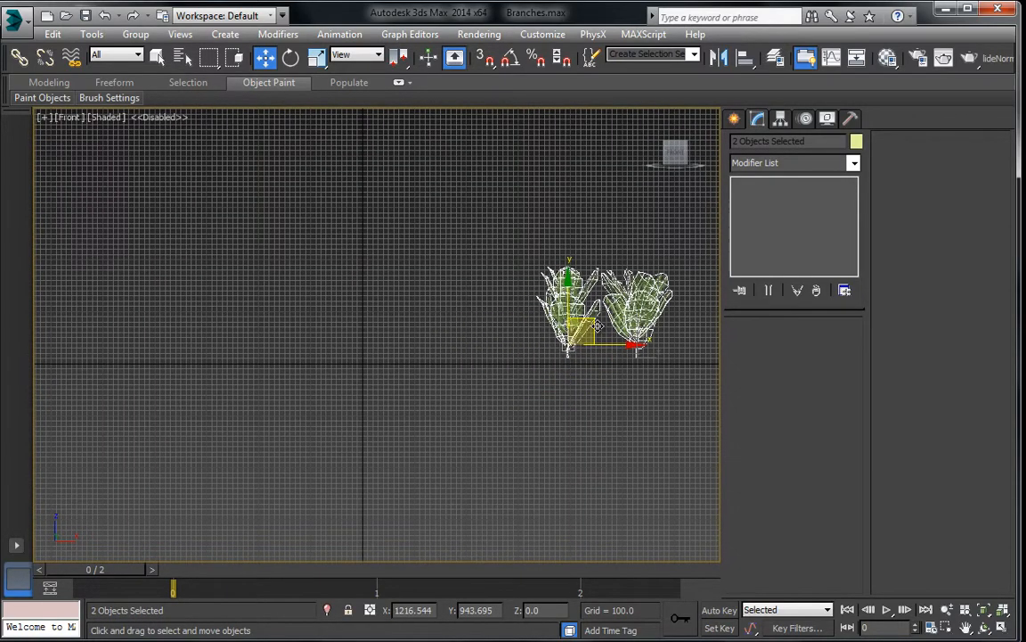
right_click(591, 332)
middle_click_drag(591, 333, 521, 384)
scroll(520, 384, "down", 2)
left_click_drag(506, 392, 562, 338)
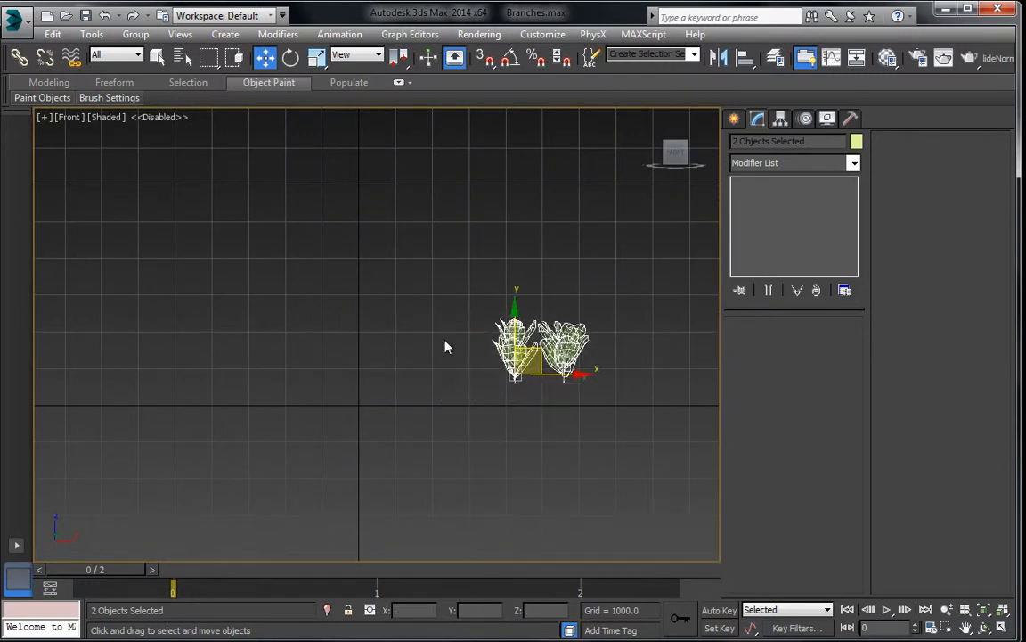
left_click(444, 345)
Create a cylinder left of the origin in the Top view, about 259 in radius and 430 high
middle_click_drag(347, 385, 376, 417)
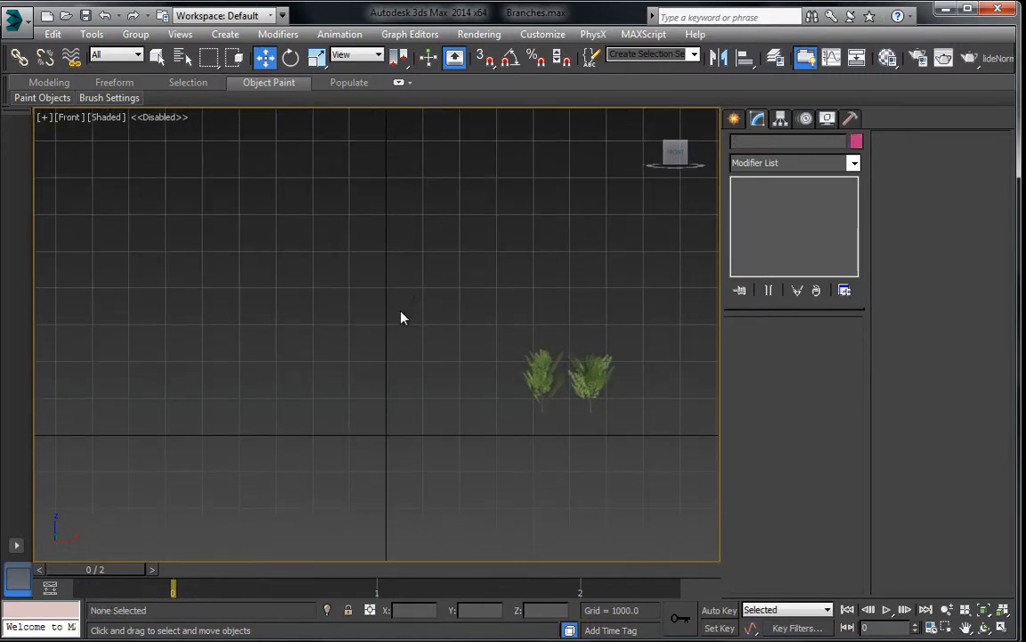
scroll(401, 379, "up", 3)
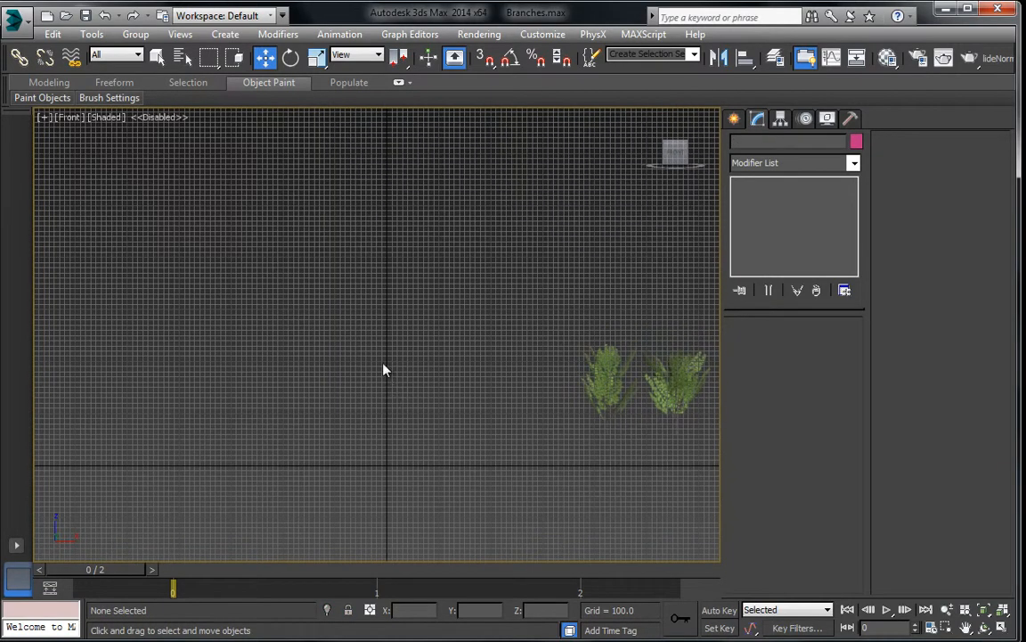
middle_click_drag(381, 389, 395, 391)
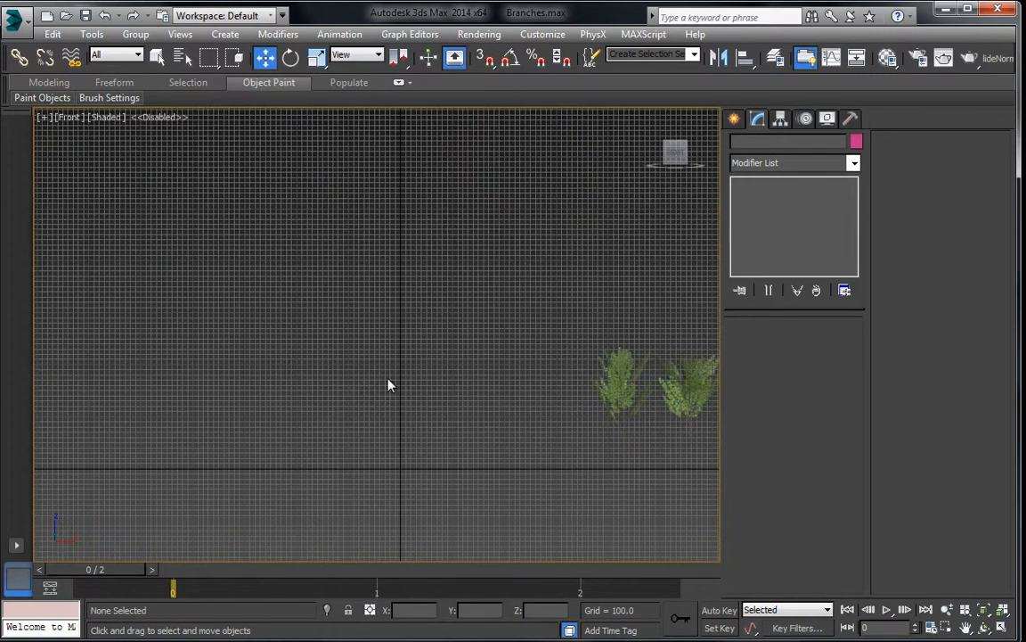
left_click(733, 119)
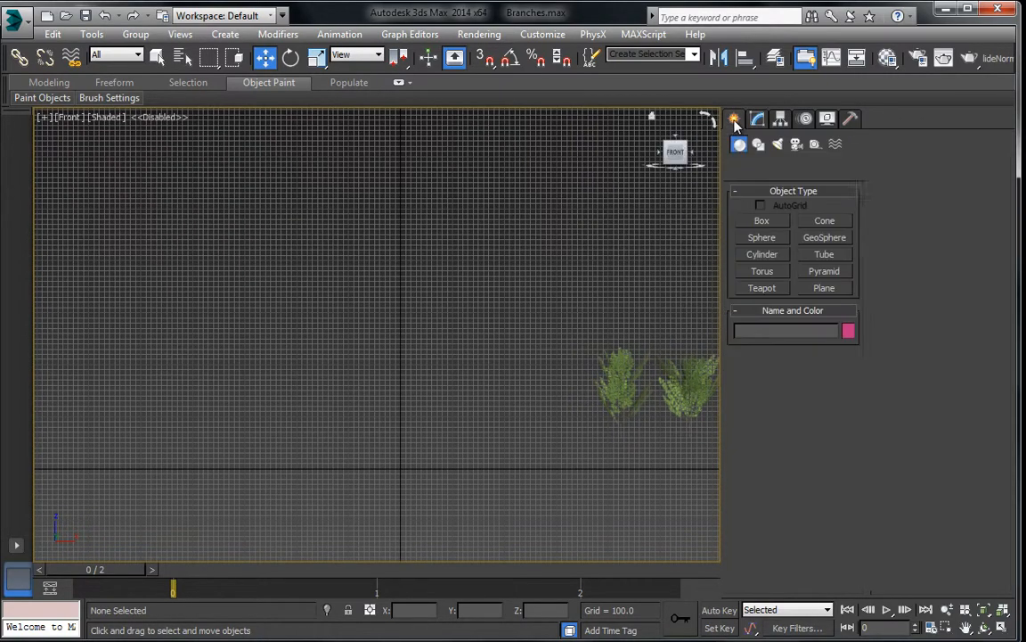
left_click(764, 254)
middle_click_drag(291, 359, 306, 359)
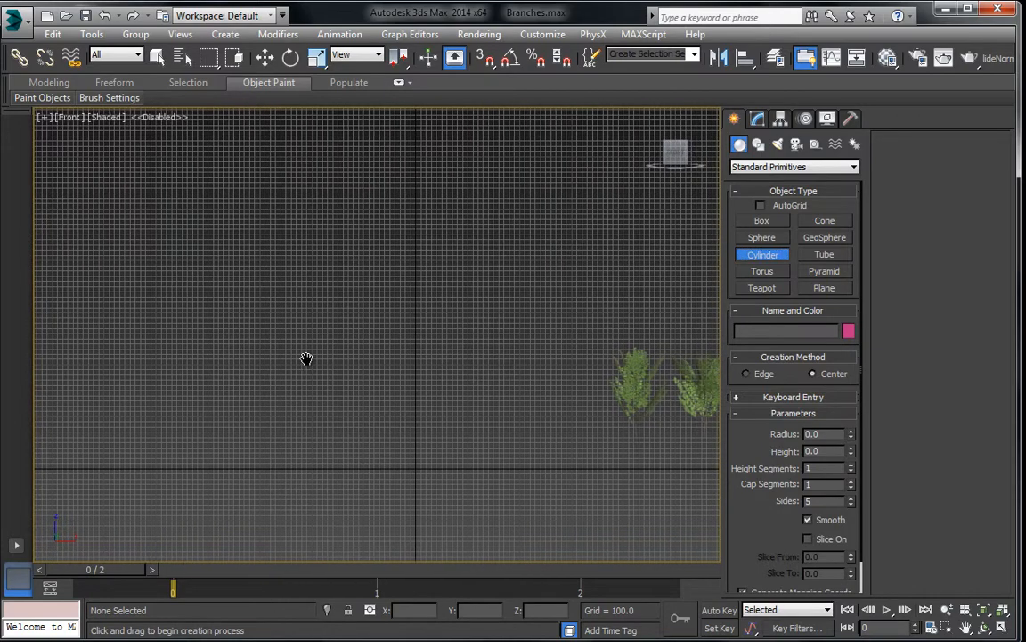
key("t")
left_click_drag(406, 392, 416, 355)
left_click(426, 287)
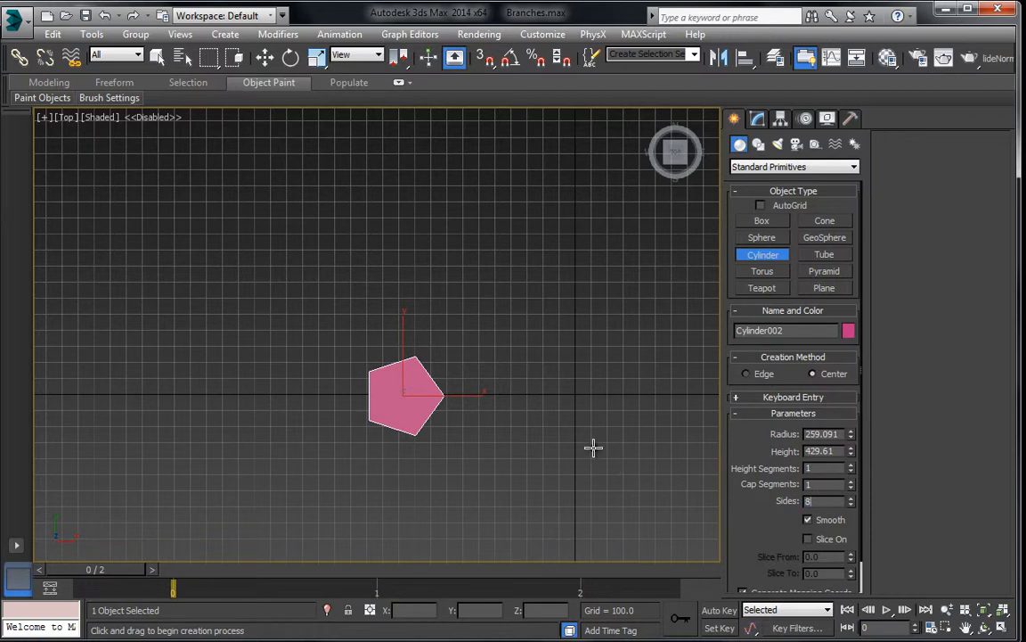
Set the cylinder's sides to 8 and its height segments to 8
type("8")
key("Return")
middle_click_drag(383, 372, 383, 358)
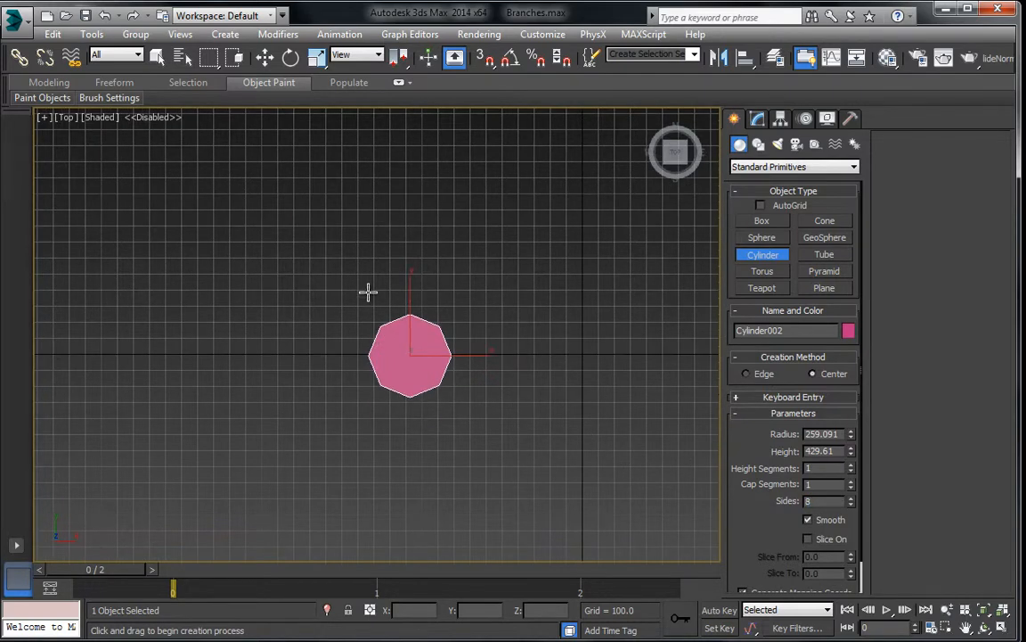
key("f")
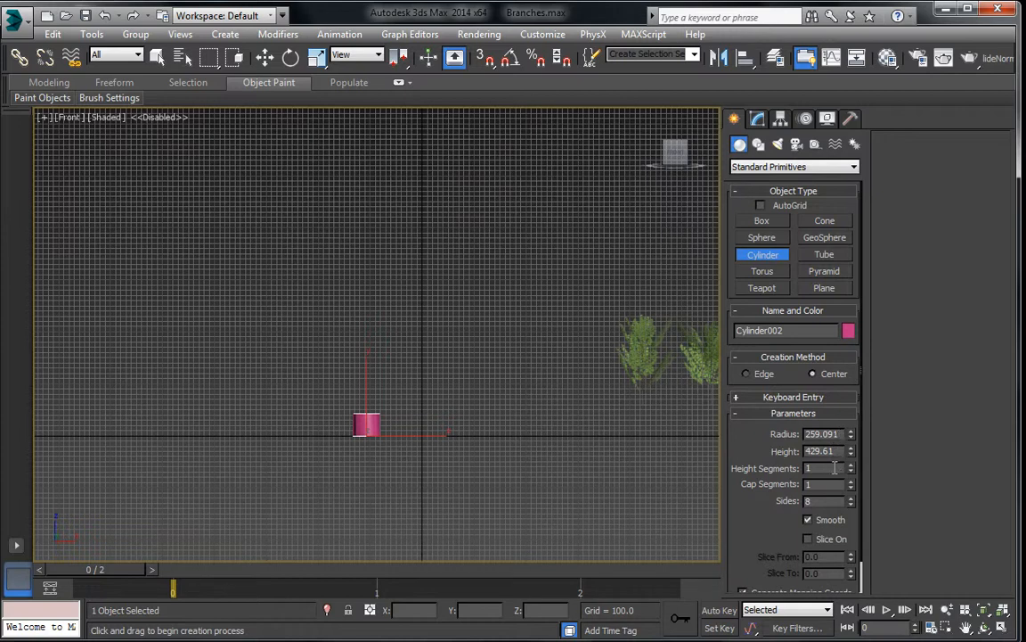
left_click(835, 467)
key("Return")
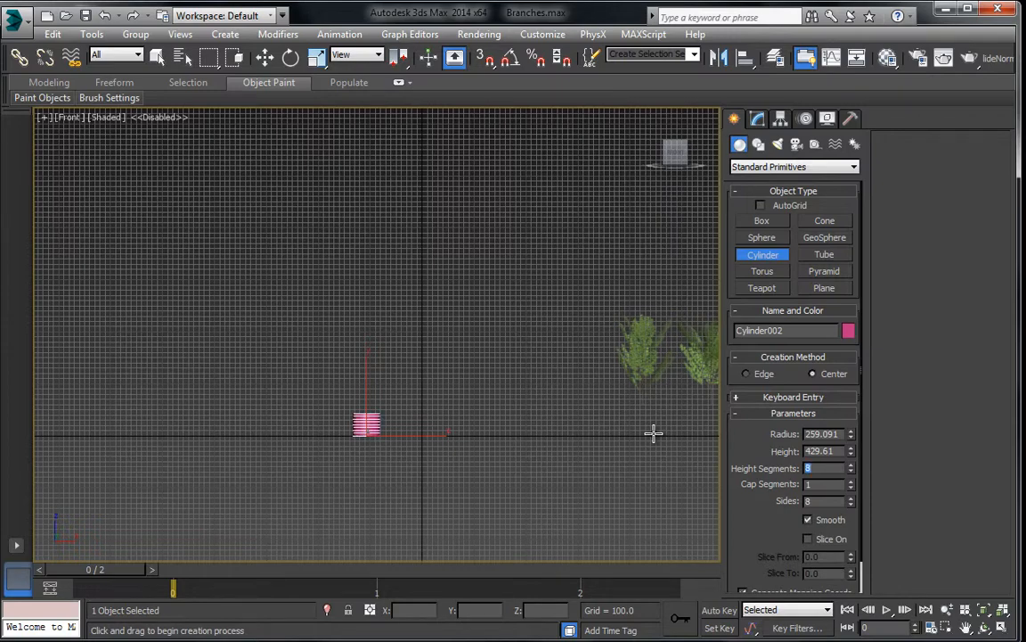
Clone the cylinder in the Front view as one independent copy placed to its left
middle_click_drag(510, 305, 528, 276)
left_click(265, 57)
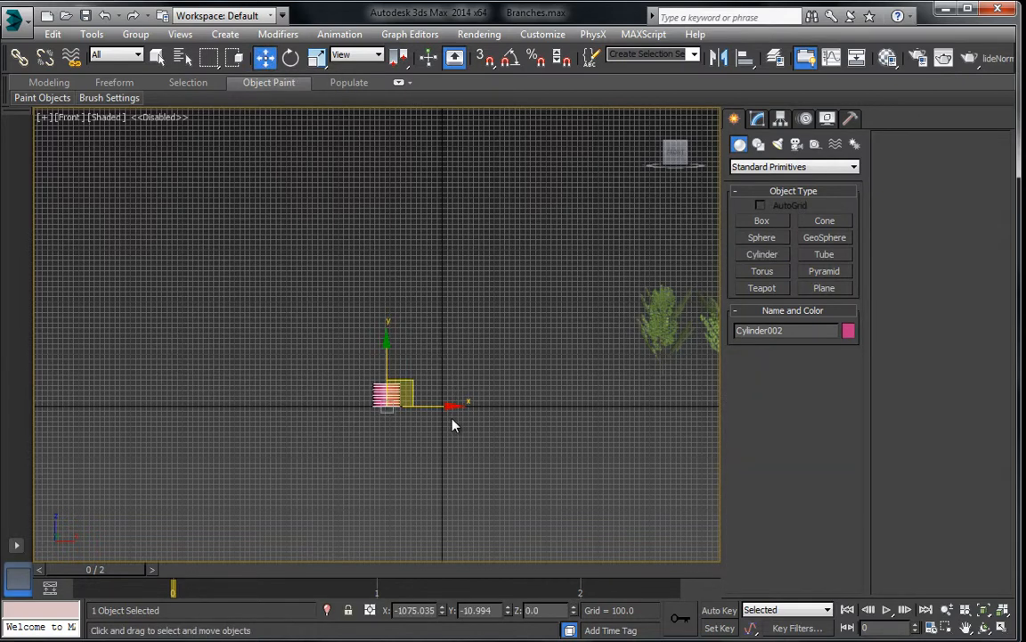
middle_click_drag(453, 425, 428, 452)
left_click_drag(409, 434, 372, 429, "shift")
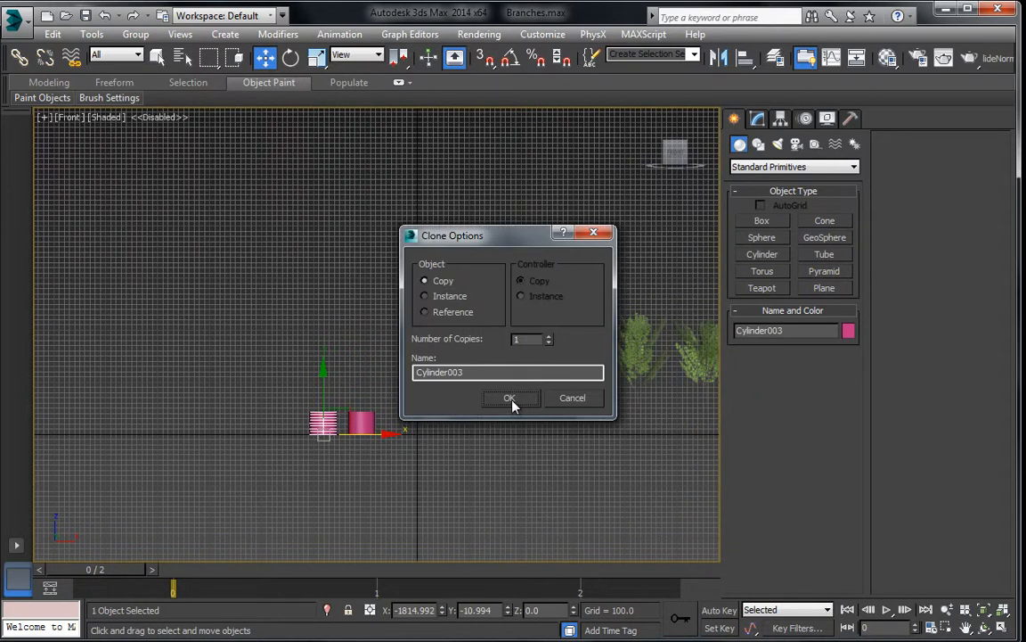
key("Escape")
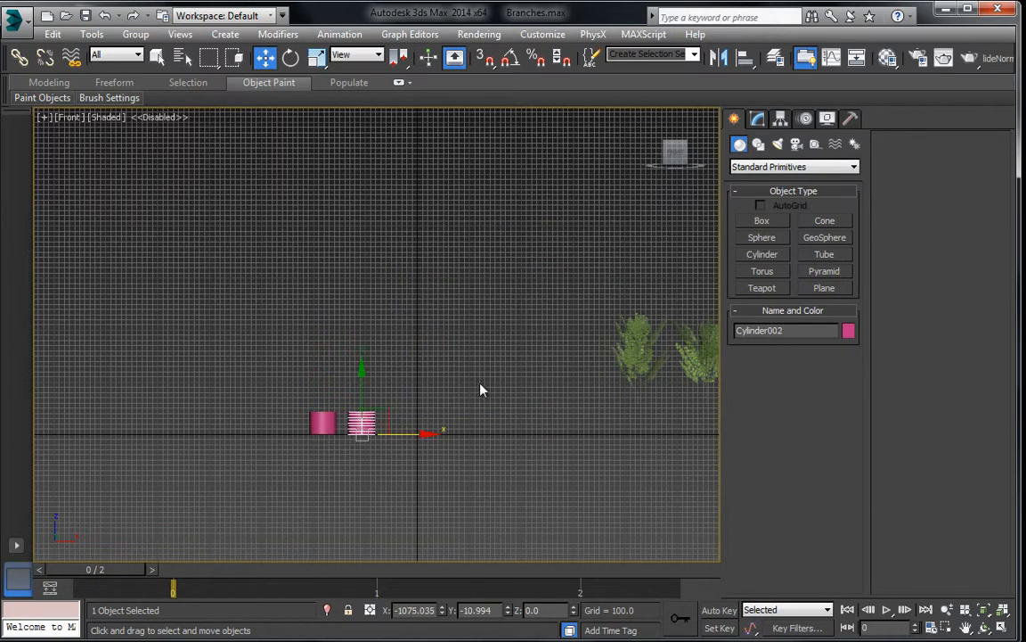
Rename the original cylinder Trunk and its copy Branch
double_click(784, 330)
type("Trunk")
left_click(323, 424)
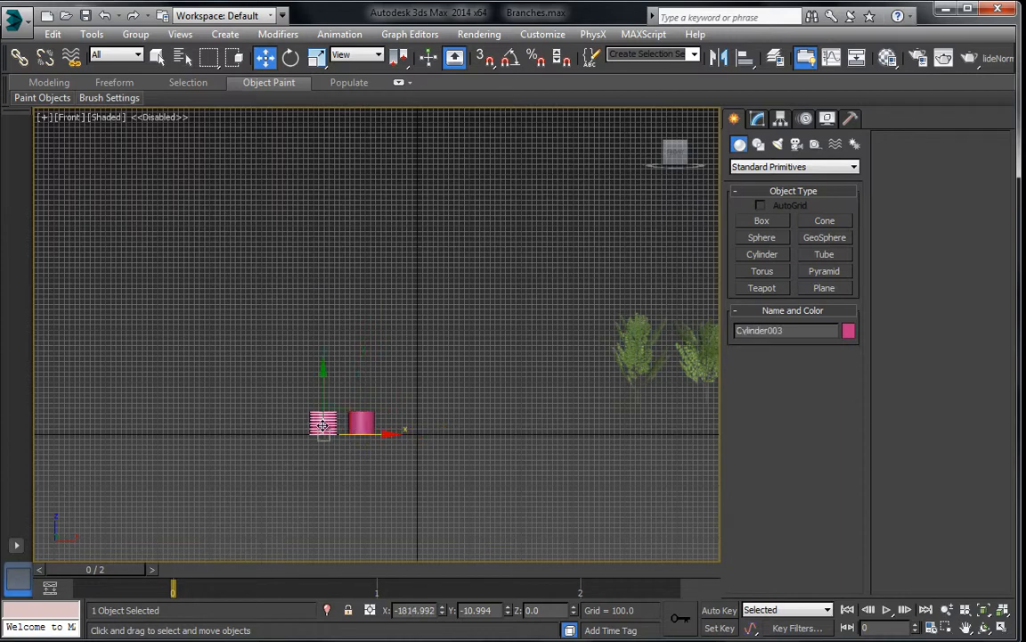
double_click(801, 329)
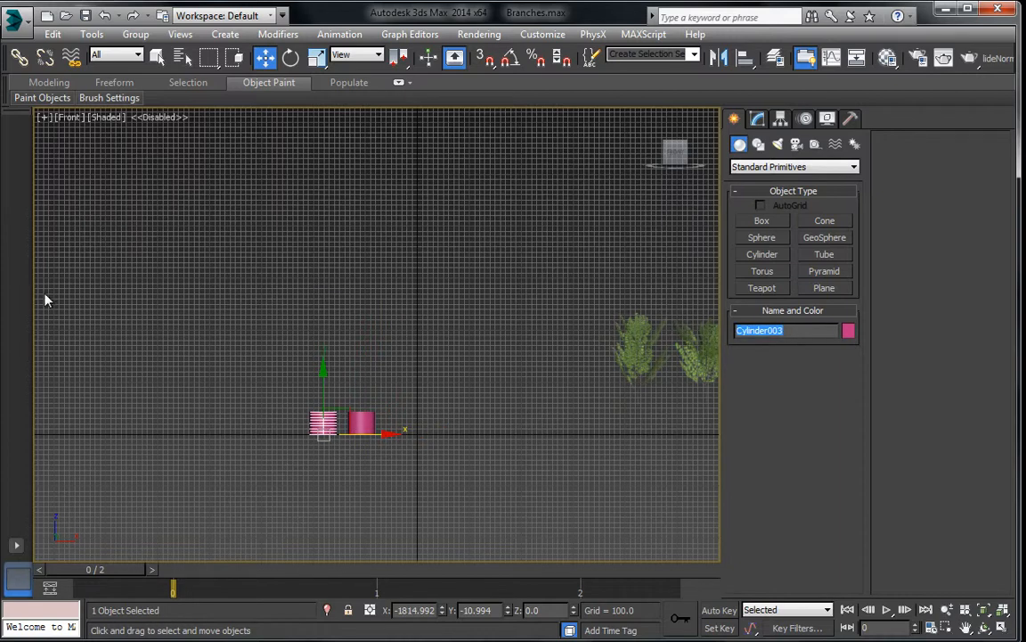
type("Branch")
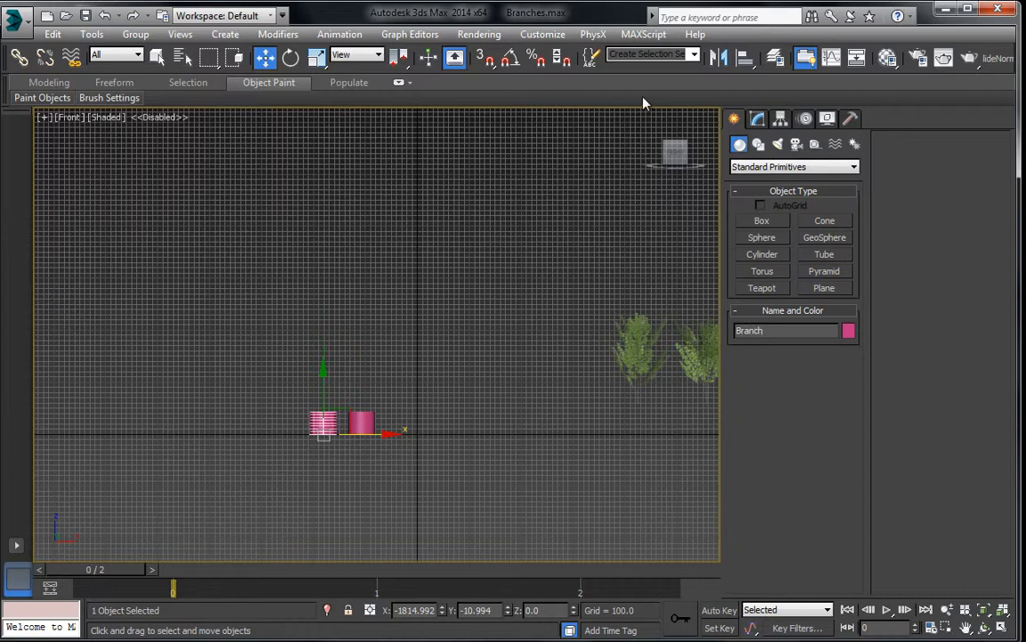
Draw a five-point line in the Front view from the origin, rising straight up before bending to the upper right
left_click(758, 143)
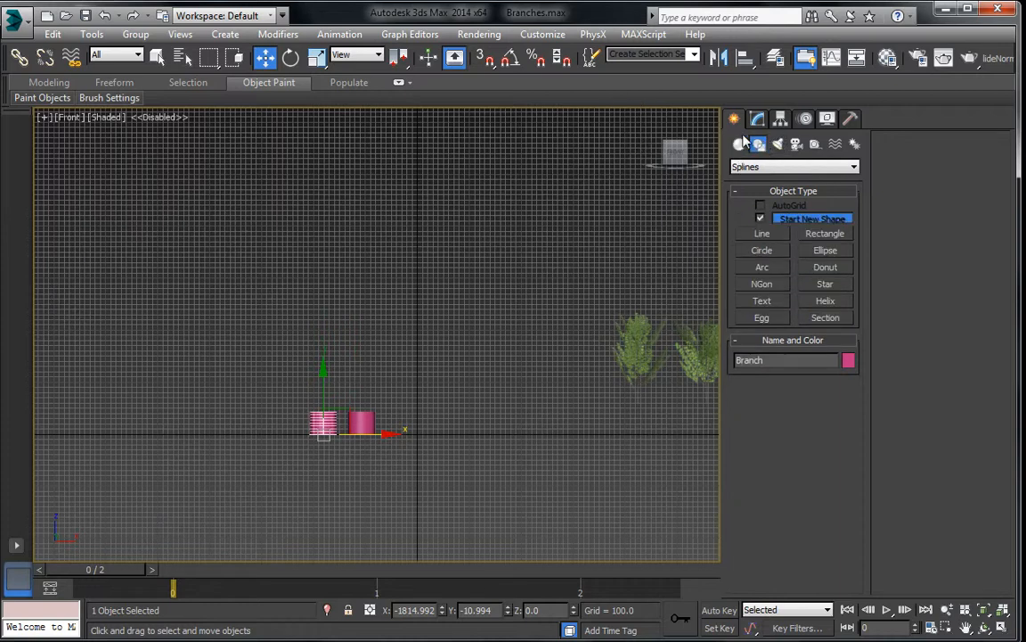
left_click(762, 233)
middle_click_drag(435, 296, 413, 362)
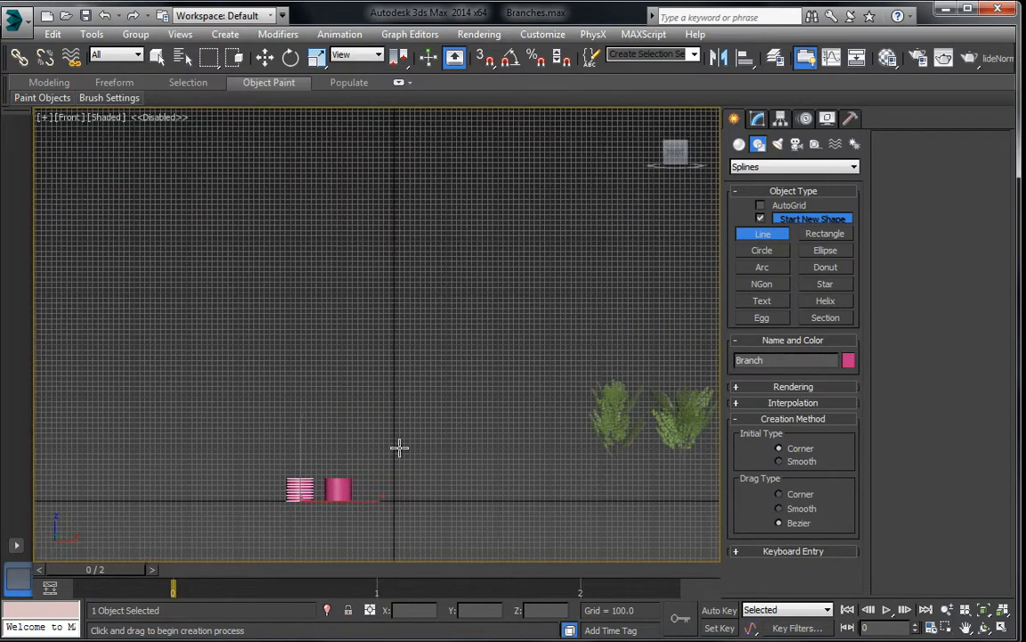
left_click(394, 502)
left_click(395, 398)
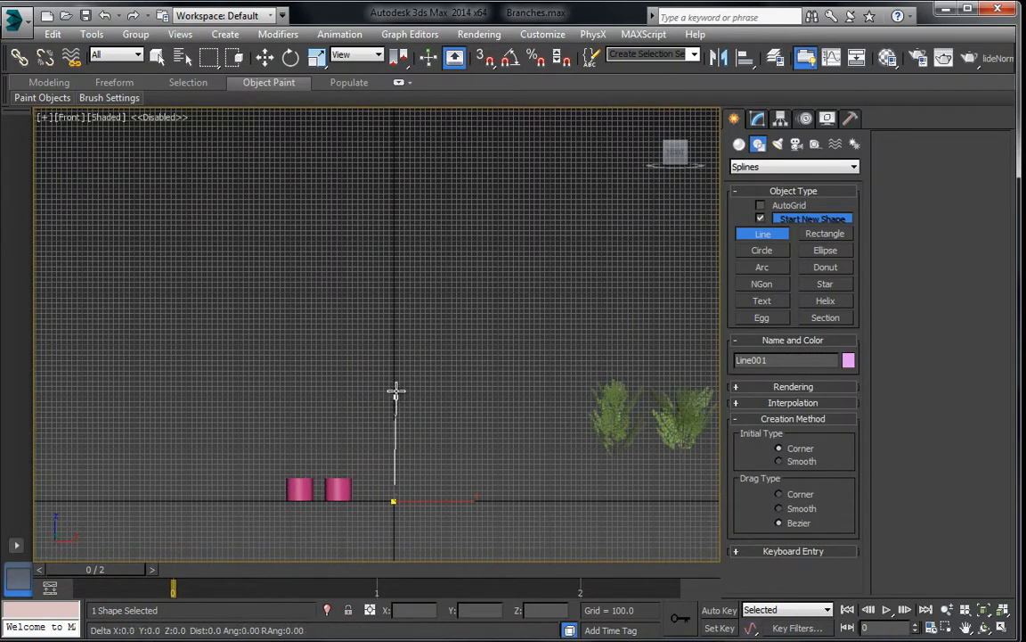
left_click(452, 308)
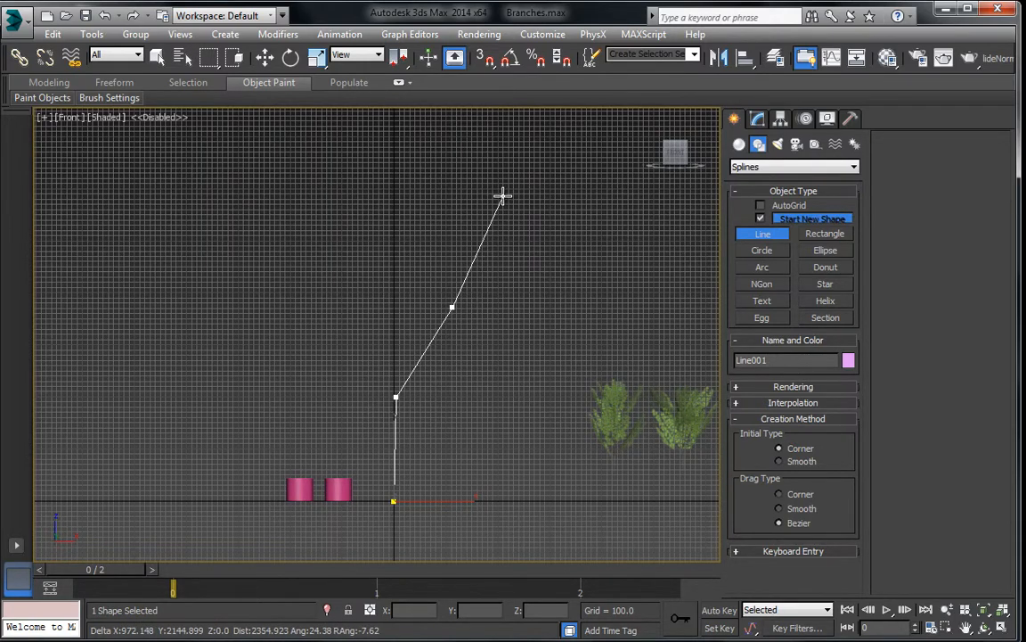
left_click(497, 224)
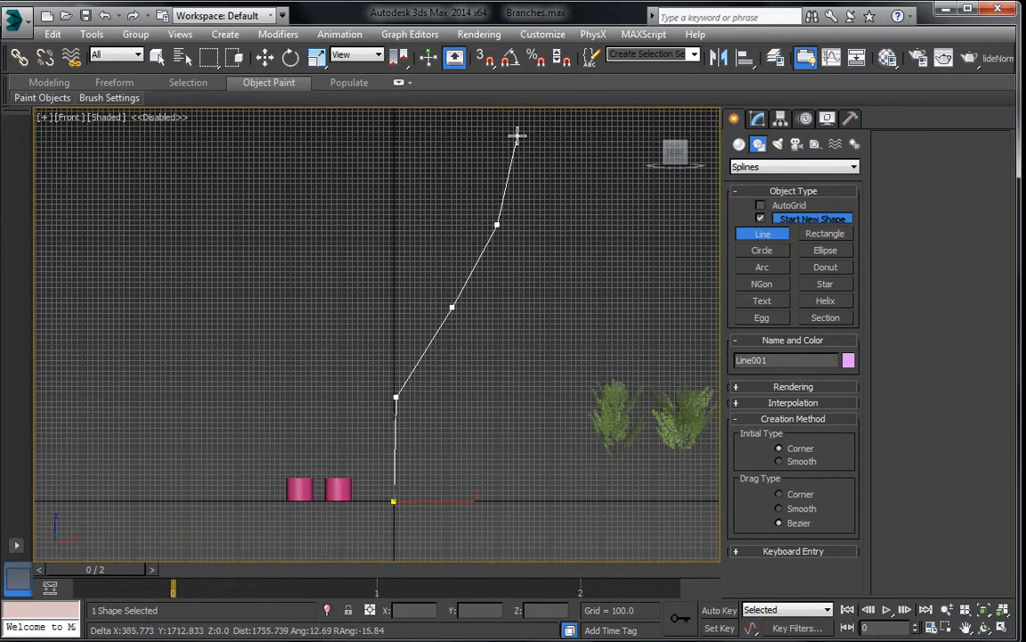
left_click(517, 135)
right_click(566, 229)
middle_click_drag(474, 313, 469, 276)
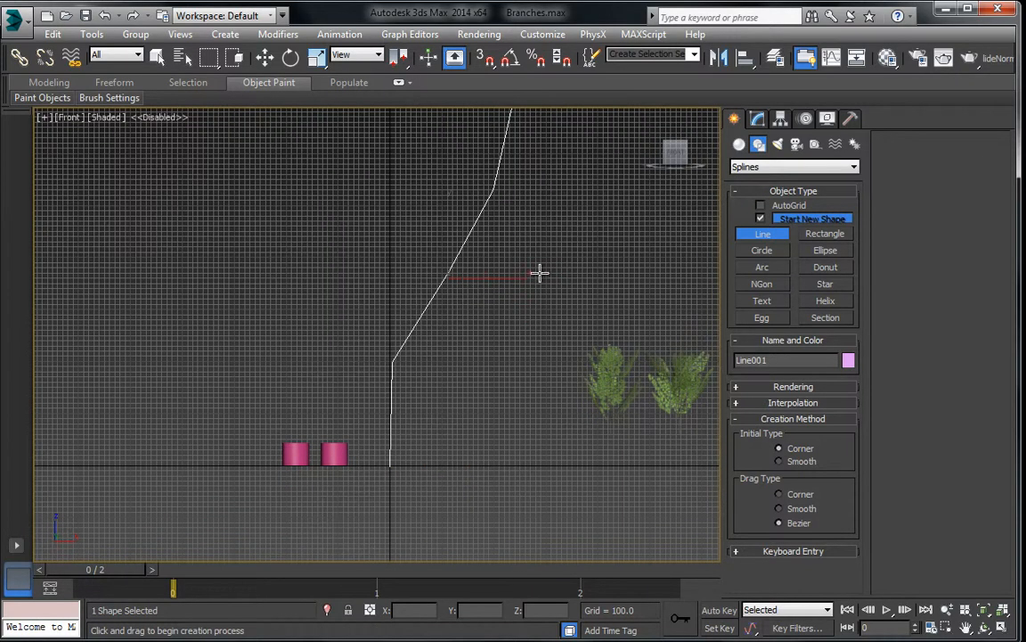
Reshape the five-point line in the Front view by lowering its upper vertices and shifting the third vertex sideways
left_click(755, 119)
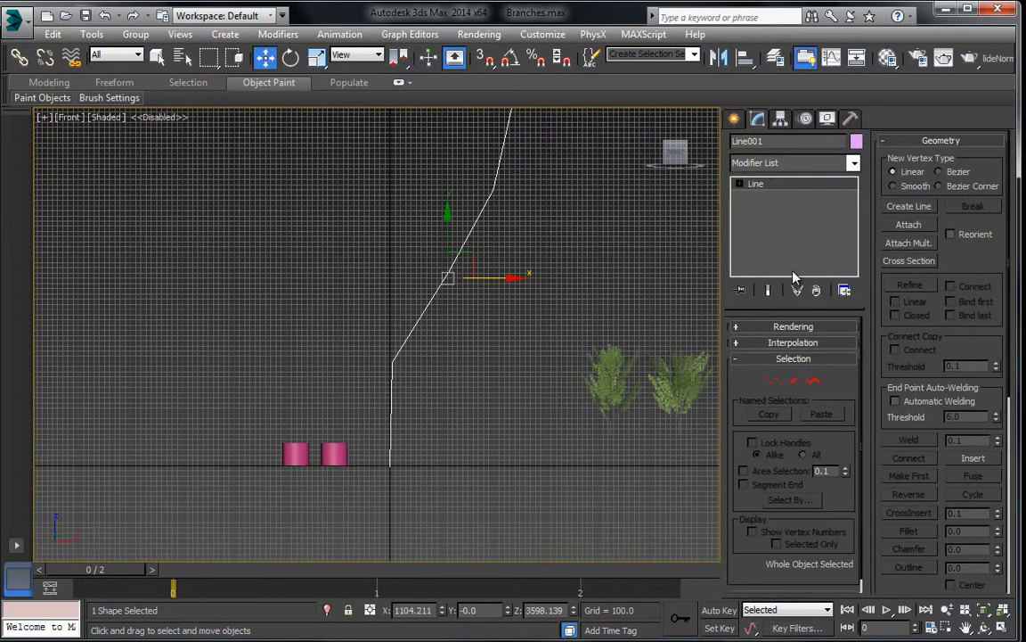
left_click(773, 382)
left_click_drag(507, 315, 506, 314)
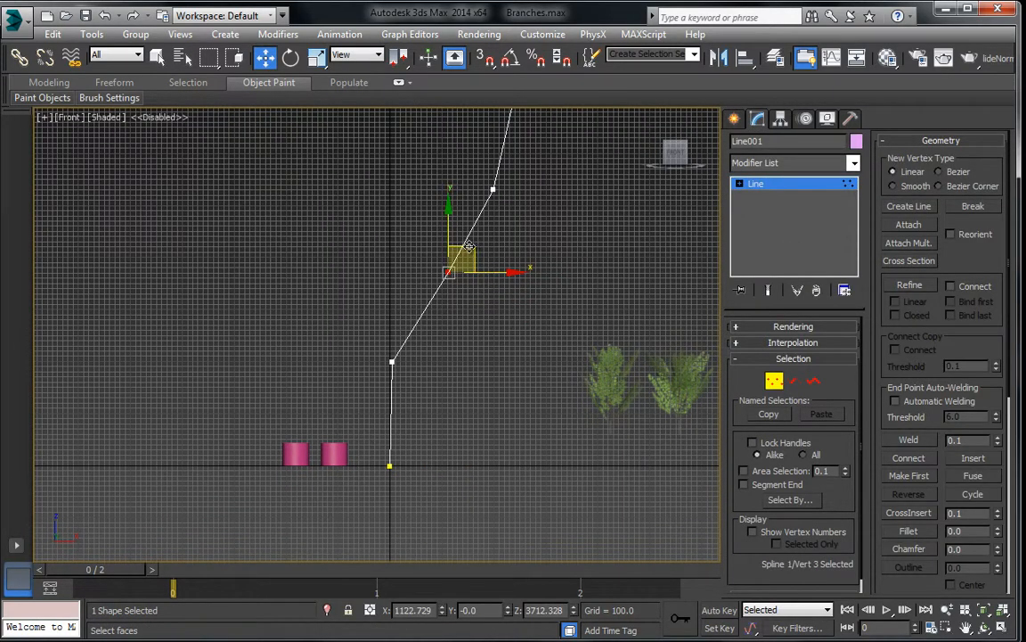
left_click_drag(469, 247, 496, 290)
left_click_drag(459, 174, 546, 216)
left_click_drag(507, 161, 546, 199)
middle_click_drag(481, 112, 462, 182)
left_click_drag(574, 220, 574, 220)
left_click_drag(513, 145, 530, 171)
left_click_drag(498, 267, 564, 345)
left_click_drag(535, 271, 511, 277)
left_click_drag(431, 343, 488, 435)
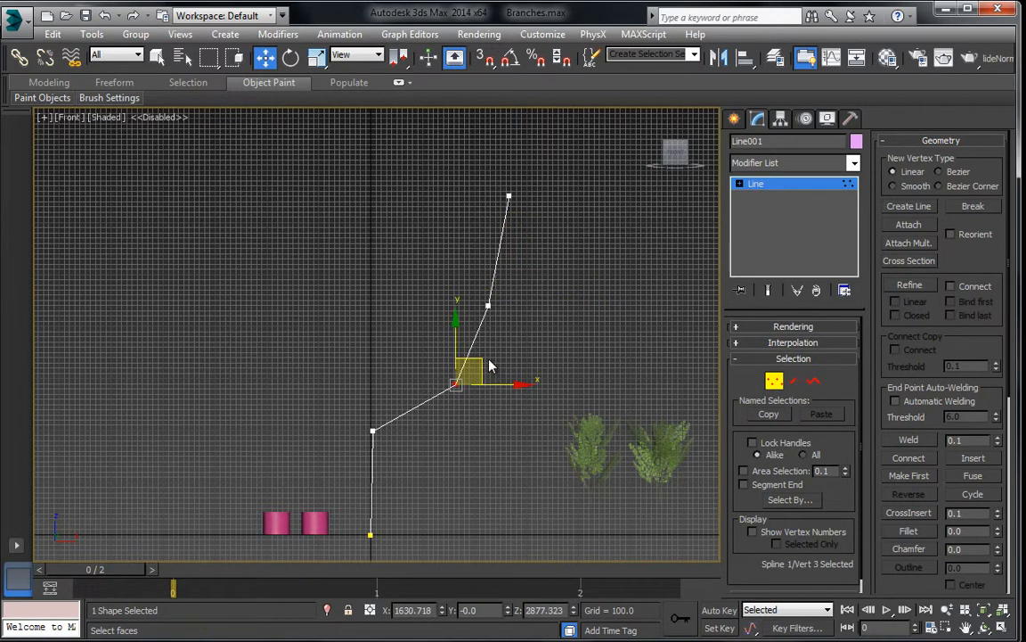
left_click_drag(482, 360, 455, 373)
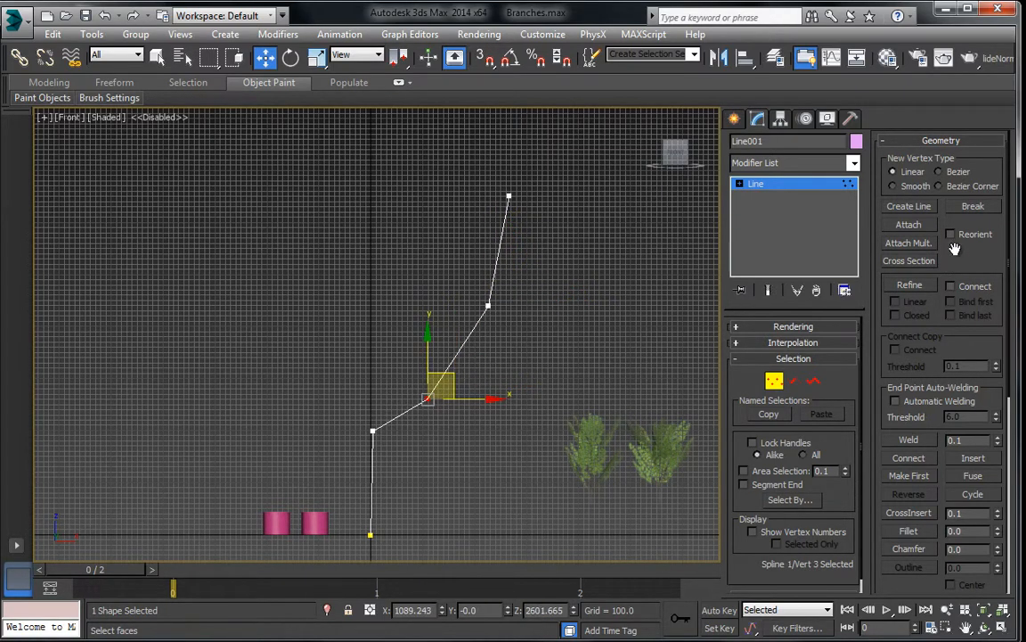
middle_click_drag(497, 397, 506, 359)
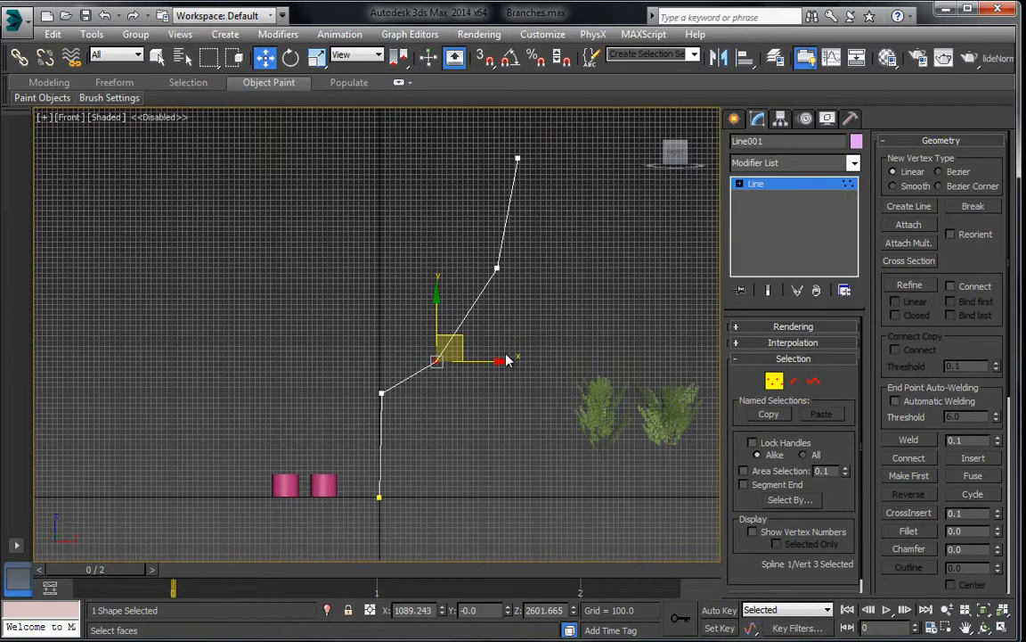
Delete the existing line and draw an eight-point zigzag line in the Front view, rising from the origin to the upper right
left_click(756, 182)
key("Delete")
left_click(734, 119)
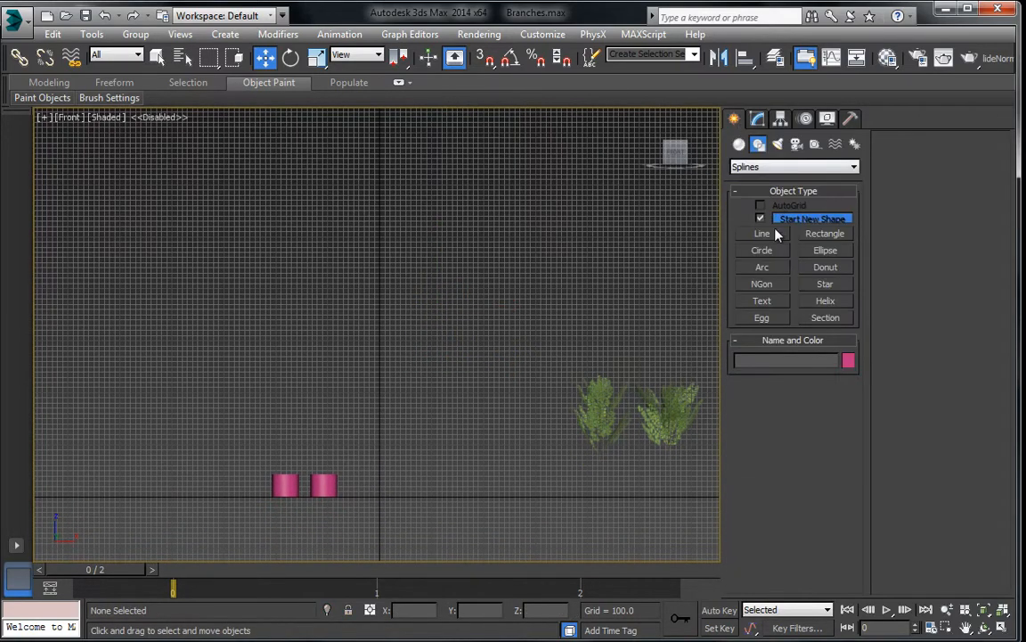
left_click(764, 233)
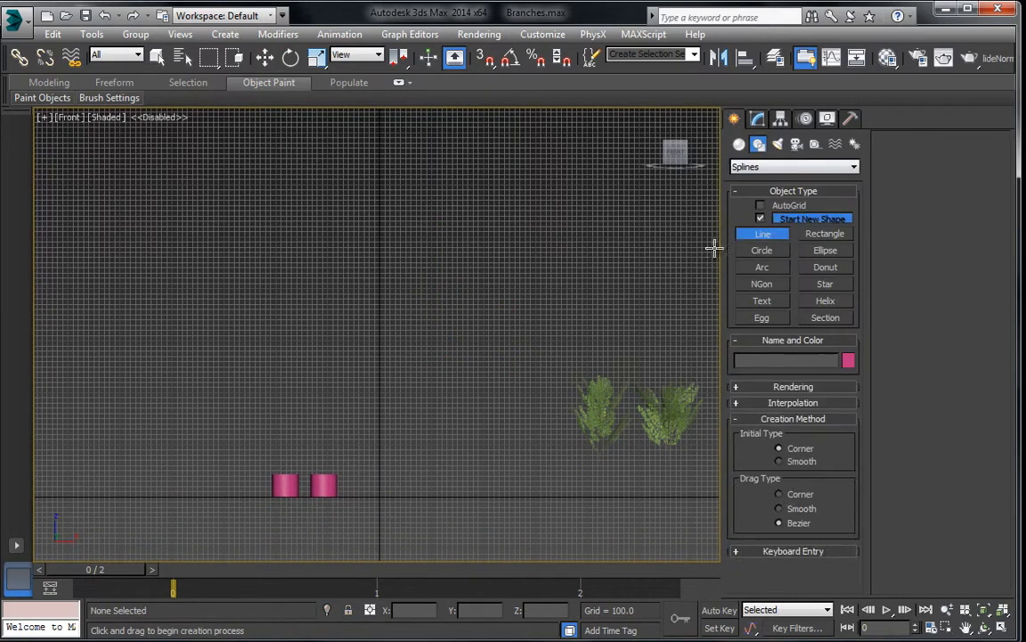
left_click(377, 499)
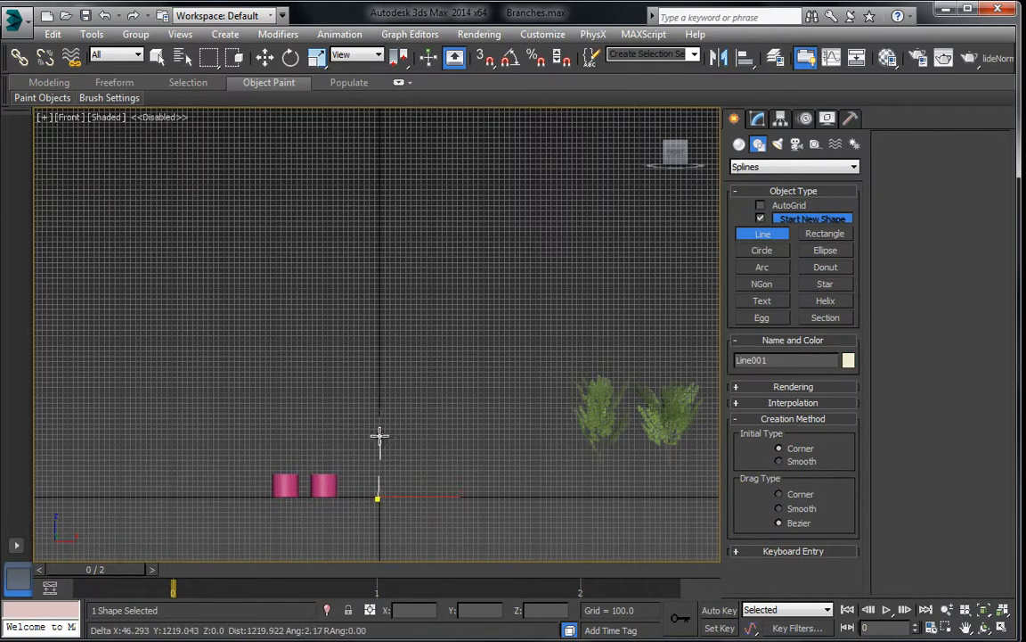
left_click(365, 438)
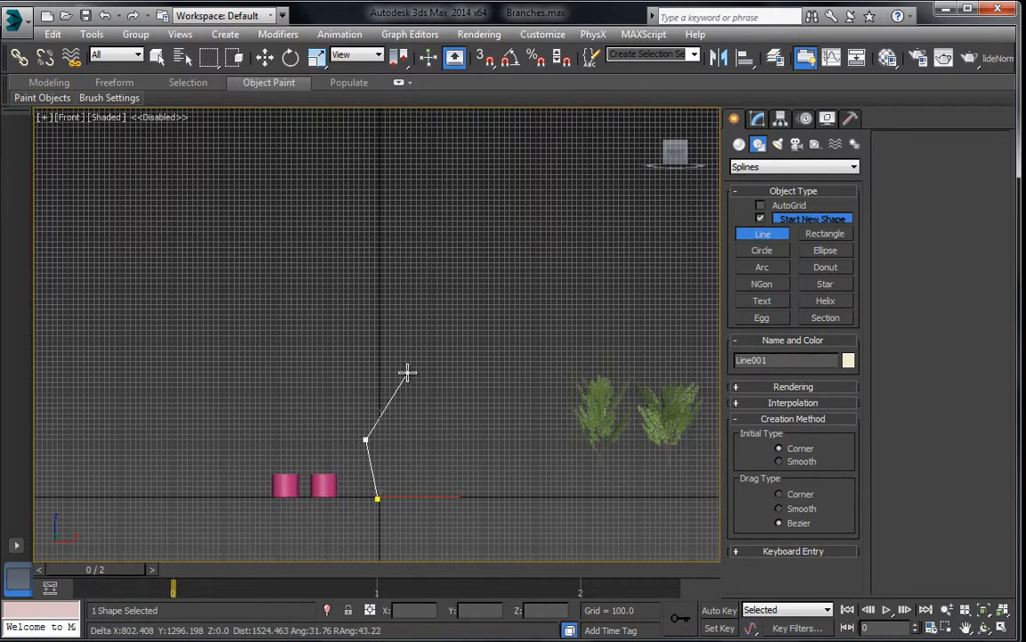
left_click(407, 372)
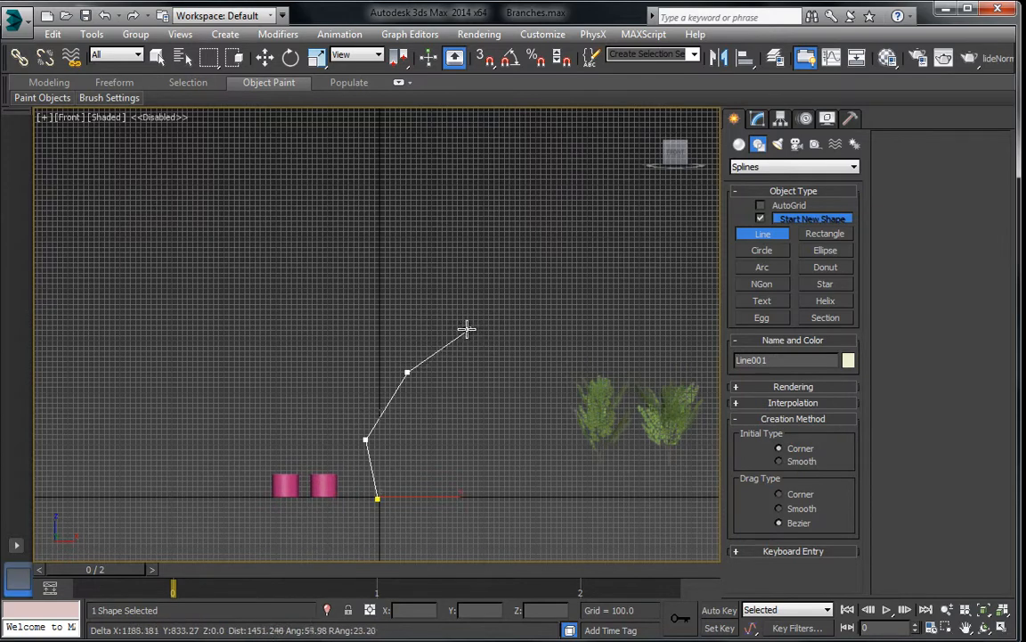
left_click(456, 339)
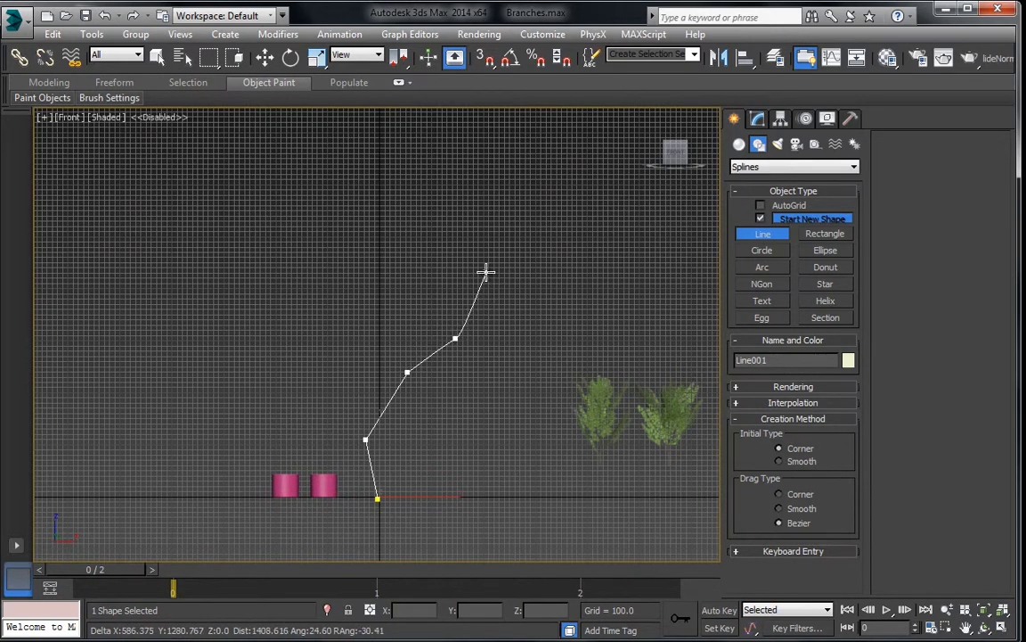
left_click(481, 267)
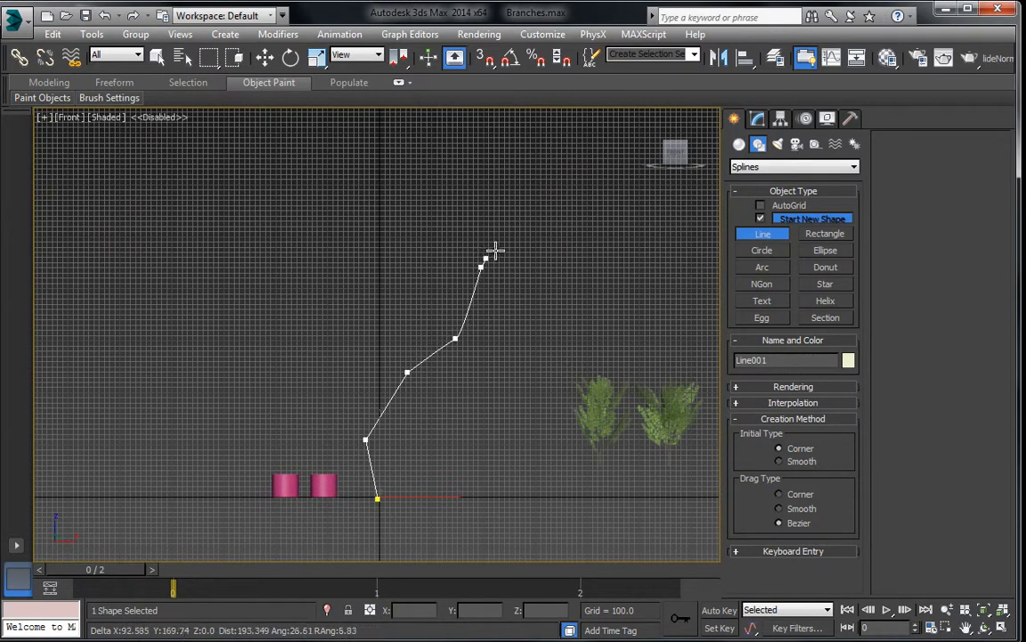
left_click(517, 237)
left_click(550, 190)
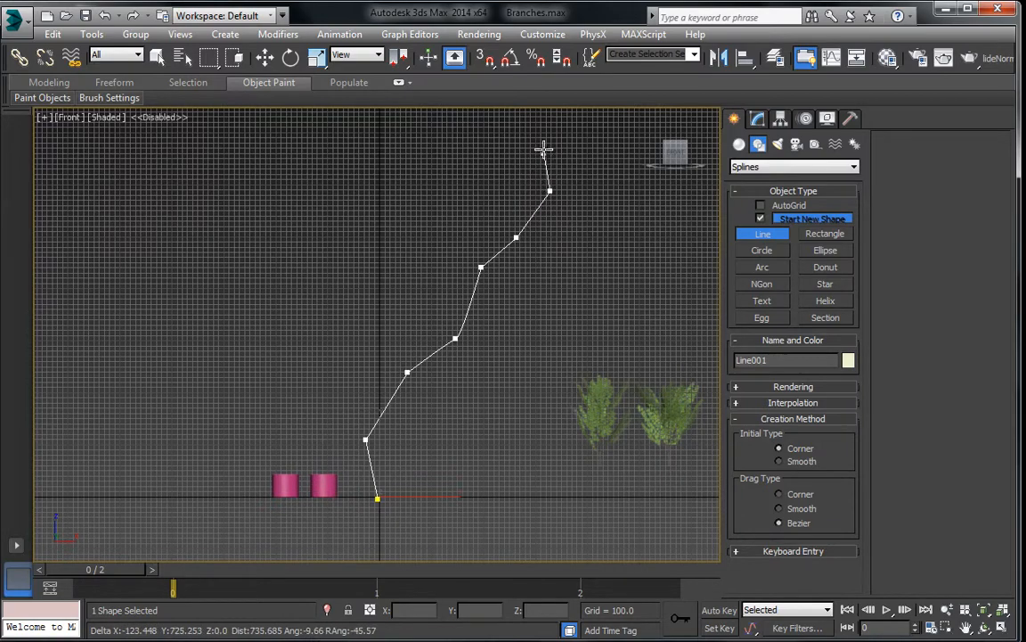
left_click(550, 136)
right_click(376, 254)
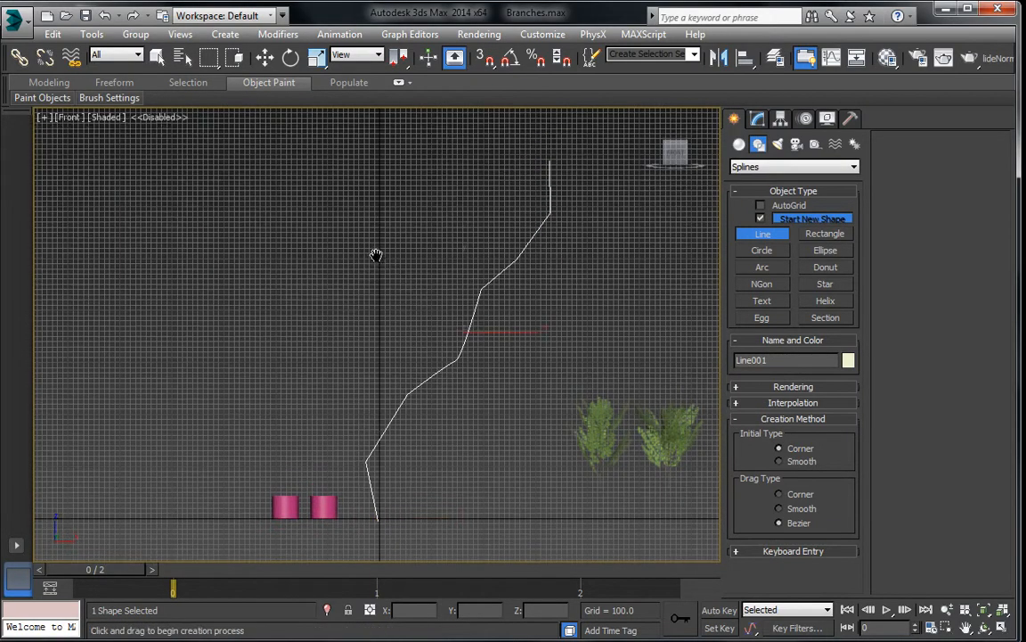
Move the second, third and fourth vertices of the new line downward to reshape the base of the trunk path
scroll(376, 254, "down", 3)
middle_click_drag(376, 254, 395, 259)
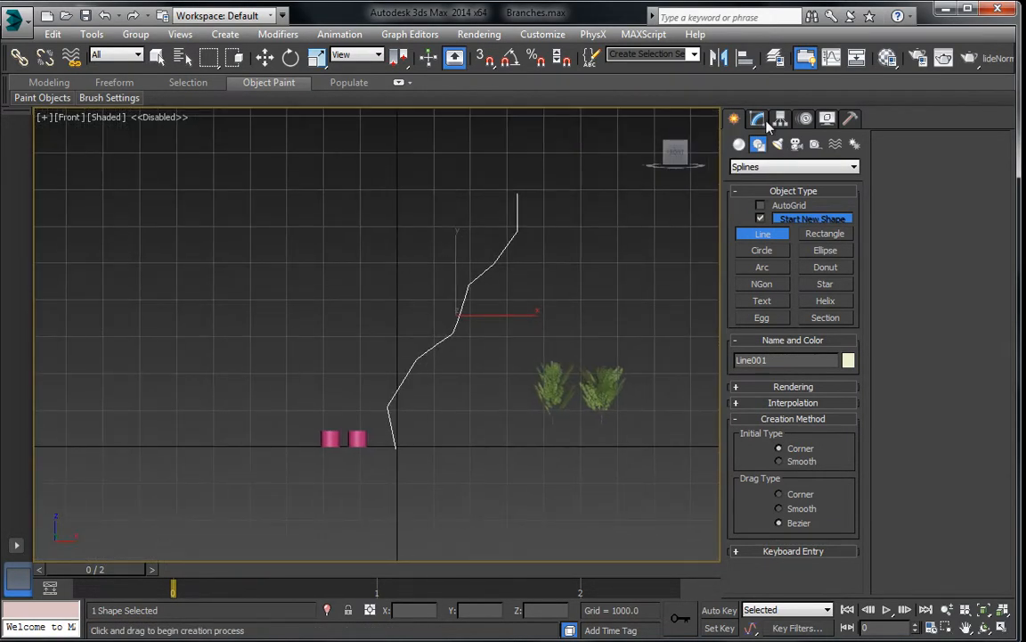
left_click(757, 118)
middle_click_drag(363, 393, 397, 355)
scroll(397, 351, "up", 2)
left_click_drag(389, 352, 454, 403)
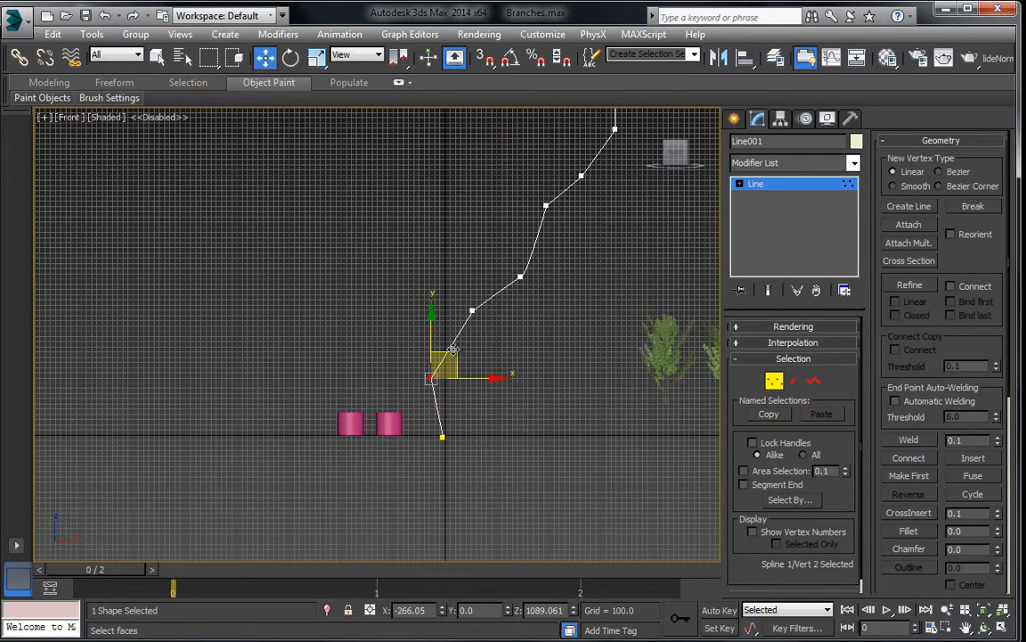
left_click_drag(451, 353, 460, 368)
left_click_drag(454, 287, 495, 347)
left_click(520, 277)
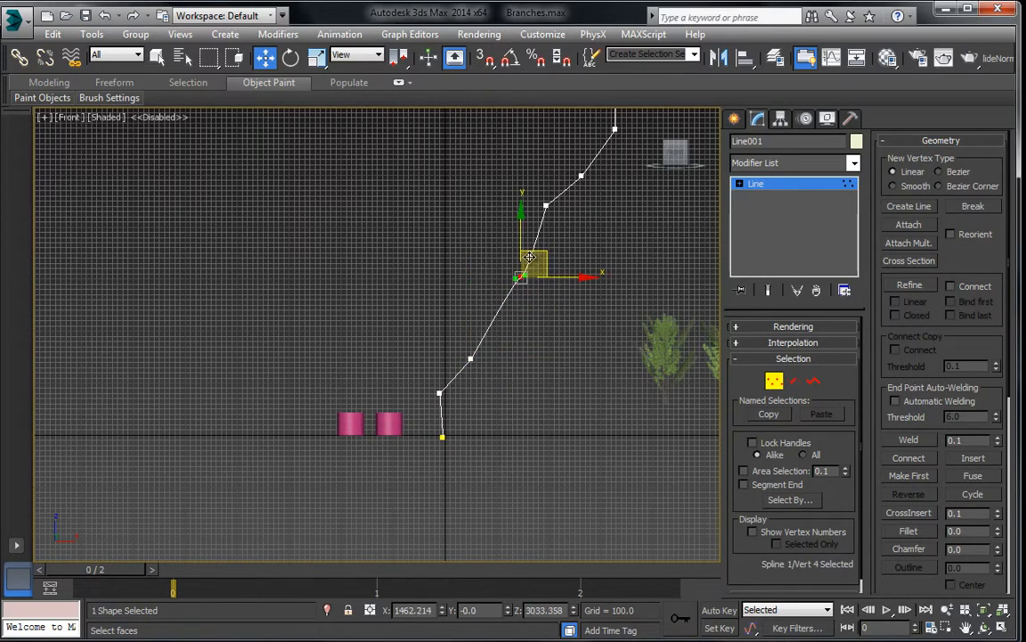
left_click_drag(533, 251, 519, 275)
Convert all vertices of the line to the Corner type and clear the vertex selection
key("ctrl+a")
right_click(499, 250)
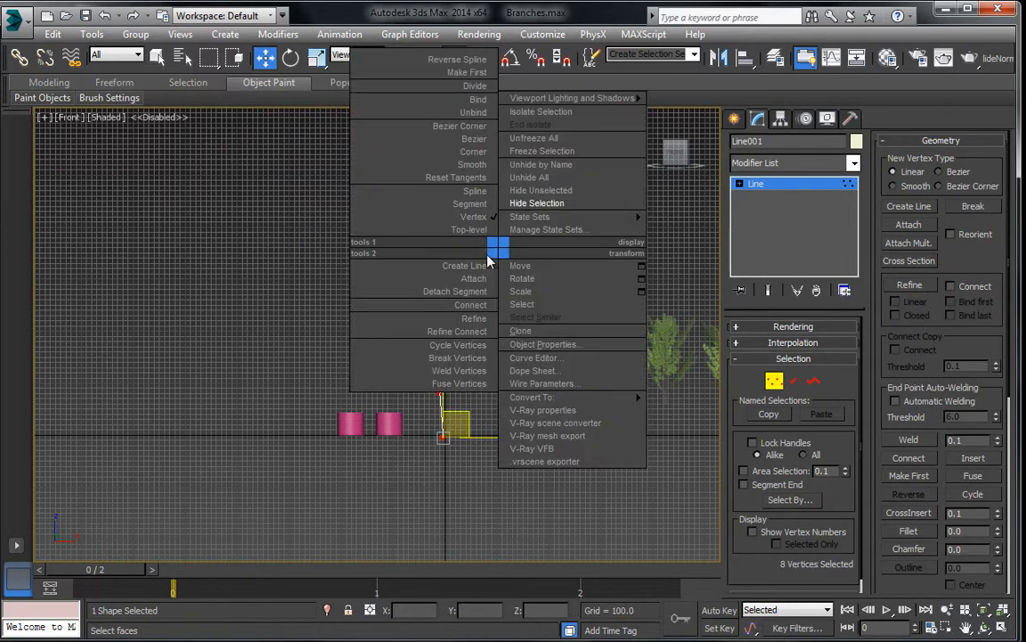
left_click(430, 151)
left_click(436, 228)
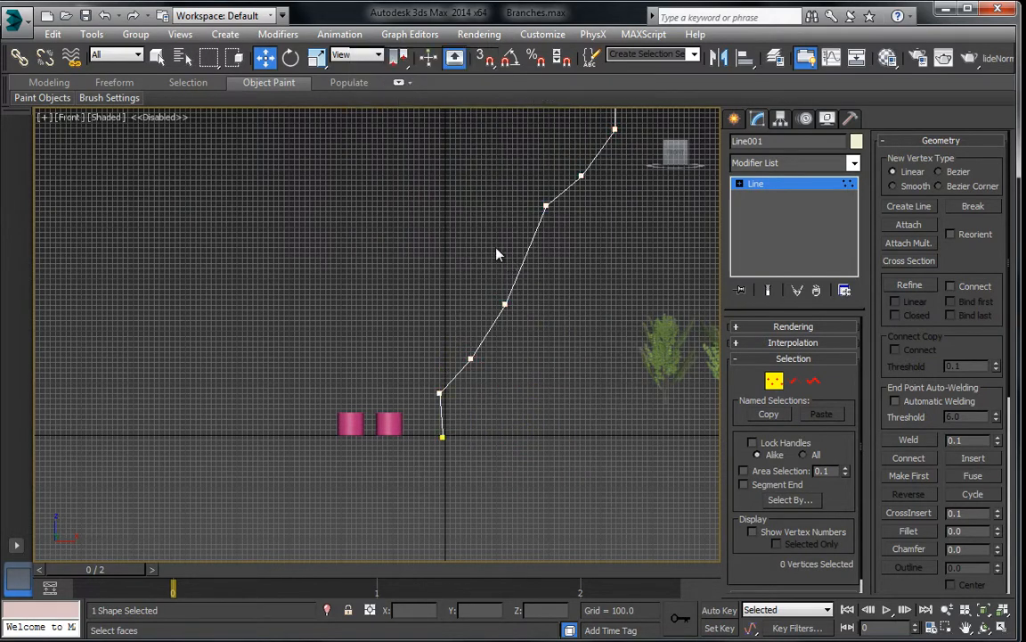
Lower the line's fourth vertex slightly and move the four uppermost vertices together down and to the left
left_click(506, 304)
left_click_drag(525, 287, 533, 305)
left_click(546, 205)
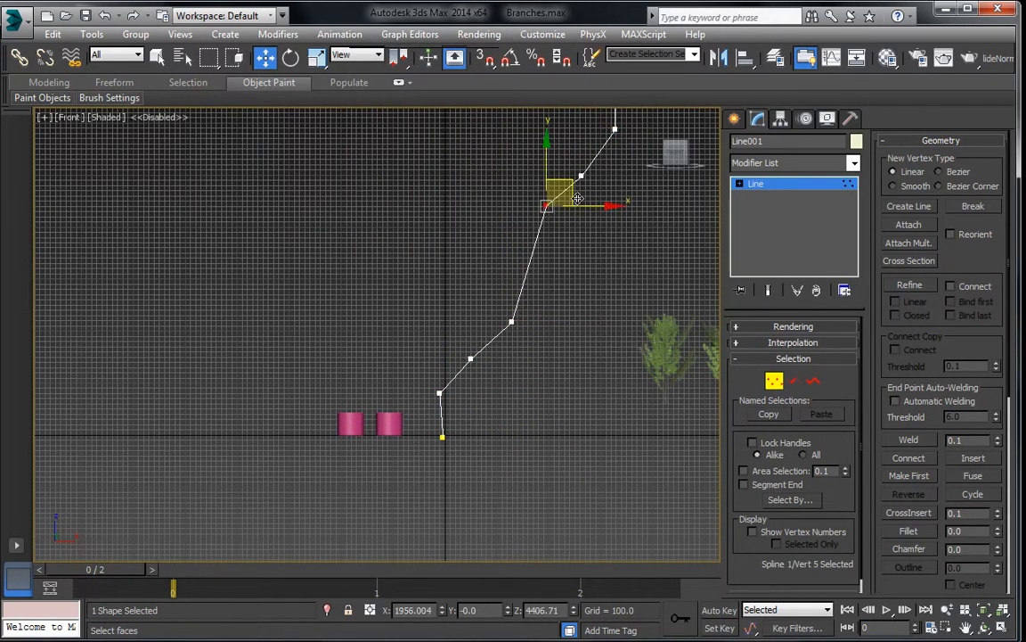
middle_click_drag(490, 218, 487, 280)
scroll(487, 280, "down", 2)
left_click_drag(497, 140, 625, 290)
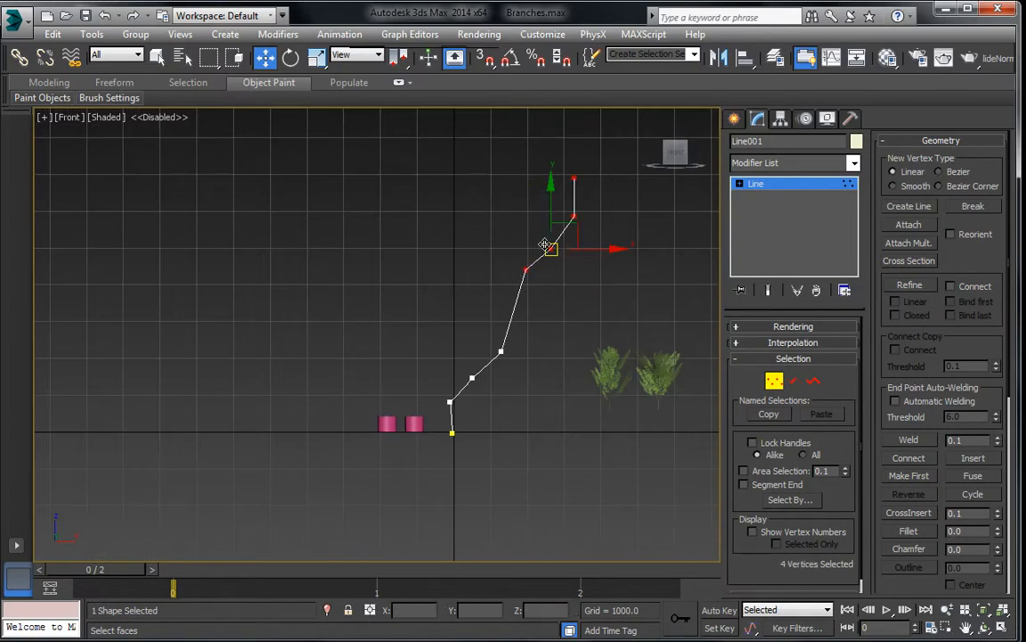
left_click_drag(596, 192, 580, 228)
Nudge the line's fourth vertex slightly upward and leave vertex editing
left_click(525, 353)
scroll(502, 340, "up", 2)
left_click_drag(535, 380, 535, 382)
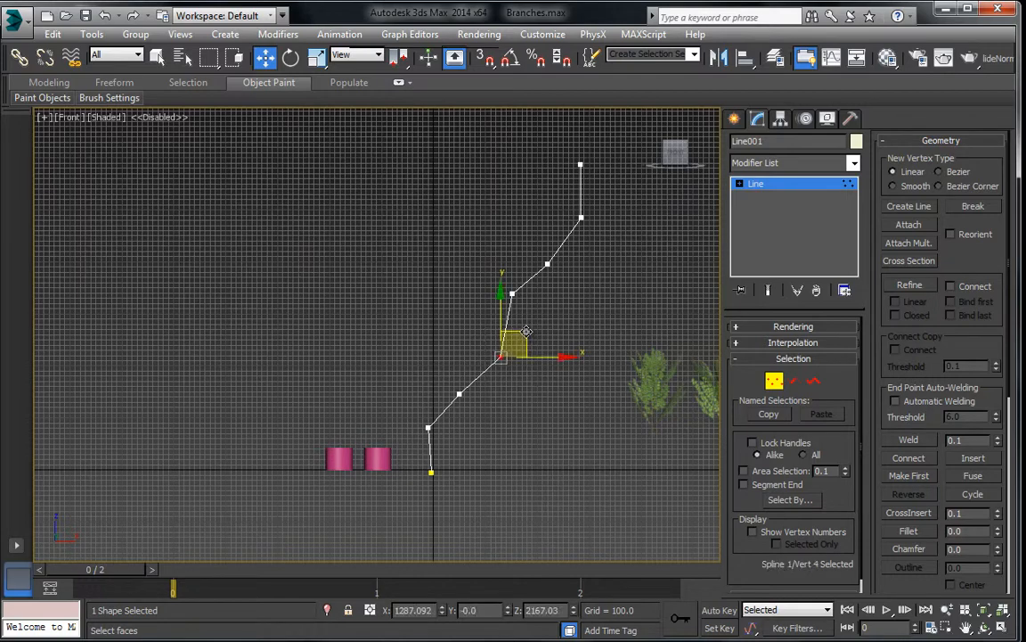
left_click_drag(525, 331, 522, 326)
left_click(496, 306)
scroll(495, 310, "down", 2)
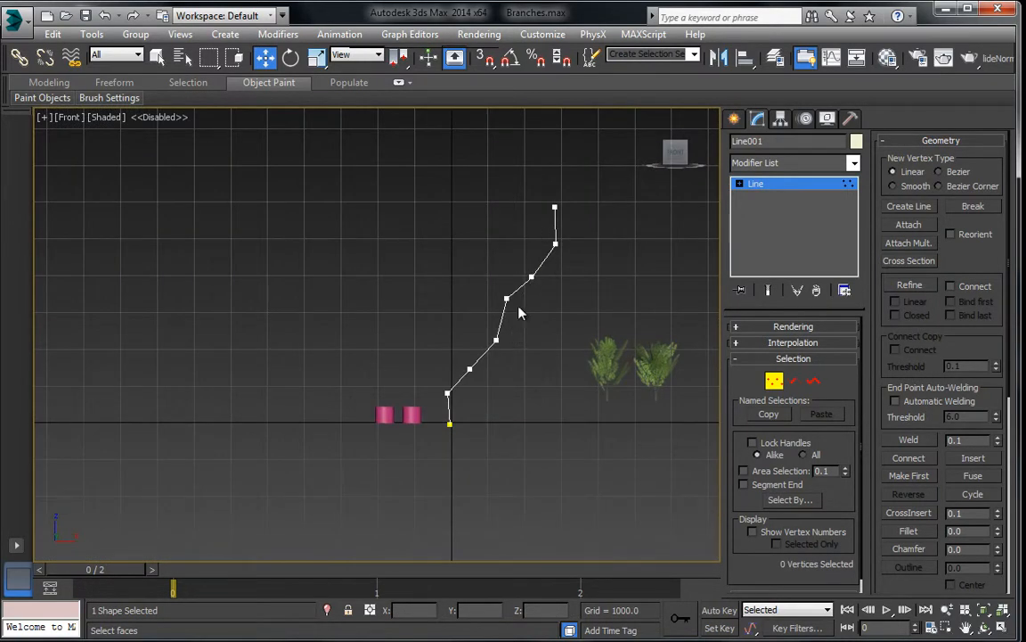
middle_click_drag(514, 284, 509, 348)
left_click(780, 185)
Switch to the browser to examine the branching in the tree silhouette reference, and return to the 3ds Max Front view
scroll(511, 320, "up", 2)
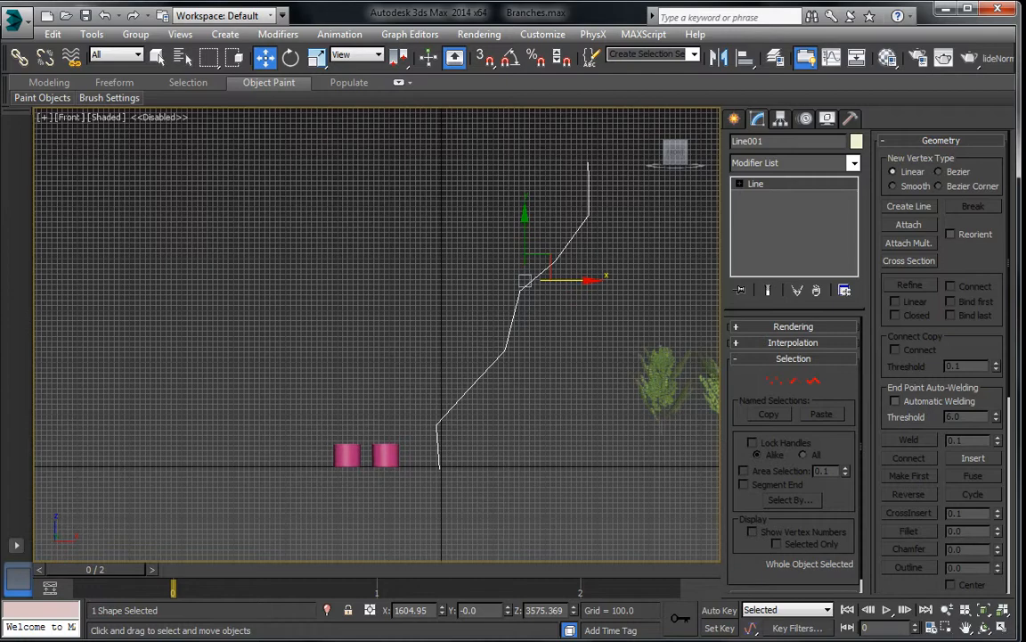
middle_click_drag(459, 374, 397, 465)
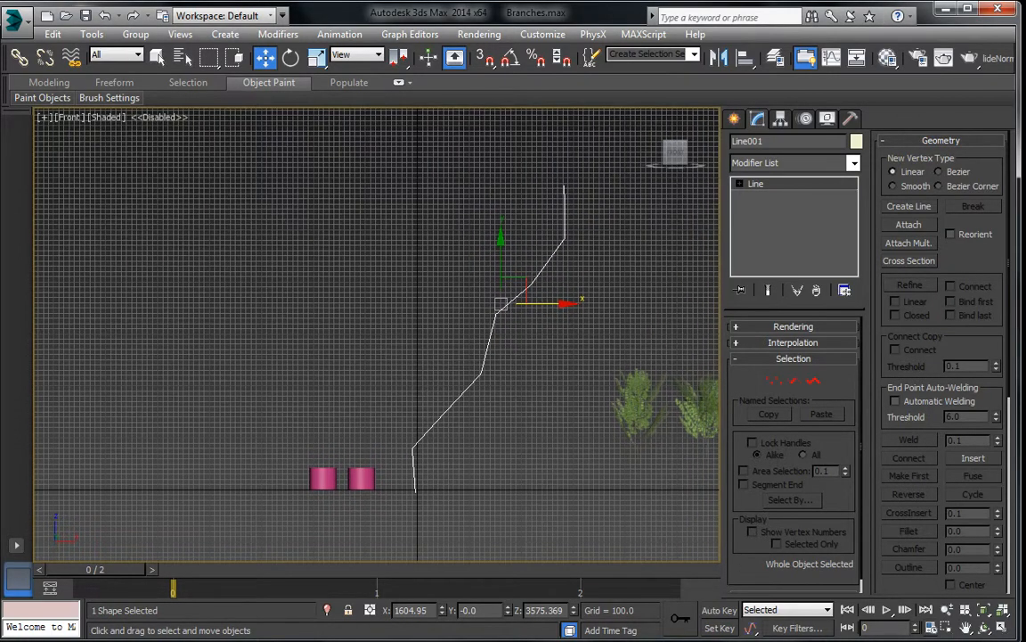
key("alt+Tab")
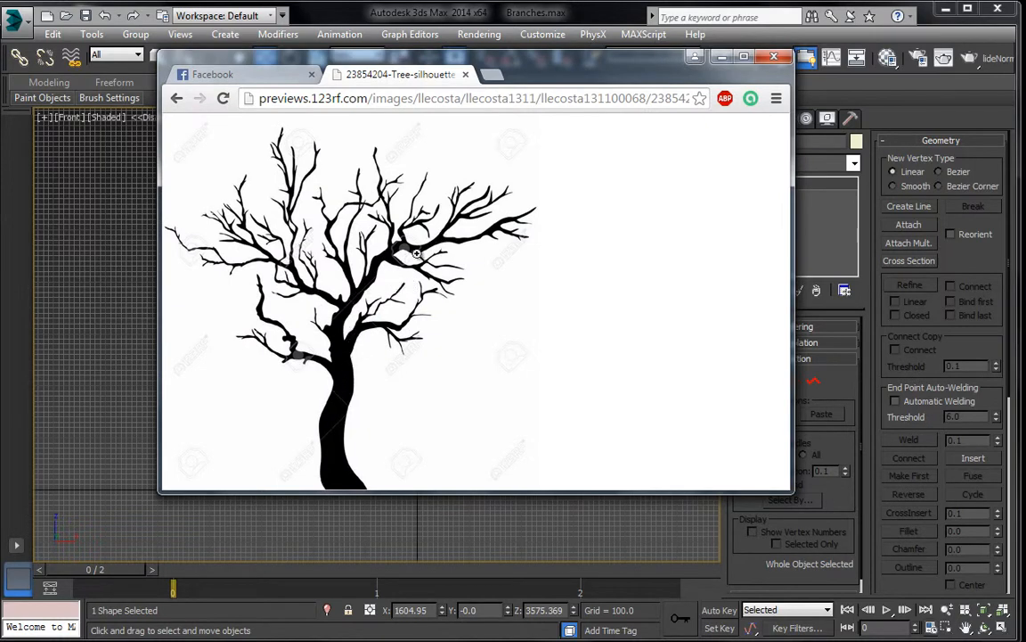
left_click(107, 301)
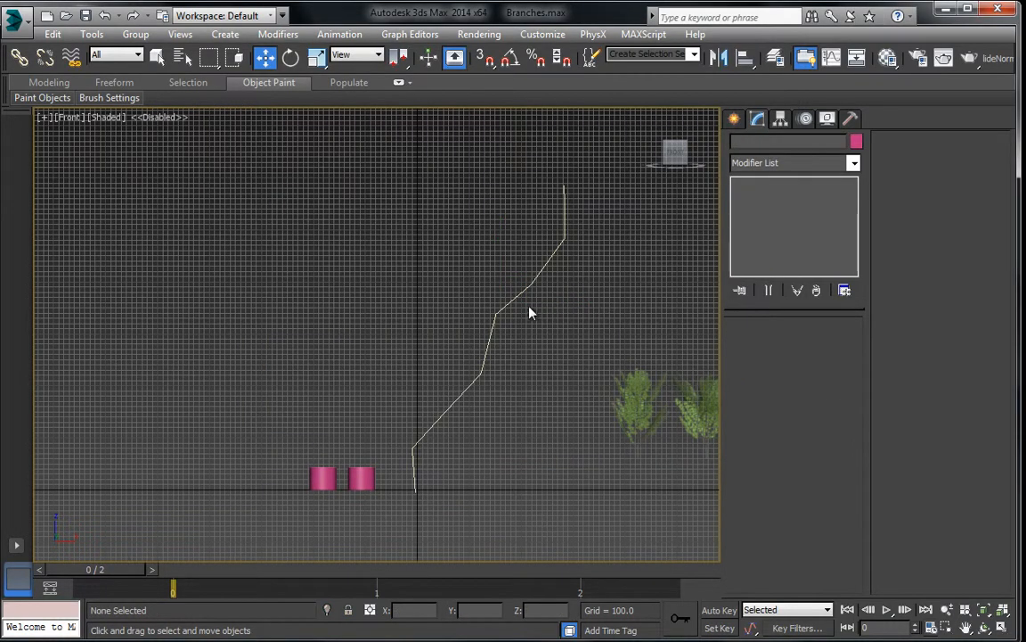
left_click(513, 301)
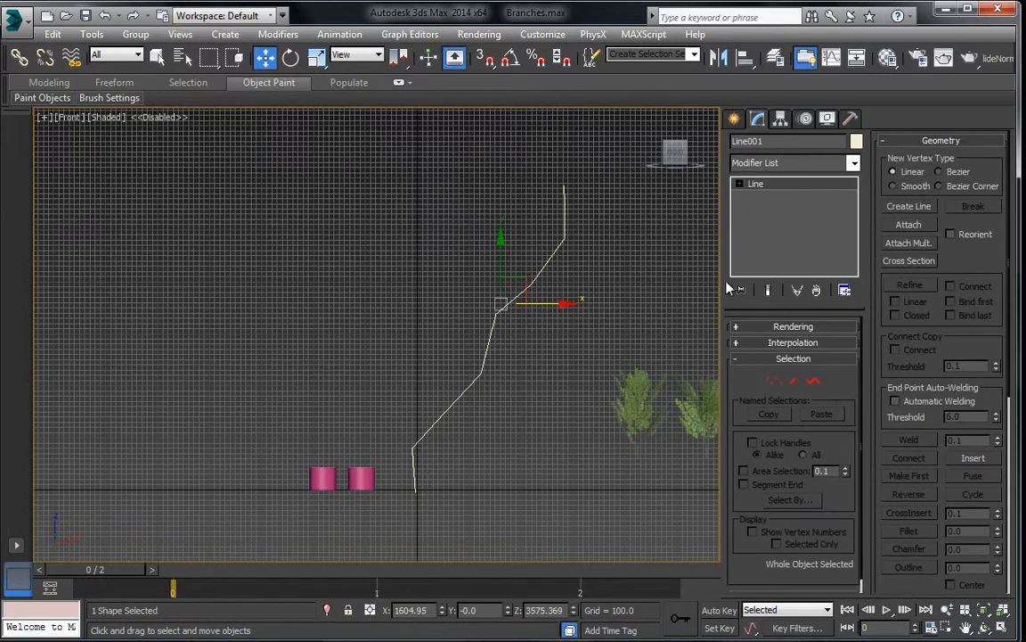
left_click(773, 382)
middle_click_drag(449, 356, 495, 360)
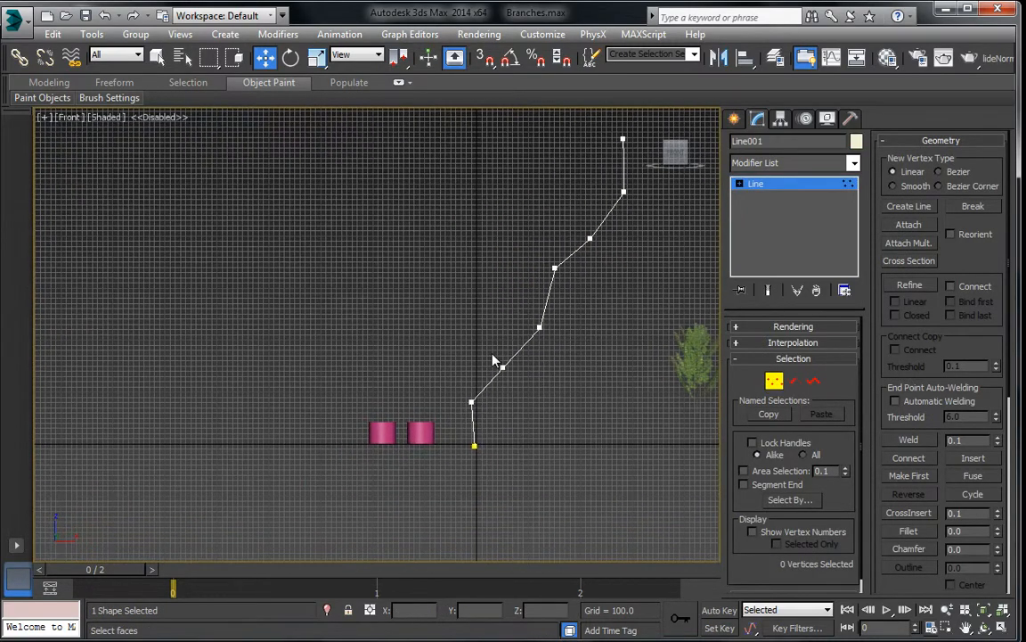
left_click(799, 191)
middle_click_drag(551, 306, 547, 272)
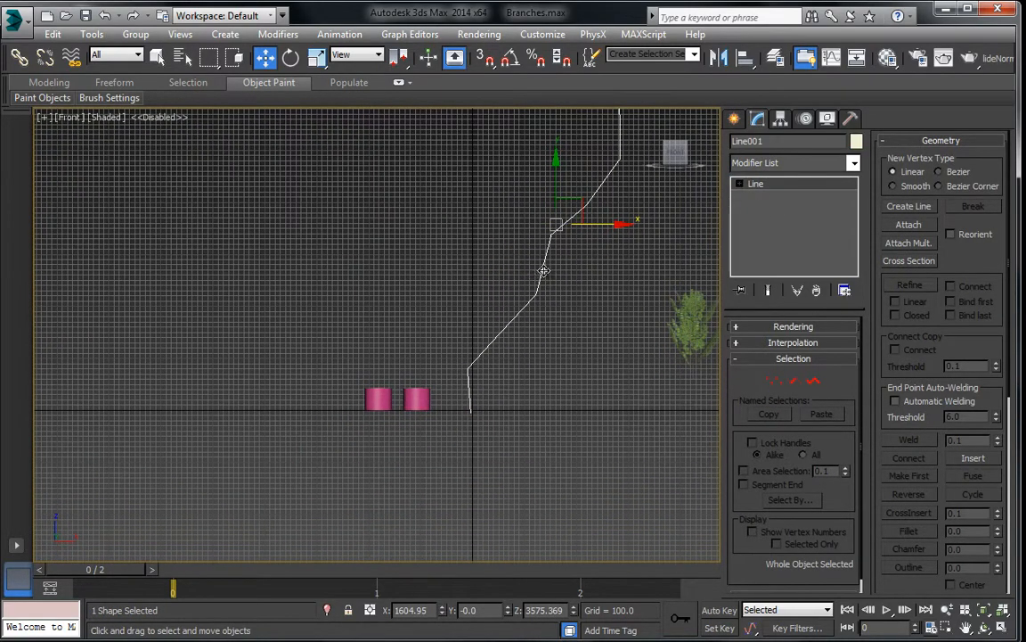
Apply the PathDeform (WSM) modifier to the Trunk cylinder beside the line and keep the cylinder selected
left_click(416, 400)
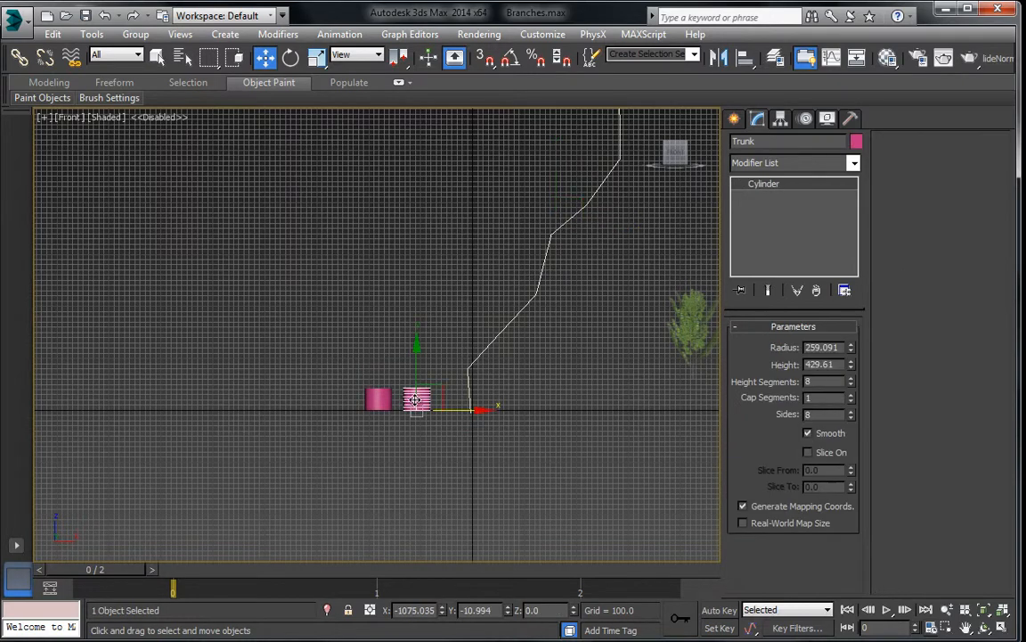
left_click(793, 162)
scroll(796, 164, "down", 4)
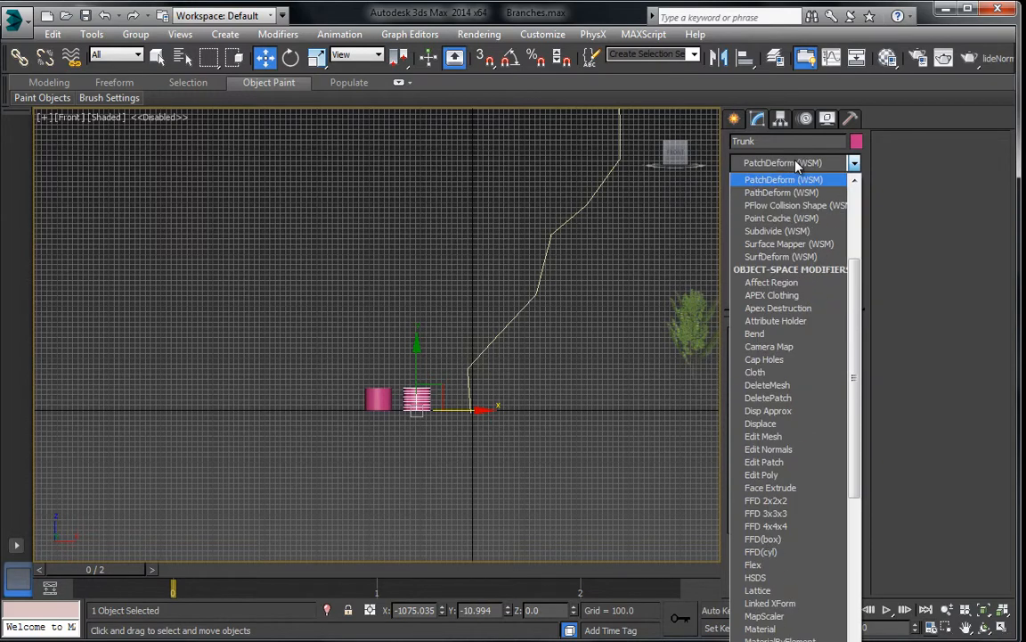
left_click(806, 193)
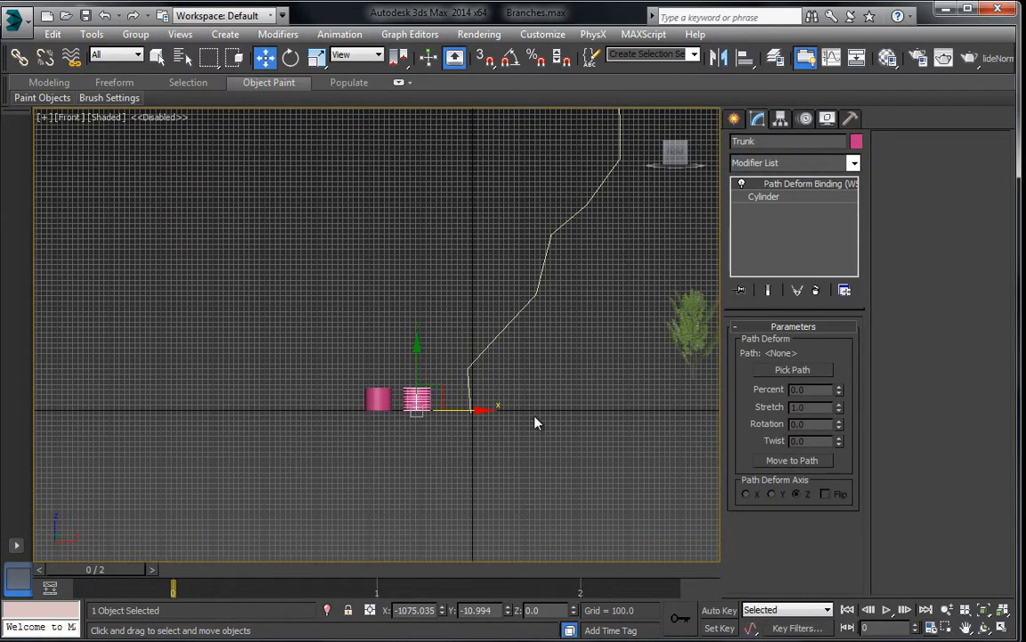
left_click(468, 392)
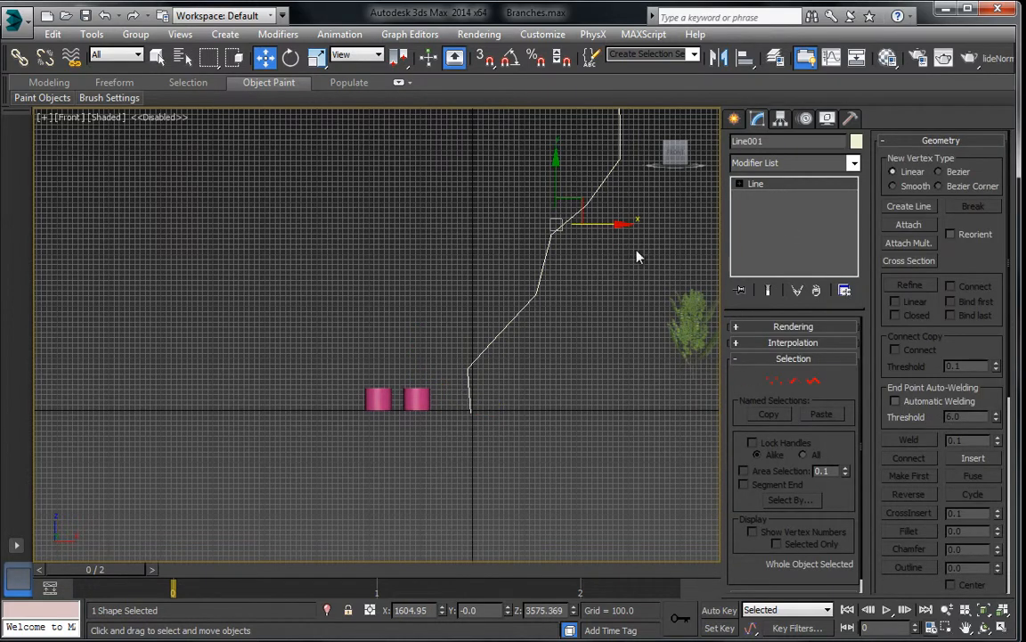
left_click(417, 398)
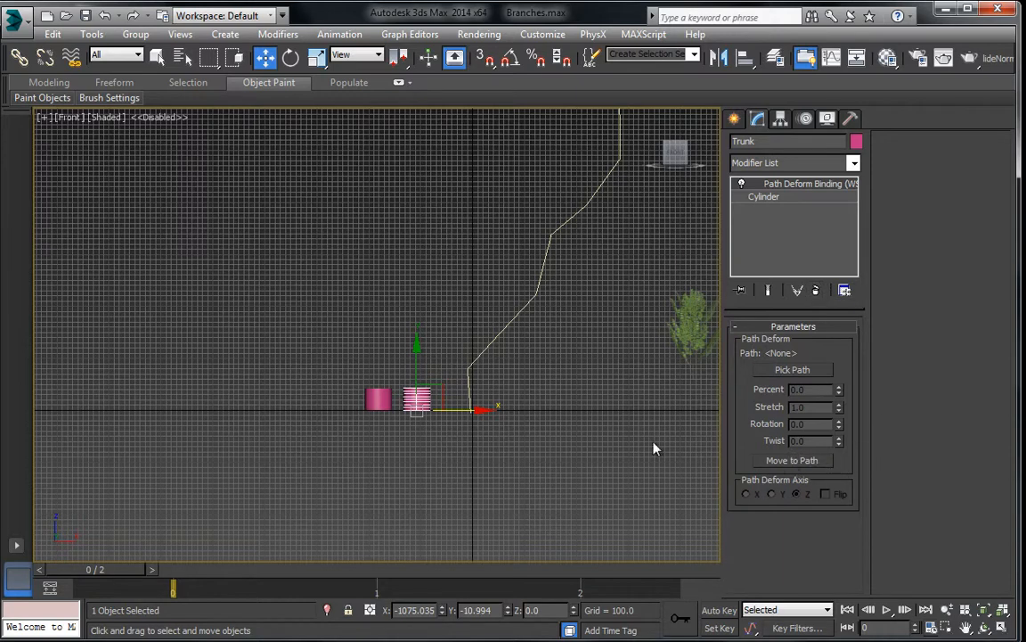
Assign the drawn line as the Trunk's deform path and move the cylinder onto that path
left_click(466, 382)
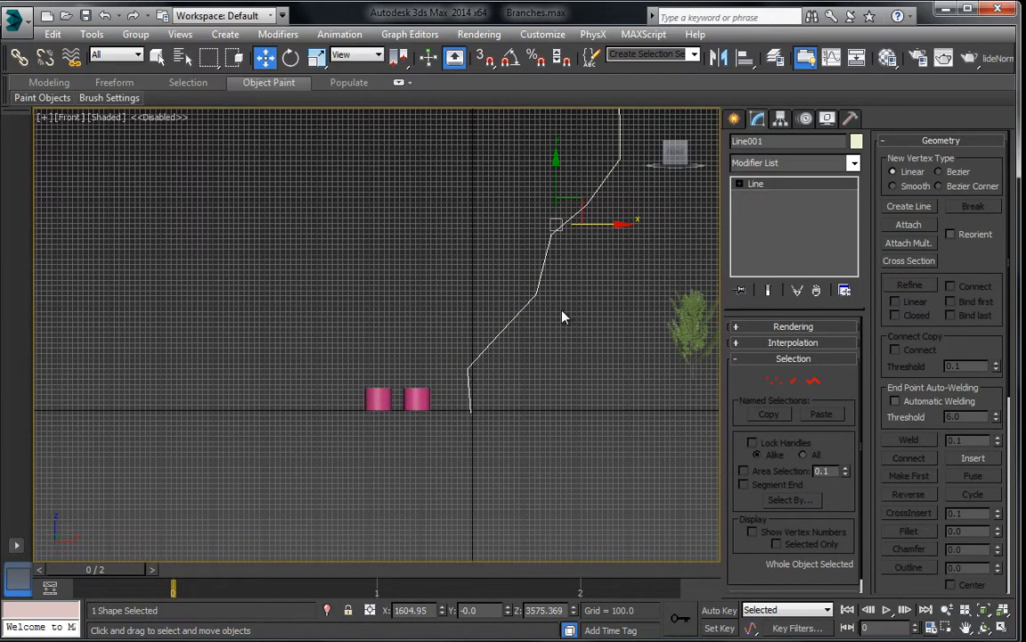
left_click(534, 277)
left_click(541, 275)
left_click(416, 401)
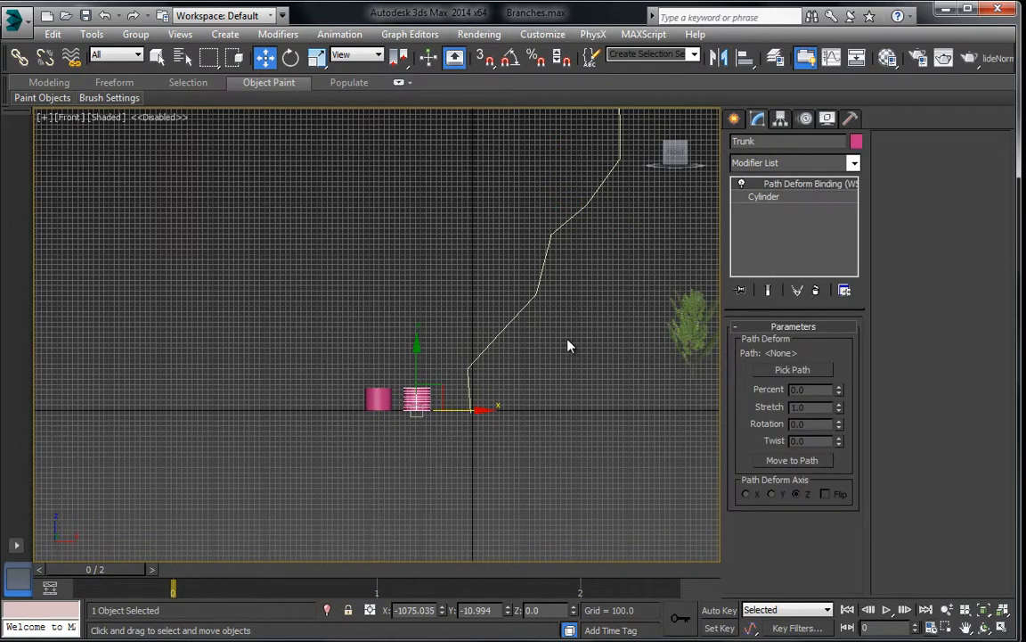
left_click(806, 372)
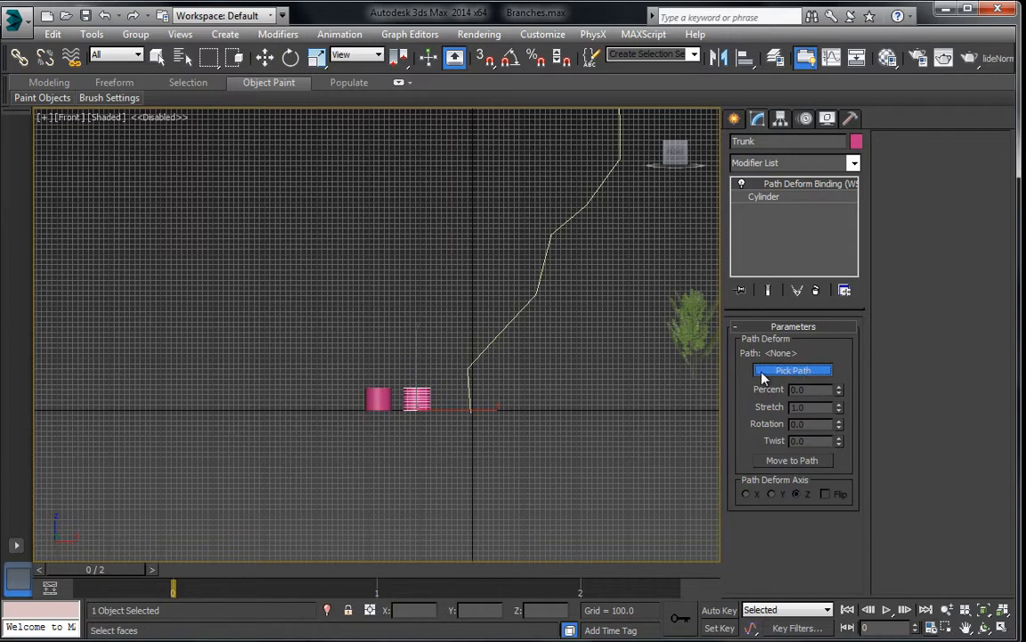
left_click(467, 373)
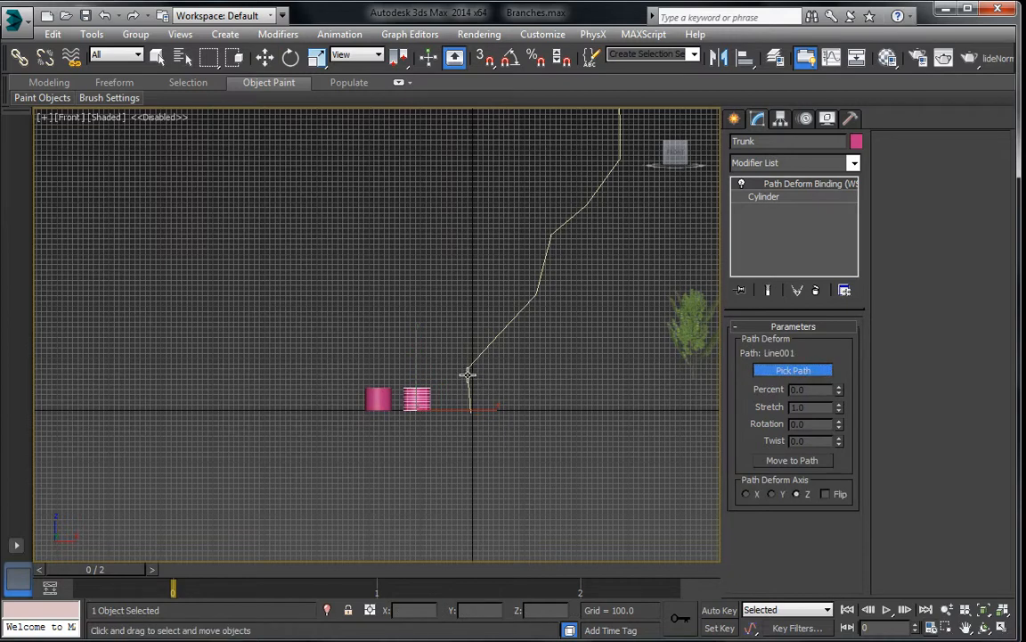
left_click(772, 462)
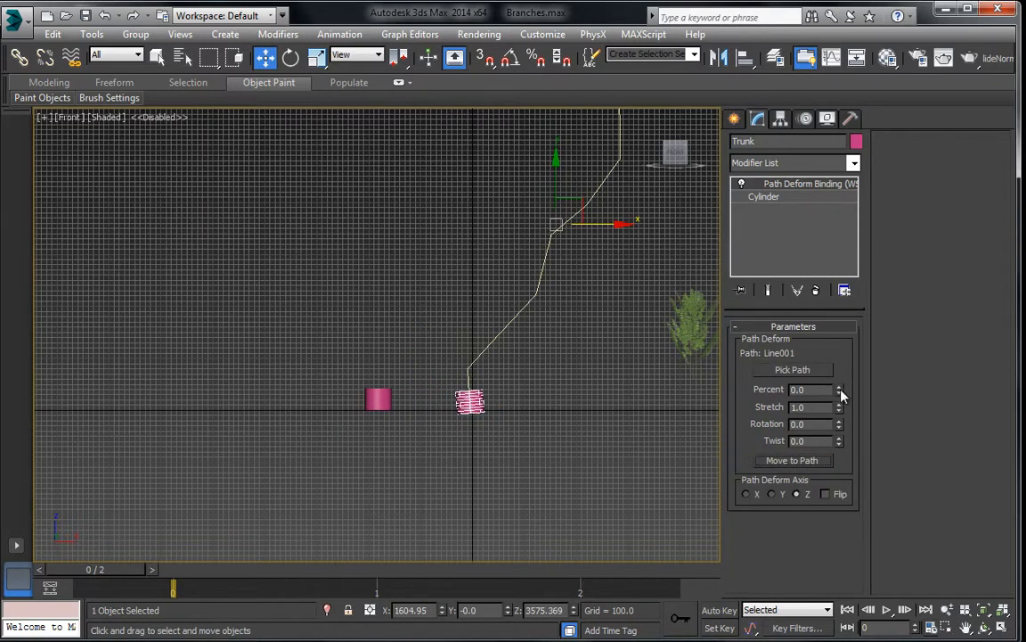
Set the Trunk's path deform stretch to 16.2 so the cylinder extends along the line
left_click_drag(840, 390, 837, 351)
right_click(837, 352)
left_click_drag(837, 411, 837, 316)
middle_click_drag(606, 221, 581, 392)
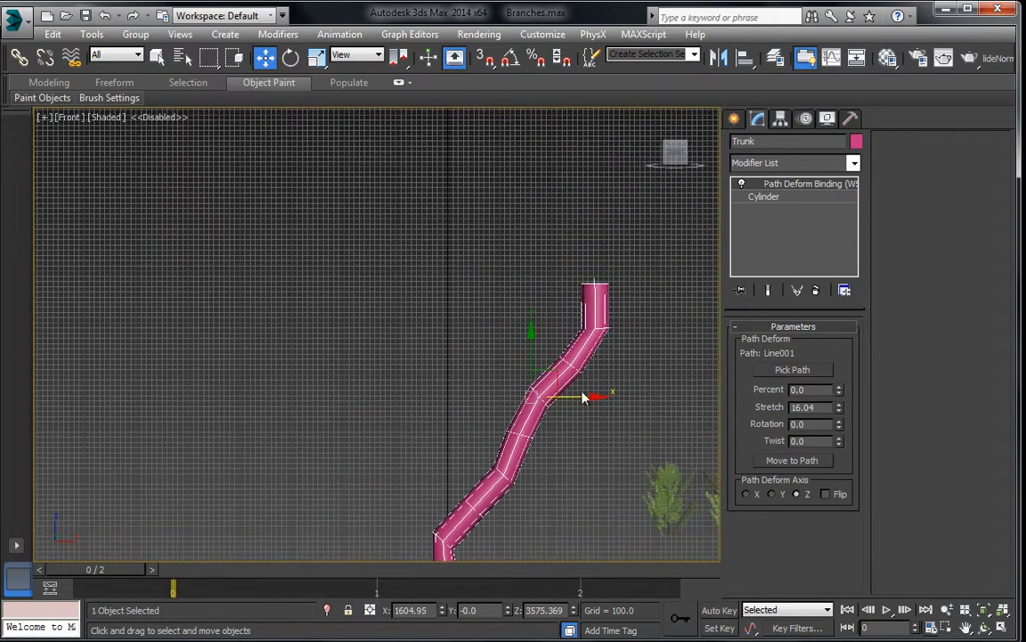
middle_click_drag(577, 328, 592, 292)
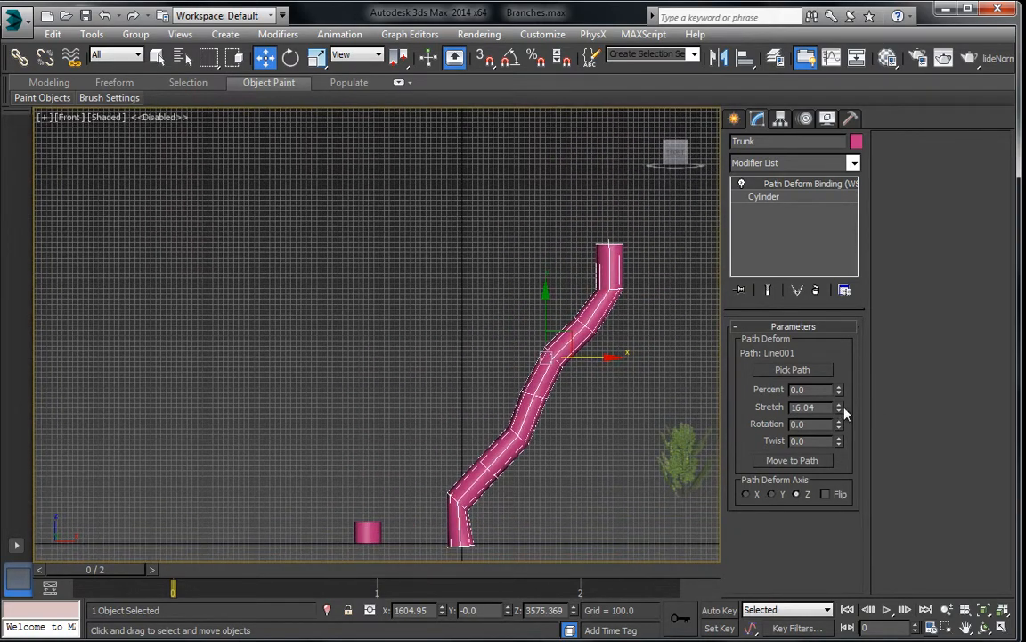
left_click_drag(838, 407, 841, 407)
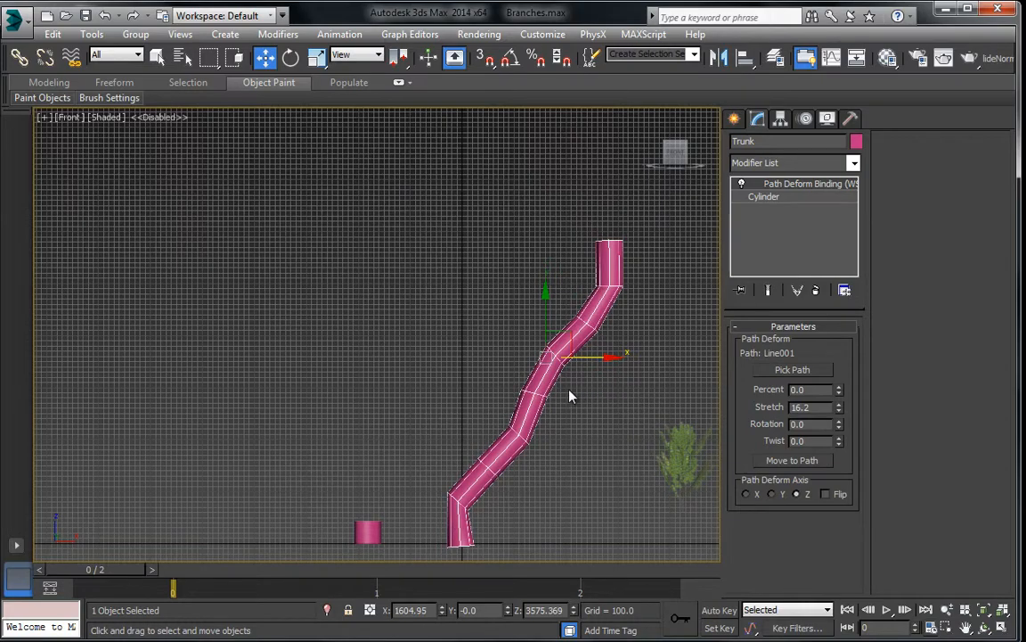
middle_click_drag(571, 396, 586, 318)
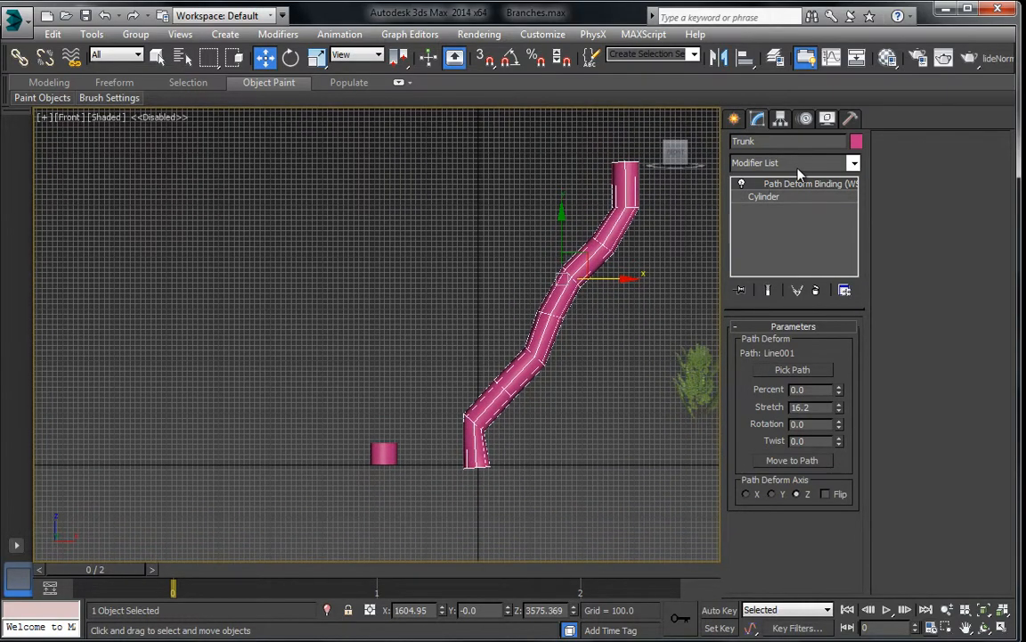
middle_click_drag(543, 381, 531, 375)
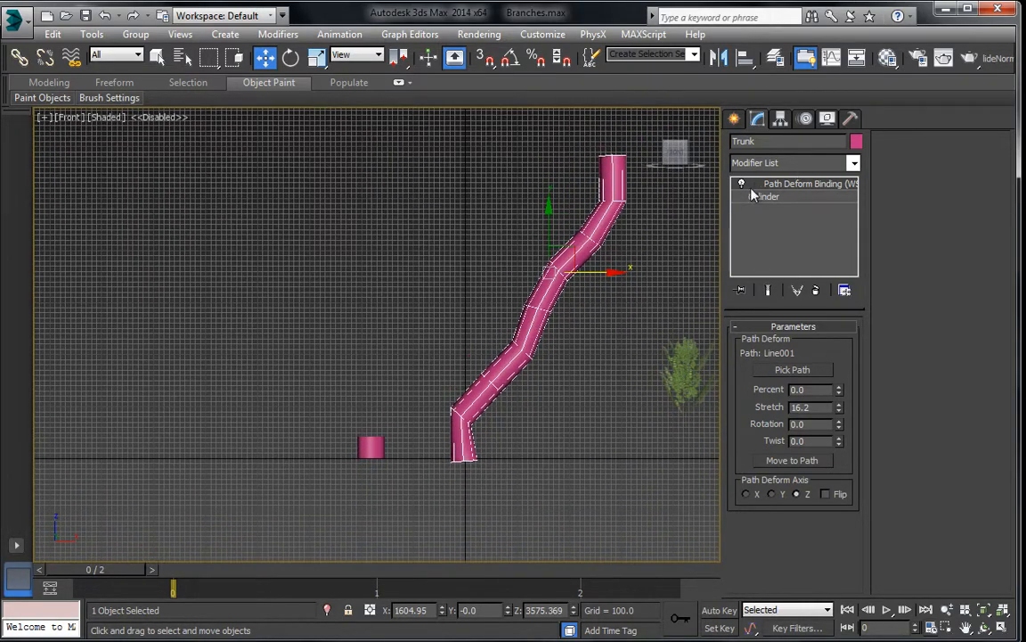
Edit the line's vertices, moving the four uppermost together down and left, and the fourth vertex left and slightly down
key("F3")
left_click(526, 344)
left_click(774, 381)
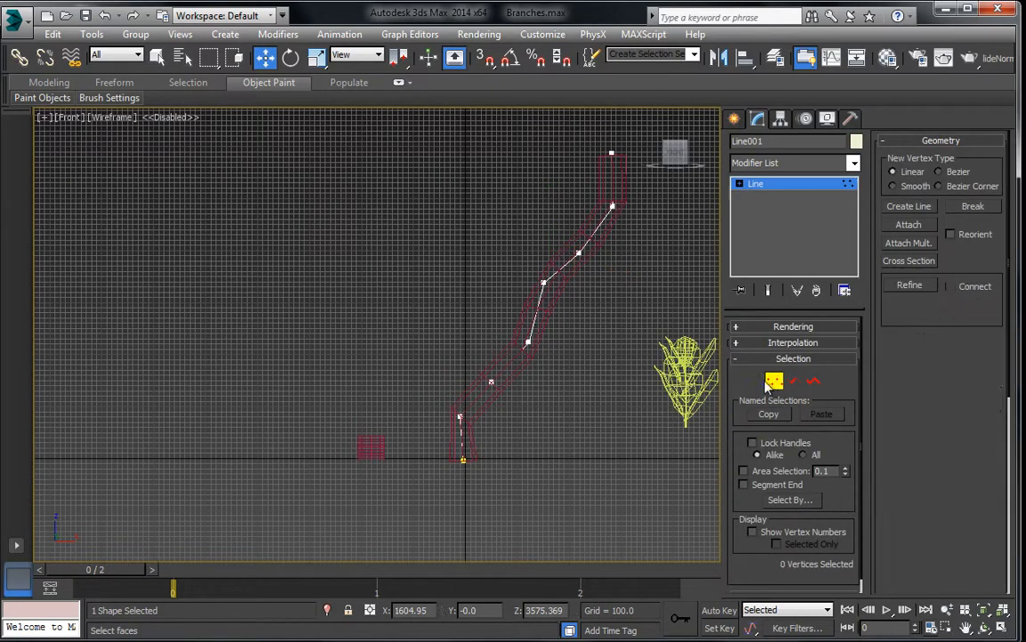
middle_click_drag(576, 340, 563, 403)
key("F3")
left_click_drag(684, 407, 667, 362)
left_click_drag(579, 302, 553, 316)
left_click(513, 407)
left_click_drag(527, 390, 488, 407)
Move the line's third vertex left and up to about X 121, Z 1662
scroll(485, 462, "up", 4)
left_click_drag(408, 396, 481, 445)
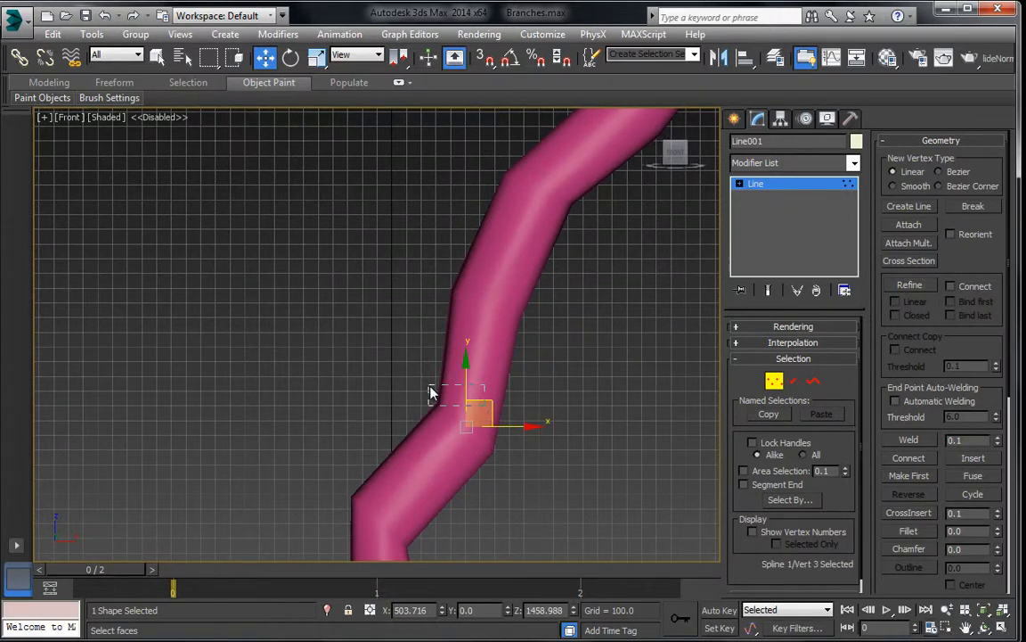
left_click_drag(488, 401, 436, 380)
scroll(435, 419, "down", 5)
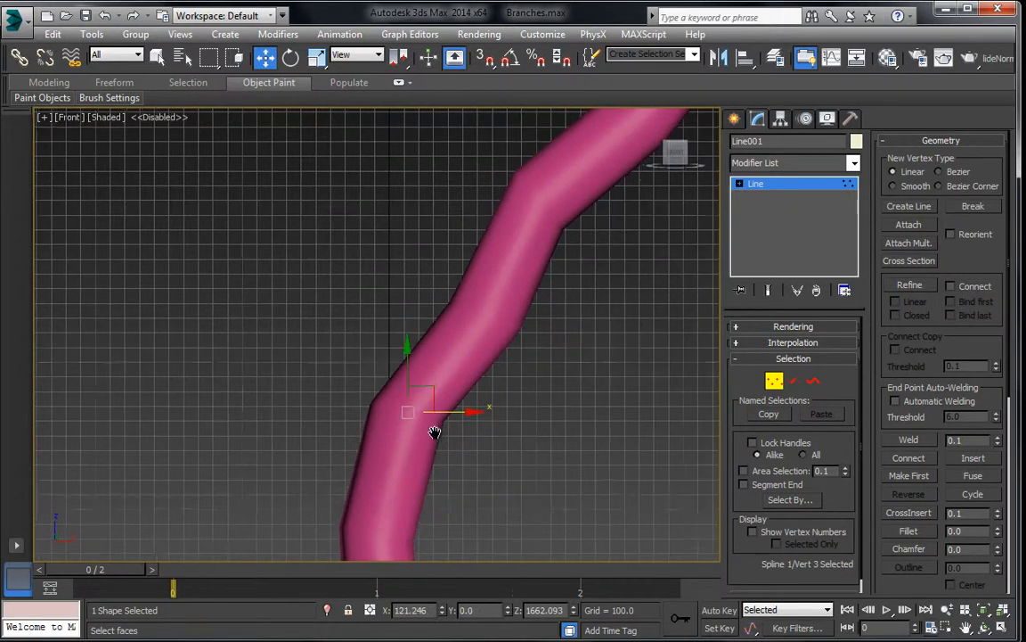
Move the line's fifth vertex to about X 1263, Z 2855, and check the tree silhouette reference in the browser
left_click(517, 304)
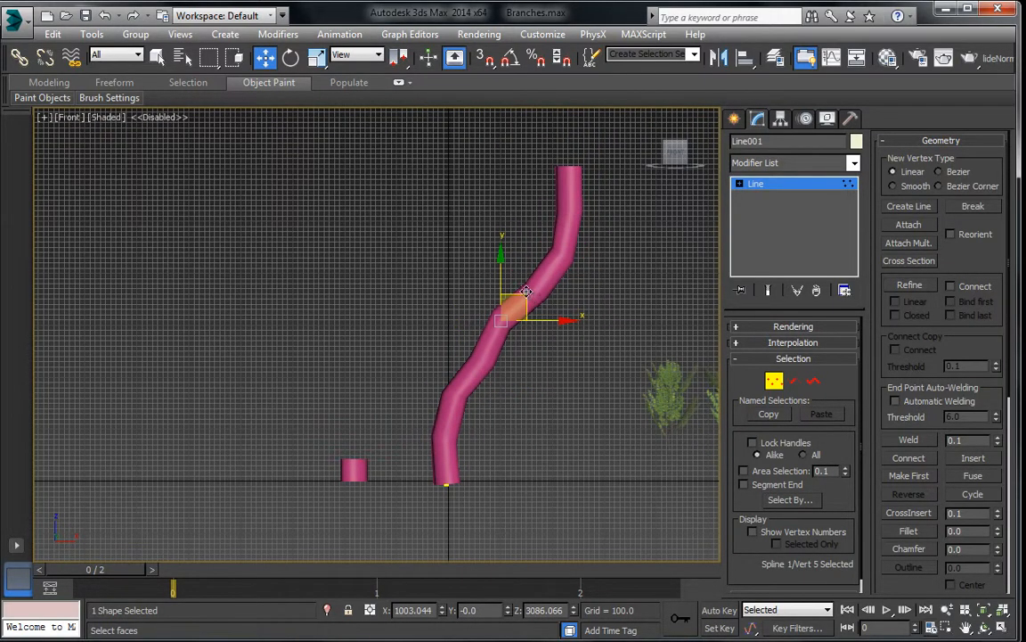
left_click_drag(521, 301, 534, 313)
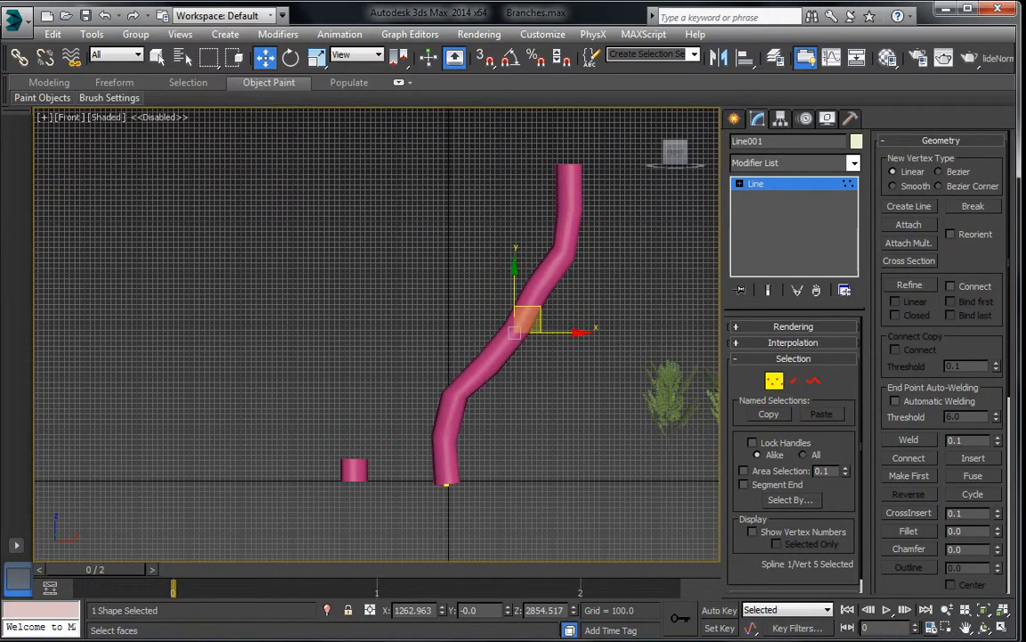
key("alt+Tab")
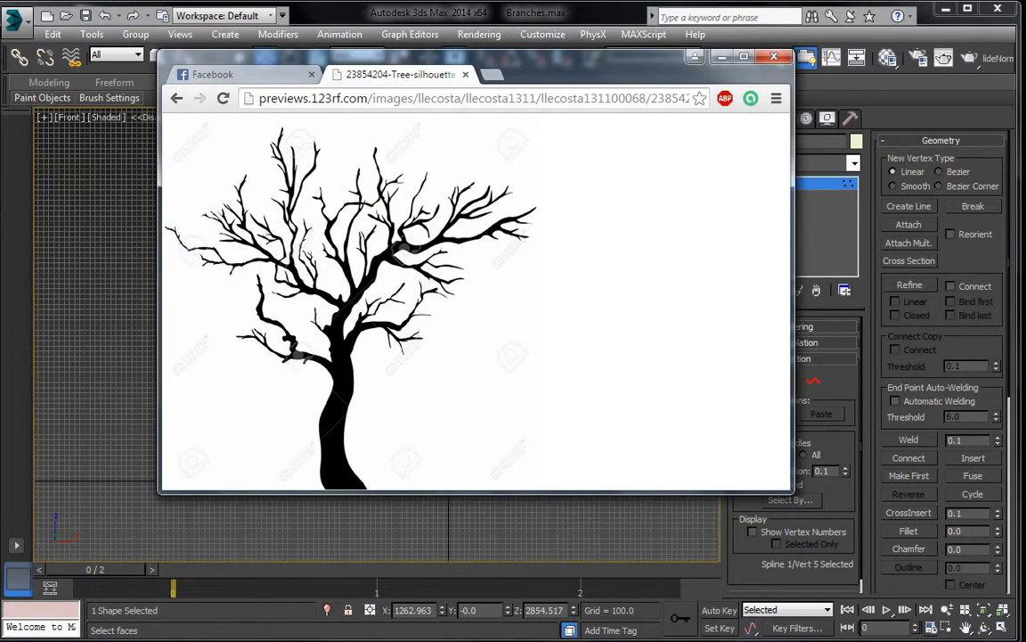
key("alt+Tab")
Move the line's seventh vertex to about X 1738, Z 4922 and the sixth to about X 1473, Z 3941, and leave vertex editing
scroll(528, 285, "up", 4)
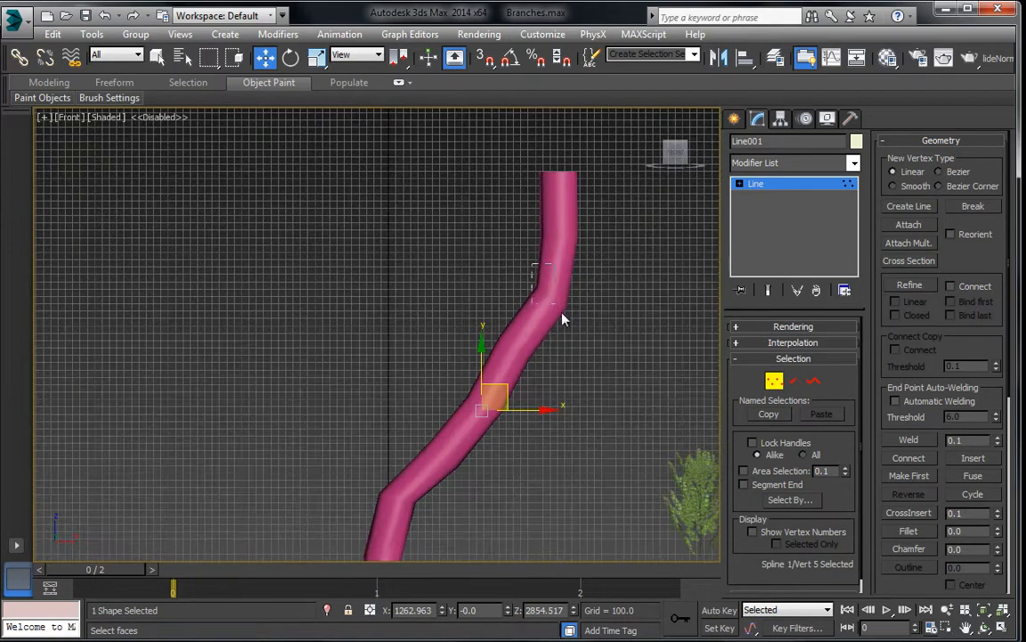
left_click_drag(562, 313, 564, 314)
left_click_drag(585, 259, 541, 230)
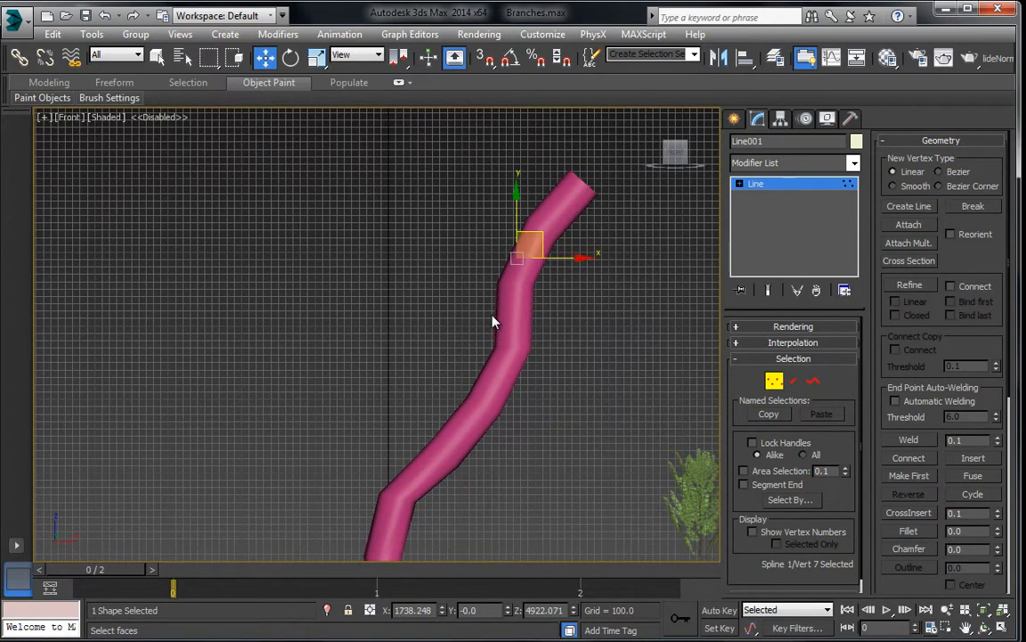
left_click_drag(493, 322, 543, 373)
left_click_drag(538, 327, 524, 305)
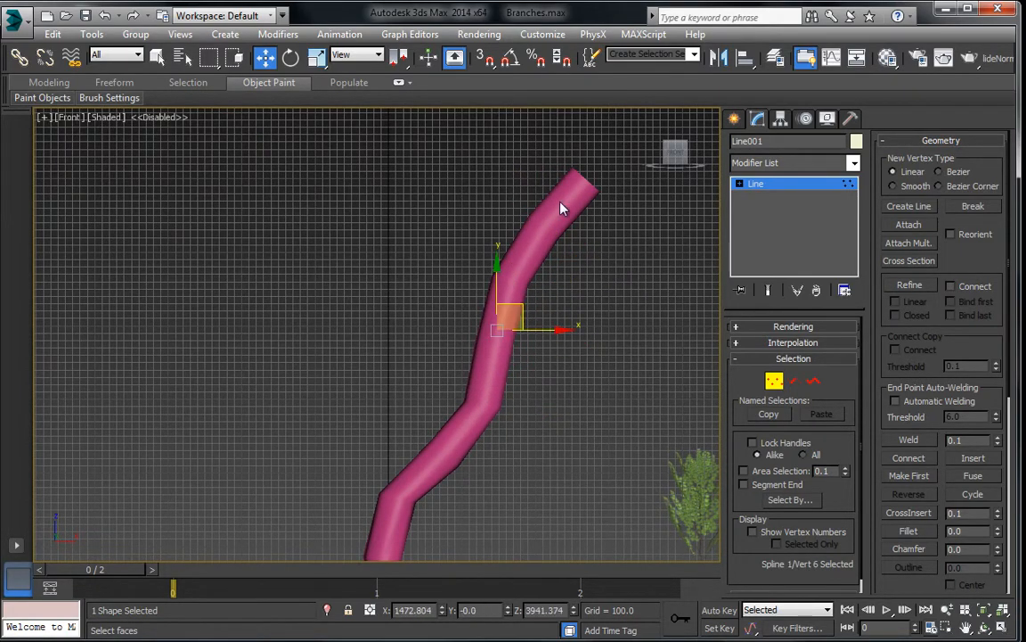
middle_click_drag(544, 173, 548, 217)
left_click_drag(539, 275, 609, 220)
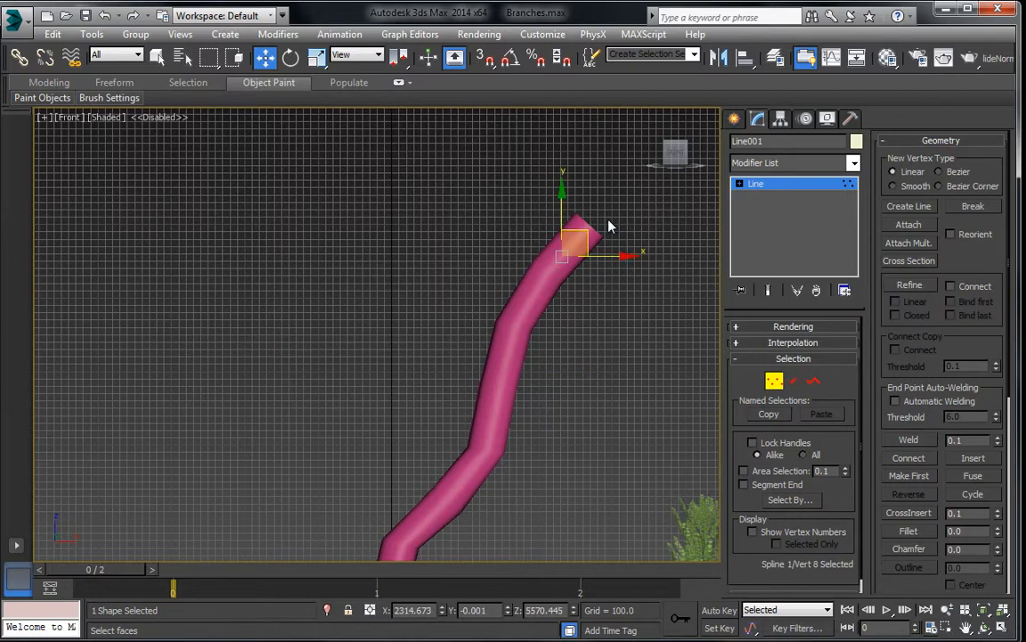
left_click(789, 185)
Add a Taper modifier to the Trunk between the Cylinder and the Path Deform Binding
left_click(561, 277)
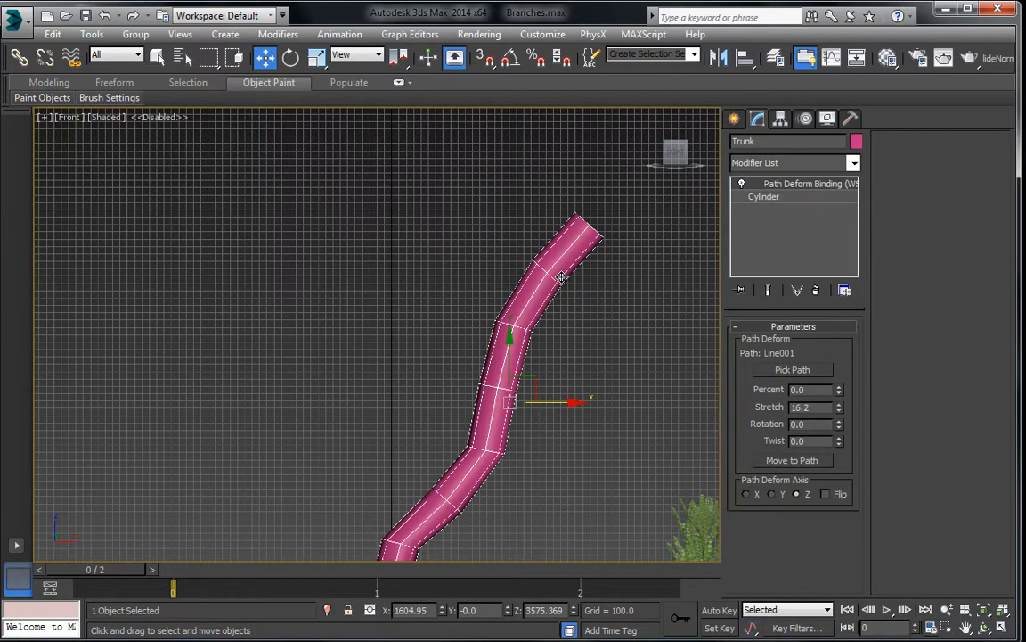
left_click(771, 198)
scroll(553, 330, "down", 4)
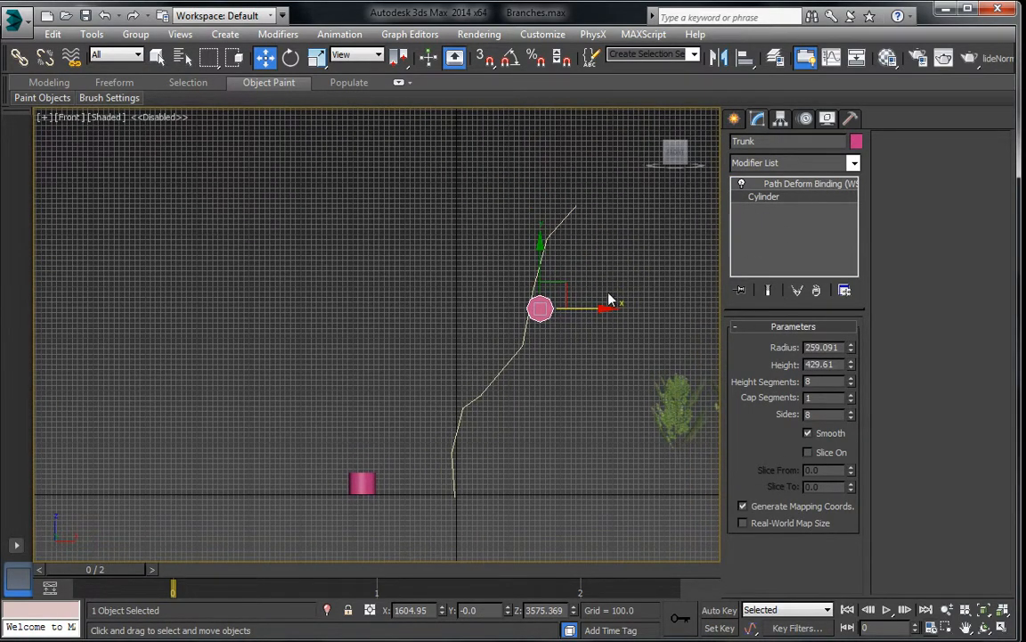
middle_click_drag(611, 300, 613, 311)
middle_click_drag(487, 390, 488, 392)
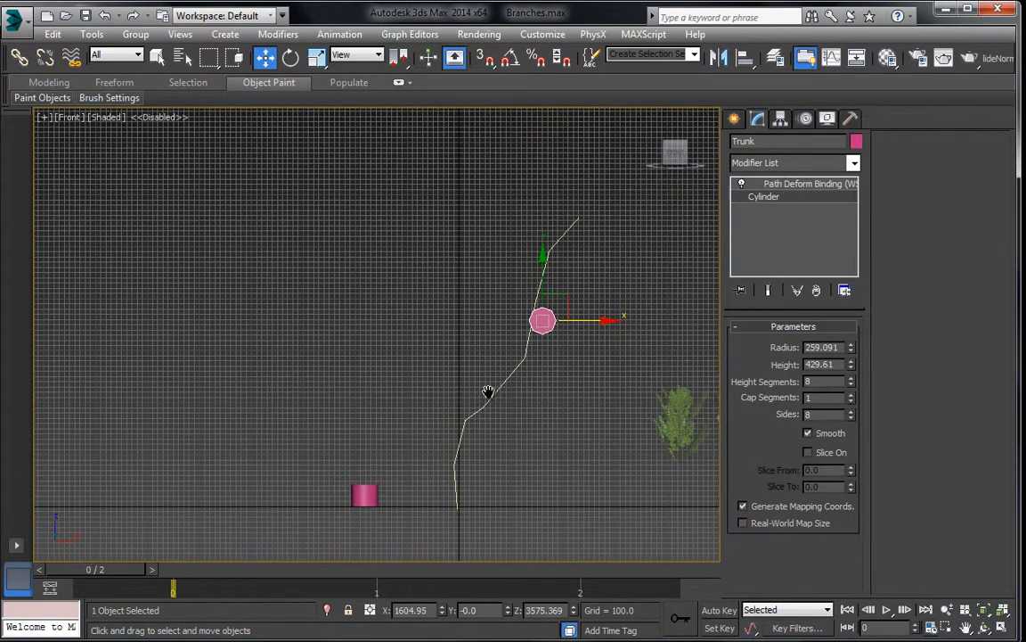
left_click(780, 163)
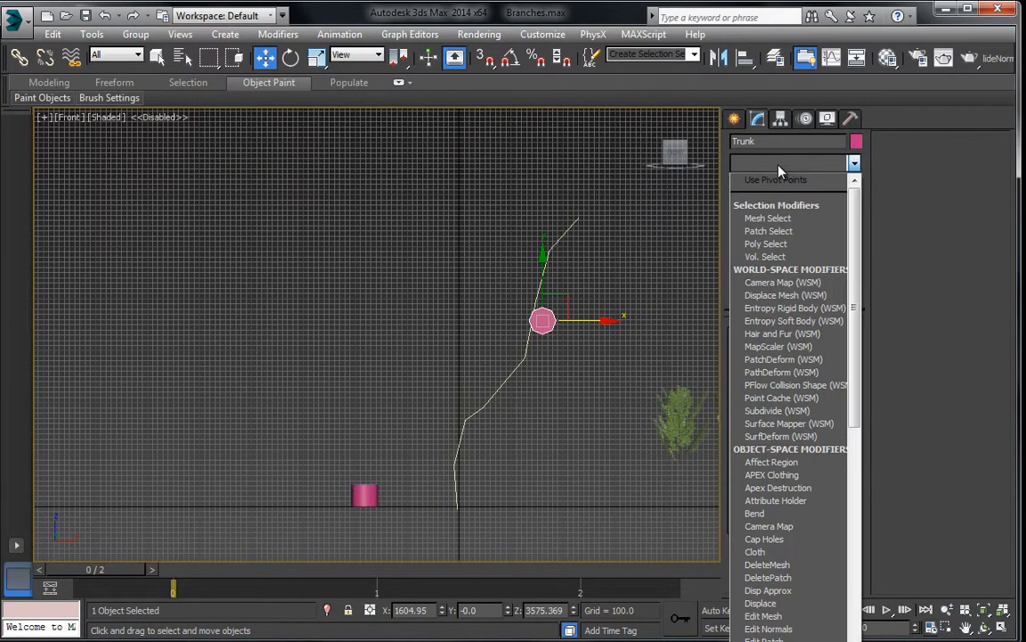
key("t")
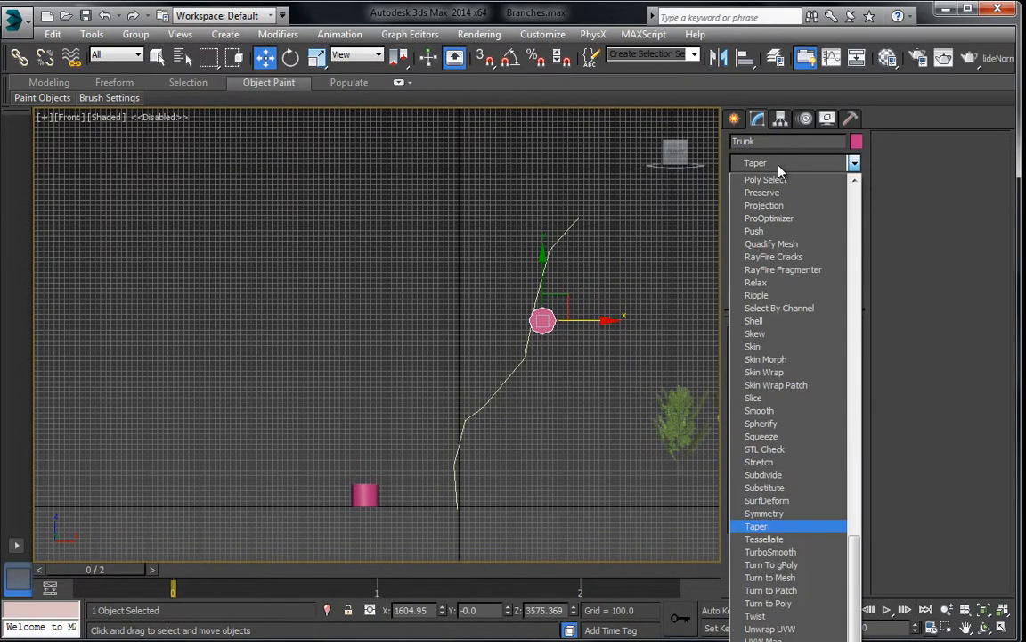
left_click(755, 525)
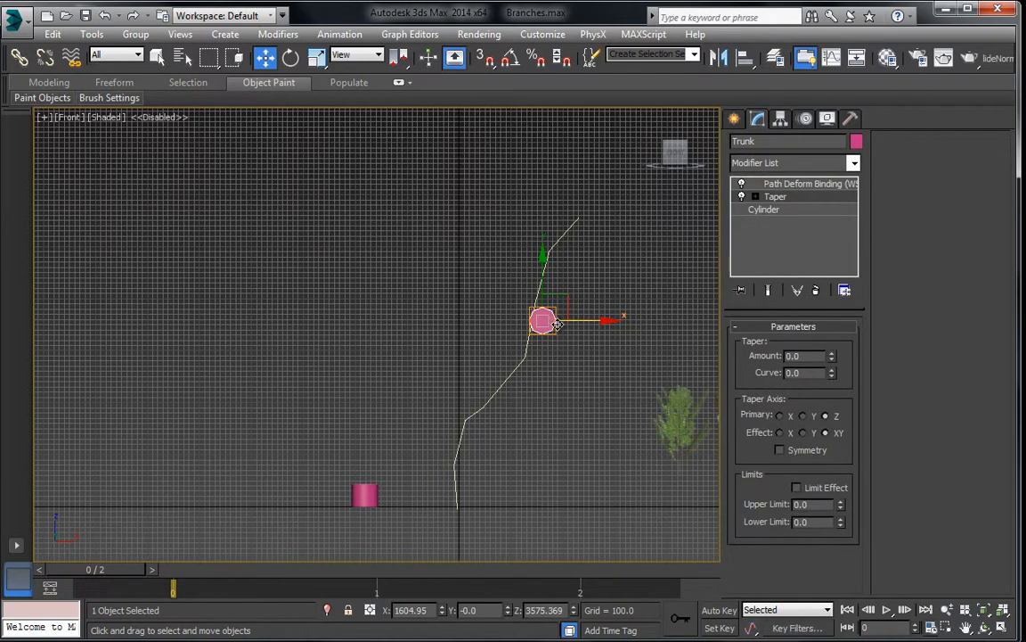
Show the Trunk's end result and set the taper amount to -0.81 so it narrows toward the tip
left_click(765, 292)
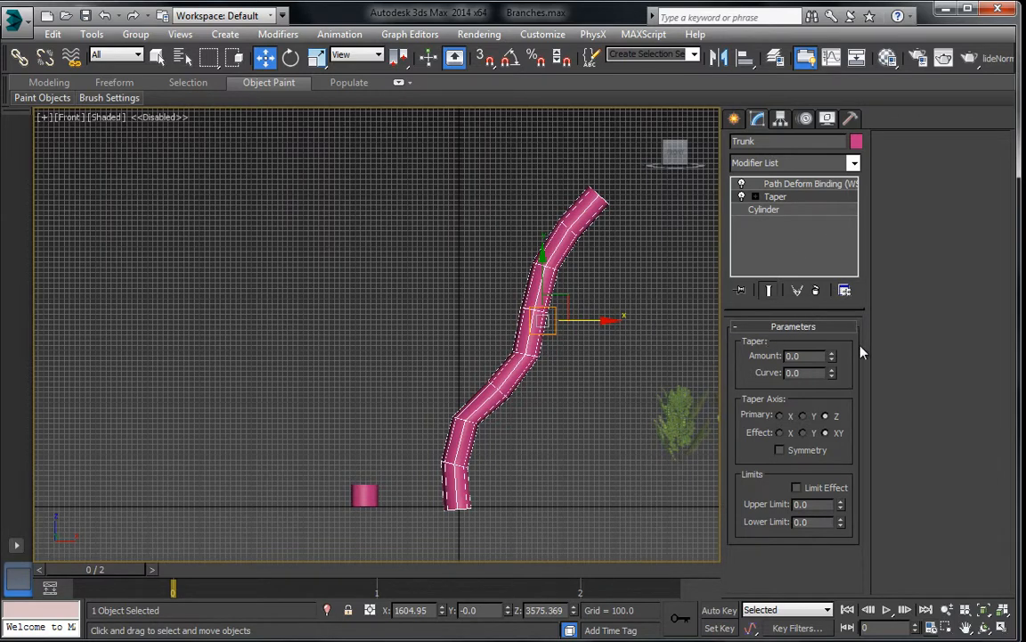
left_click_drag(833, 358, 832, 417)
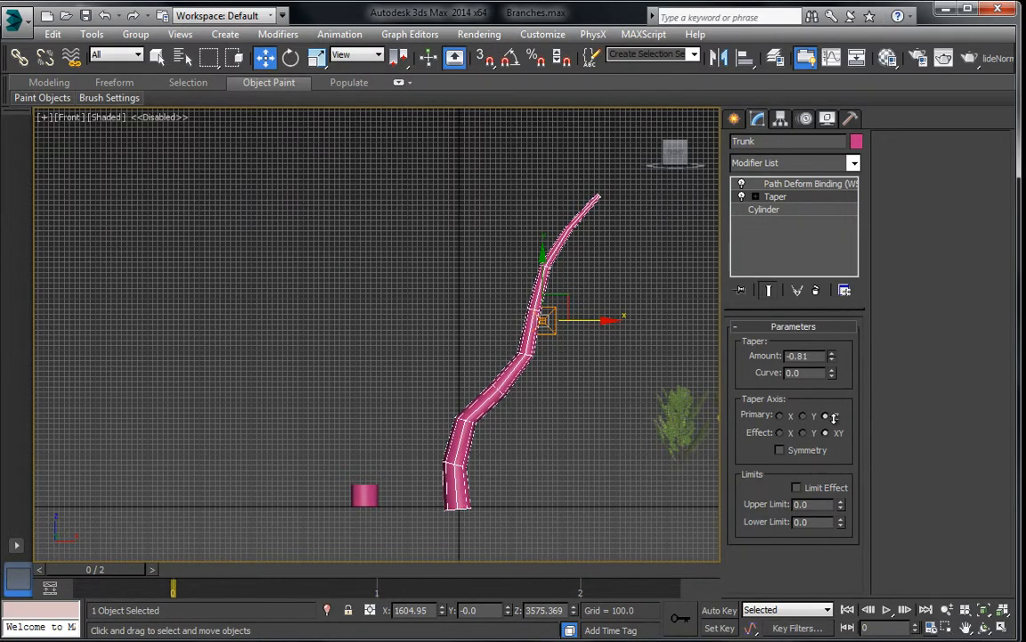
middle_click_drag(474, 421, 501, 354)
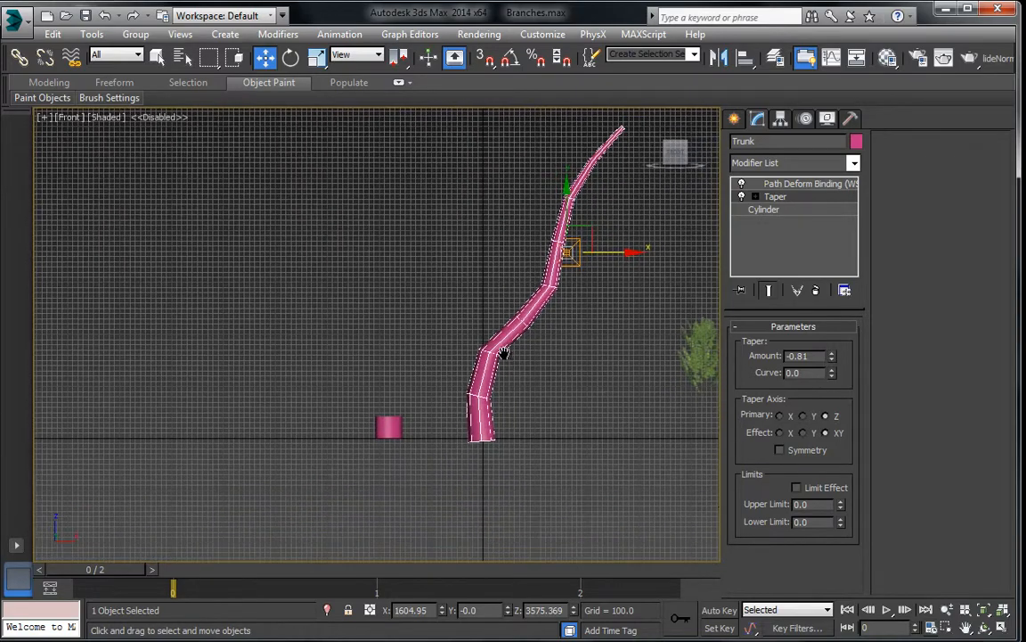
middle_click_drag(493, 304, 483, 363)
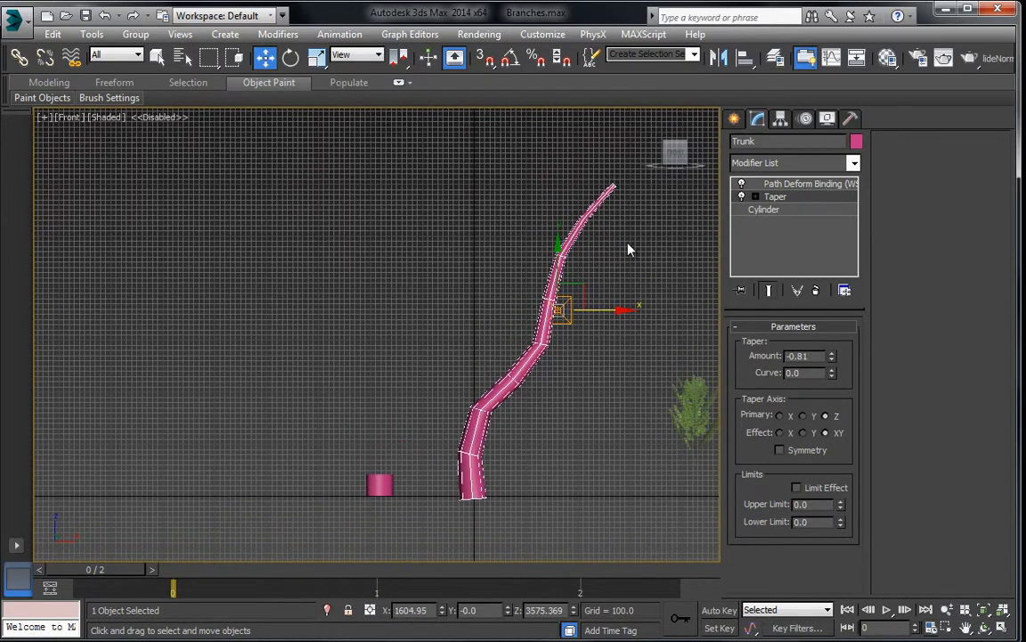
Select the path line running inside the Trunk and enable vertex editing on it
left_click(596, 283)
scroll(530, 325, "up", 3)
left_click(516, 335)
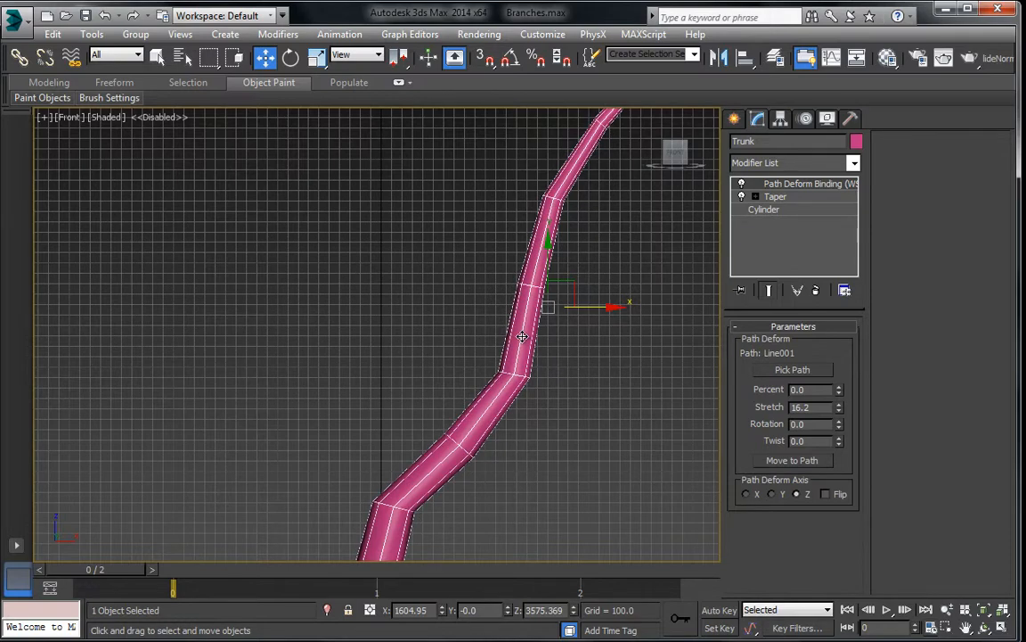
key("F3")
scroll(518, 339, "up", 6)
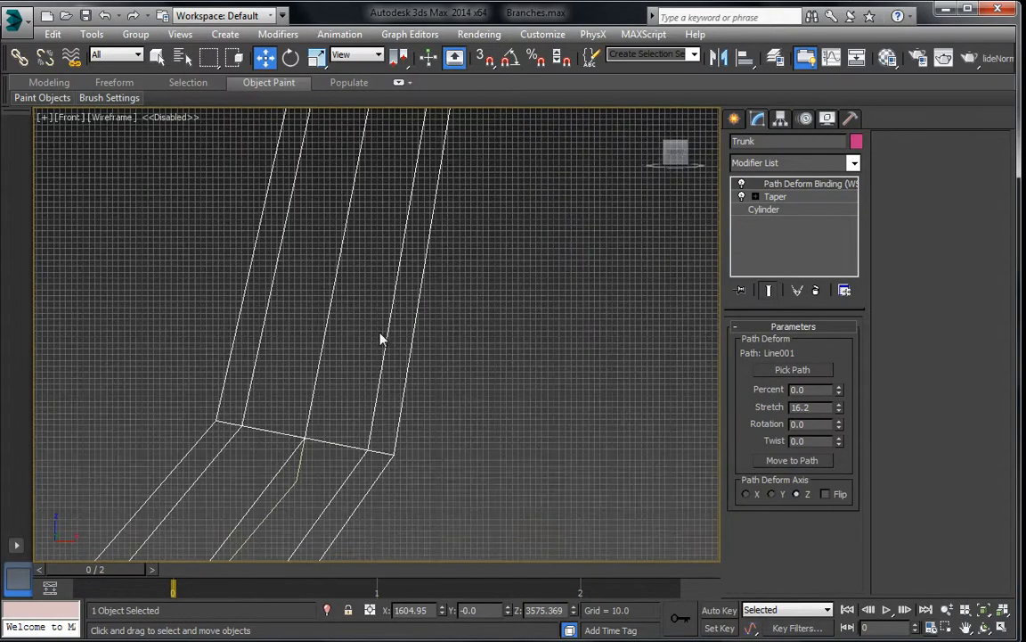
left_click(294, 479)
scroll(373, 413, "down", 5)
left_click(774, 381)
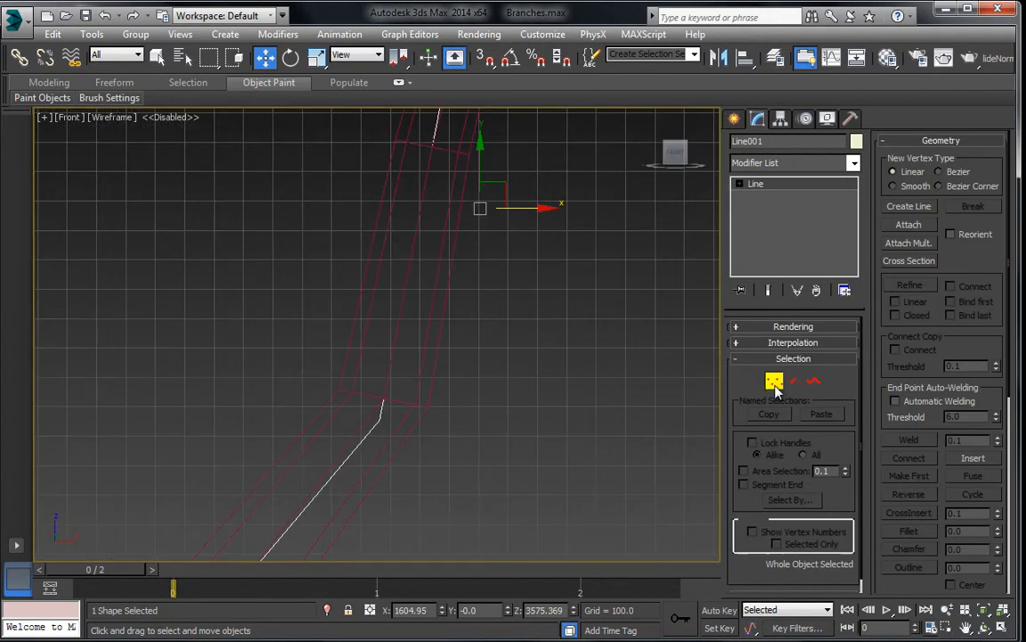
key("F3")
scroll(489, 408, "down", 6)
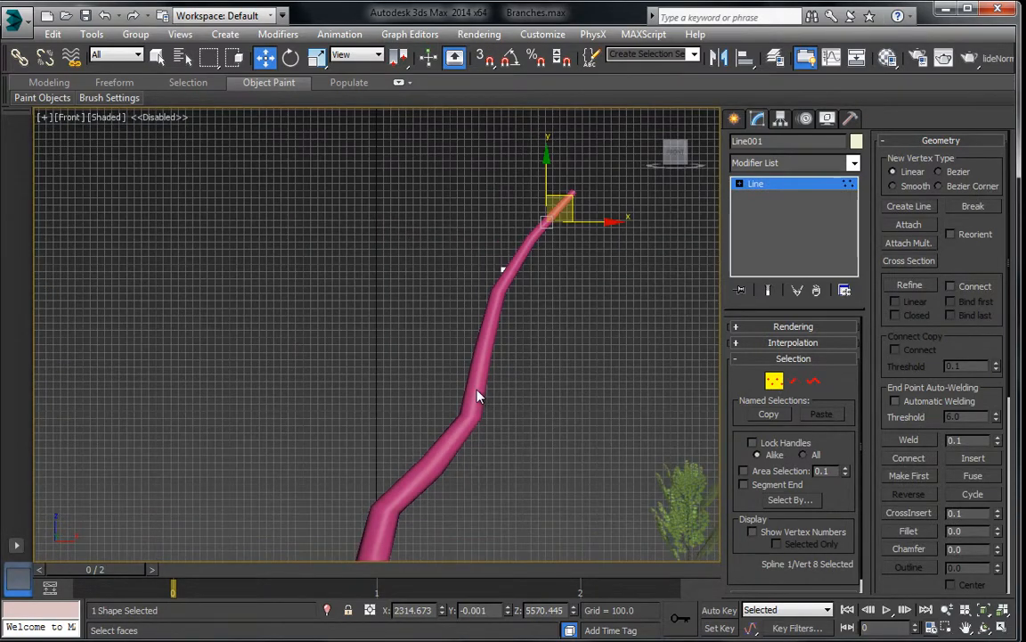
Check the tree silhouette reference and move the line's fourth vertex up and left to reshape the lower bend
scroll(478, 396, "down", 6)
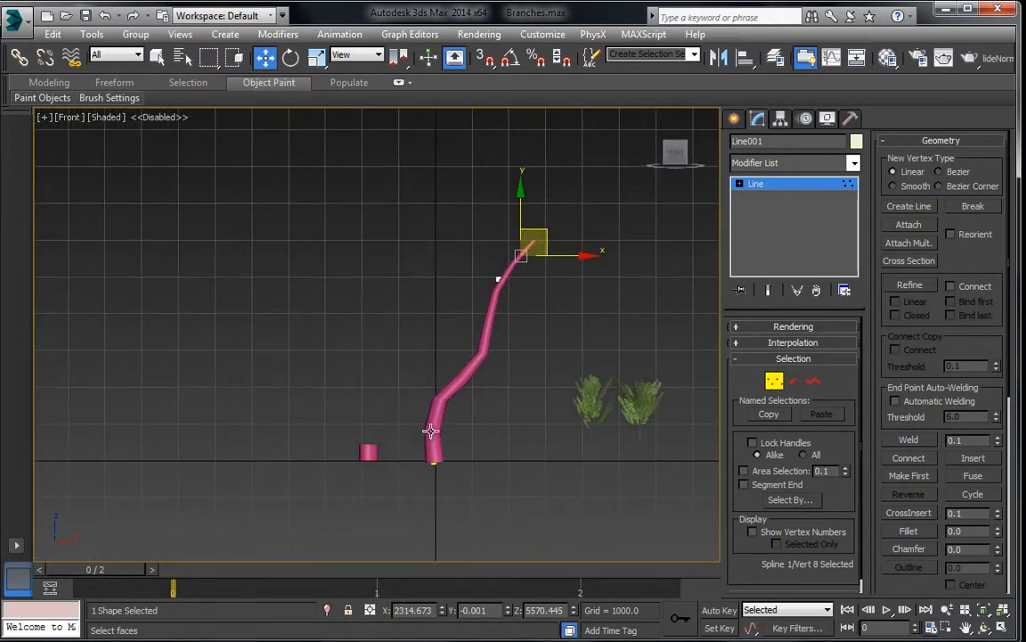
scroll(452, 406, "up", 3)
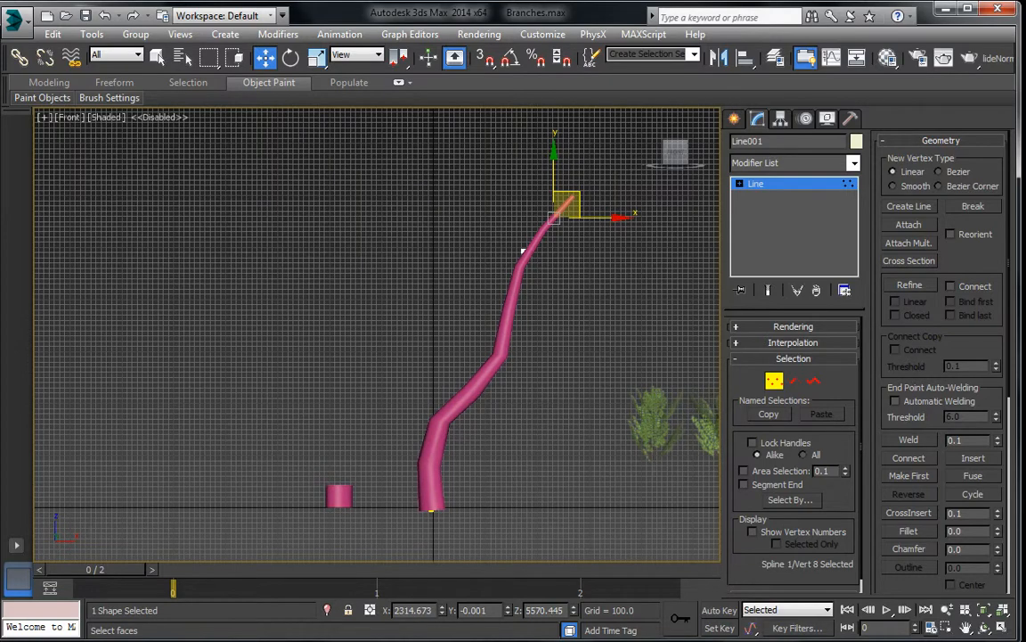
key("alt+Tab")
key("alt+Tab")
left_click(501, 357)
scroll(499, 389, "up", 3)
left_click_drag(519, 309, 436, 290)
left_click_drag(358, 378, 450, 456)
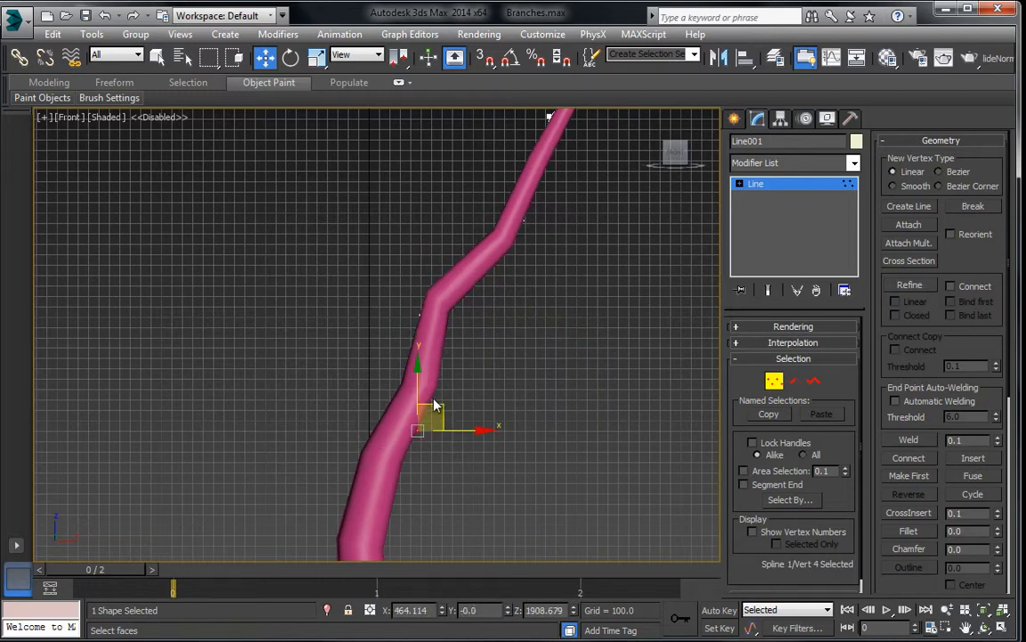
left_click_drag(445, 402, 391, 370)
middle_click_drag(407, 335, 432, 293)
scroll(432, 293, "down", 2)
left_click(412, 376)
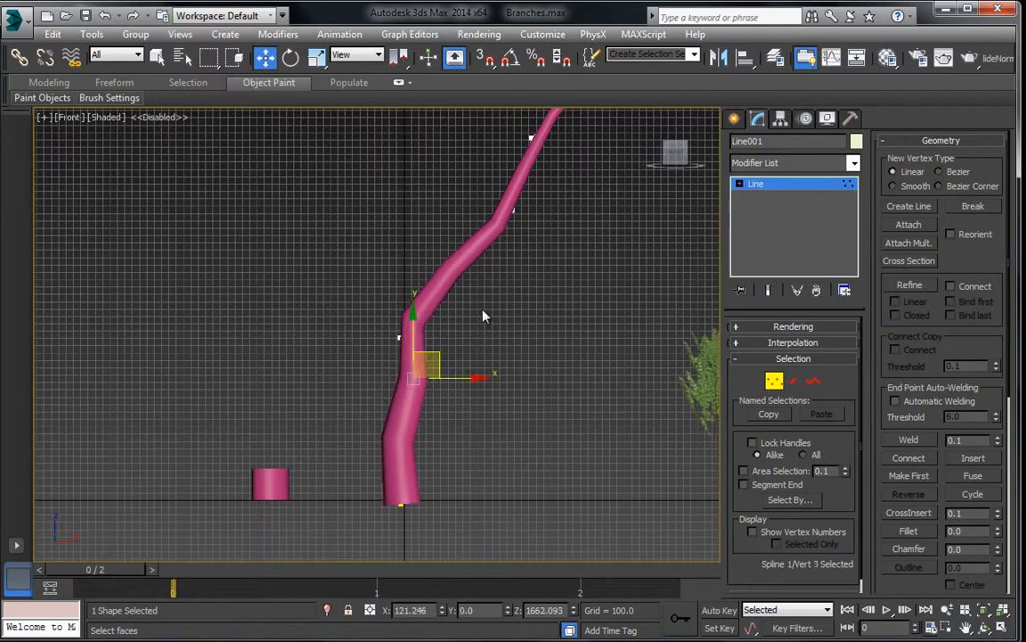
Lower the line's fifth vertex and move the sixth to about X 1503, Z 3146
middle_click_drag(507, 213, 459, 329)
left_click_drag(464, 349, 464, 350)
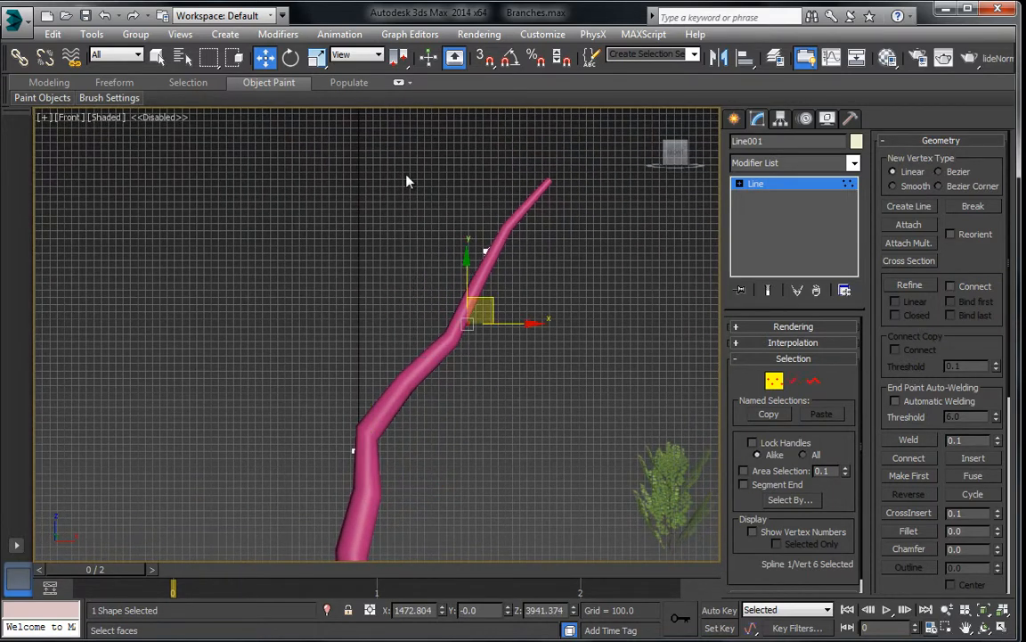
left_click_drag(620, 385, 618, 383)
left_click_drag(486, 300, 488, 339)
left_click(398, 388)
left_click_drag(423, 370, 445, 416)
left_click_drag(439, 336, 501, 393)
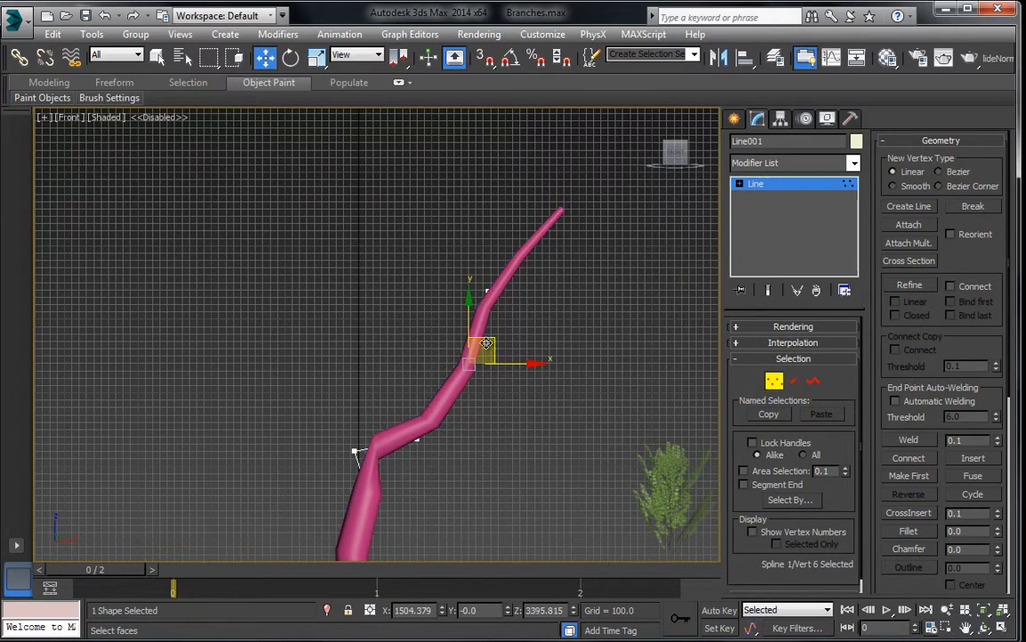
left_click_drag(484, 349, 482, 368)
key("F3")
key("F3")
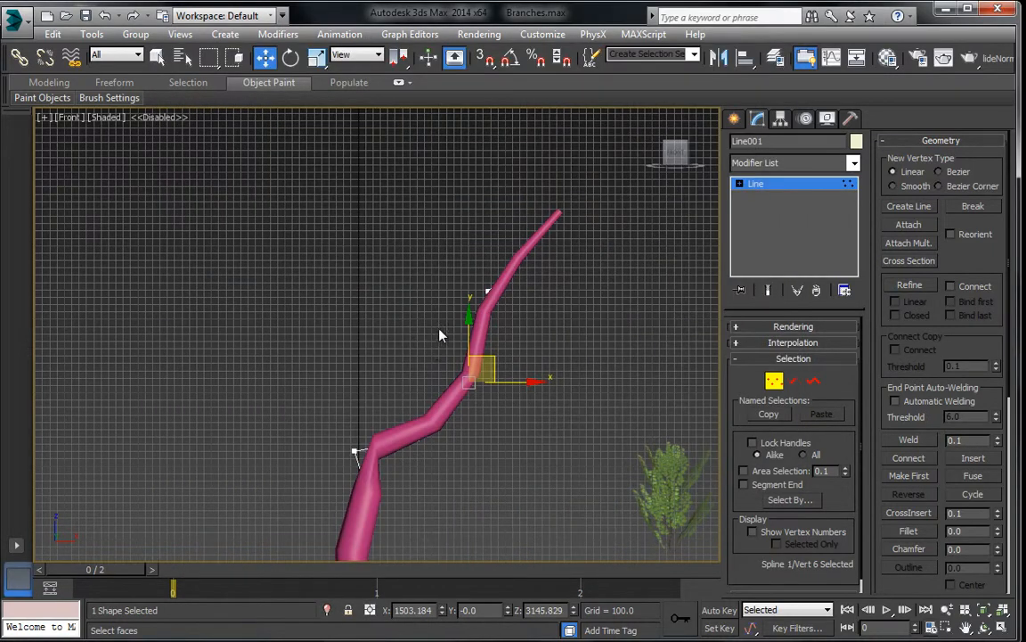
Move the line's eighth vertex at the tip to about X 2115, Z 4816
left_click_drag(530, 301, 531, 303)
left_click(574, 190)
key("F3")
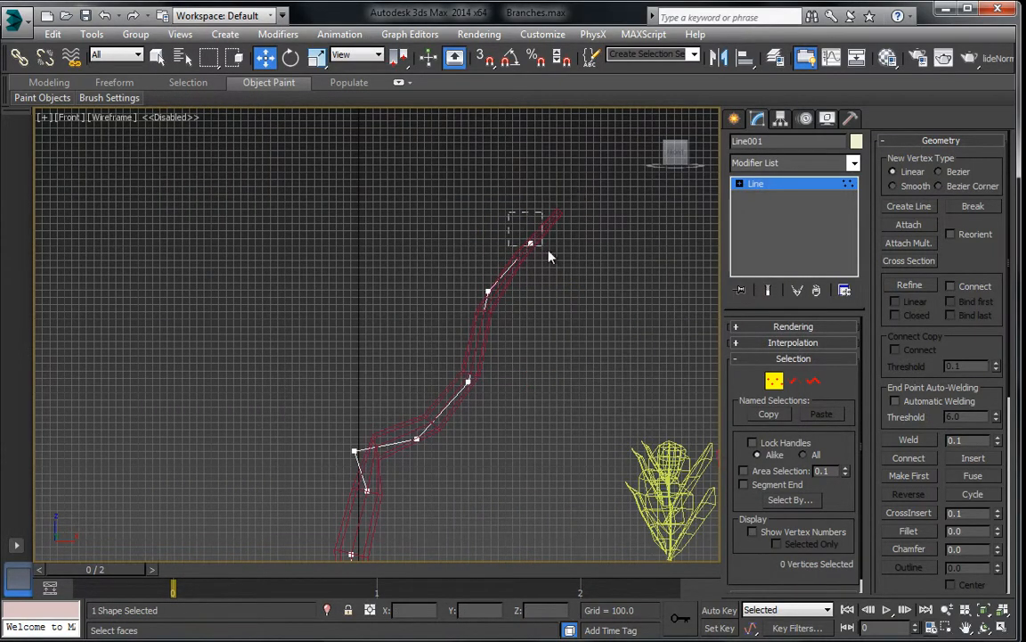
left_click_drag(549, 250, 521, 239)
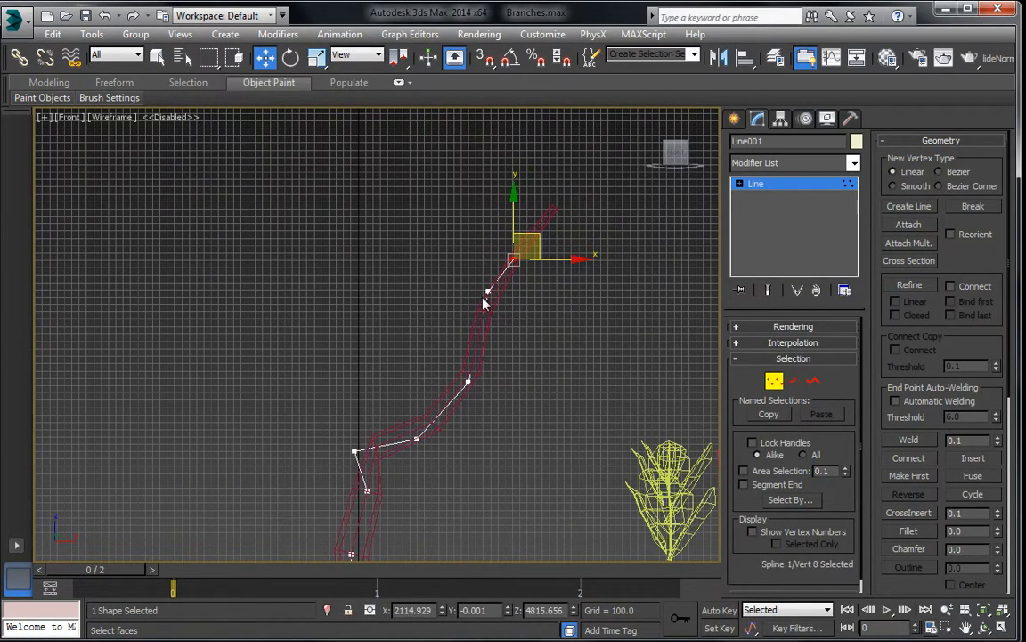
Leave vertex editing and reduce the Trunk's Path Deform stretch to 14.094 so it ends at the line's tip
left_click(797, 182)
left_click(653, 261)
left_click(538, 240)
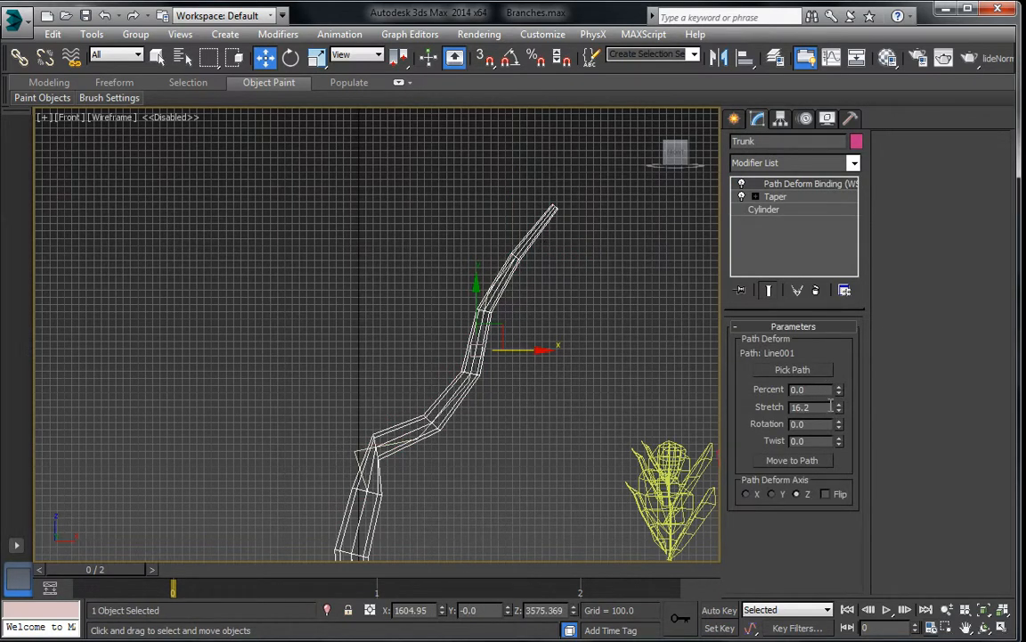
left_click_drag(838, 409, 829, 418)
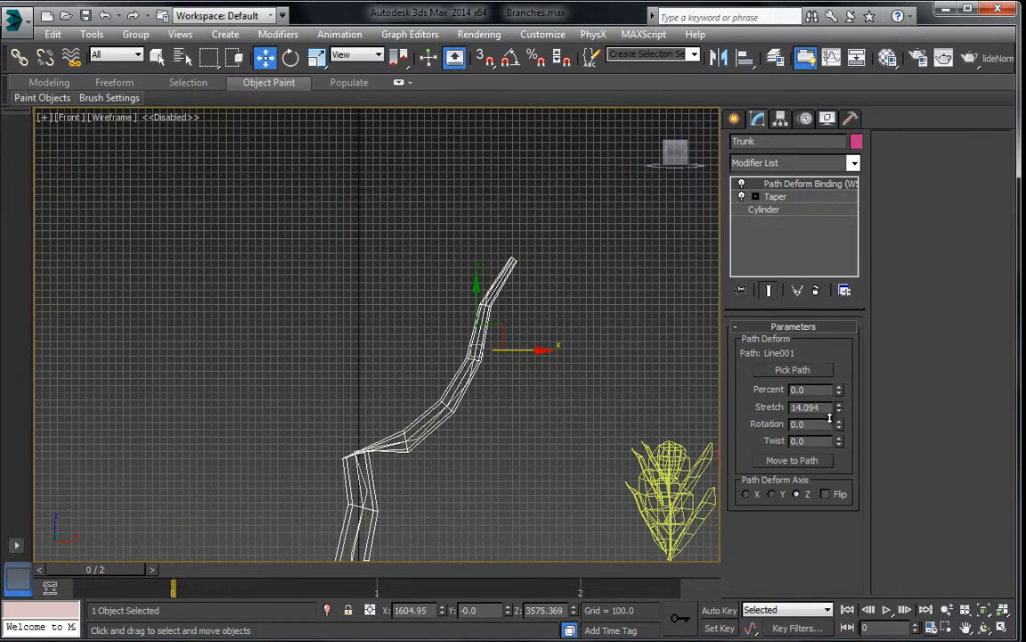
Move the line's fourth vertex toward the right to open up the pinched bend, and leave vertex editing
middle_click_drag(624, 406, 680, 292)
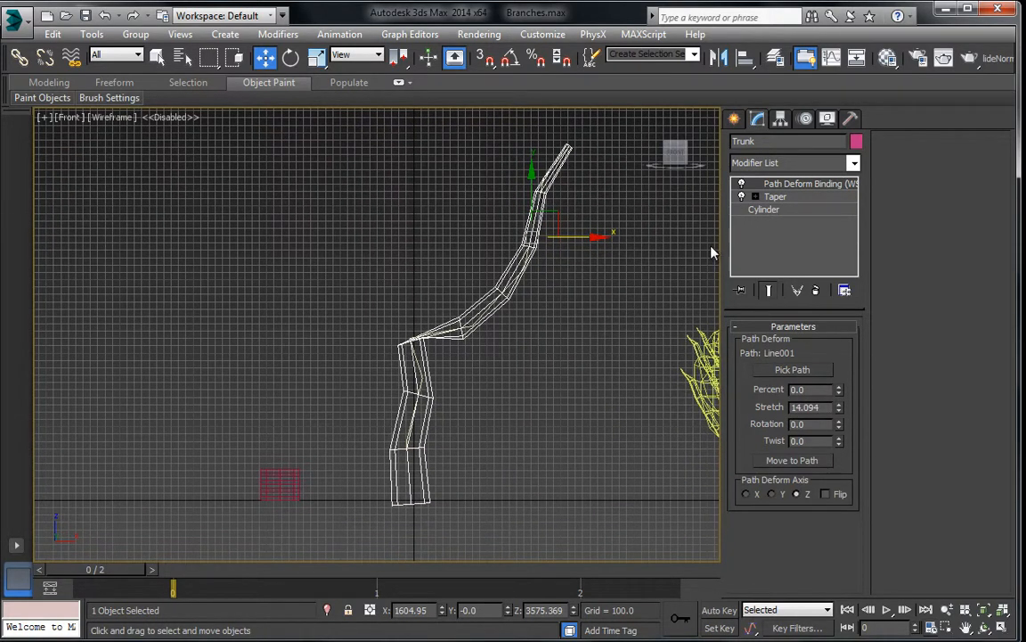
middle_click_drag(577, 269, 638, 253)
scroll(631, 267, "up", 2)
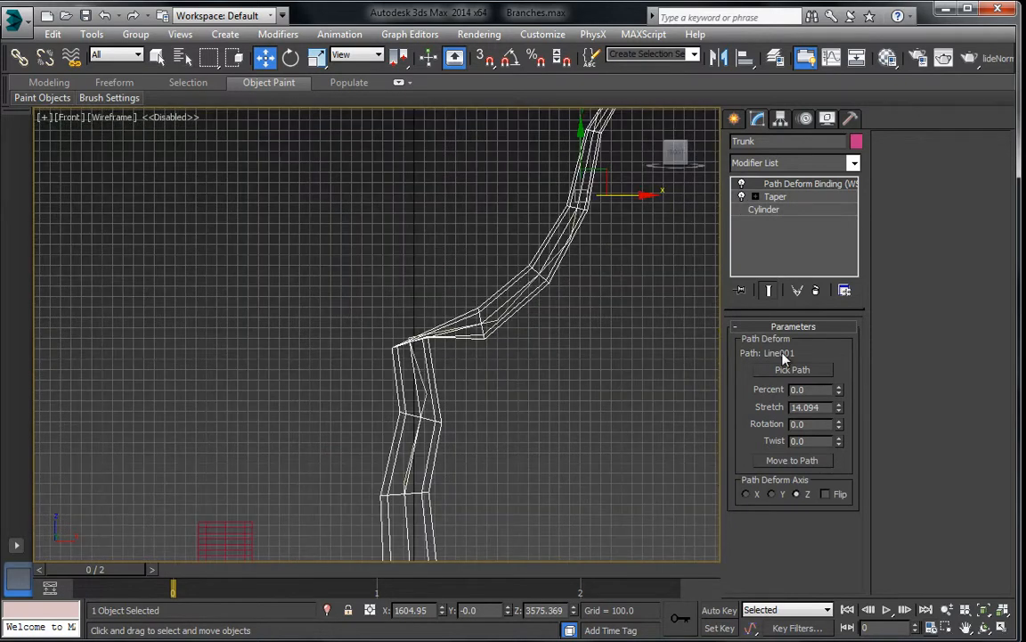
left_click(421, 378)
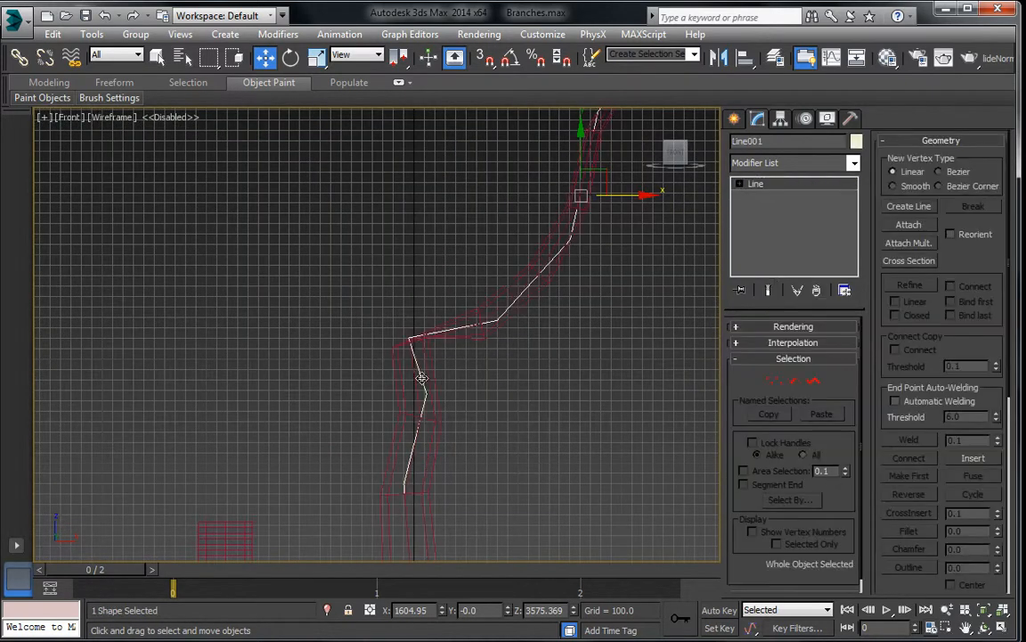
left_click(771, 382)
left_click_drag(380, 313, 431, 358)
key("F3")
mouse_move(424, 318)
left_mouse_down()
mouse_move(434, 327)
mouse_move(423, 362)
mouse_move(443, 333)
left_mouse_up()
middle_click_drag(520, 307, 492, 365)
left_click(696, 166)
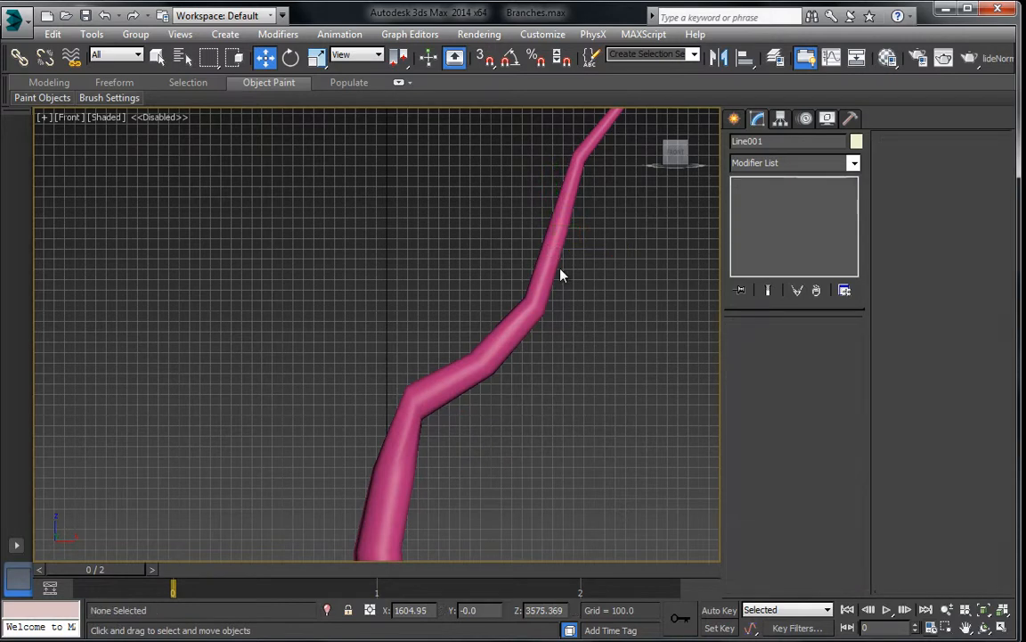
Set the Trunk's taper amount to -0.91 and deselect it
left_click(547, 270)
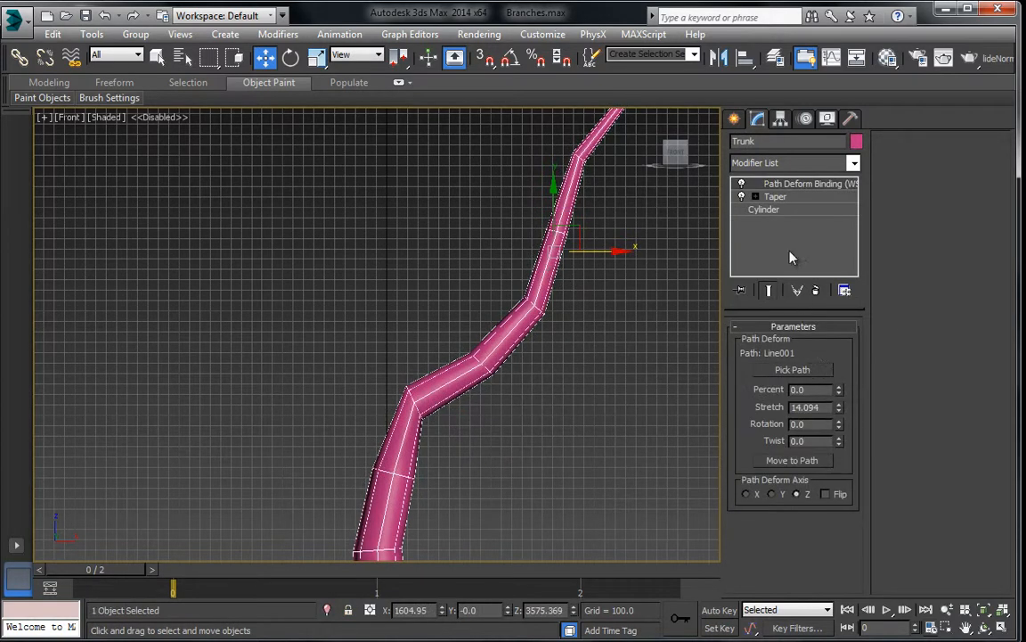
left_click(777, 197)
left_click_drag(833, 358, 830, 361)
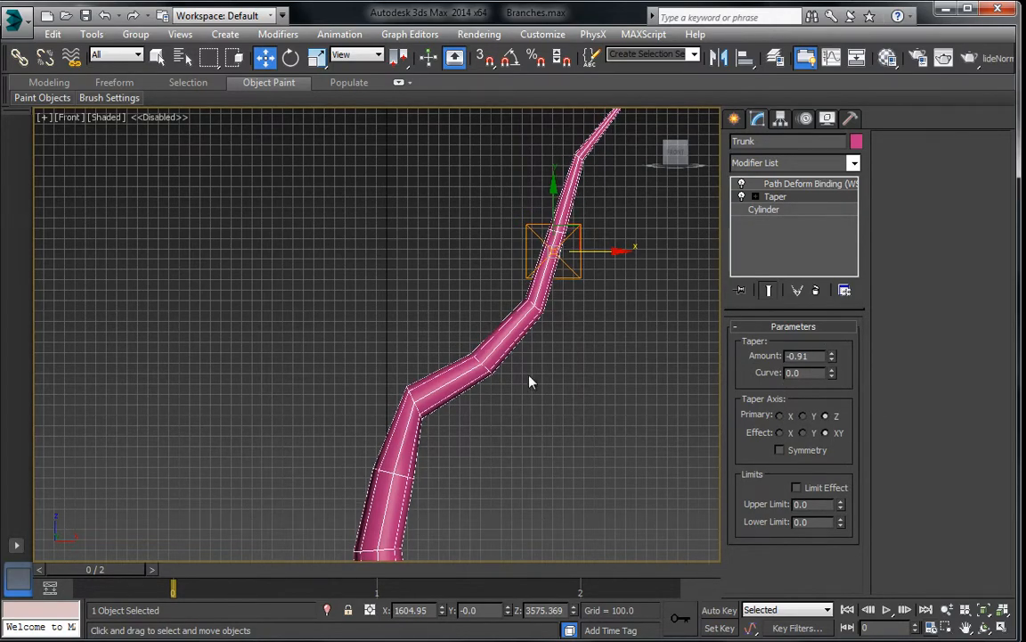
scroll(529, 382, "down", 3)
middle_click_drag(547, 429, 596, 390)
left_click(595, 389)
Copy the Branch cylinder, placing the copy at about X -2722, and space the two cylinders apart beside the trunk
middle_click_drag(553, 335, 516, 367)
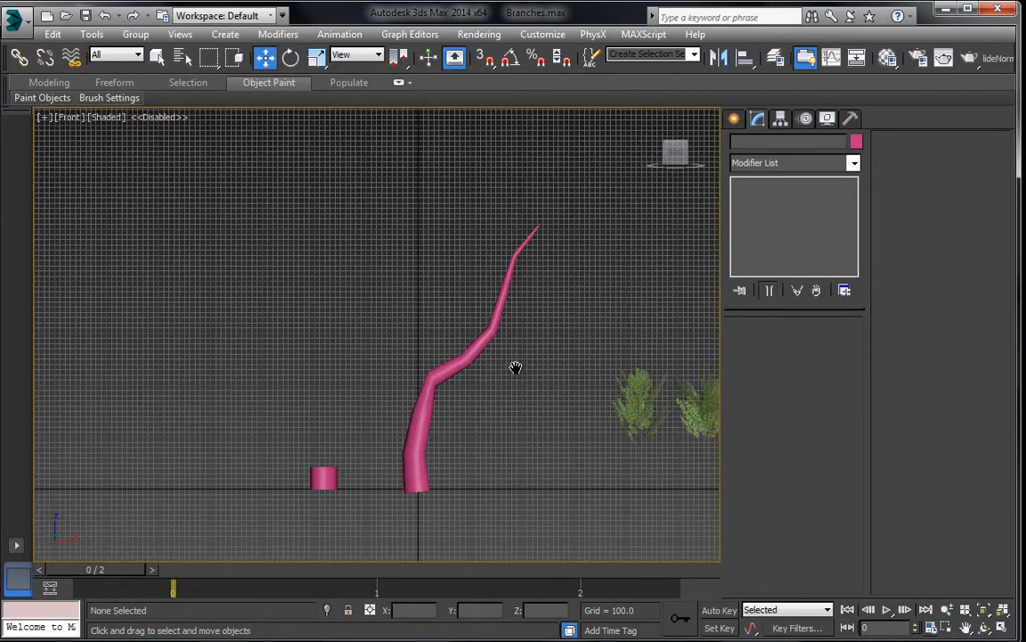
middle_click_drag(457, 300, 509, 262)
scroll(472, 325, "up", 2)
middle_click_drag(424, 320, 452, 316)
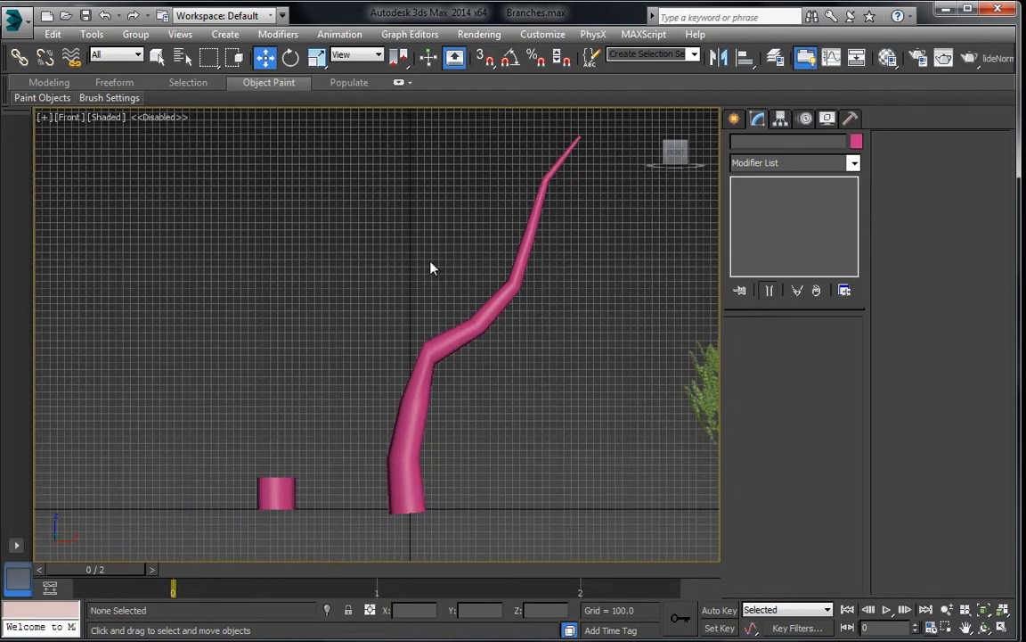
middle_click_drag(431, 267, 471, 307)
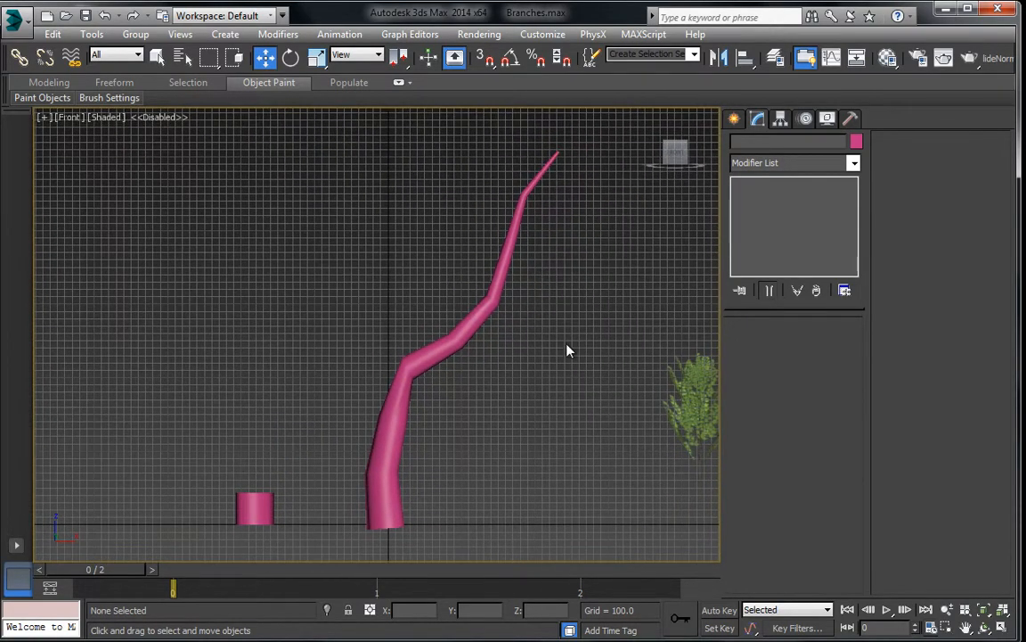
scroll(535, 334, "down", 3)
left_click(393, 390)
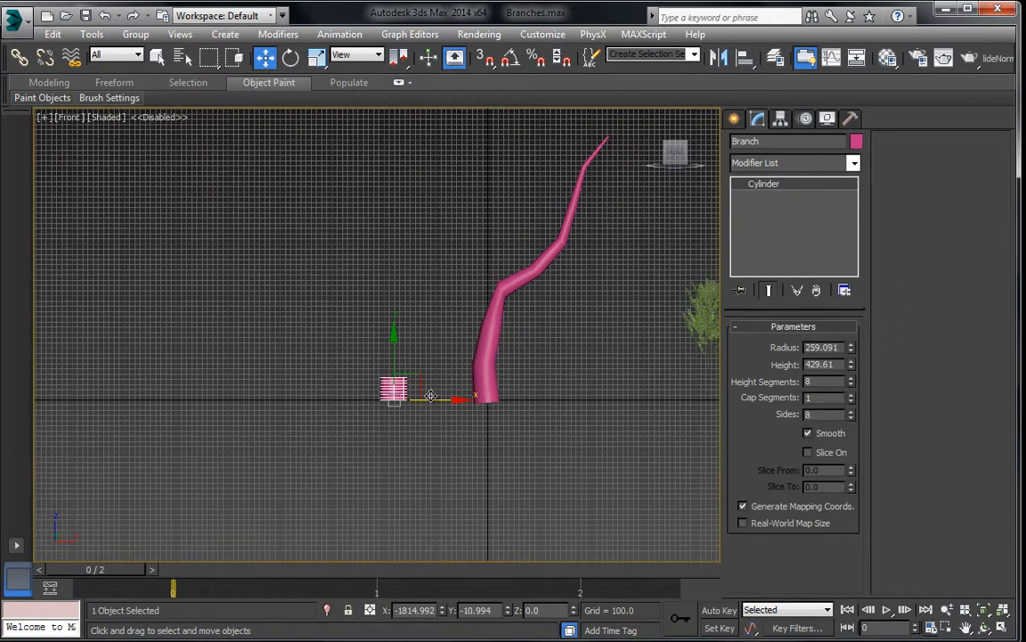
mouse_move(430, 396)
left_mouse_down()
mouse_move(276, 397)
mouse_move(387, 397)
left_mouse_up()
left_click(510, 400)
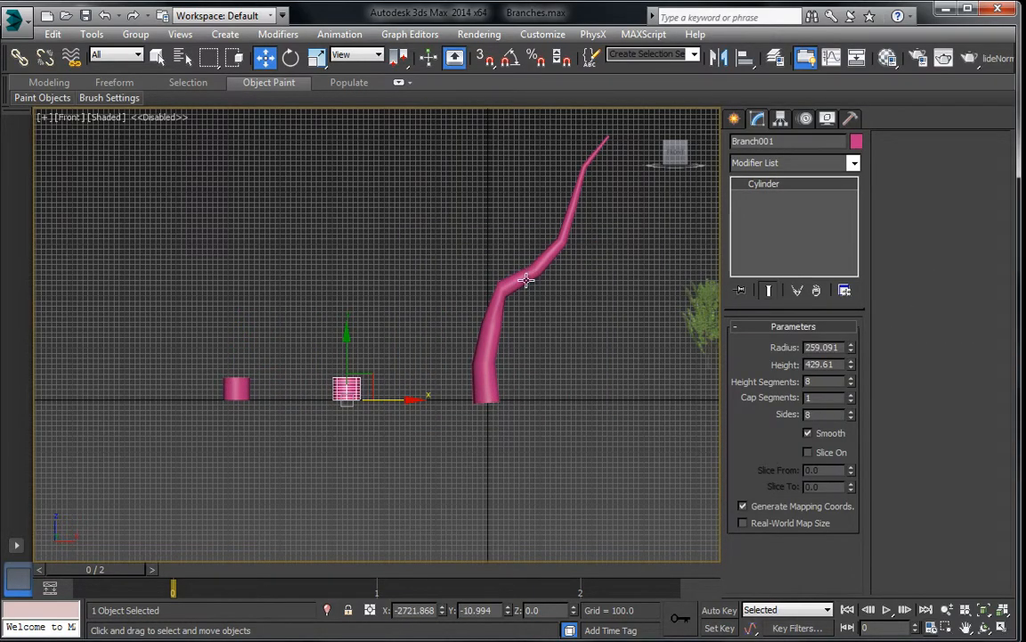
middle_click_drag(522, 252, 519, 284)
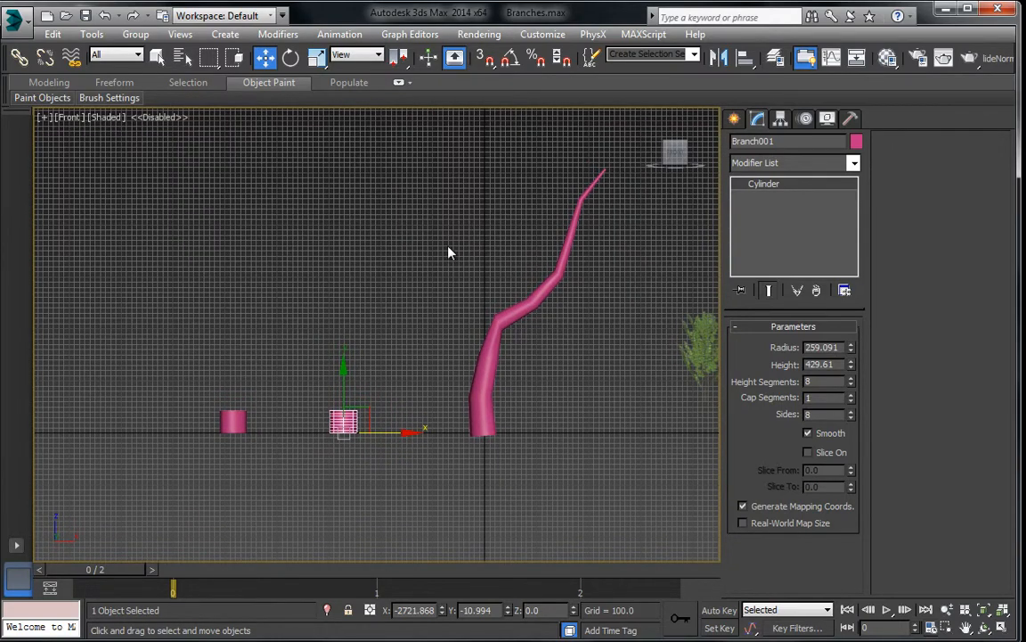
middle_click_drag(450, 253, 445, 268)
left_click(736, 122)
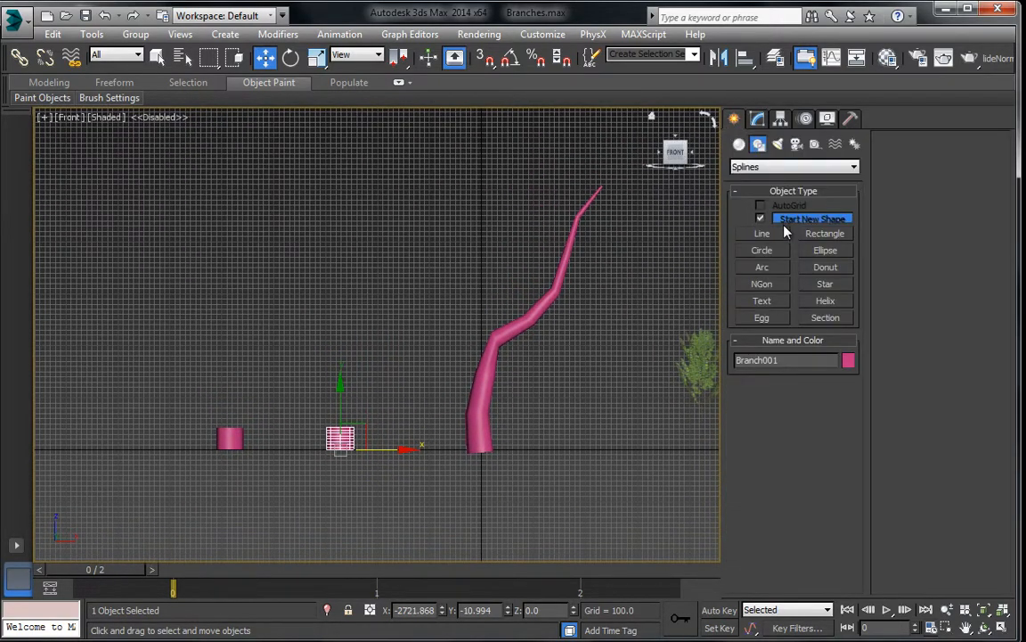
left_click(763, 234)
left_click(489, 336)
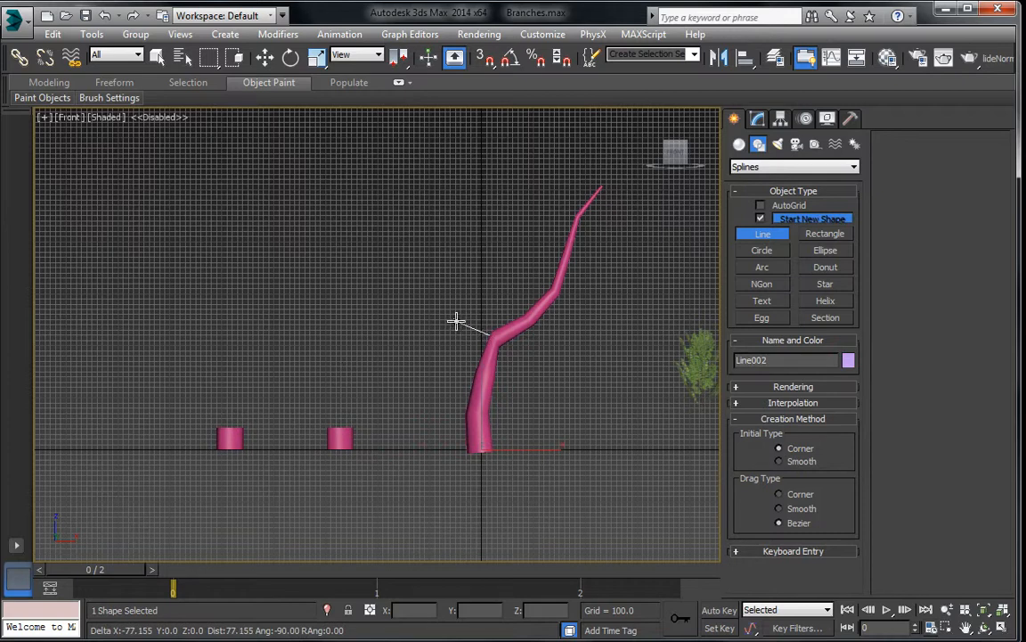
right_click(457, 325)
key("w")
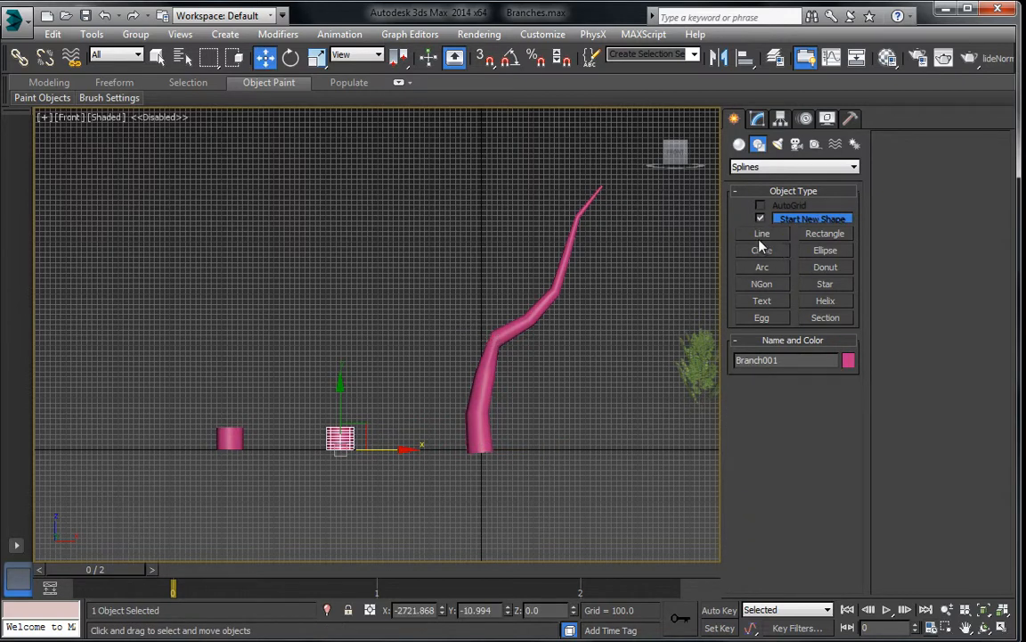
Draw a nine-point line that zigzags from the trunk's lower bend up and to the left, ending about level with the trunk's tip
left_click(762, 234)
left_click(487, 341)
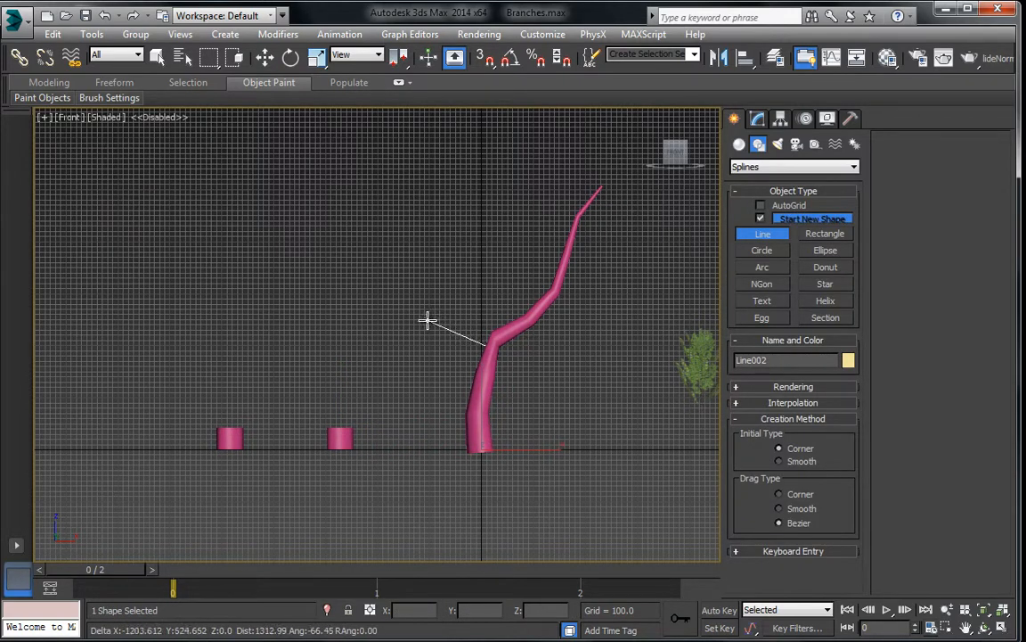
left_click(455, 335)
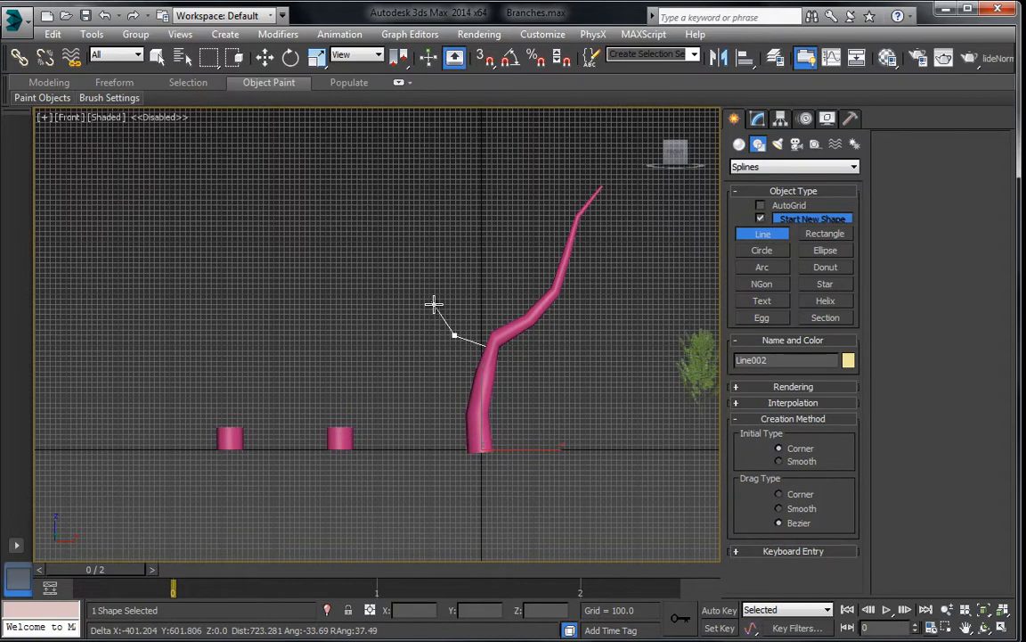
left_click(433, 305)
left_click(390, 289)
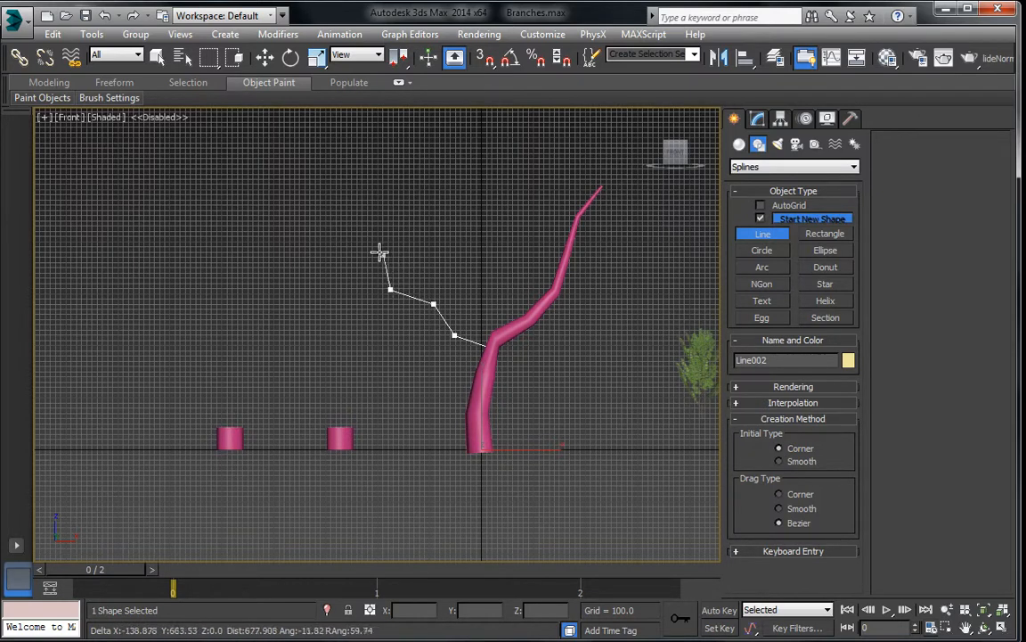
left_click(376, 252)
left_click(347, 231)
left_click(337, 209)
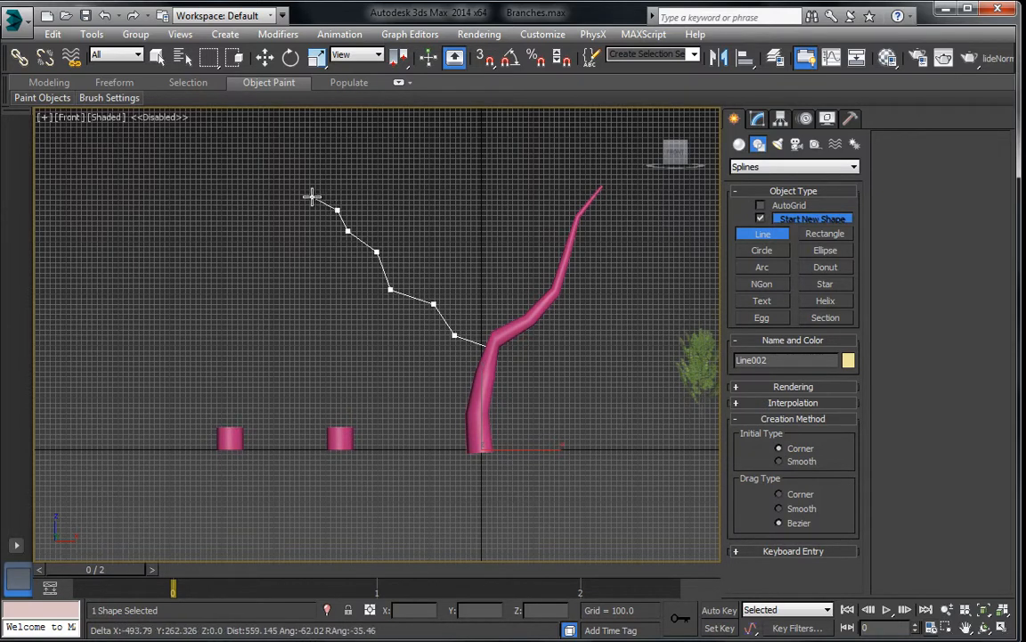
left_click(303, 191)
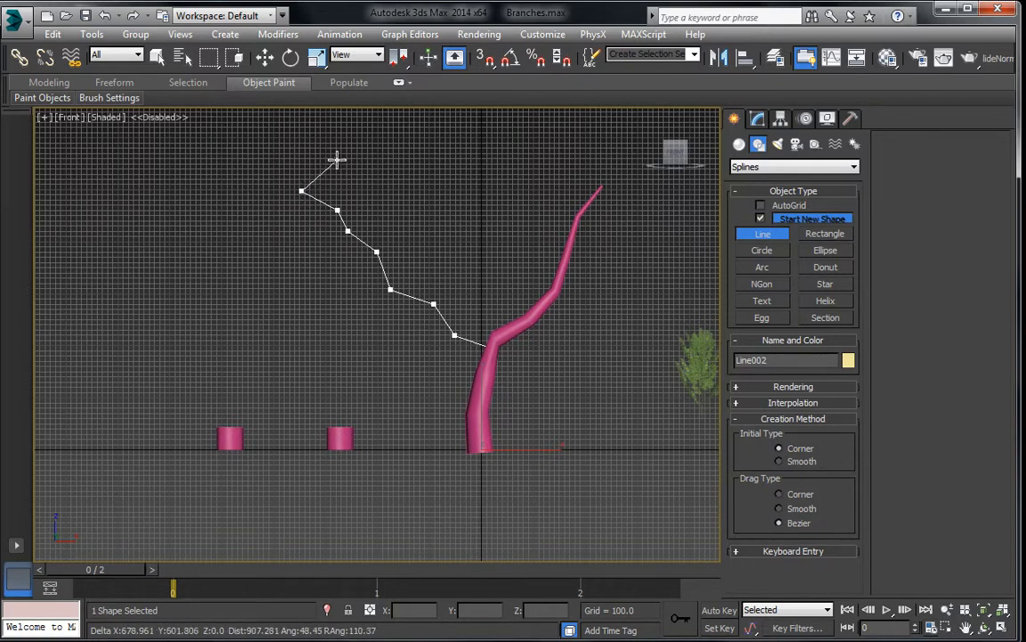
left_click(286, 168)
right_click(284, 174)
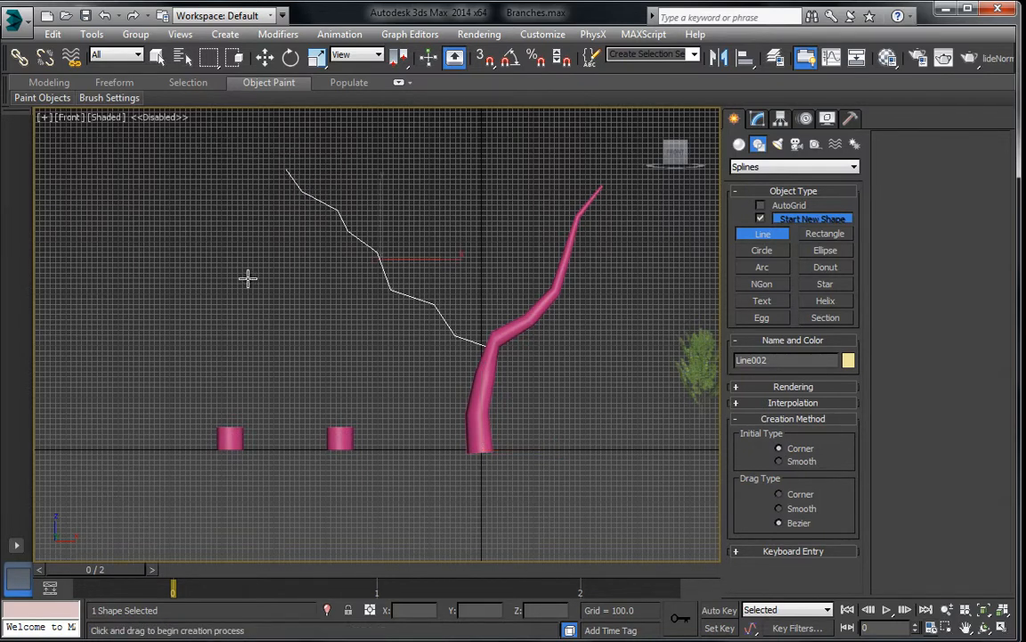
Edit the new line's vertices, shifting the second and third, and also the fourth and fifth, to the right toward the trunk
middle_click_drag(397, 278, 356, 290)
left_click(758, 119)
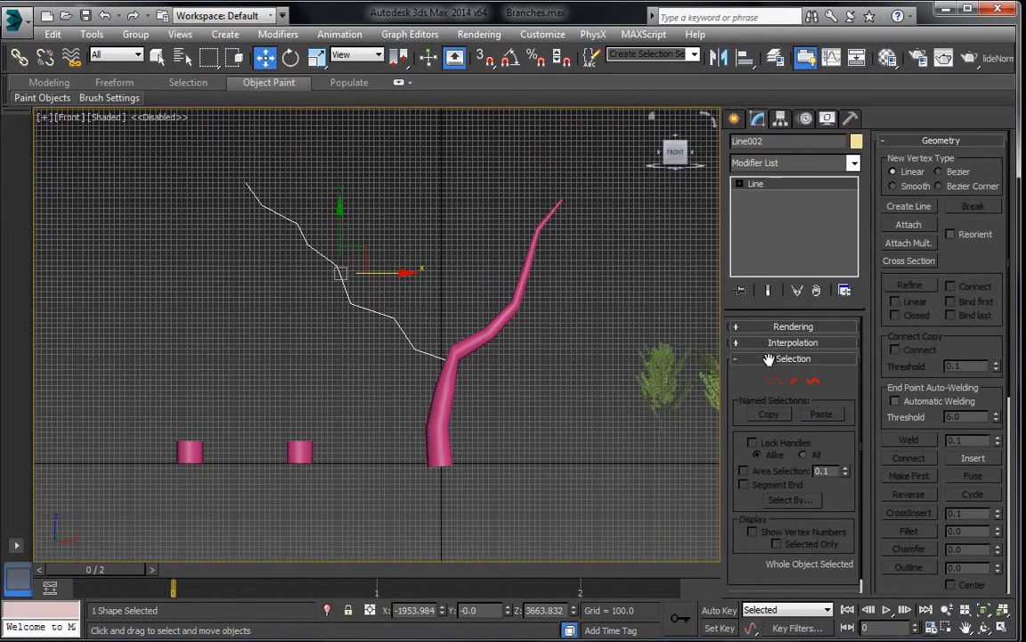
left_click(775, 380)
middle_click_drag(420, 345, 446, 308)
scroll(446, 308, "up", 2)
left_click_drag(409, 294, 463, 327)
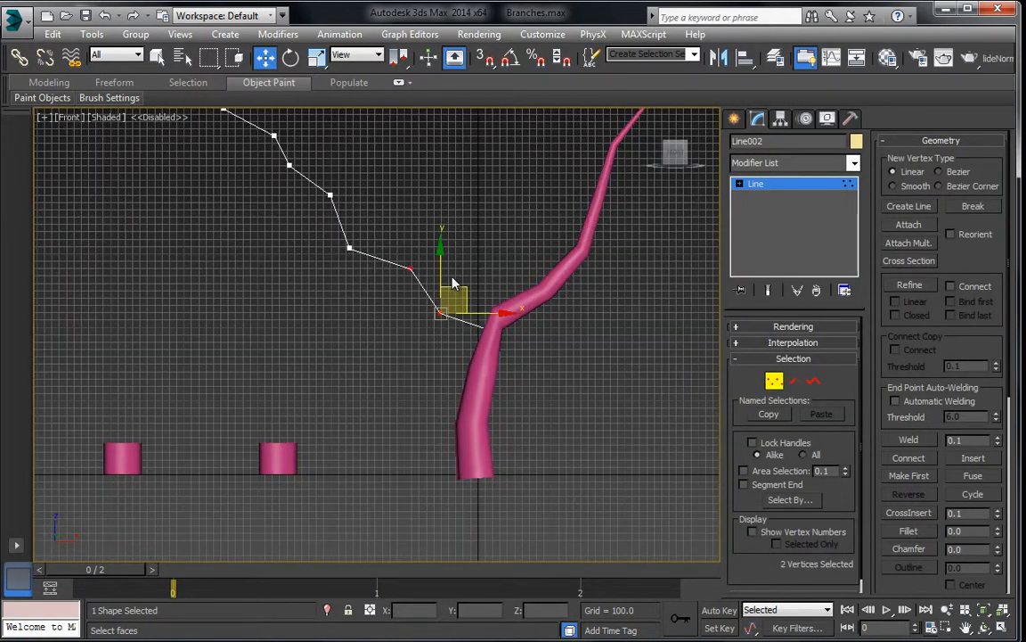
left_click_drag(453, 284, 476, 293)
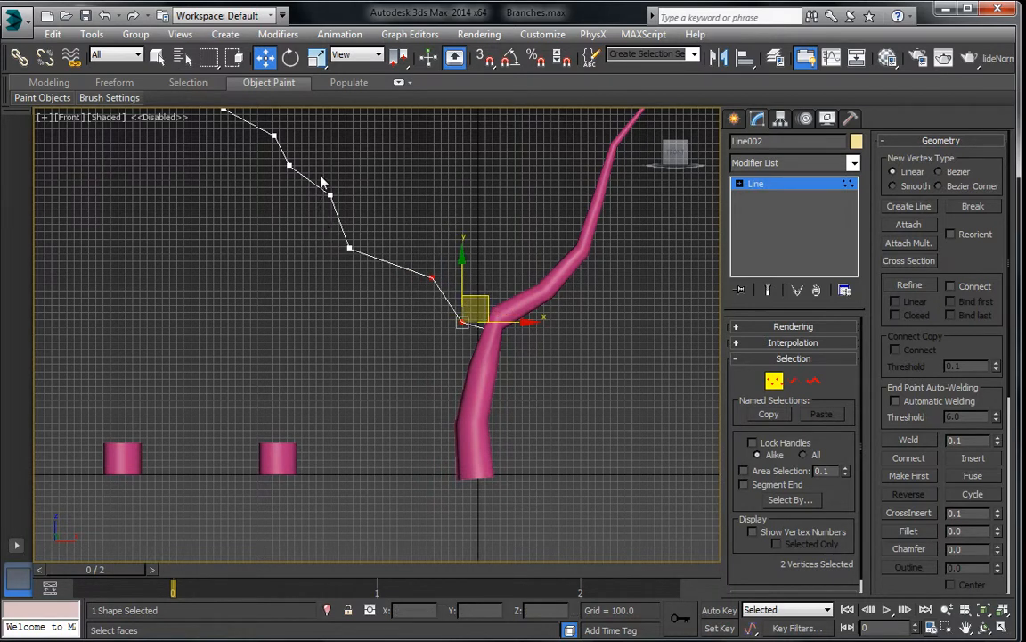
left_click_drag(295, 192, 396, 276)
left_click_drag(331, 198, 425, 235)
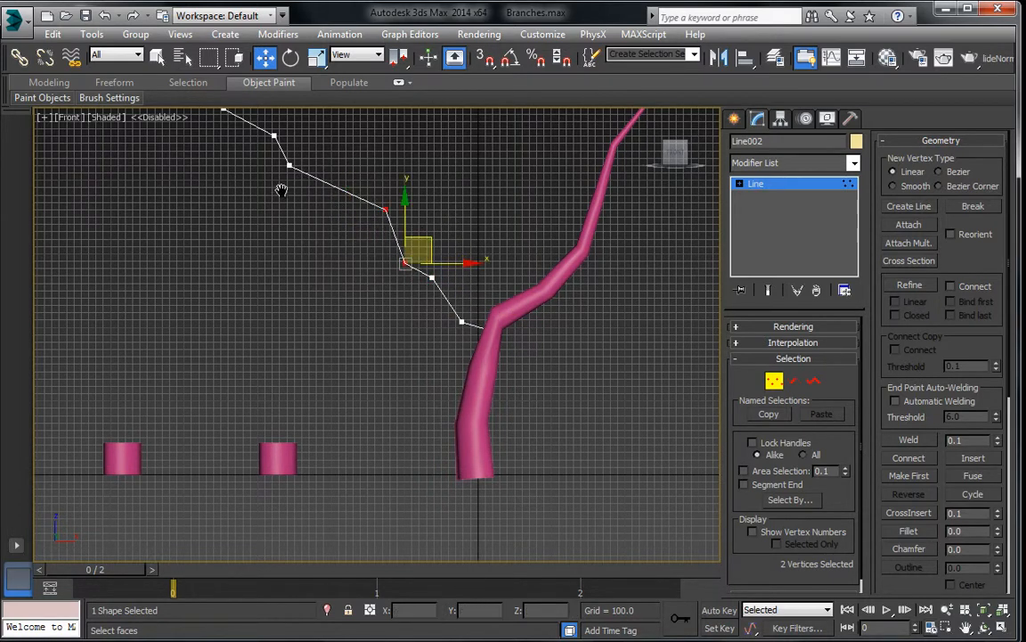
Shift the line's four upper vertices to the right, move the end vertex up and right, then leave vertex editing and deselect
middle_click_drag(290, 160, 324, 248)
left_click_drag(208, 135, 374, 284)
left_click_drag(335, 200, 402, 217)
left_click(400, 215)
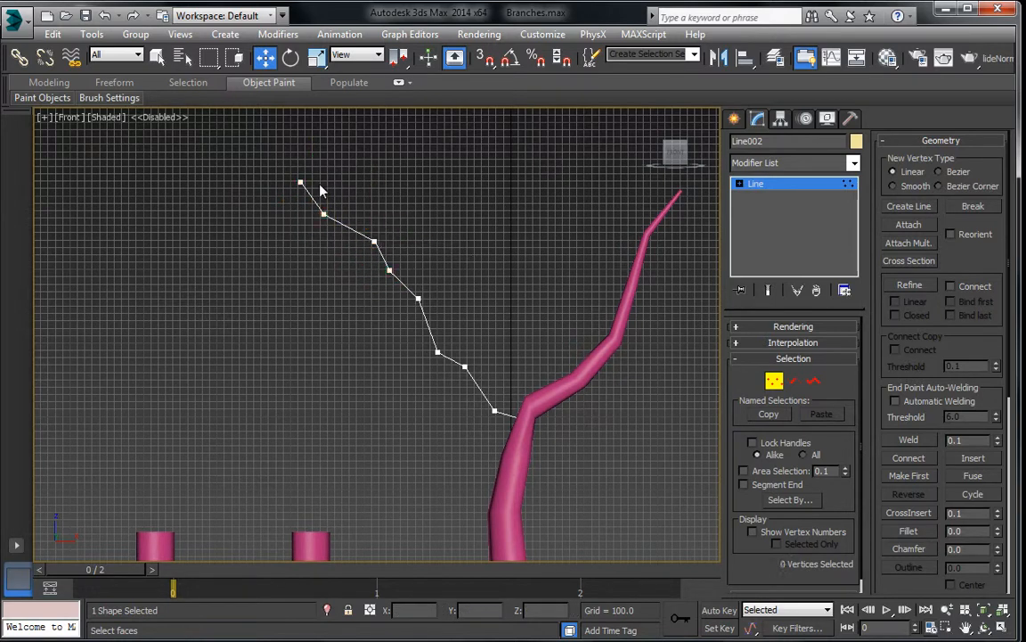
left_click_drag(264, 145, 335, 206)
left_click_drag(329, 164, 346, 145)
left_click(804, 185)
left_click(554, 240)
scroll(481, 284, "down", 2)
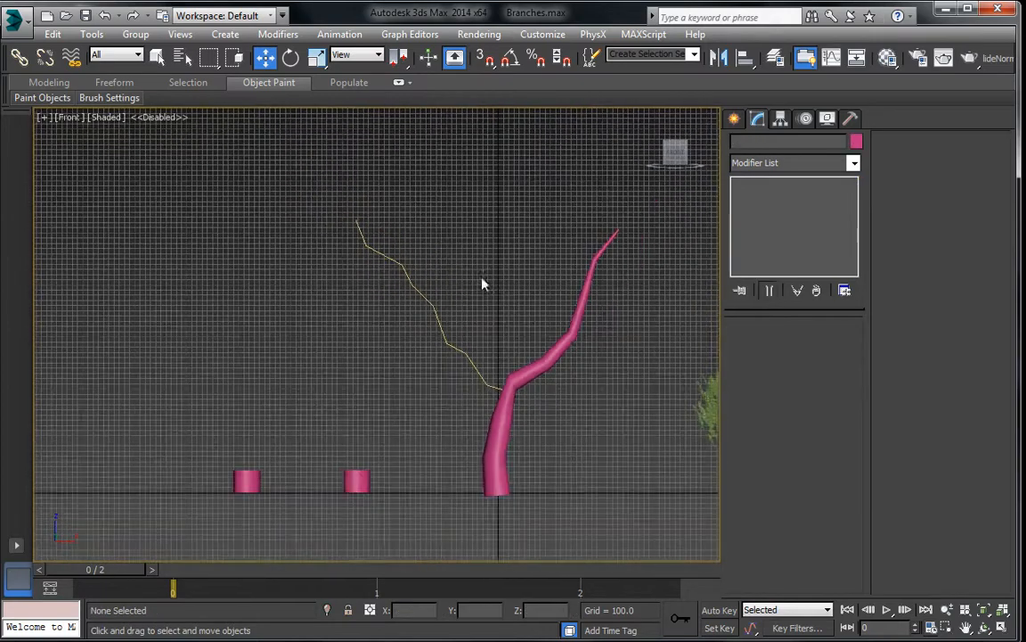
Apply PathDeform (WSM) to the Branch cylinder nearest the trunk, pick the new line as its path, and move it to the path
middle_click_drag(452, 356, 453, 302)
left_click(356, 426)
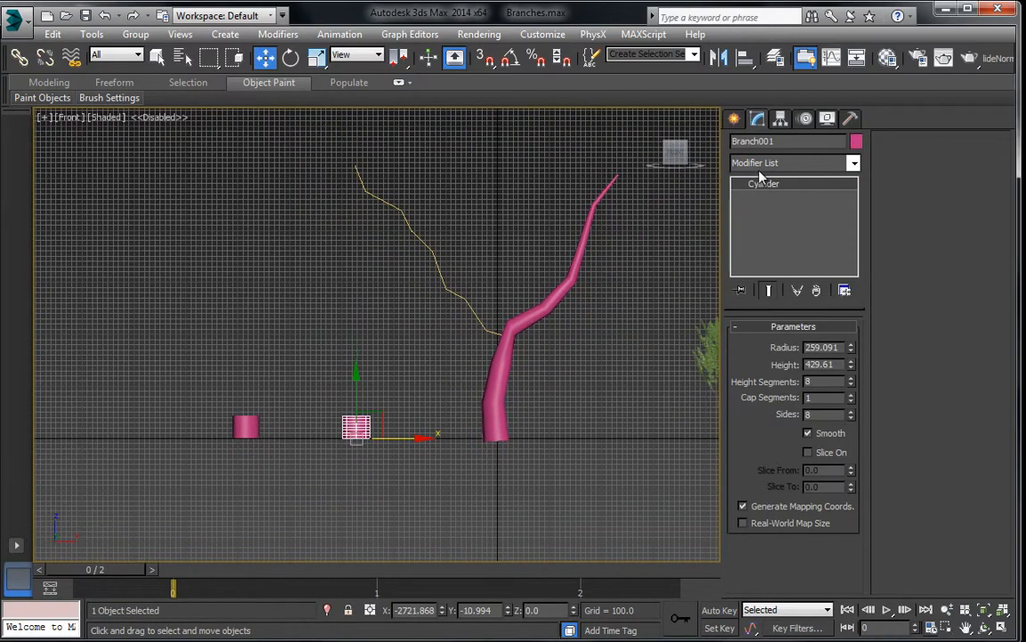
left_click(812, 167)
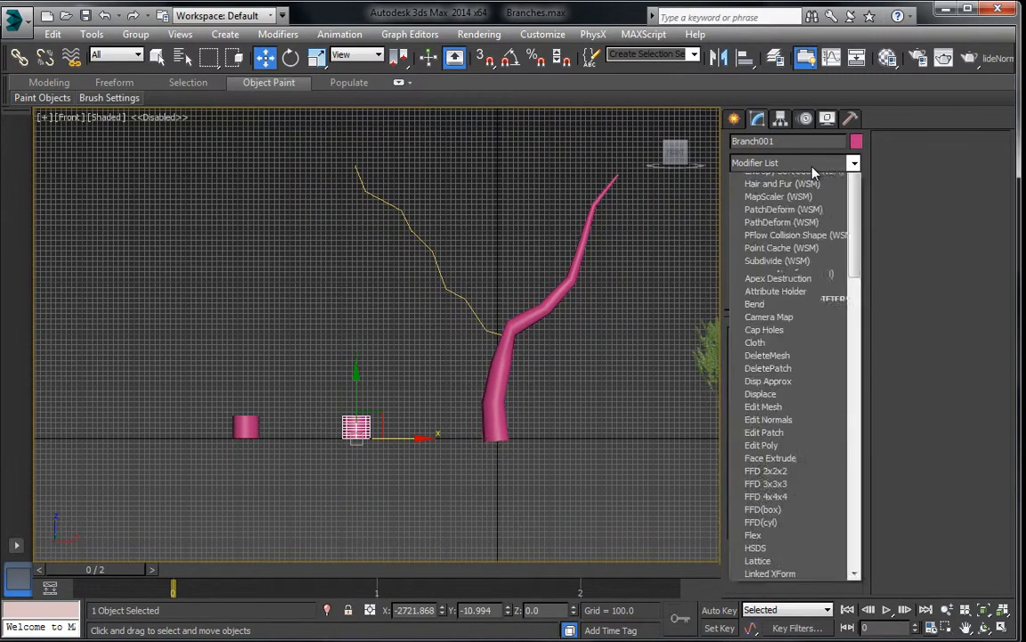
key("p")
key("p")
key("p")
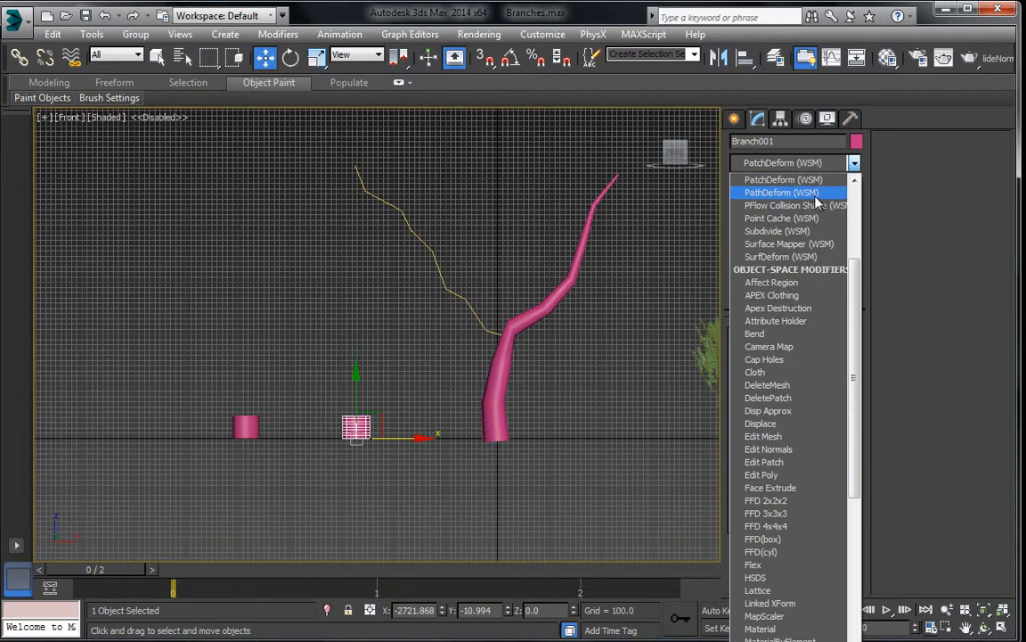
left_click(806, 193)
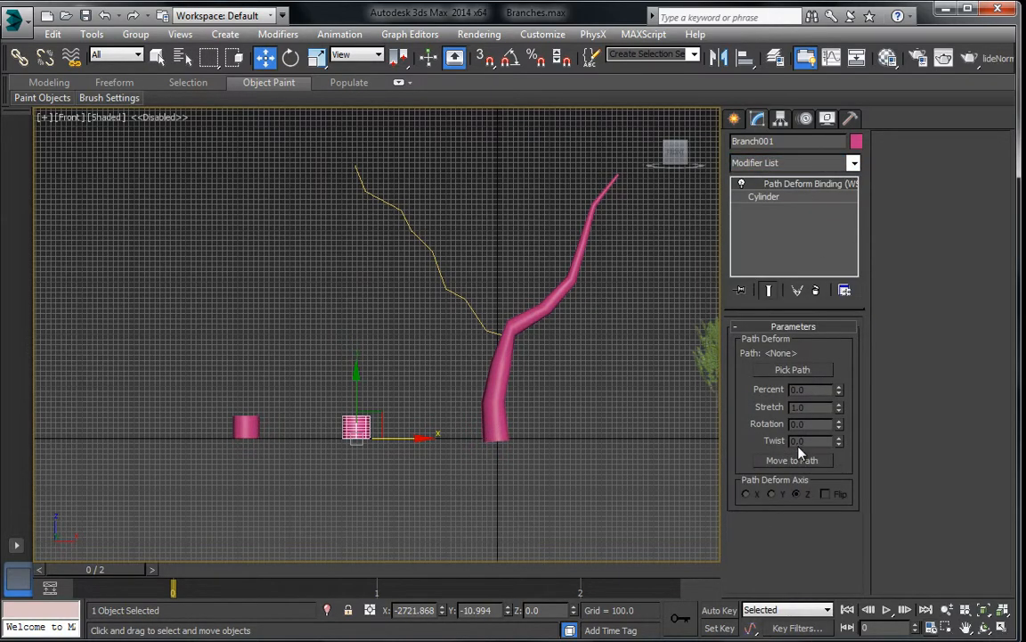
left_click(799, 369)
left_click(443, 281)
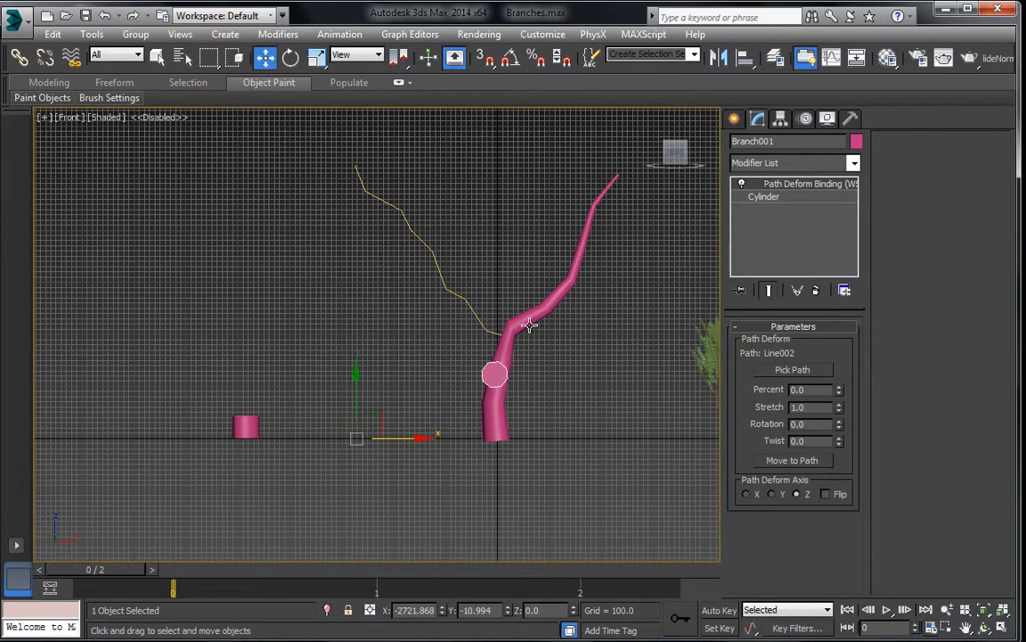
left_click(792, 460)
Increase the branch's Path Deform stretch to 10.853 so it reaches the end of the line
scroll(523, 368, "up", 5)
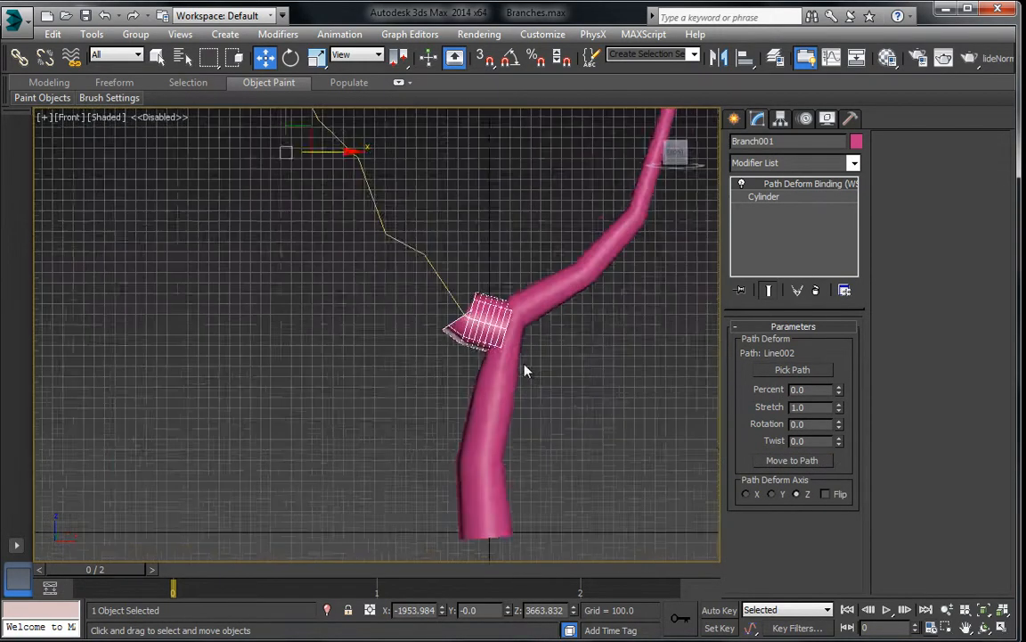
middle_click_drag(676, 316, 689, 355)
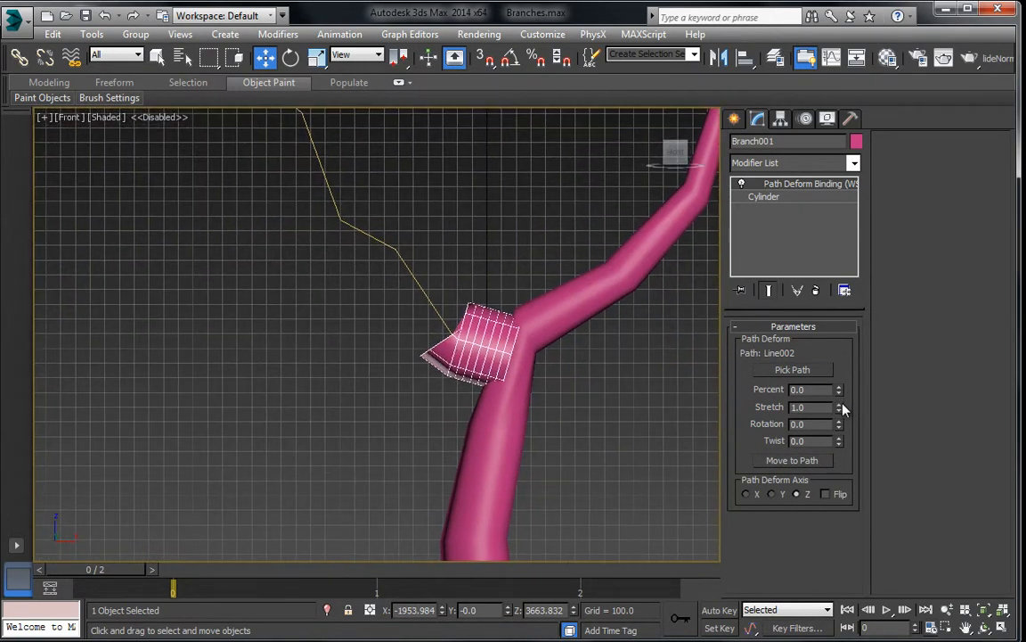
left_click_drag(838, 408, 838, 343)
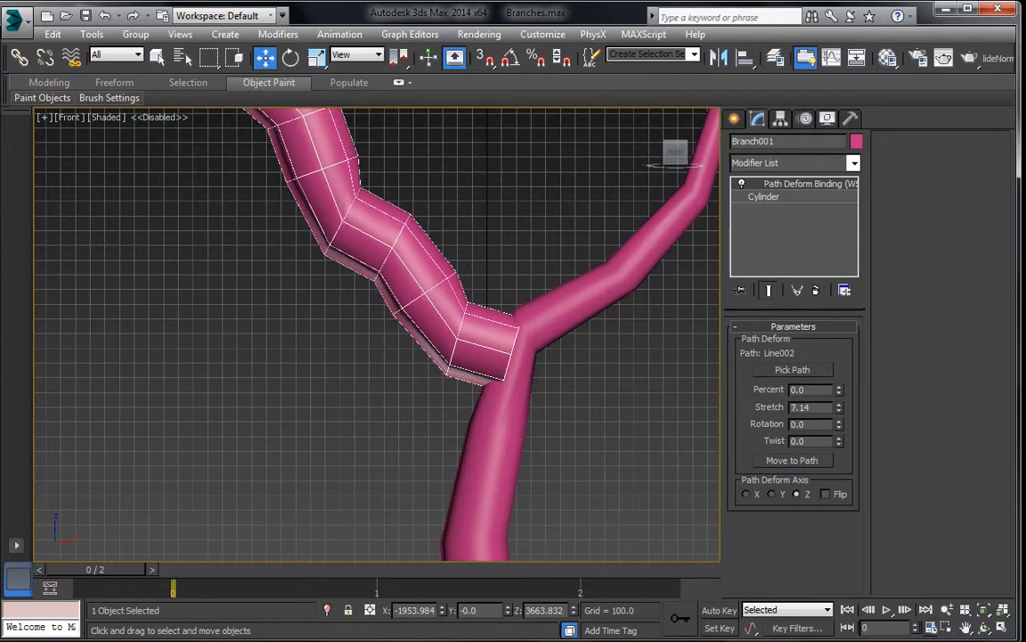
scroll(310, 551, "down", 5)
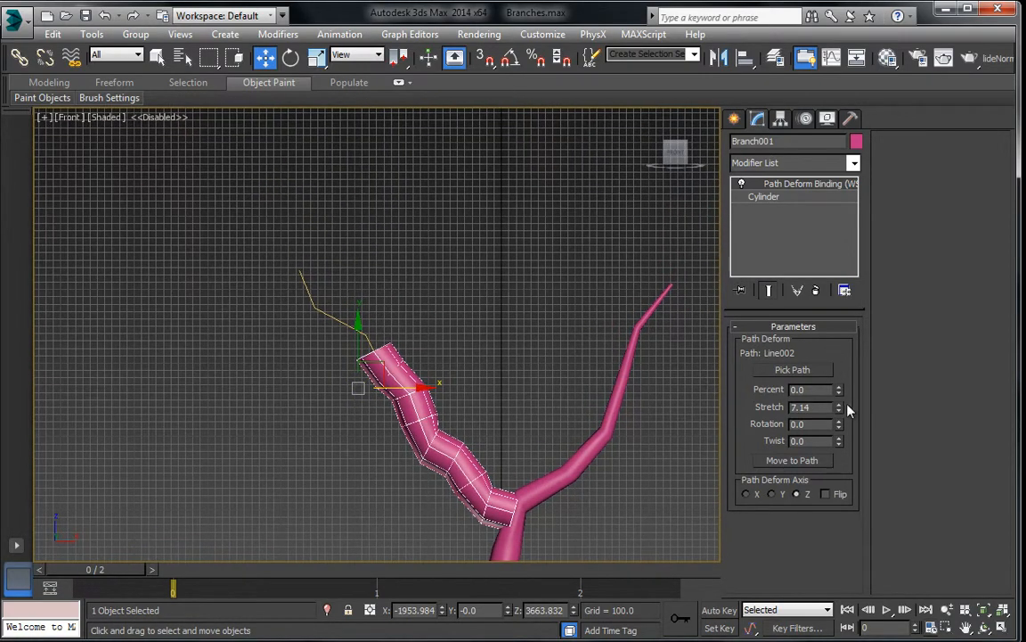
left_click_drag(839, 408, 826, 365)
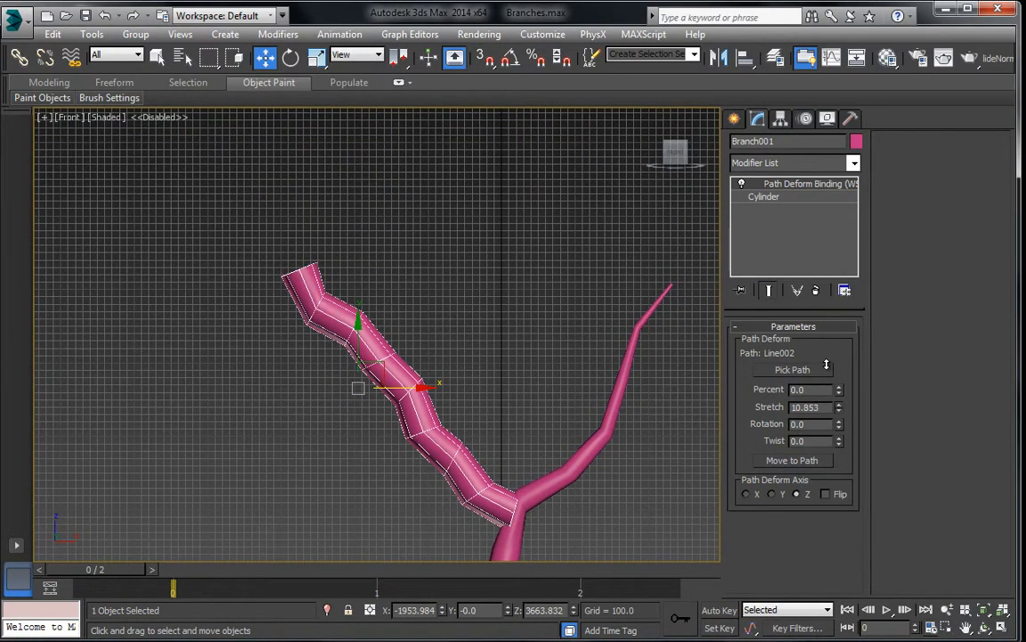
Add a Taper modifier to the branch with amount -0.89 and curve -0.44
left_click(826, 163)
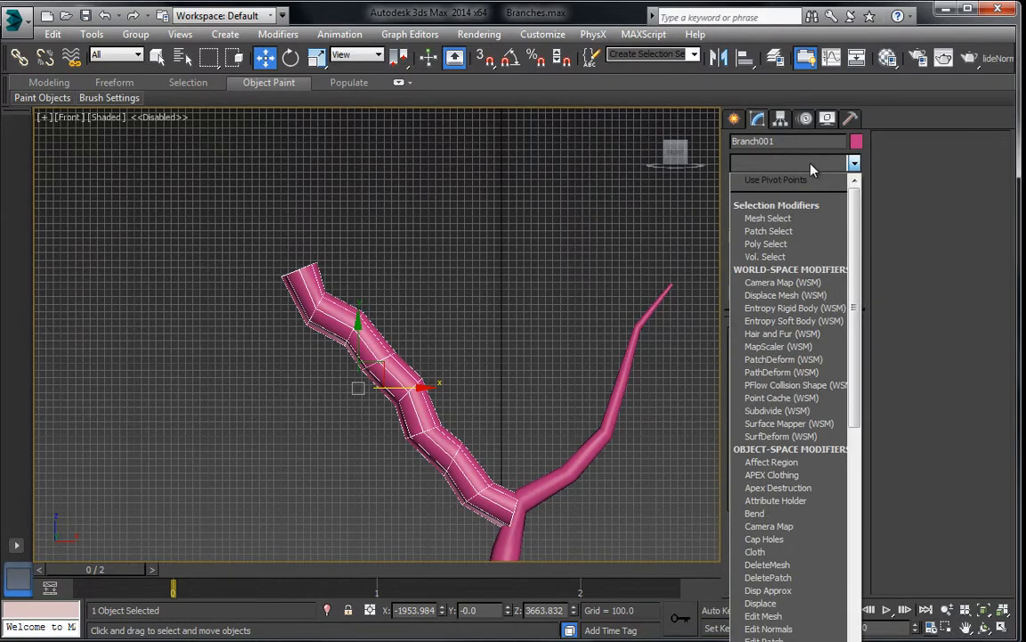
key("t")
key("Down")
key("Down")
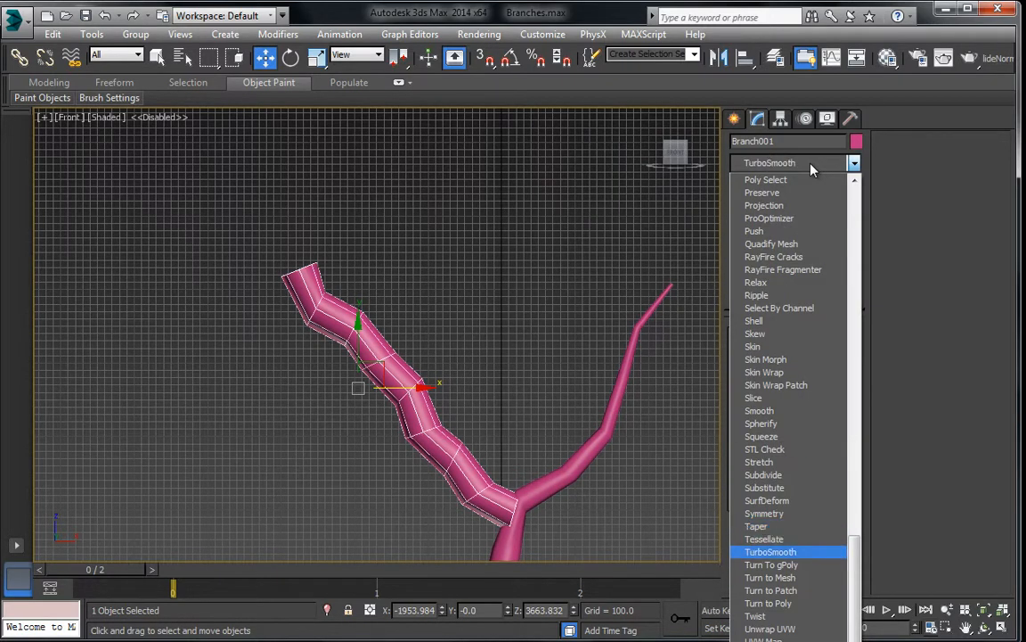
left_click(757, 526)
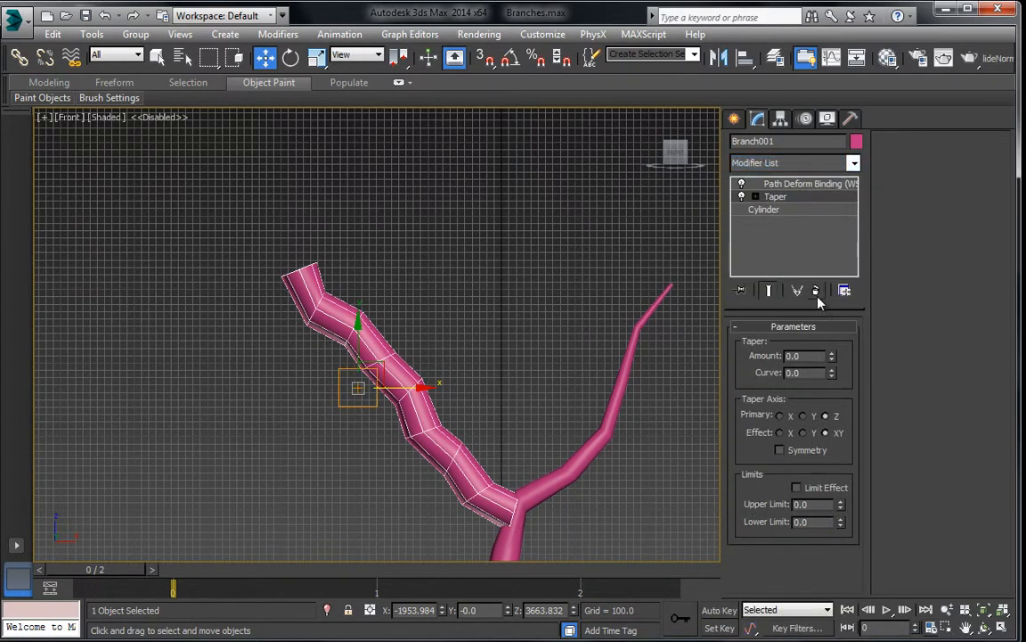
left_click_drag(831, 359, 829, 425)
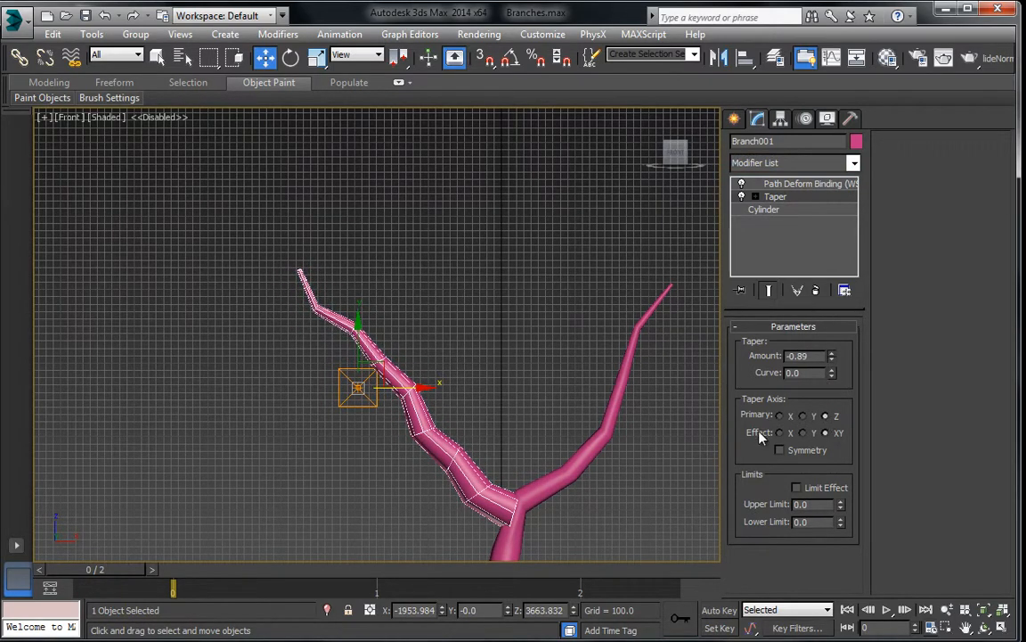
middle_click_drag(452, 423, 460, 348)
scroll(472, 347, "up", 4)
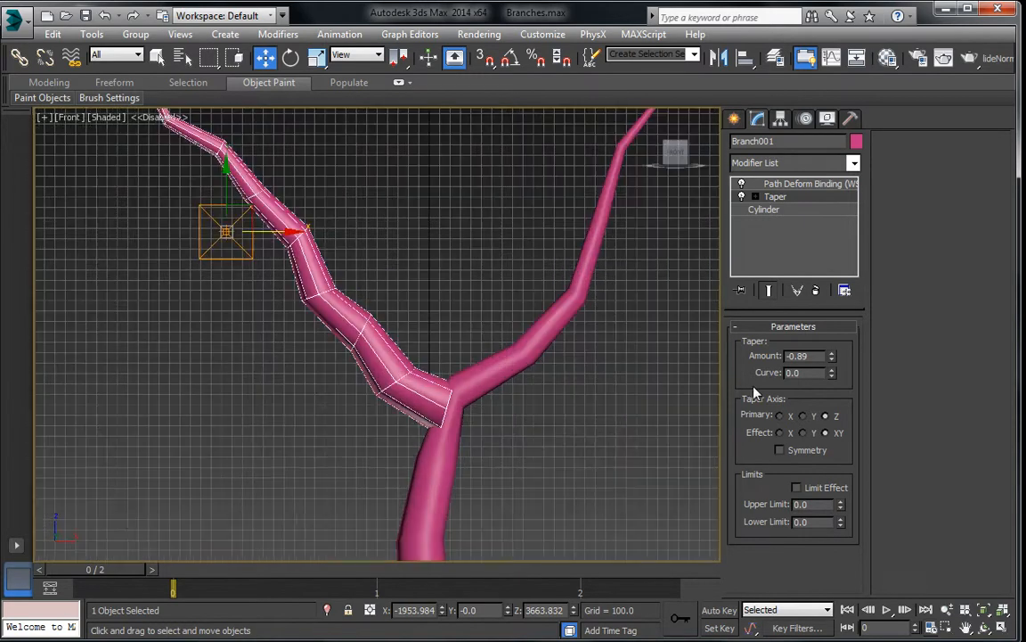
left_click_drag(834, 375, 821, 403)
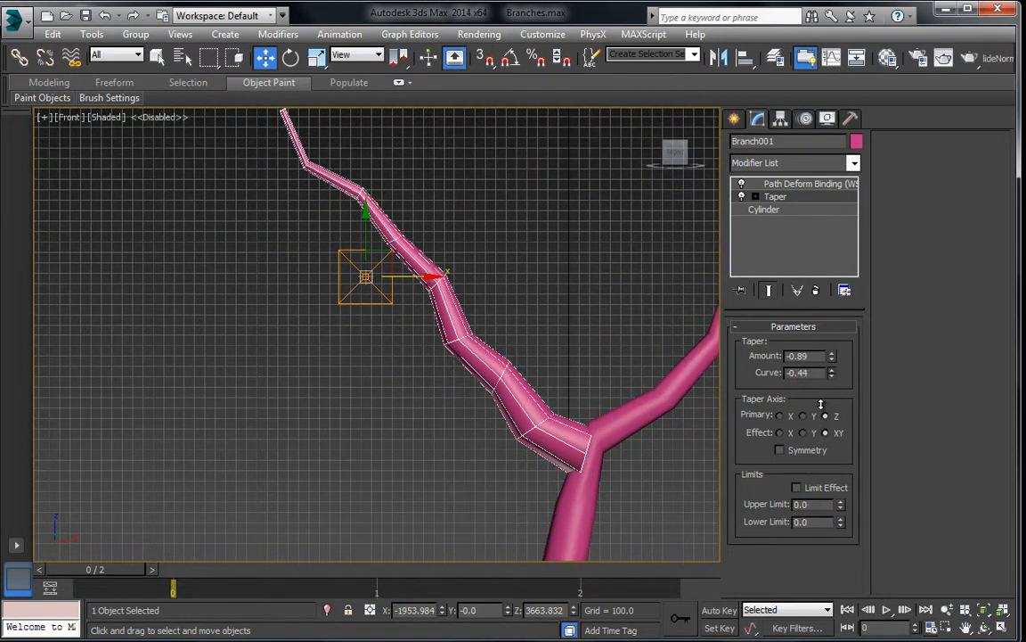
Reduce the branch's base cylinder radius to 209.864
left_click(783, 209)
scroll(542, 268, "down", 3)
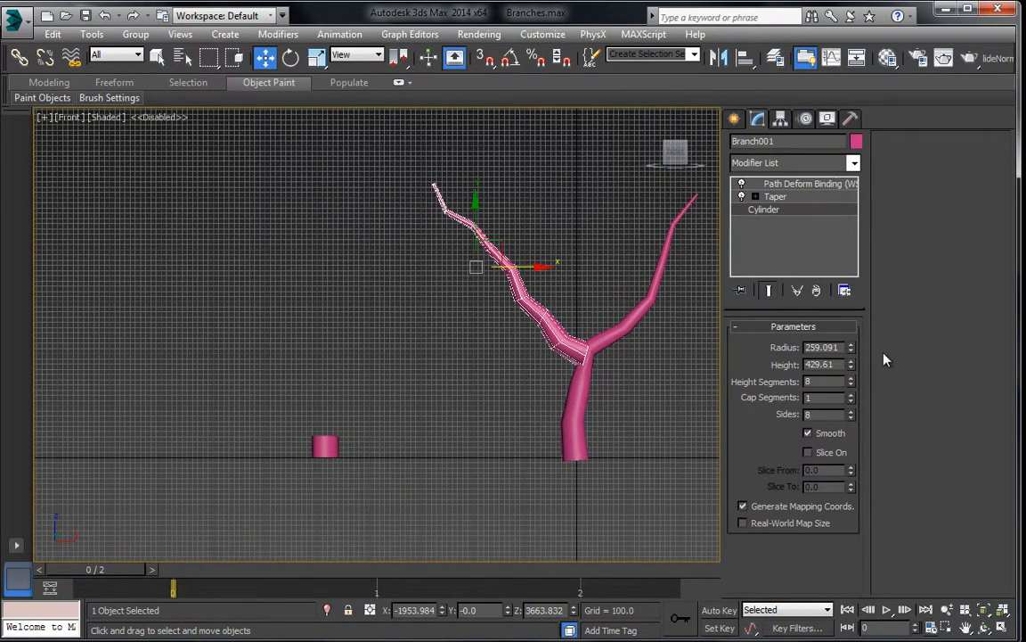
middle_click_drag(597, 257, 596, 275)
scroll(785, 314, "up", 3)
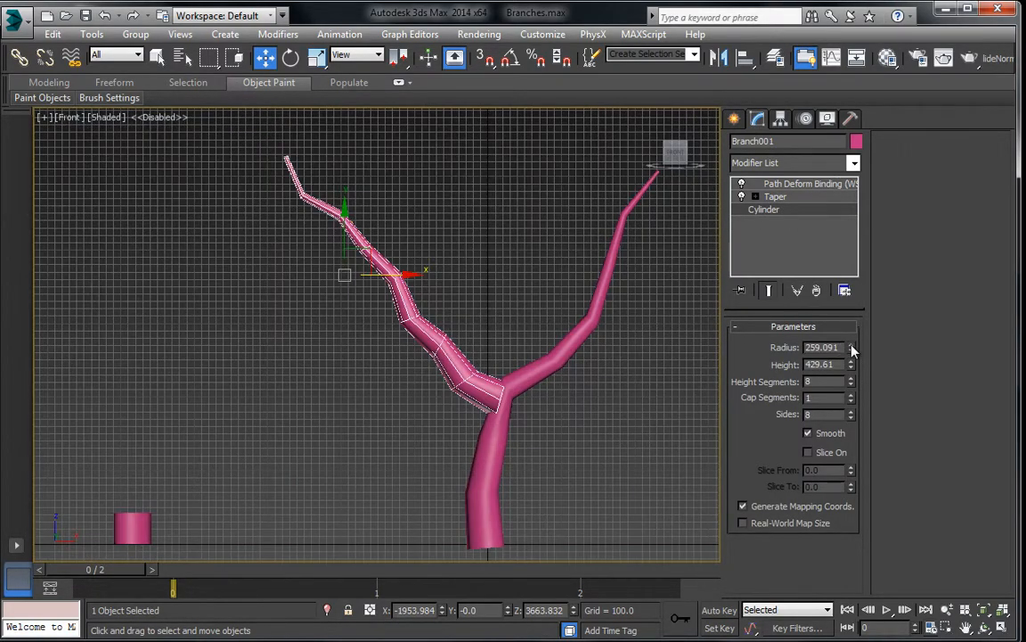
left_click_drag(851, 347, 851, 361)
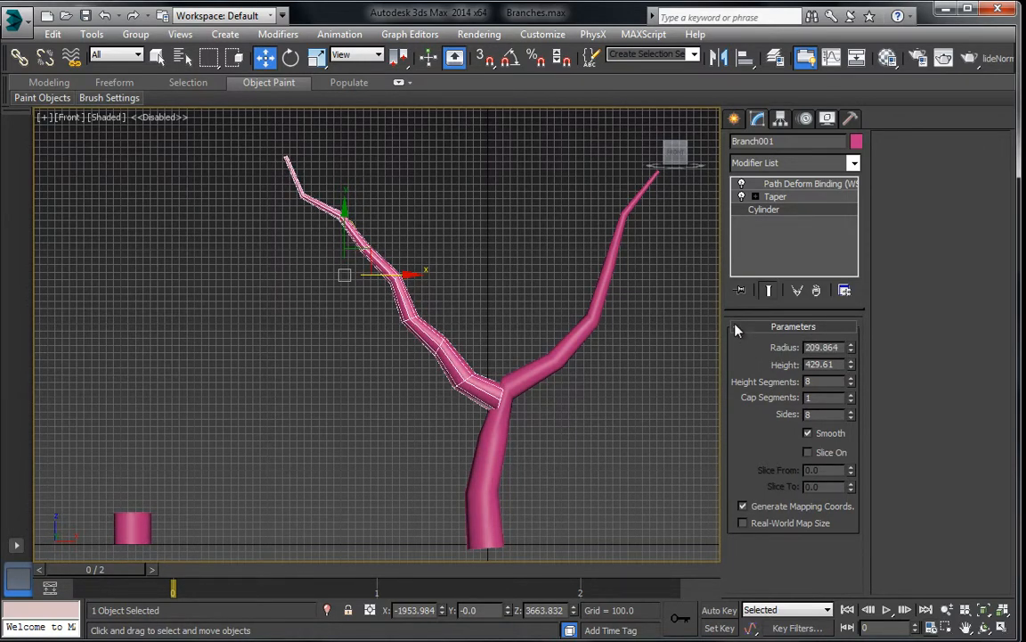
Select the branch's line and move its first vertex deeper into the trunk, to about X 211, Z 1905
left_click(789, 183)
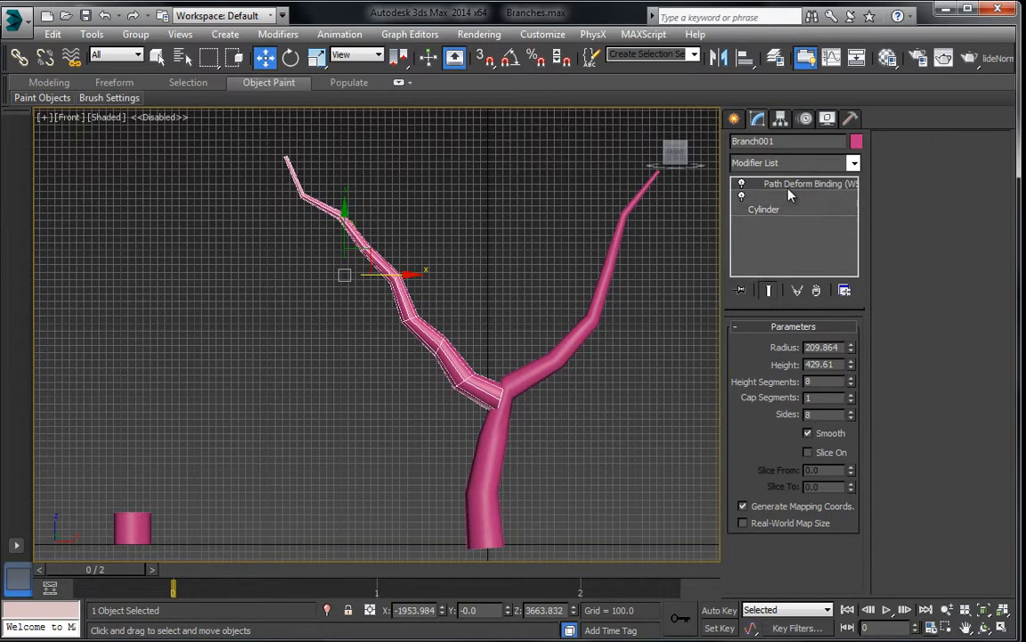
scroll(510, 291, "up", 5)
scroll(499, 362, "down", 2)
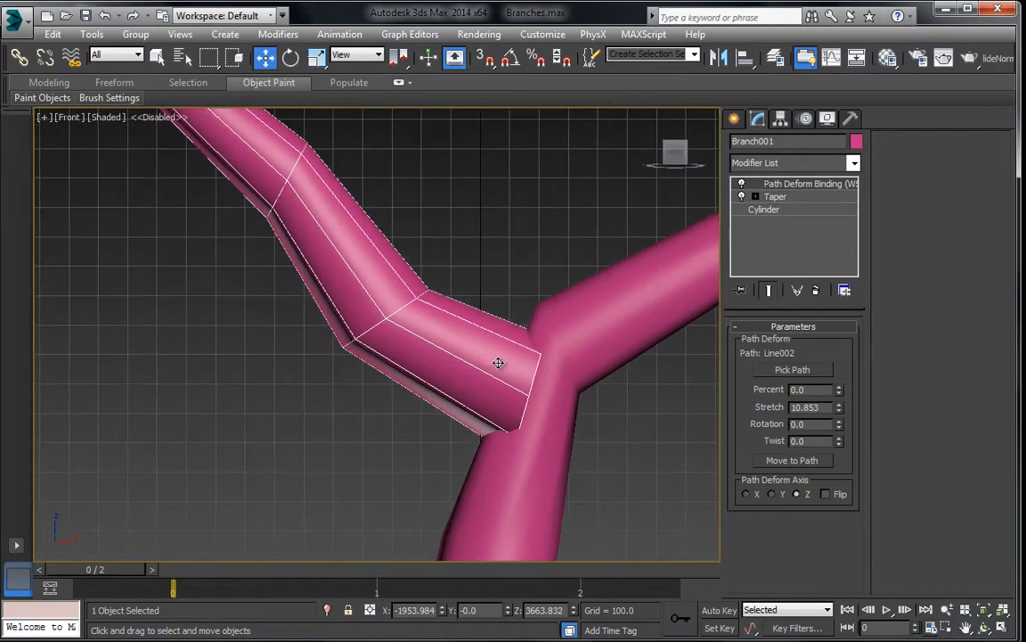
key("F3")
left_click(475, 383)
key("F3")
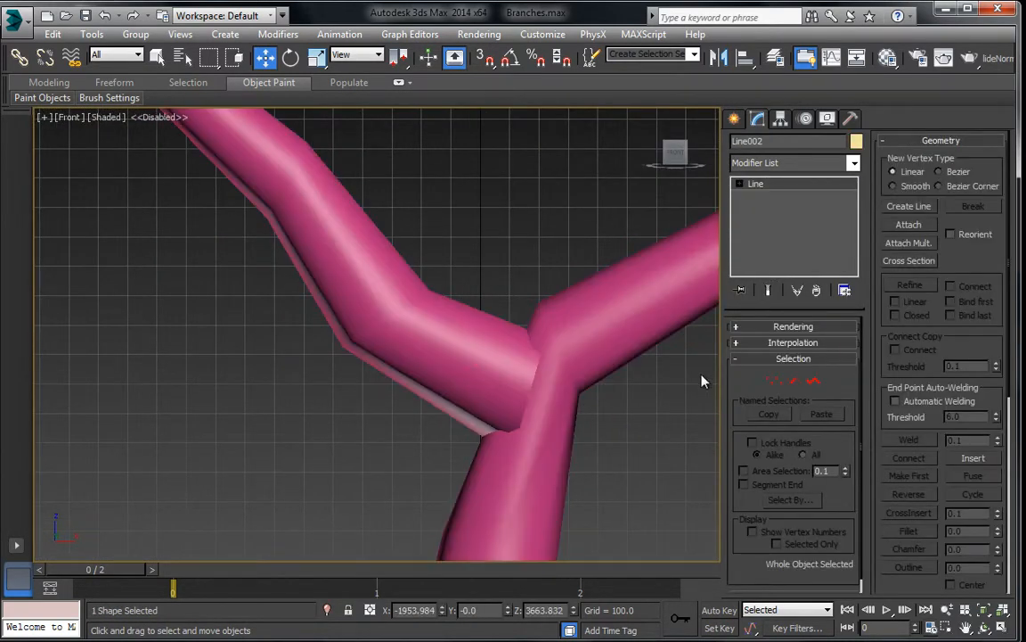
left_click(775, 382)
key("F3")
mouse_move(486, 349)
left_mouse_down()
mouse_move(532, 396)
mouse_move(561, 383)
left_mouse_up()
key("F3")
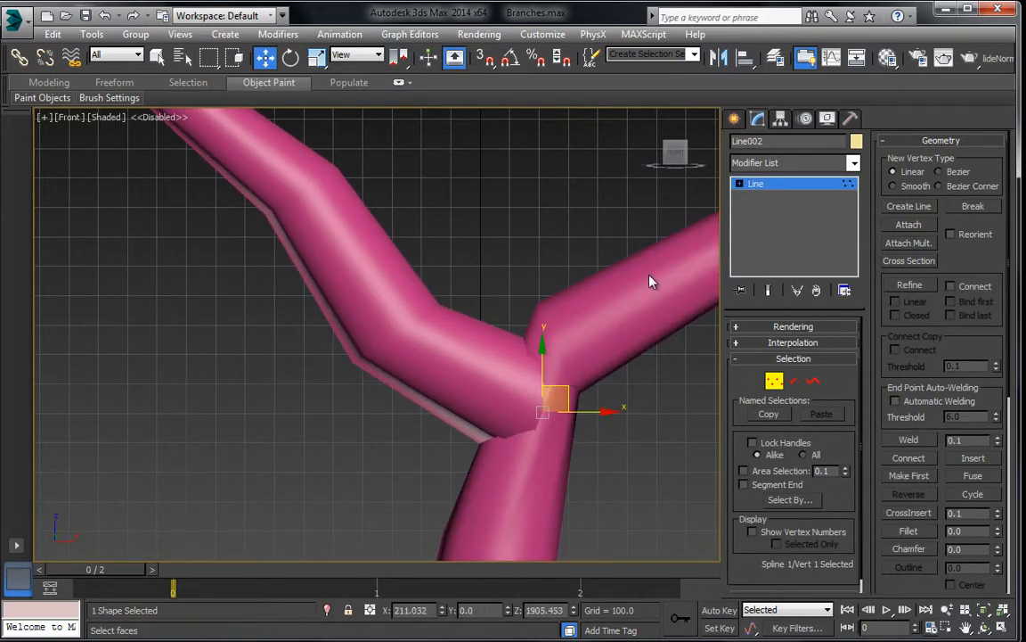
Reduce the left branch's base cylinder radius to about 184.68
left_click(395, 307)
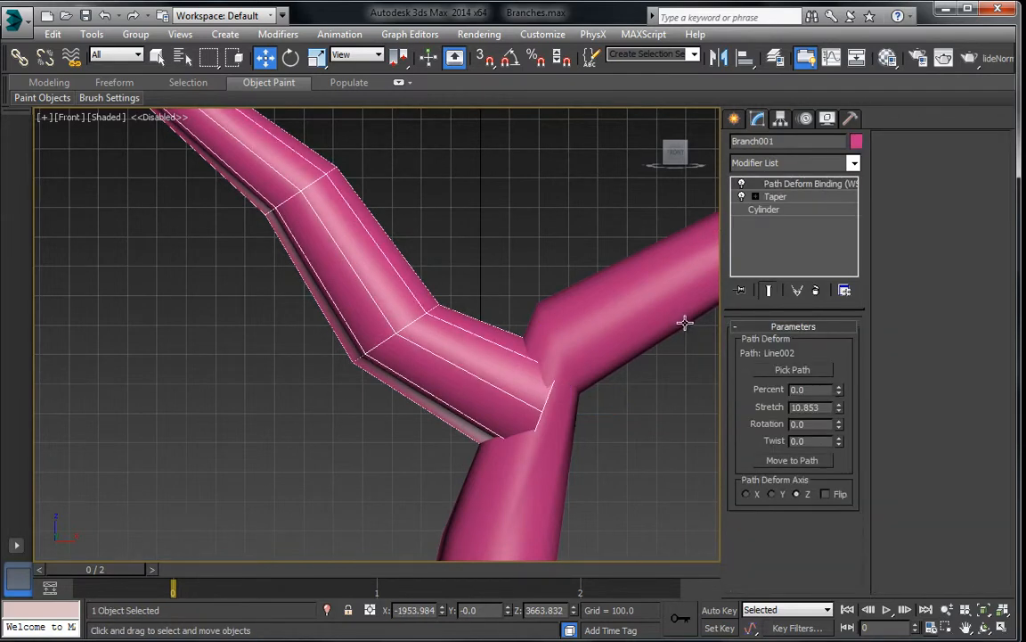
middle_click_drag(532, 357, 513, 352)
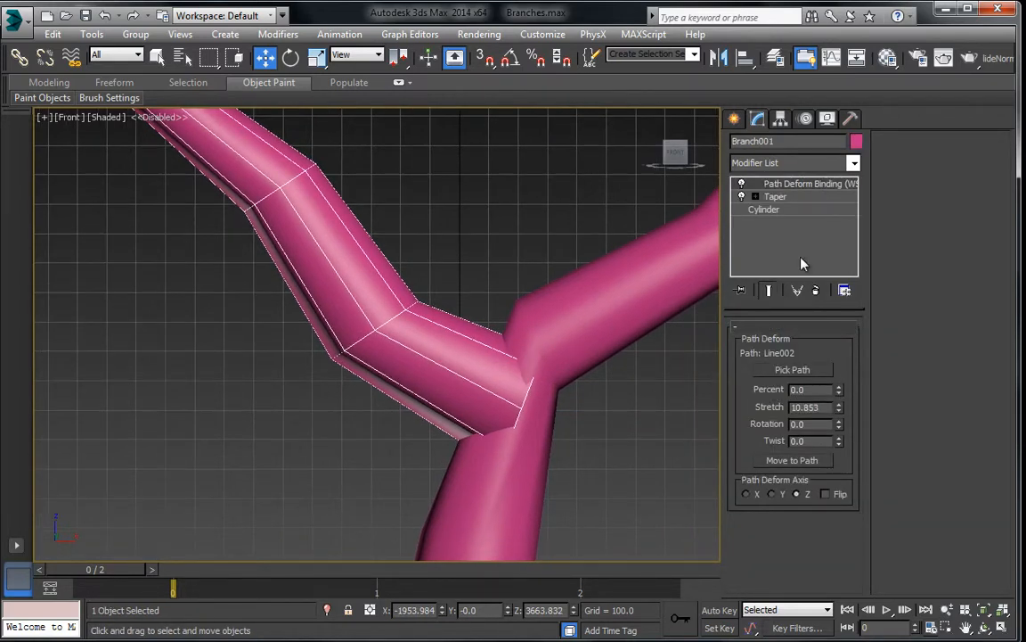
left_click(771, 210)
left_click_drag(852, 347, 851, 348)
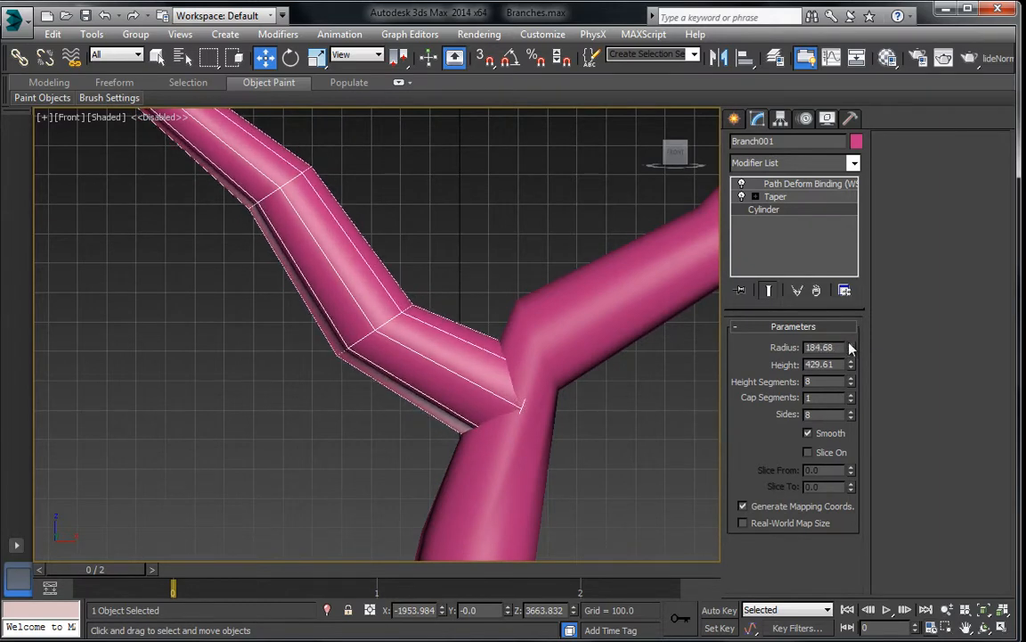
Raise the first vertex of the left branch's line inside the trunk, closer to the fork with the other limb
left_click(485, 280)
key("F3")
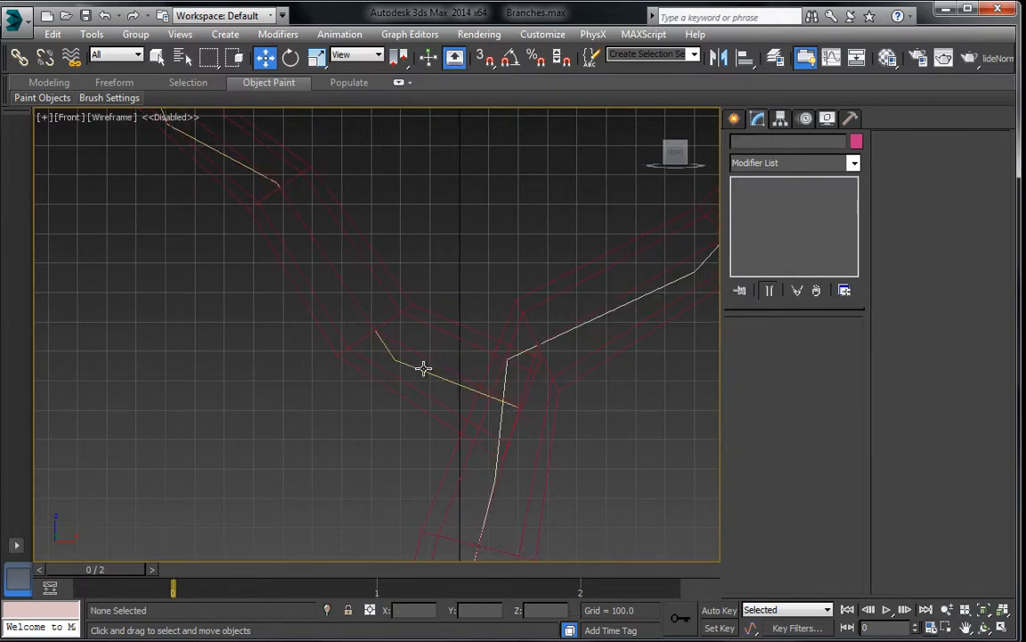
left_click(423, 368)
left_click(772, 383)
left_click(517, 405)
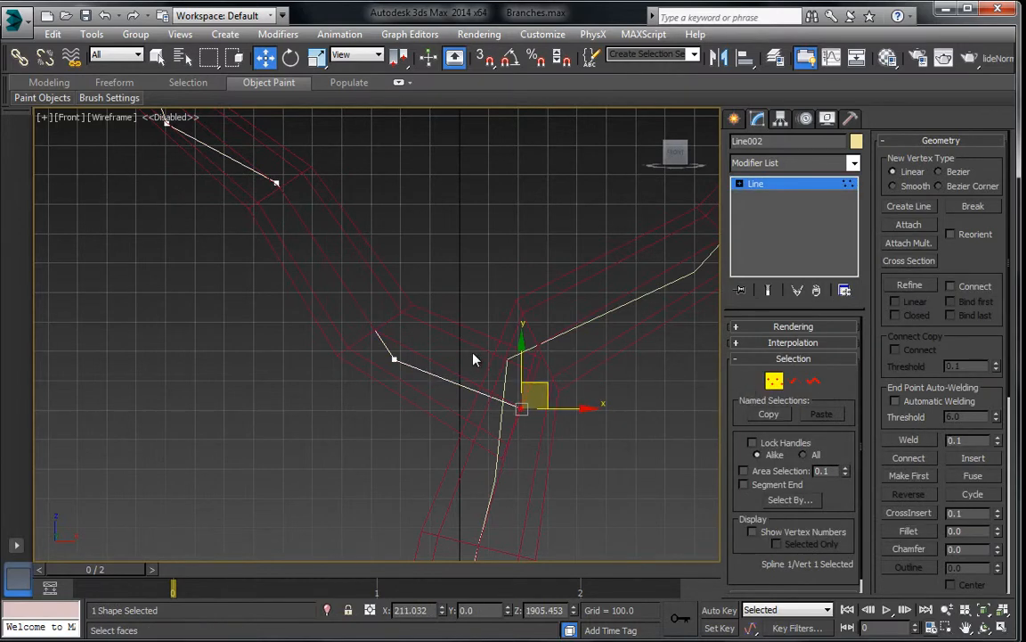
key("F3")
left_click_drag(546, 350, 545, 350)
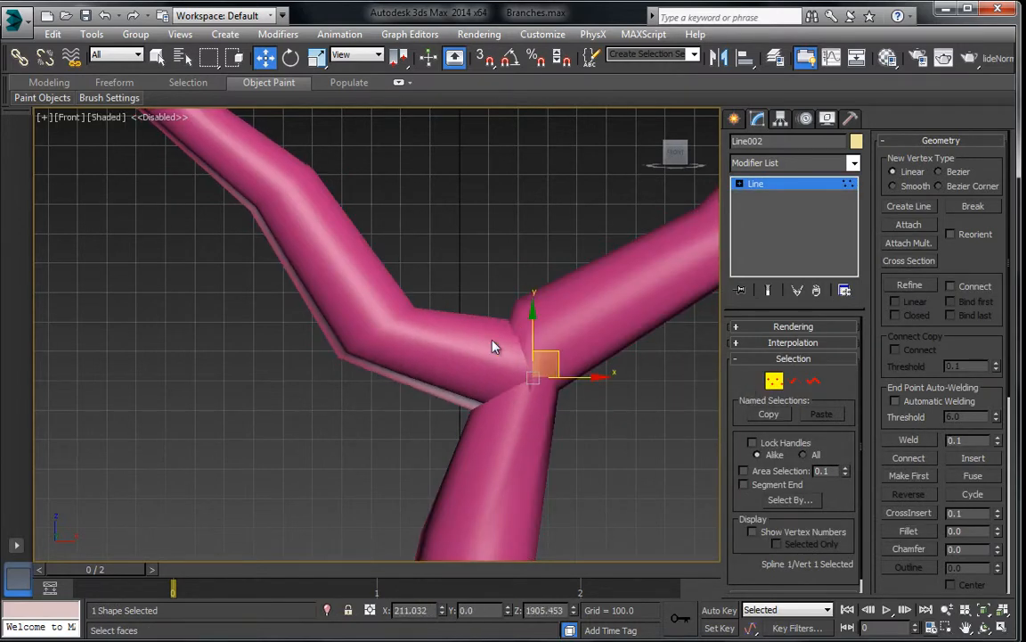
Reposition the line's second to fourth vertices to bend the lower branch, placing the fourth at about X -1060, Z 3126
key("F3")
left_click_drag(344, 307, 399, 377)
left_click_drag(411, 335, 403, 285)
middle_click_drag(380, 309, 433, 460)
left_click_drag(303, 315, 342, 302)
middle_click_drag(316, 318, 404, 434)
left_click_drag(277, 359, 334, 415)
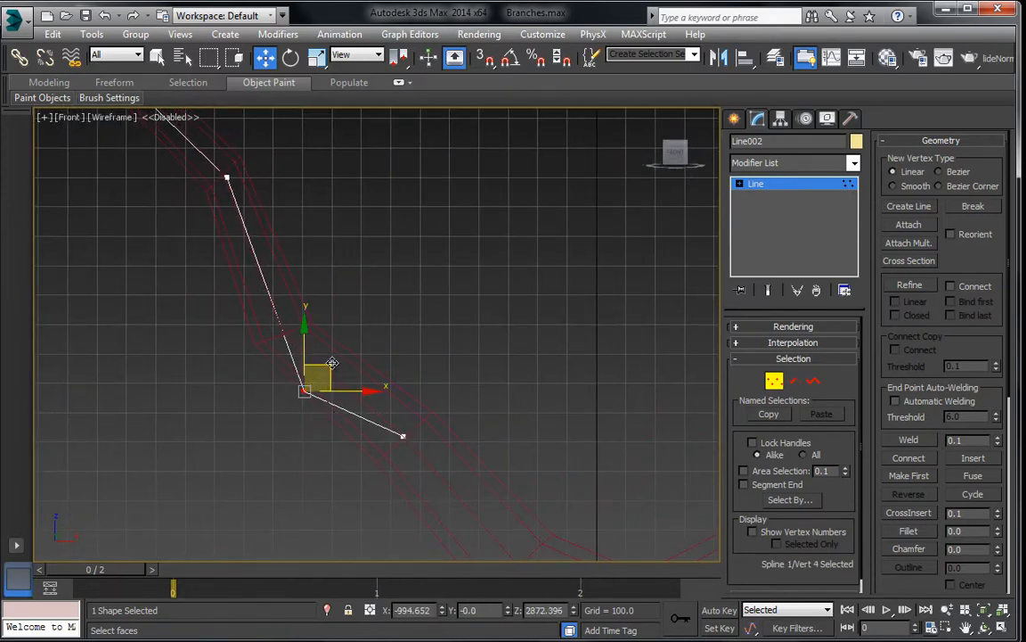
left_click_drag(331, 363, 313, 288)
Reshape the line's middle: vertex 5 to about X -1319, Z 3652, vertex 6 to about X -1725, Z 4117, and vertex 7 outward
middle_click_drag(294, 258, 402, 428)
left_click_drag(303, 306, 369, 375)
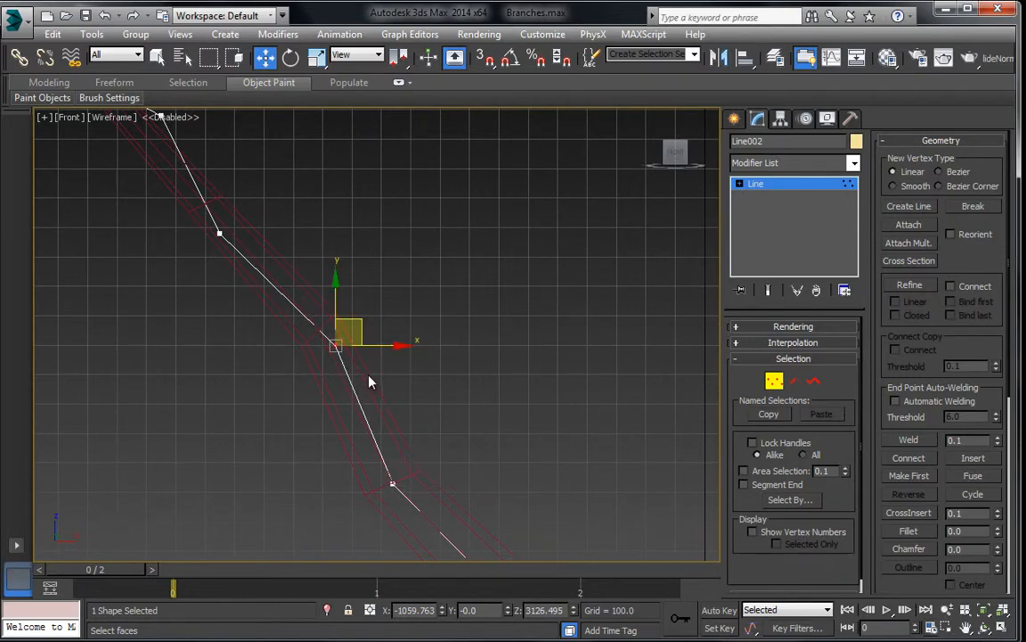
left_click_drag(350, 319, 330, 303)
middle_click_drag(294, 267, 430, 401)
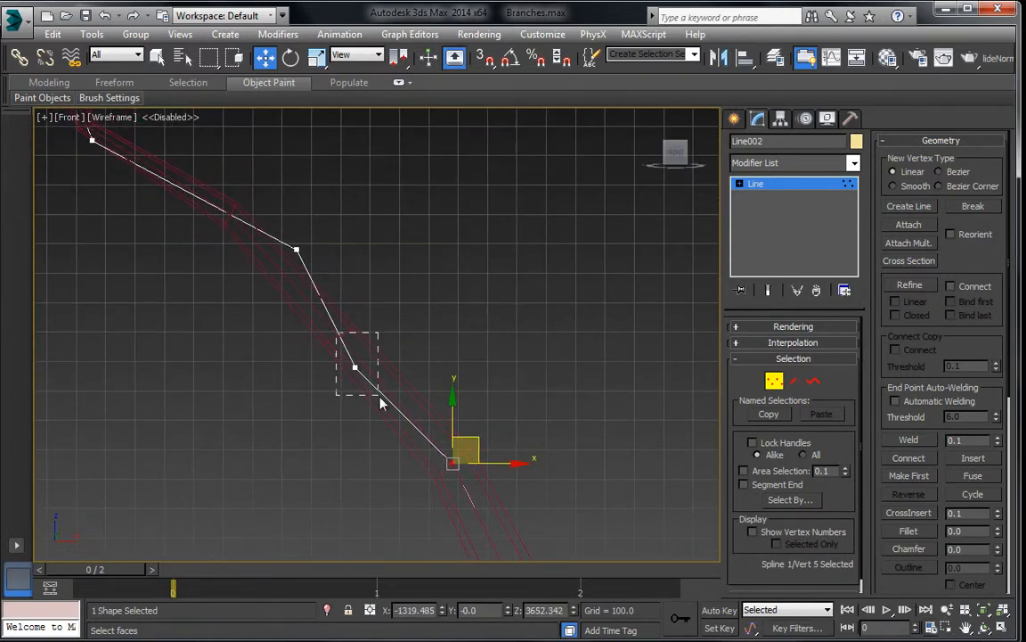
left_click_drag(379, 396, 353, 339)
middle_click_drag(282, 231, 377, 355)
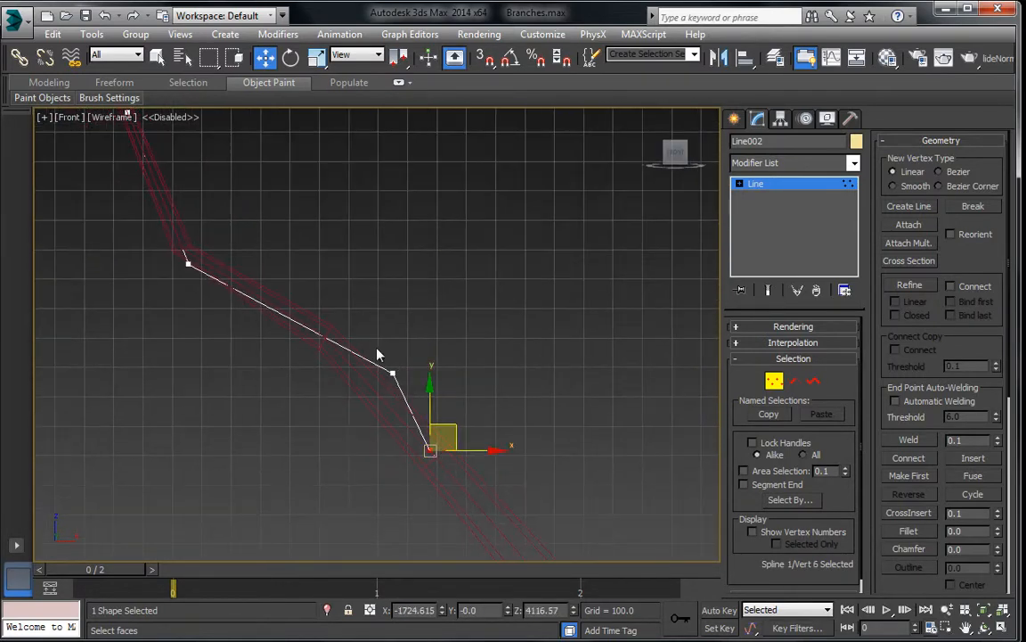
left_click_drag(378, 354, 426, 395)
left_click_drag(419, 347, 319, 366)
Adjust the line's eighth vertex slightly and move its last vertex to about X -2763, Z 5338
middle_click_drag(187, 264, 343, 436)
scroll(324, 417, "up", 5)
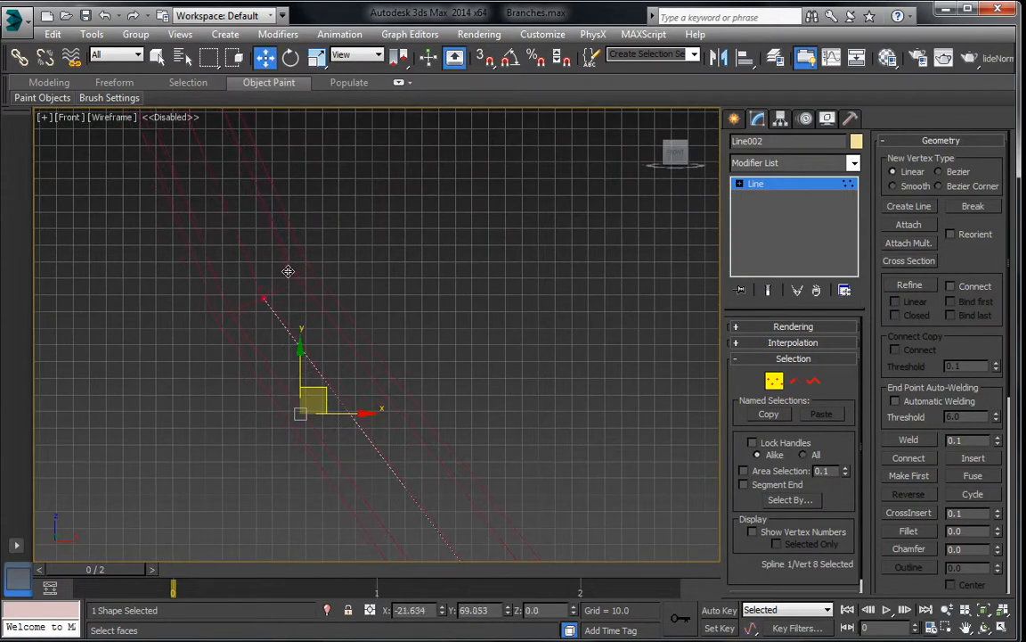
scroll(289, 285, "down", 5)
left_click(296, 334)
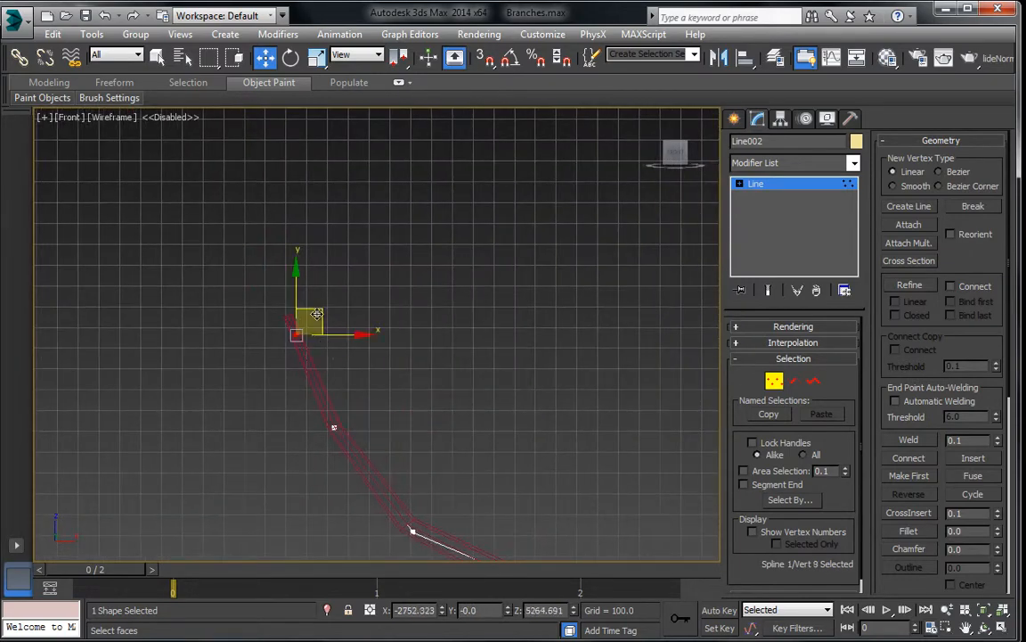
mouse_move(316, 306)
left_mouse_down()
mouse_move(328, 321)
mouse_move(313, 291)
left_mouse_up()
key("F3")
middle_click_drag(308, 409, 378, 350)
scroll(321, 277, "down", 4)
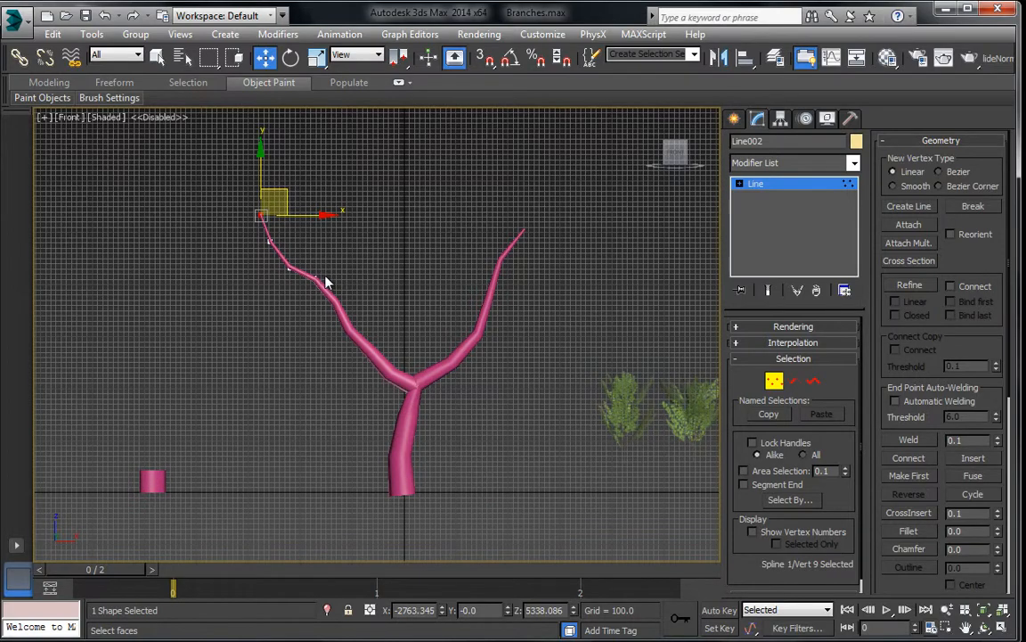
Shift the upper part of the branch's line slightly toward the trunk and try the Rotate tool on its last three vertices
middle_click_drag(342, 292, 398, 273)
scroll(340, 281, "up", 2)
scroll(351, 295, "down", 2)
left_click_drag(384, 345, 425, 344)
left_click_drag(228, 188, 365, 248)
right_click(365, 249)
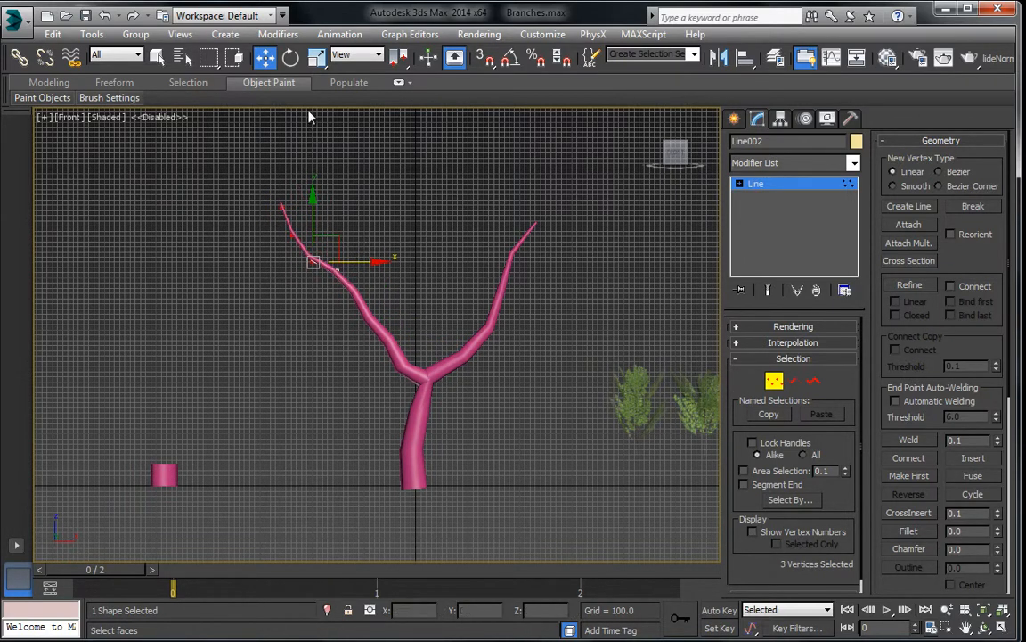
left_click(291, 60)
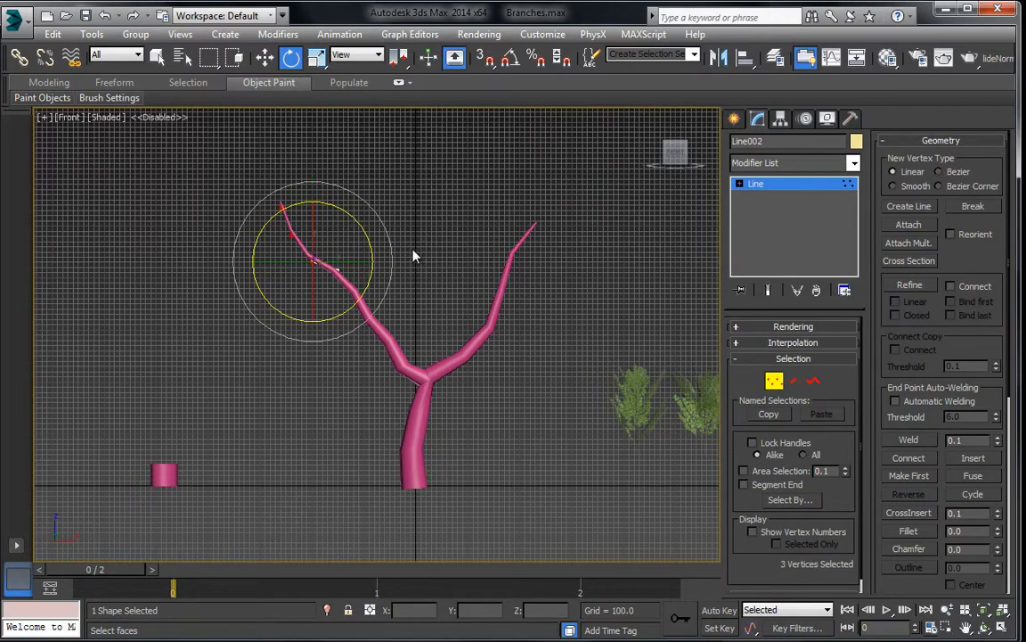
left_click(264, 58)
left_click(270, 268)
Move the line's fifth vertex horizontally toward the trunk, to about X -864
key("F3")
middle_click_drag(301, 295, 302, 308)
scroll(353, 327, "up", 3)
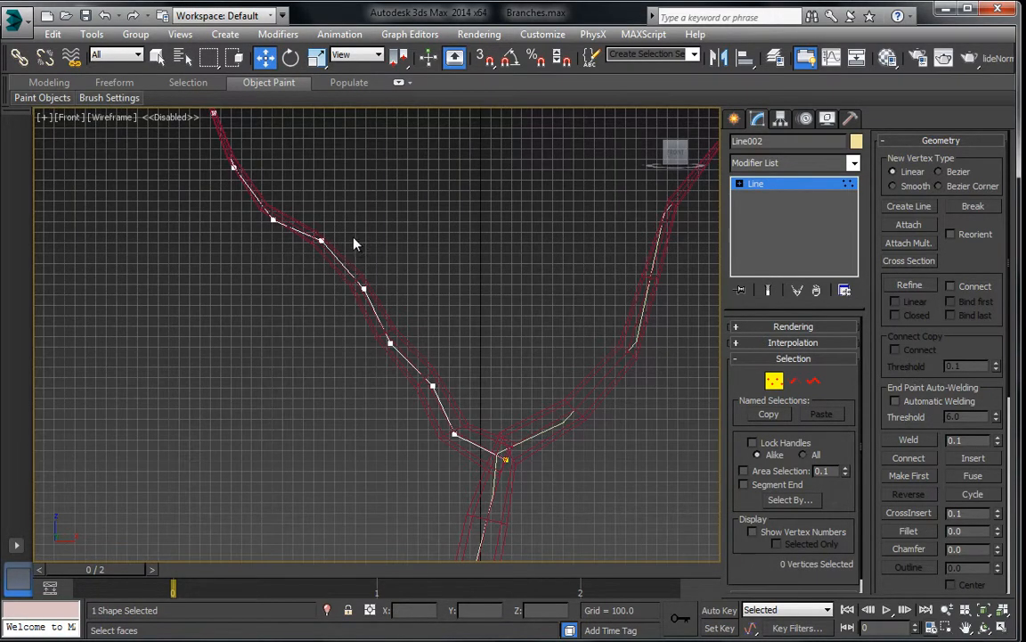
left_click_drag(407, 307, 406, 306)
left_click_drag(374, 262, 400, 262)
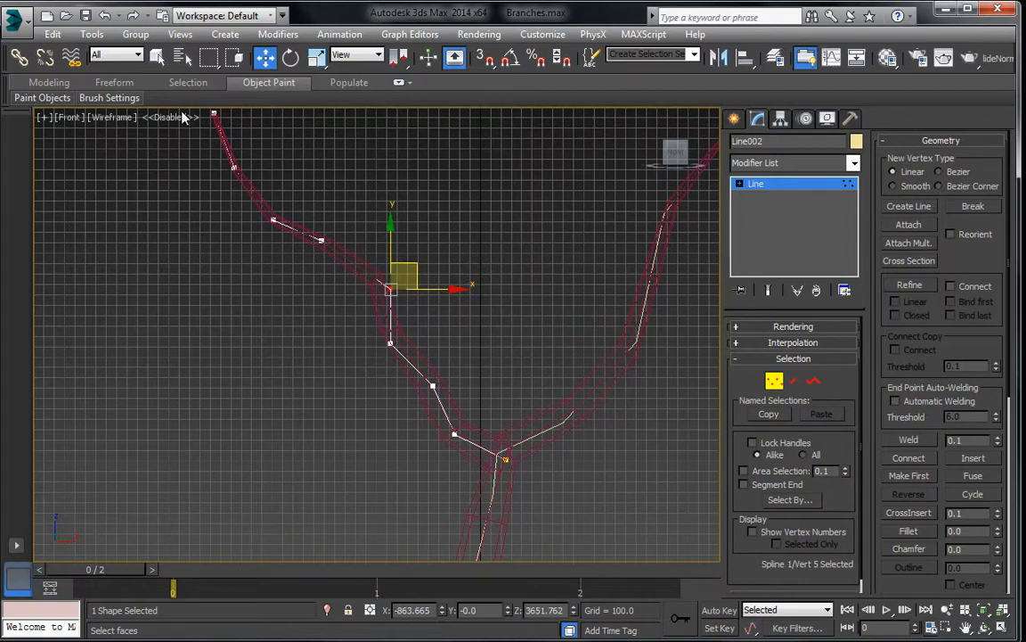
Shift the line's last four vertices up and toward the trunk, and move the fifth vertex slightly back outward
middle_click_drag(181, 115, 196, 245)
left_click_drag(358, 403, 357, 403)
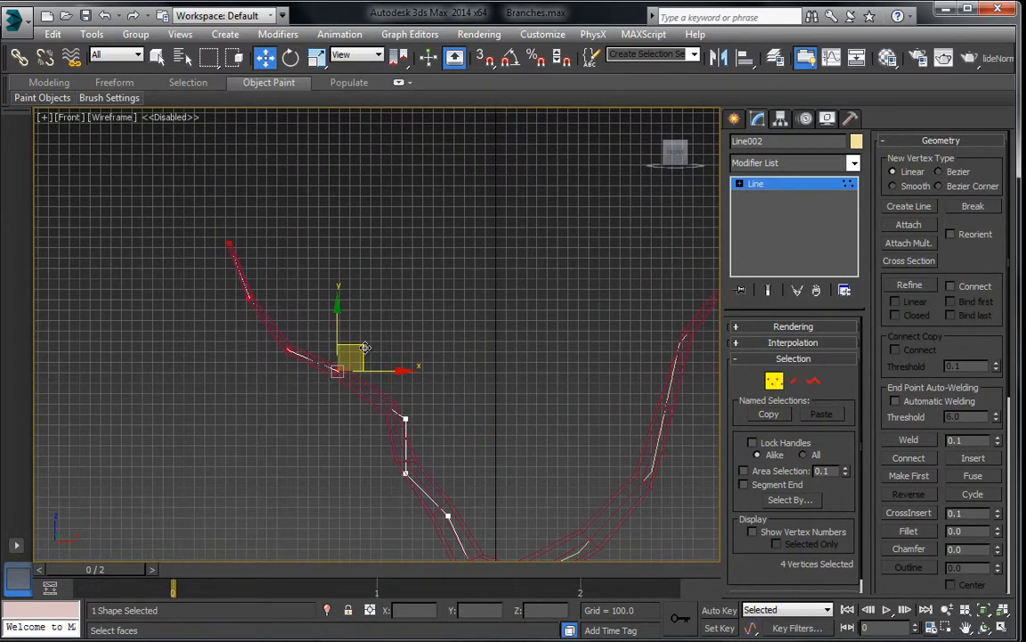
left_click_drag(366, 348, 403, 333)
left_click(409, 403)
left_click(406, 418)
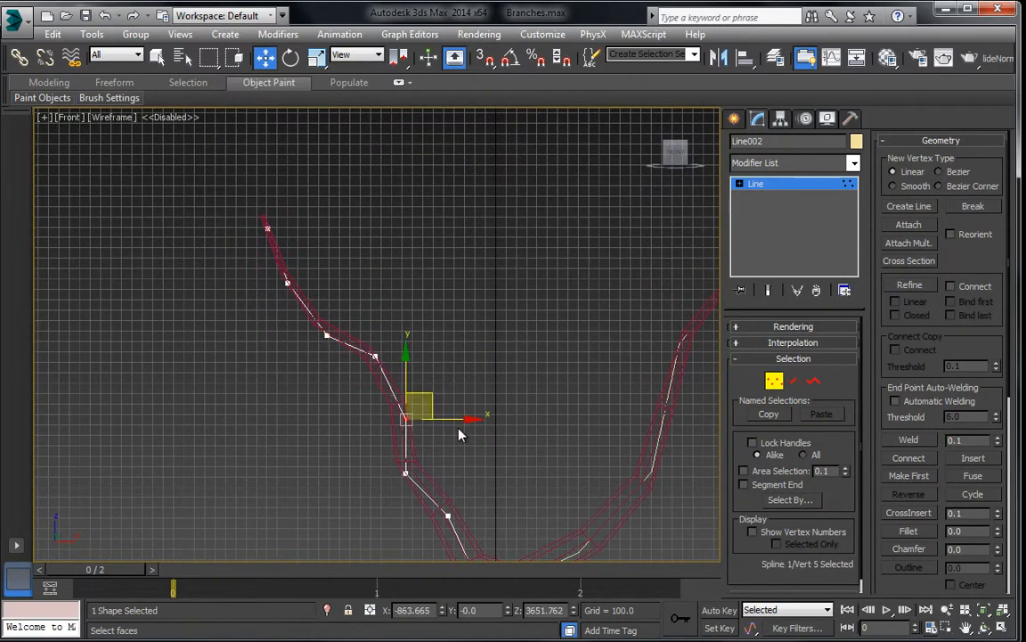
left_click_drag(441, 419, 417, 423)
Refine the branch's upper bends, placing vertex 6 at about X -1168, Z 4241 and vertex 8 at about X -1991, Z 4957
left_click_drag(310, 306, 342, 286)
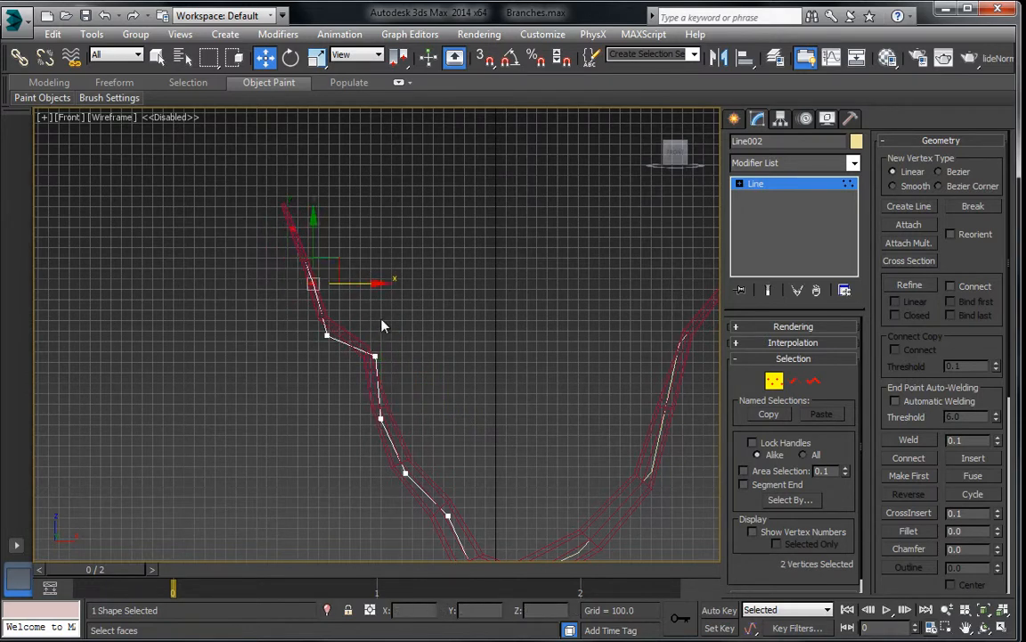
left_click(374, 356)
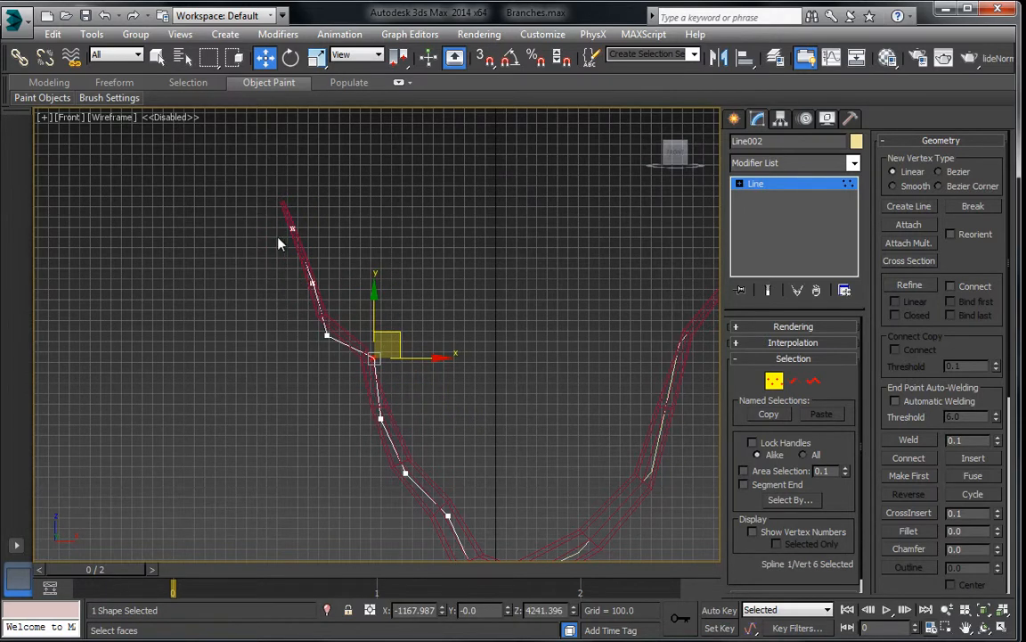
left_click_drag(330, 304, 323, 285)
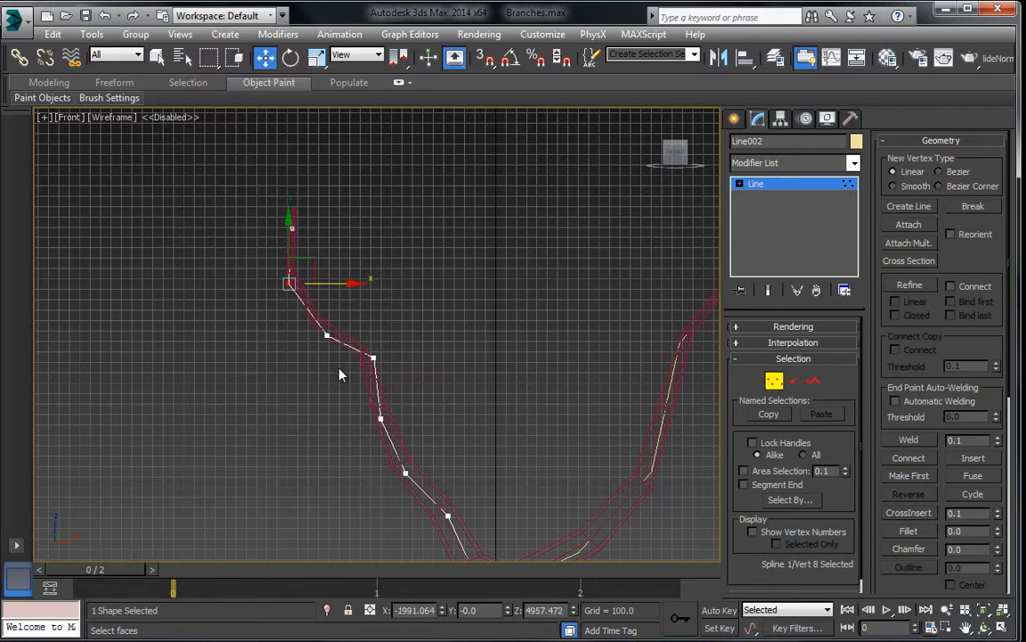
Move the line's fourth vertex to about X -944, Z 3081
middle_click_drag(455, 461, 446, 373)
left_click_drag(391, 410, 389, 410)
left_click_drag(415, 360, 409, 365)
In the Left view, offset the line's fourth vertex sideways by about 270 and its fifth by about 239
key("l")
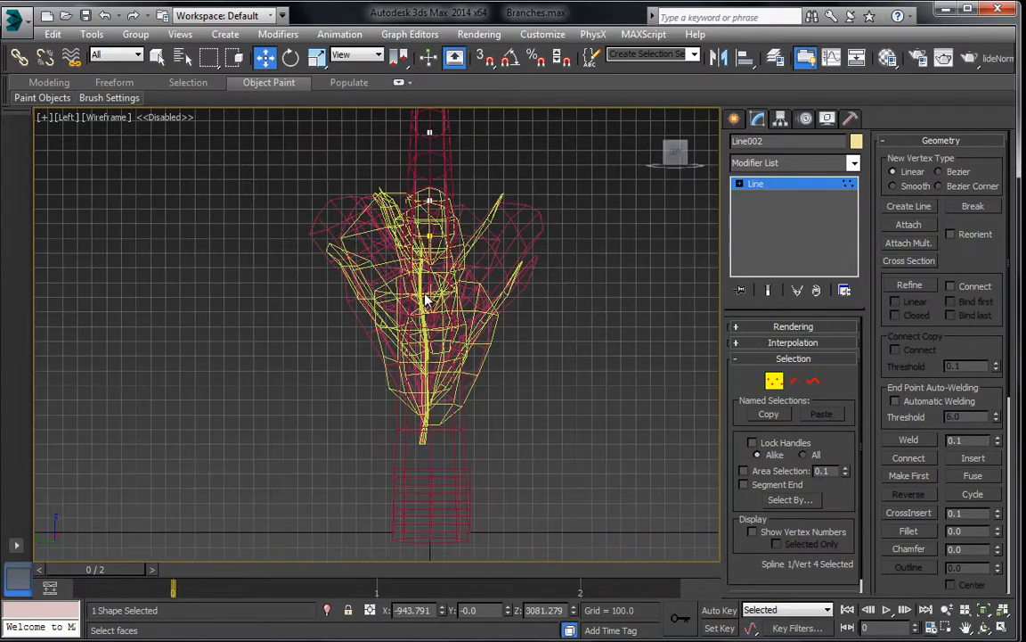
left_click_drag(445, 278, 474, 277)
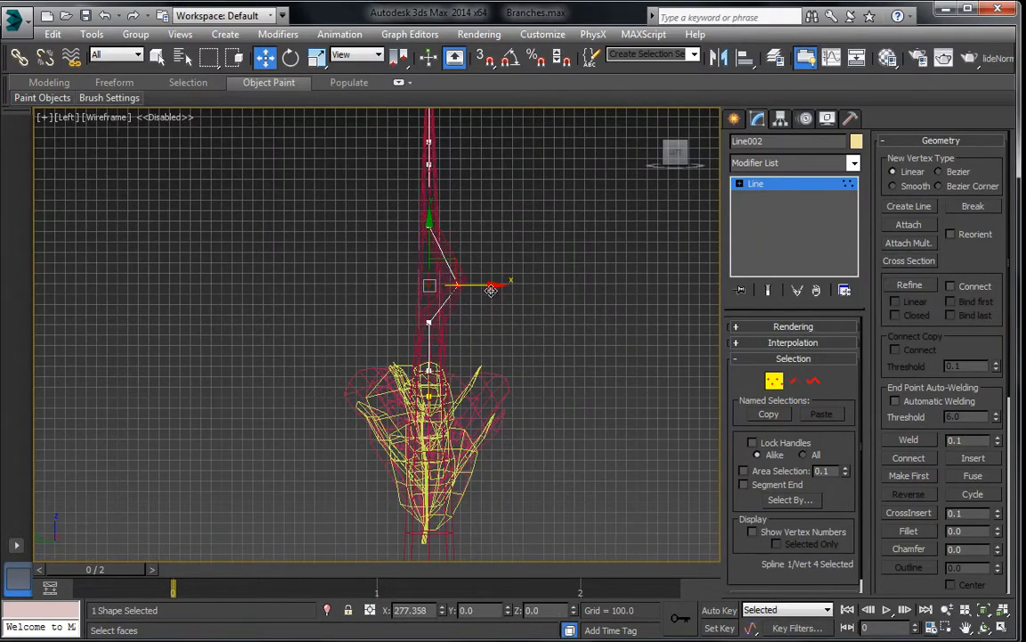
middle_click_drag(429, 227, 428, 280)
left_click(428, 281)
left_click_drag(462, 284, 490, 284)
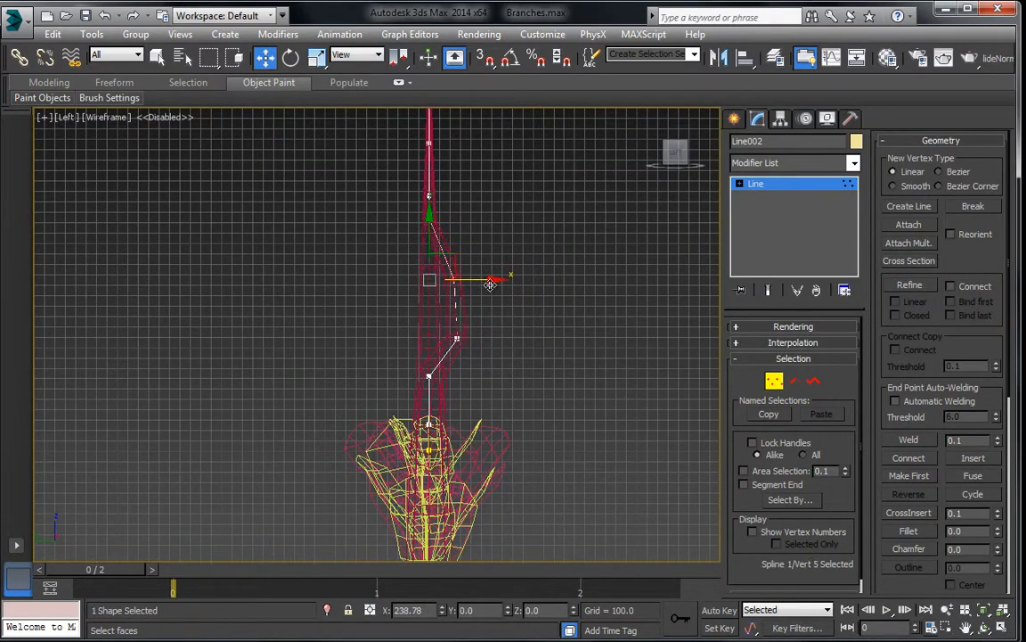
Offset the line's last four vertices farther sideways in depth, and bring the end vertex back to about Y -268
middle_click_drag(384, 244, 378, 319)
left_click_drag(373, 137, 507, 296)
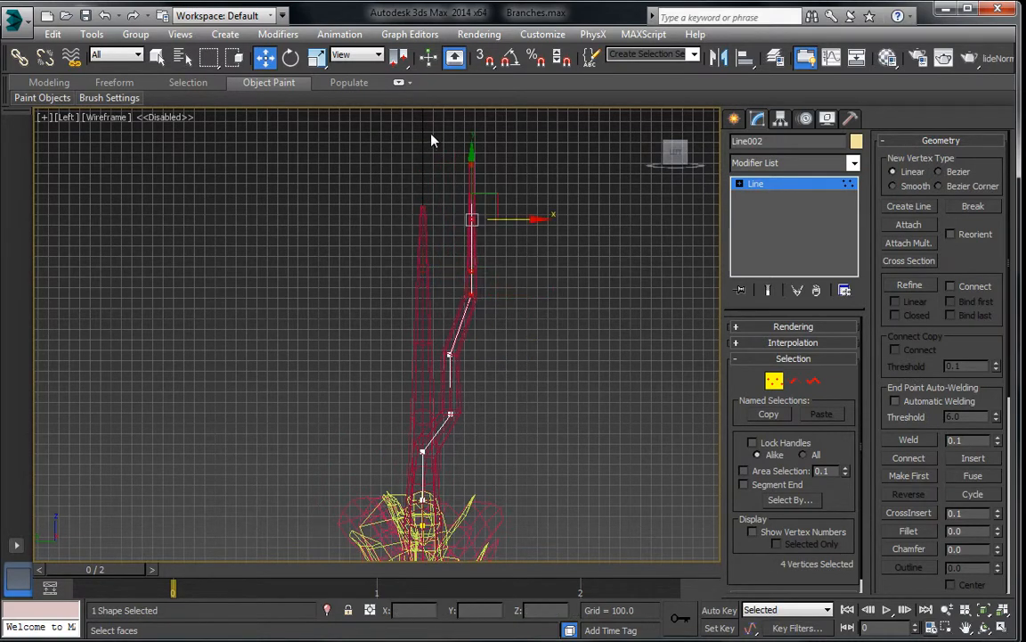
left_click_drag(501, 219, 487, 219)
left_click_drag(431, 139, 491, 167)
mouse_move(423, 232)
middle_mouse_down()
mouse_move(420, 248)
mouse_move(427, 223)
middle_mouse_up()
In the Top view, move the line's sixth vertex along Y toward the trunk's axis to soften the sharp bend
key("t")
key("F3")
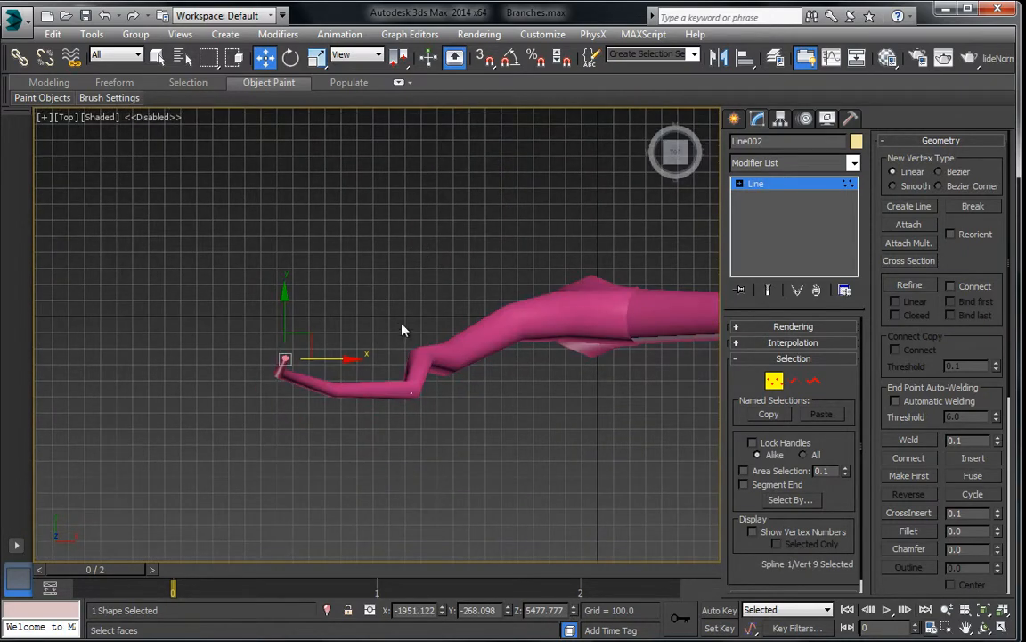
mouse_move(447, 323)
middle_mouse_down()
mouse_move(344, 317)
mouse_move(398, 331)
middle_mouse_up()
scroll(428, 320, "down", 3)
scroll(397, 331, "up", 2)
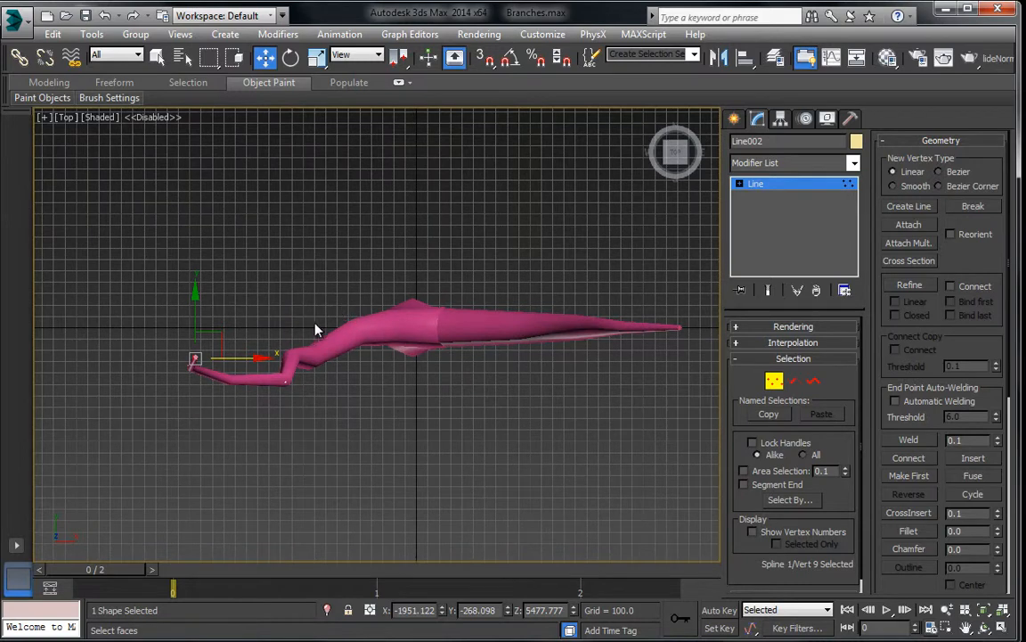
scroll(315, 330, "up", 4)
key("F3")
left_click(336, 398)
key("F3")
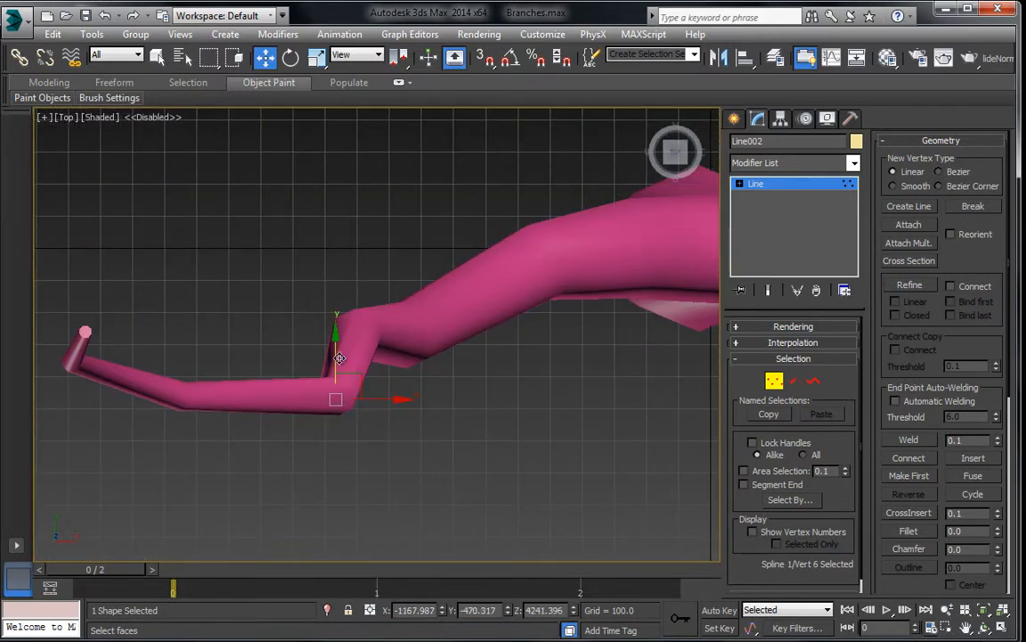
mouse_move(340, 357)
left_mouse_down()
mouse_move(337, 340)
mouse_move(488, 302)
left_mouse_up()
Move the line's fourth vertex along Y to about -202 in the Top view
key("F3")
left_click(408, 334)
key("F3")
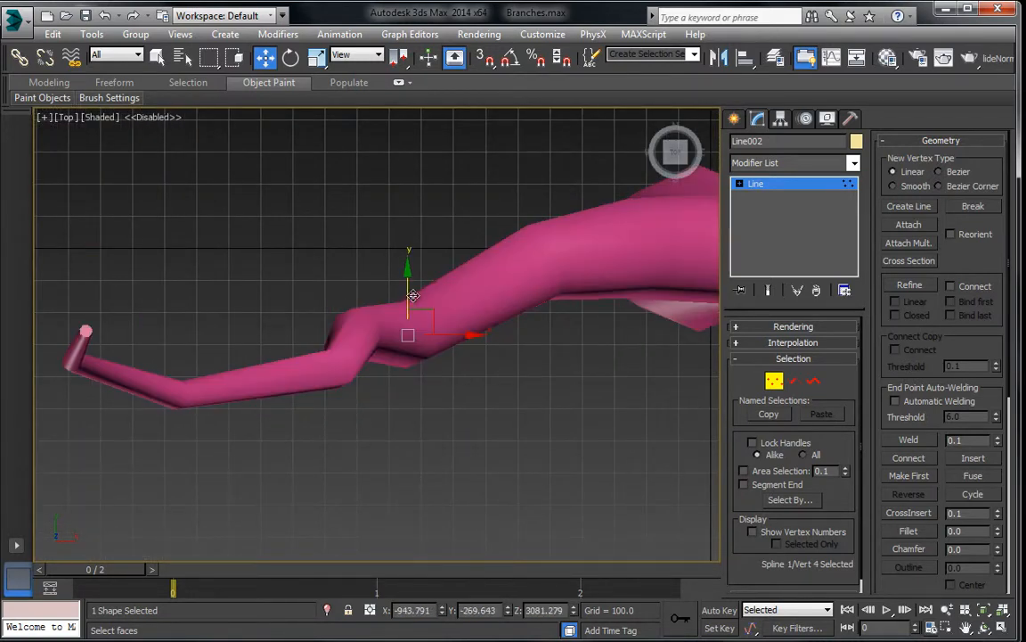
left_click_drag(411, 295, 410, 273)
scroll(417, 286, "down", 5)
middle_click_drag(469, 279, 343, 363)
scroll(323, 331, "down", 1)
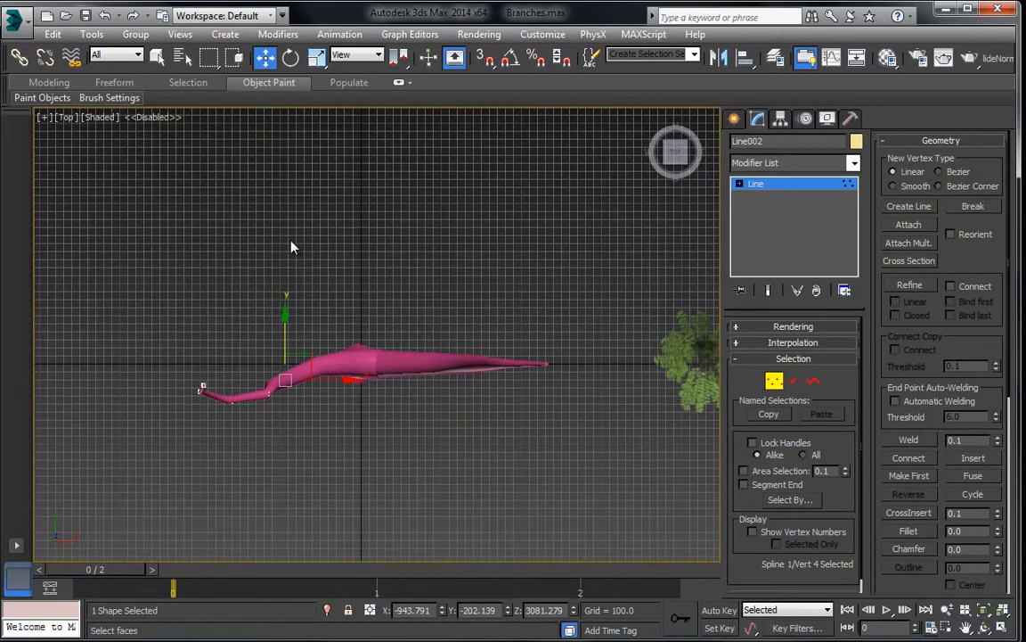
Move the line's end vertex outward in the Top view, to about X -2053, Y -331
middle_click_drag(352, 301, 380, 322)
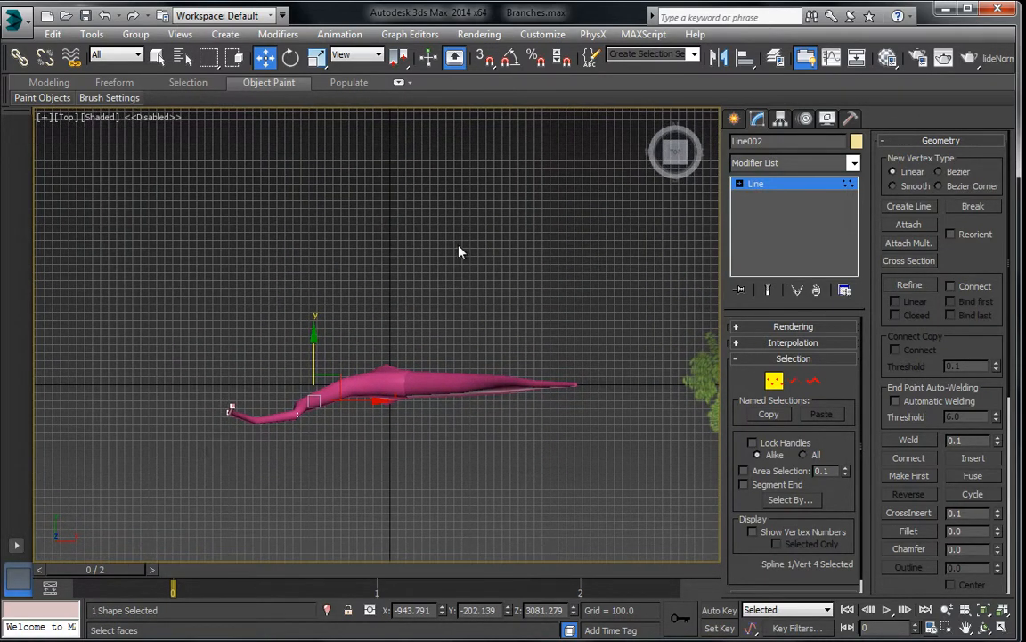
scroll(459, 252, "down", 4)
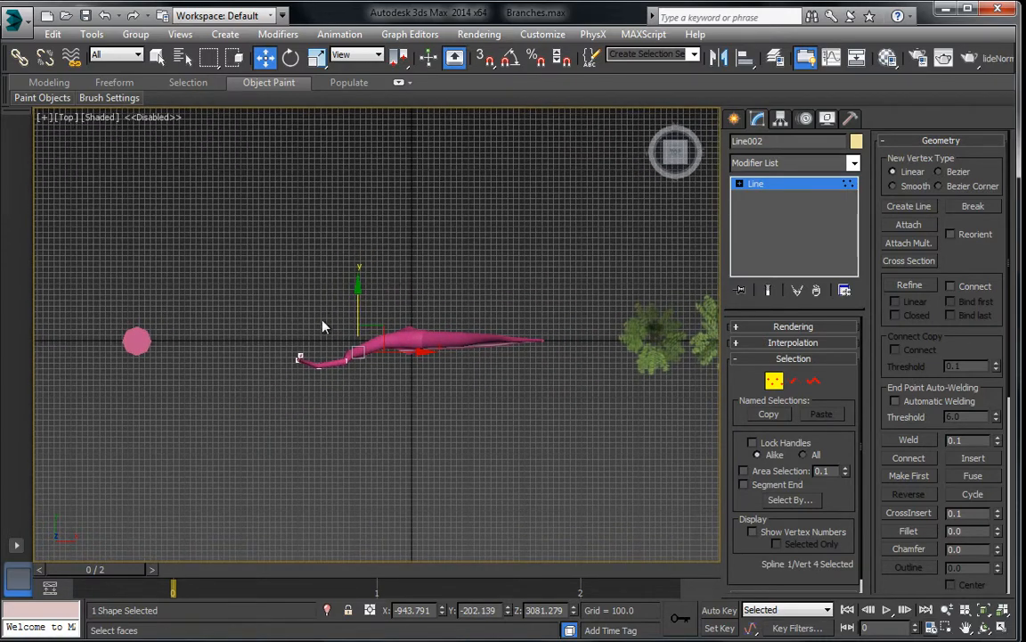
scroll(379, 320, "up", 3)
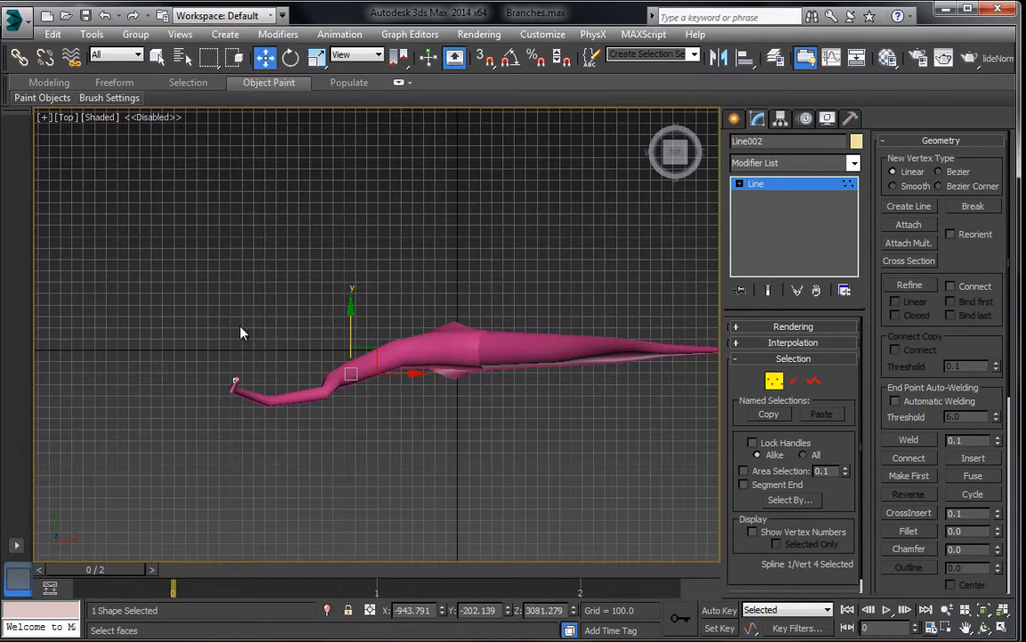
scroll(241, 333, "up", 3)
left_click_drag(285, 412, 260, 395)
middle_click_drag(446, 332, 330, 376)
scroll(330, 376, "down", 3)
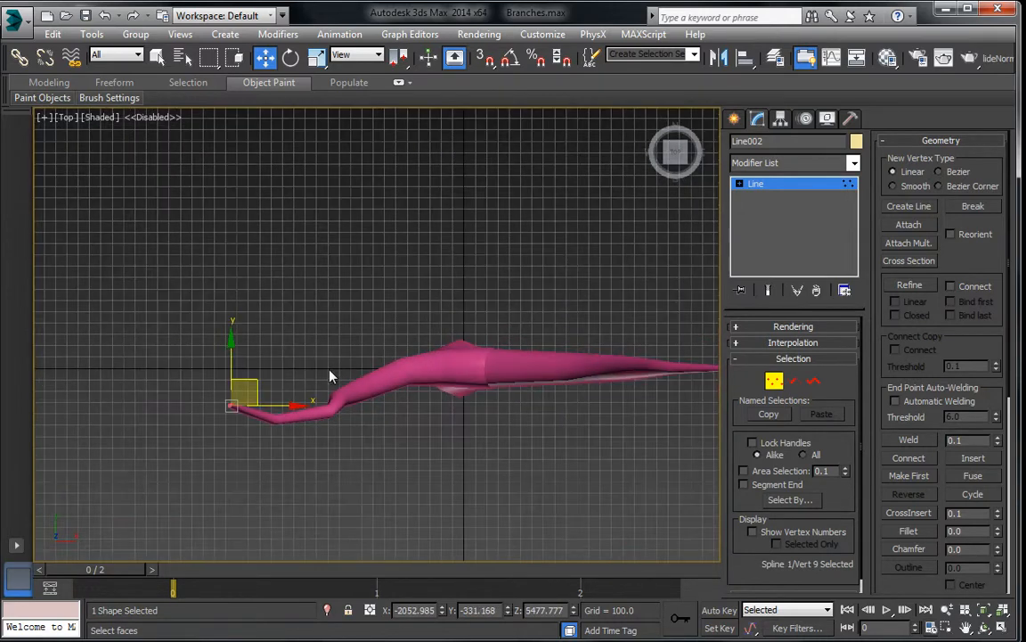
In the Top view, nudge Line002's sixth vertex slightly farther along positive Y to ease the kink
scroll(329, 382, "up", 3)
key("F3")
left_click_drag(322, 391, 354, 433)
key("F3")
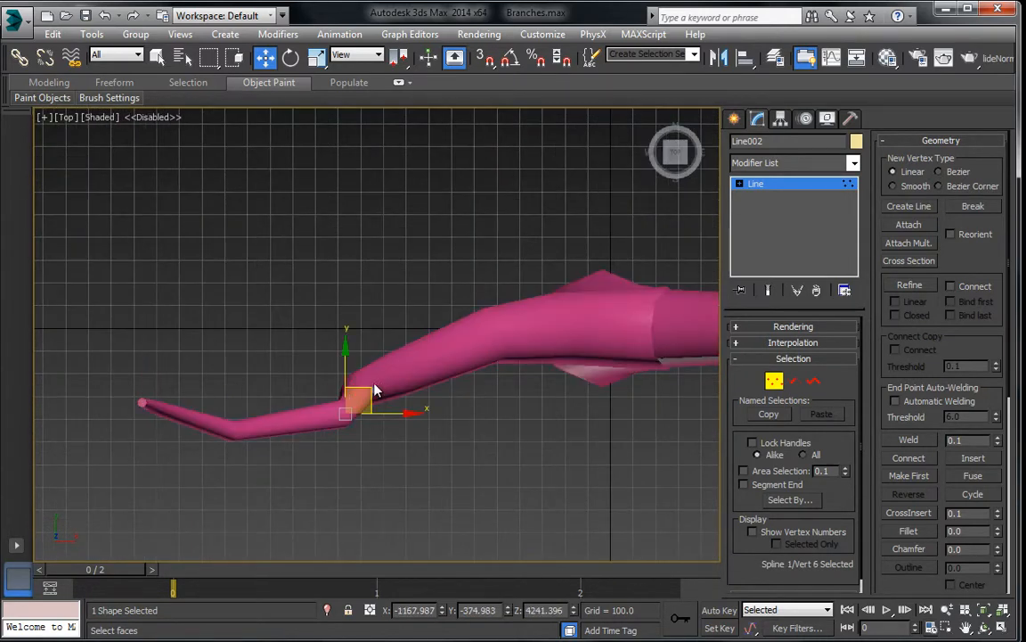
left_click_drag(373, 388, 373, 380)
middle_click_drag(456, 359, 213, 361)
left_click(700, 164)
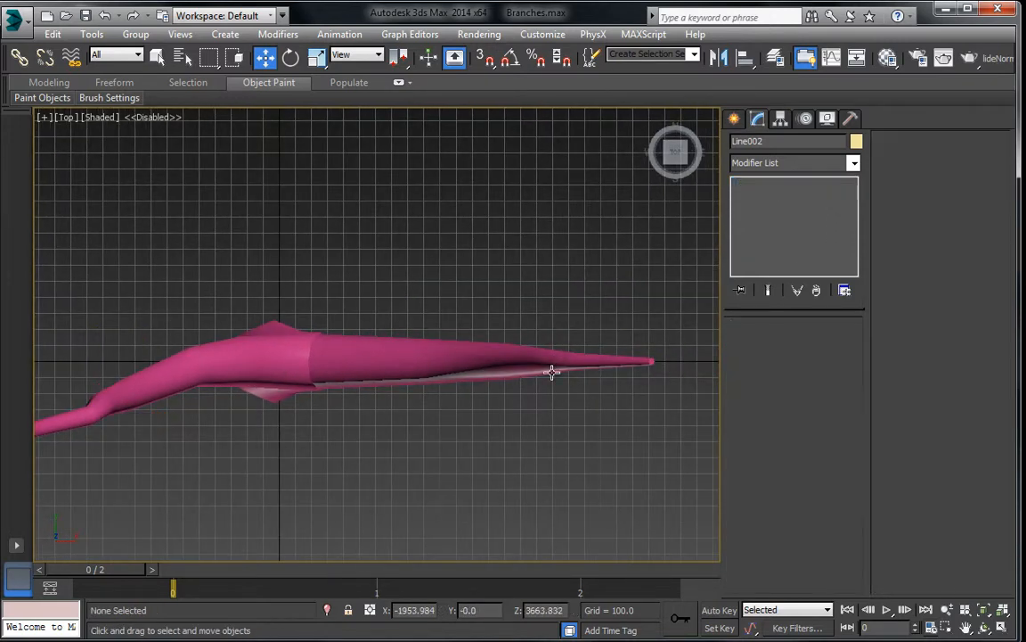
Select Line001 in wireframe and move its three outermost vertices along positive Y in the Top view
key("F3")
left_click(550, 361)
left_click(548, 360)
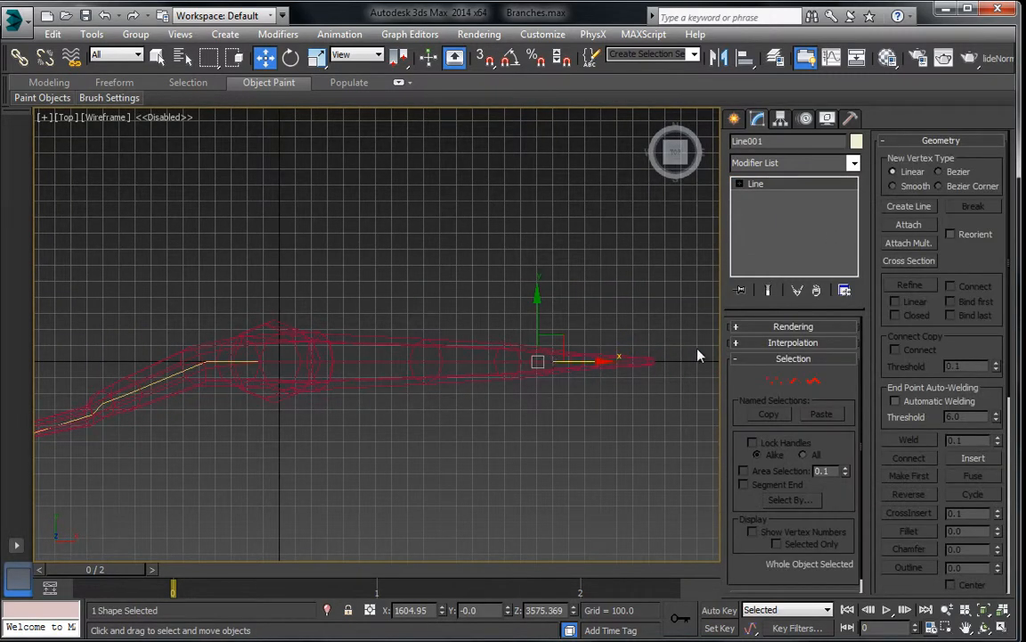
left_click(774, 381)
left_click_drag(652, 406, 652, 405)
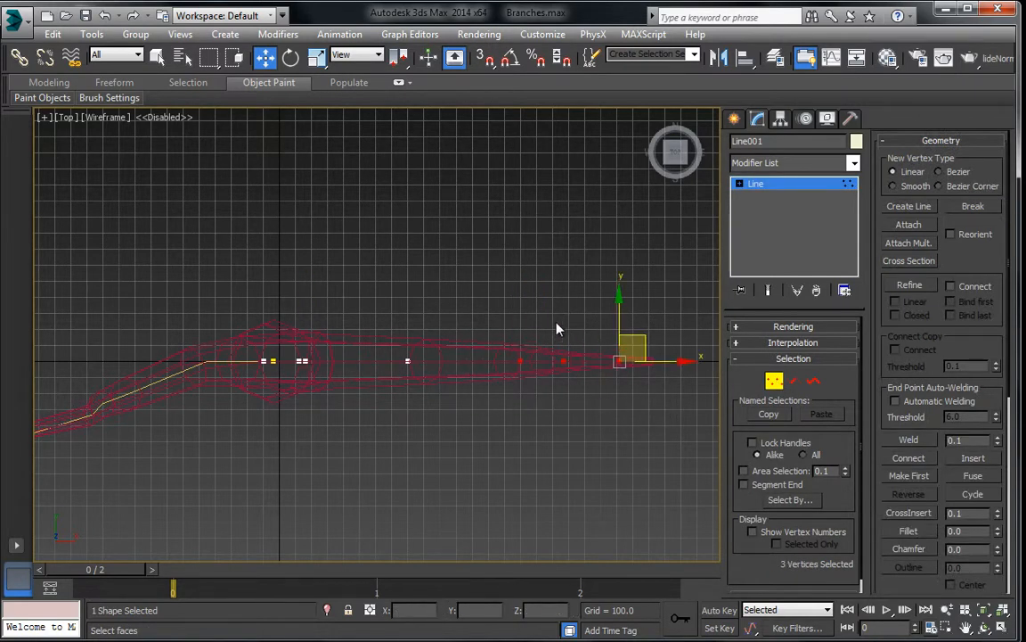
left_click_drag(617, 323, 616, 301)
Raise Line001's next-to-last vertex along Y and lower the vertex near the branch's middle slightly below the axis in the Top view
left_click(581, 308)
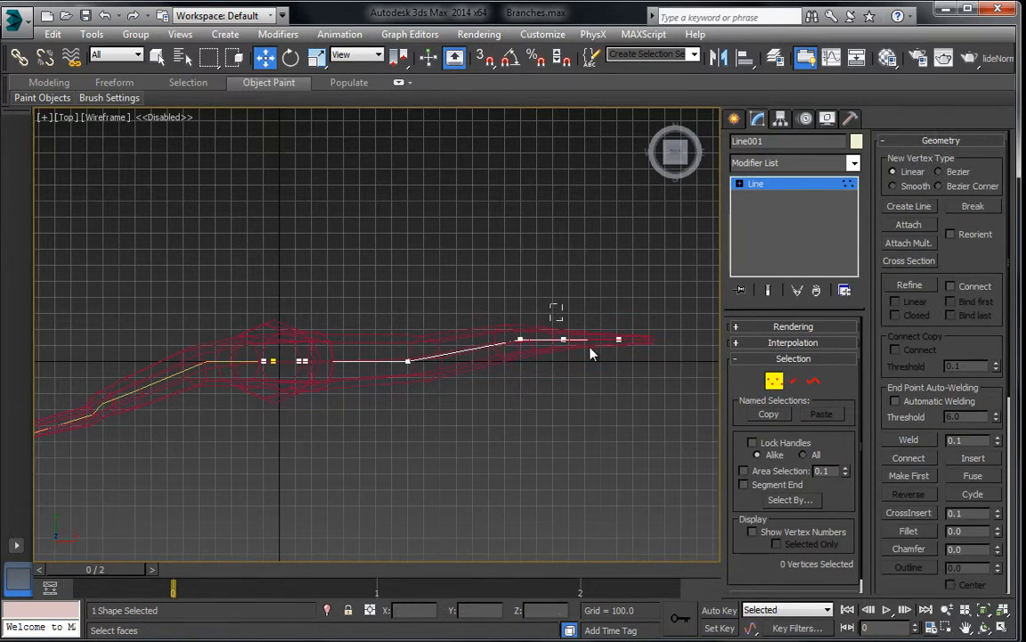
left_click_drag(611, 374, 602, 371)
left_click_drag(565, 286, 566, 277)
left_click(409, 360)
left_click_drag(407, 324, 407, 332)
left_click(750, 184)
left_click(467, 245)
scroll(370, 298, "down", 3)
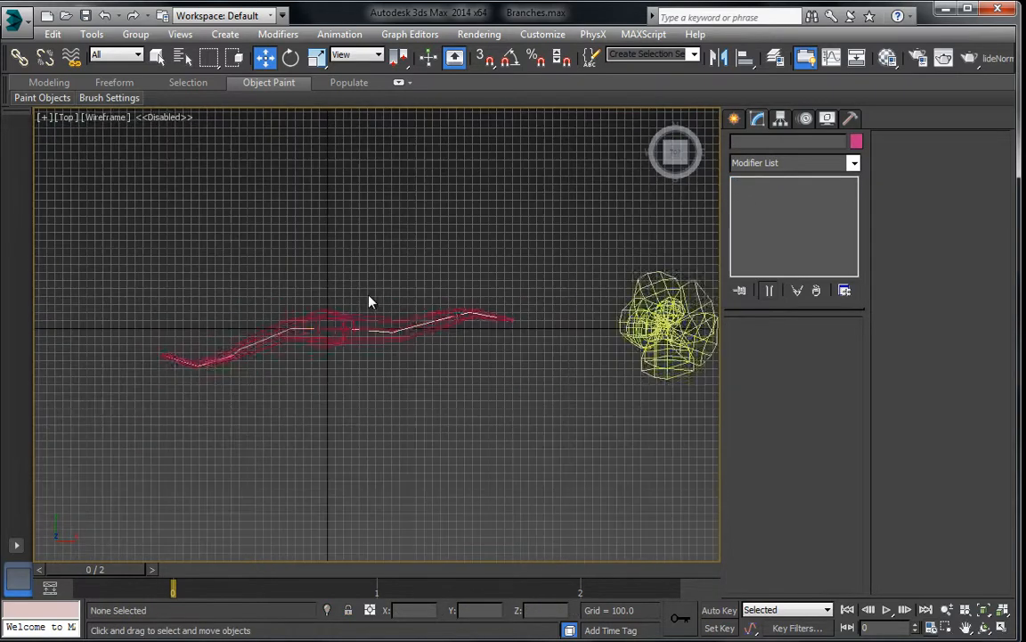
Examine the shapes of the branches and their joints with the trunk in shaded Left and Perspective views
key("F3")
middle_click_drag(355, 301, 378, 320)
key("l")
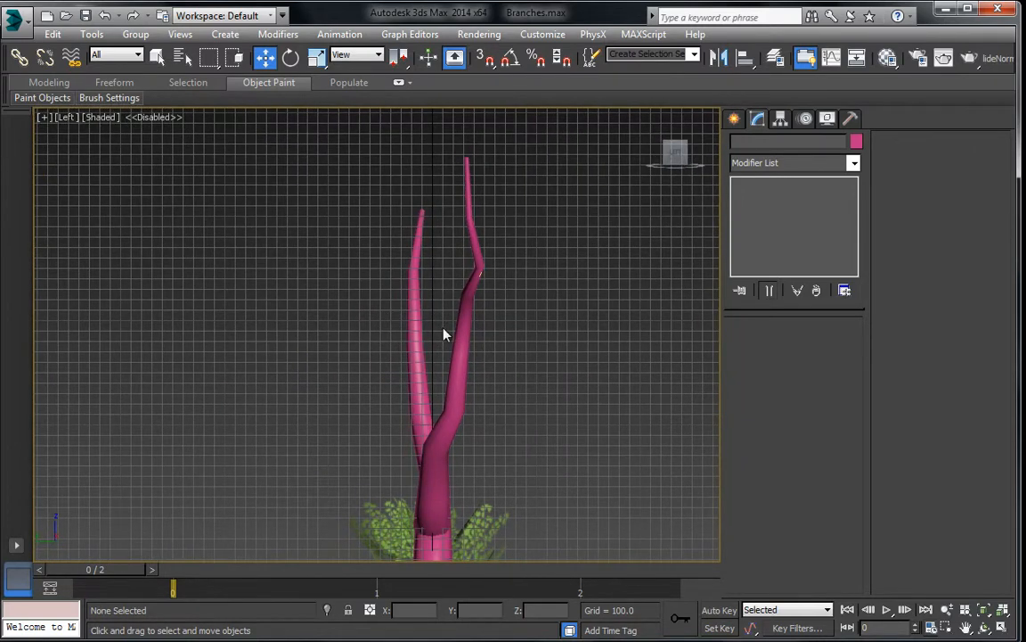
middle_click_drag(337, 346, 385, 339)
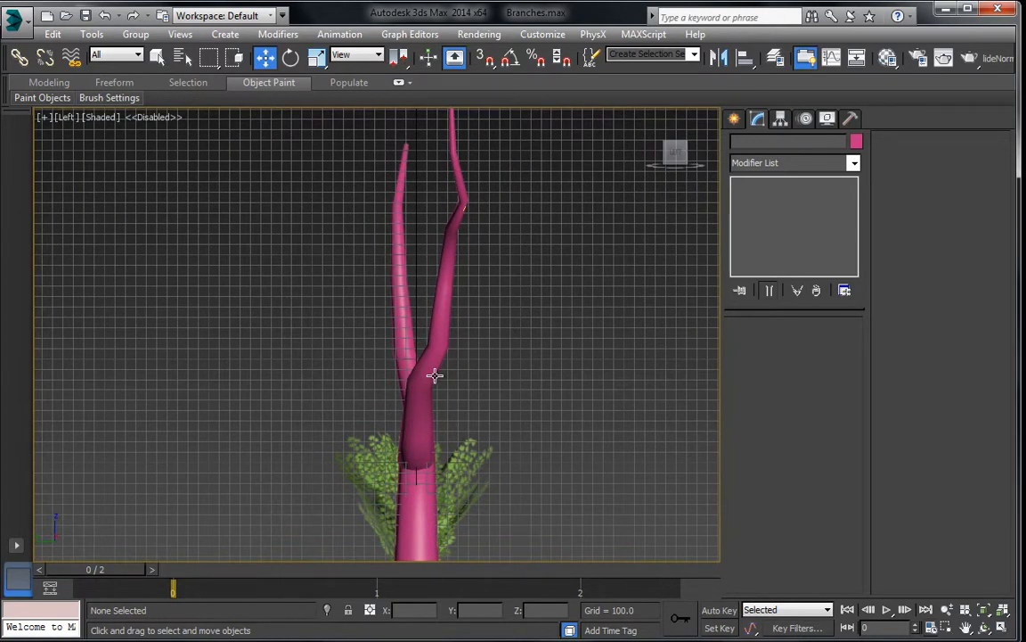
middle_click_drag(312, 289, 326, 340)
middle_click_drag(475, 373, 437, 341)
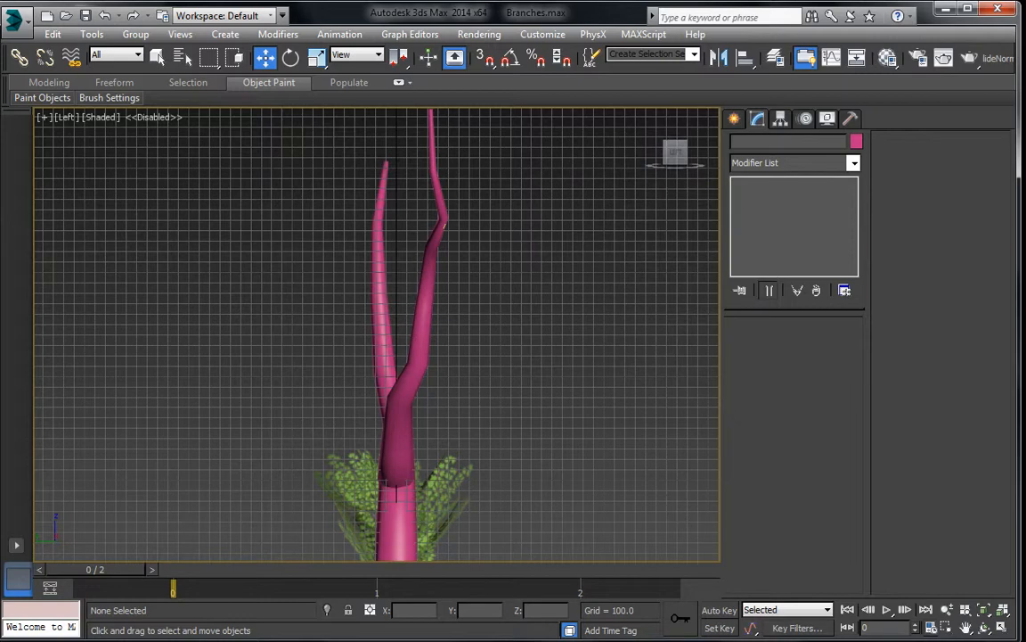
scroll(456, 429, "down", 3)
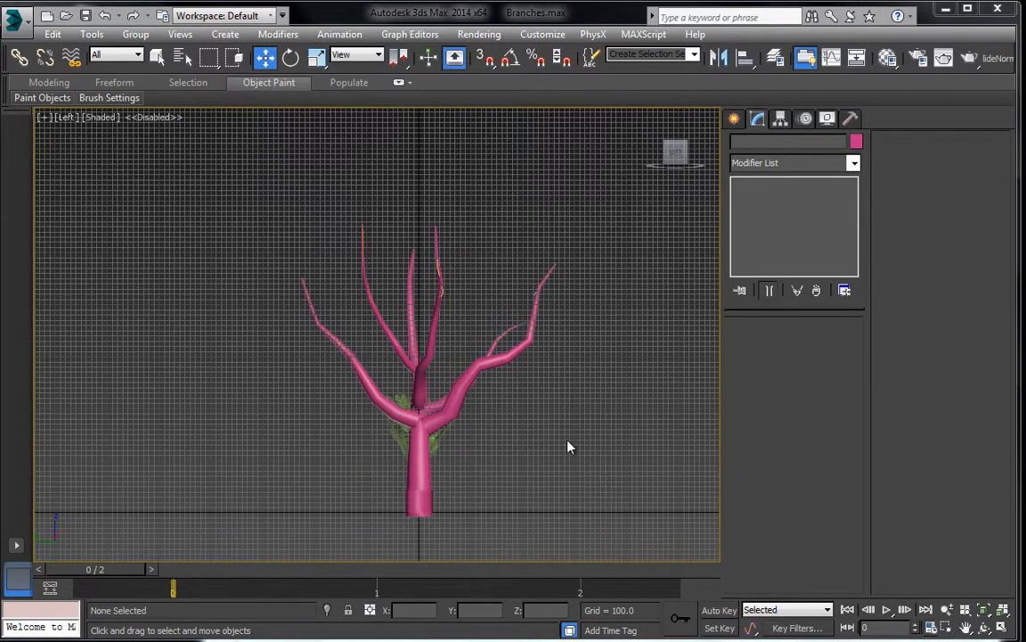
key("p")
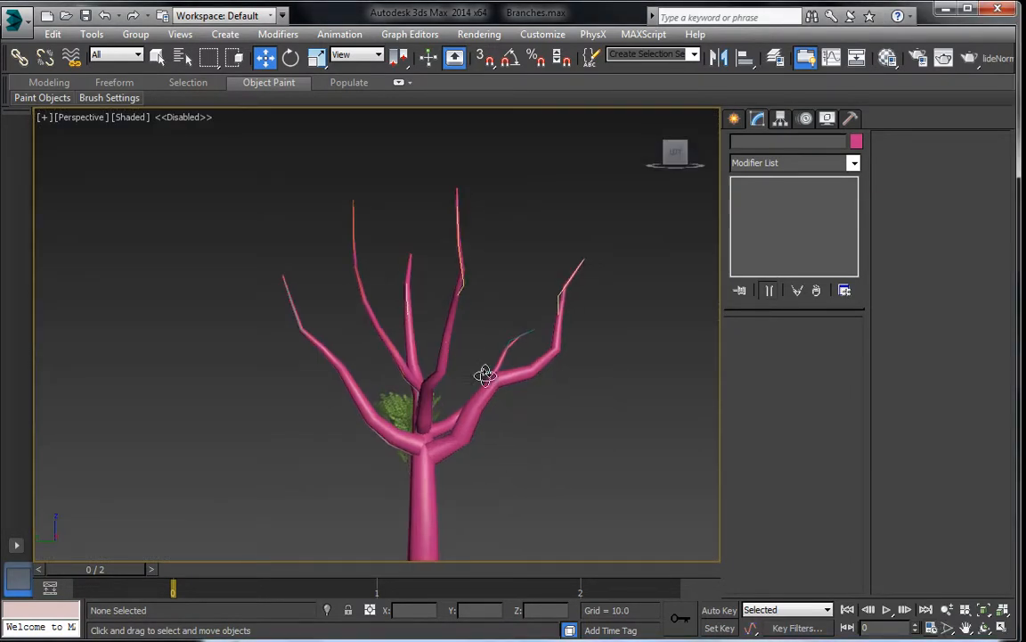
middle_click_drag(484, 374, 507, 347, "alt")
scroll(453, 355, "up", 4)
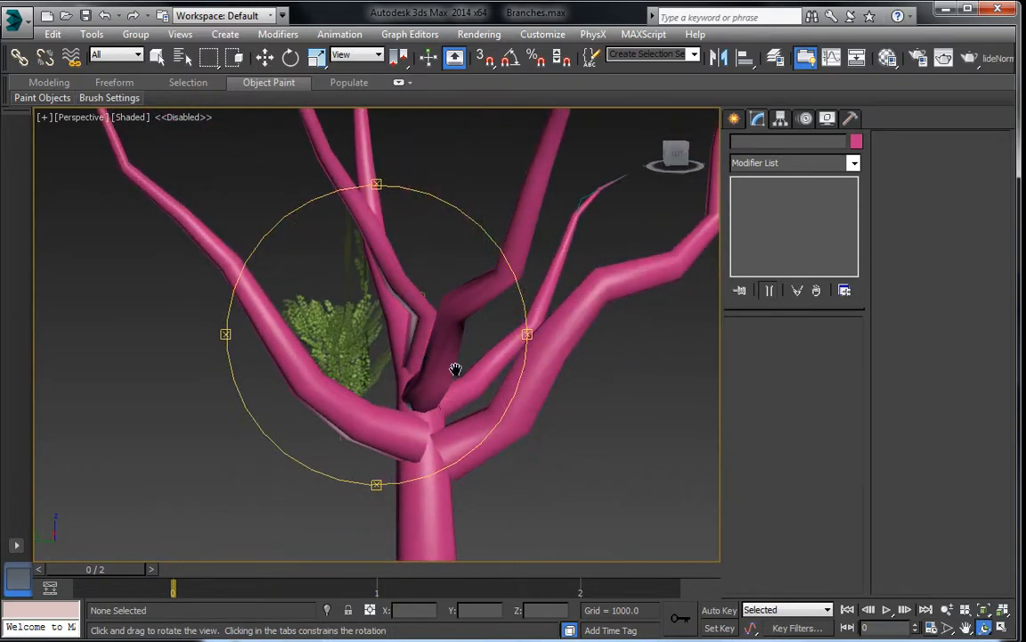
scroll(455, 369, "up", 3)
middle_click_drag(414, 382, 490, 376, "alt")
left_click_drag(469, 343, 425, 369)
In the Top view, select Line003 and shift its vertices from the third outward along positive X
key("t")
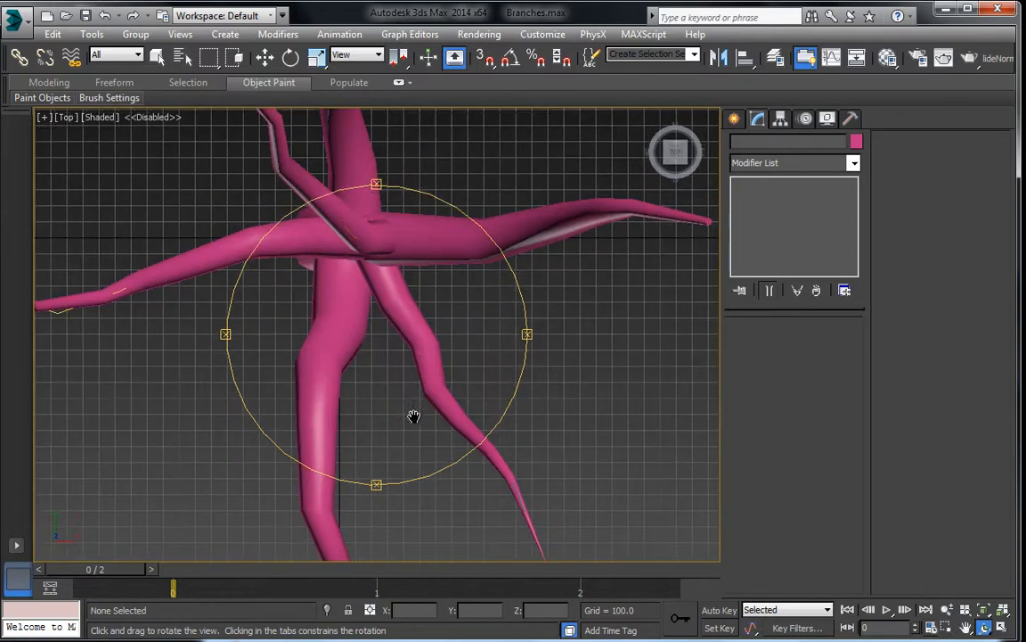
scroll(414, 416, "down", 3)
left_click(268, 58)
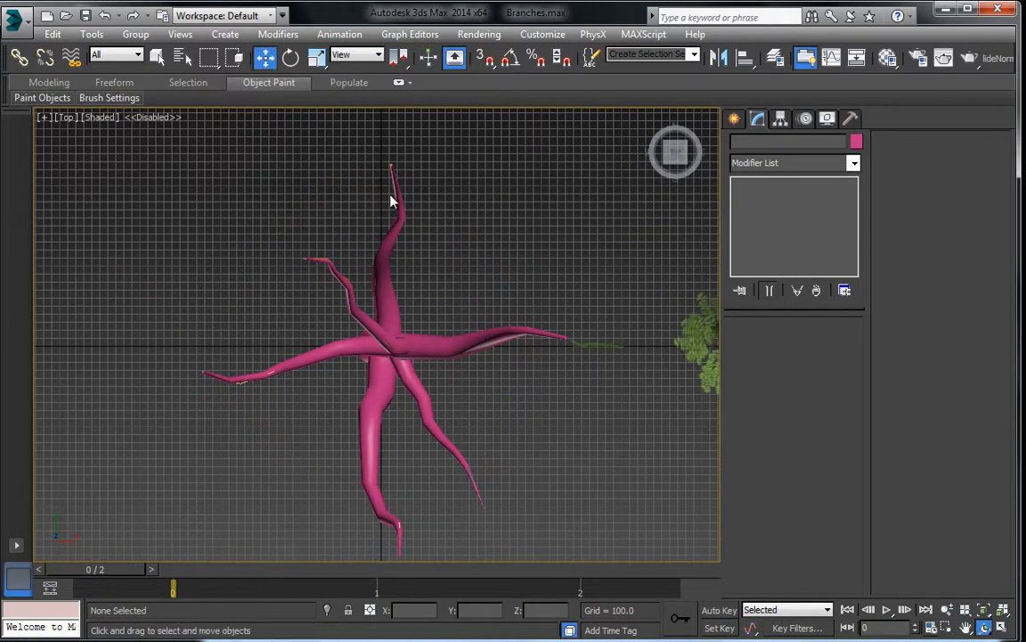
scroll(397, 223, "up", 4)
left_click(390, 282)
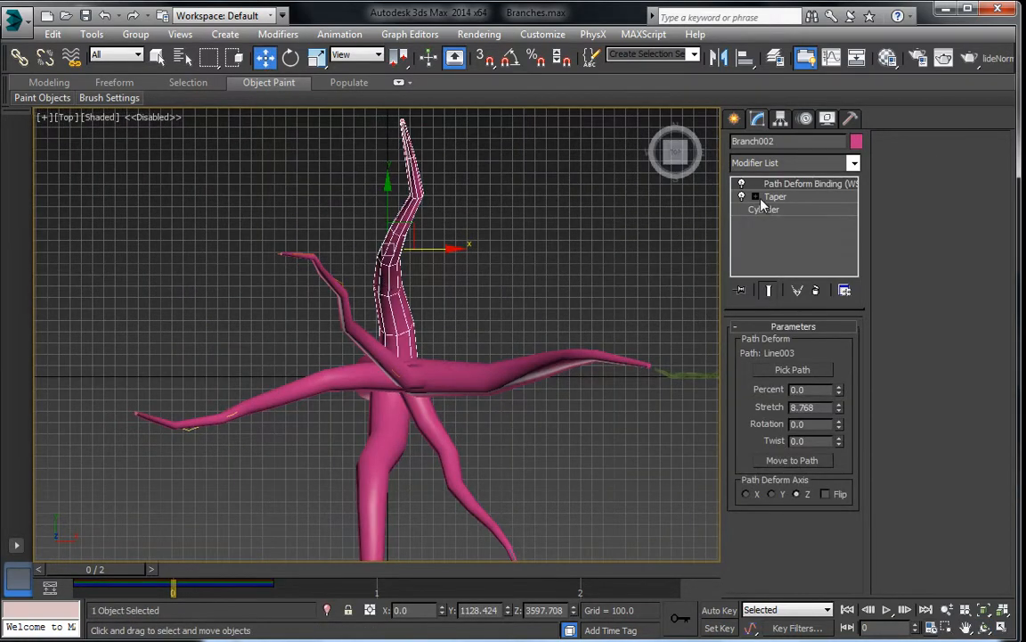
left_click(439, 279)
key("F3")
left_click(394, 289)
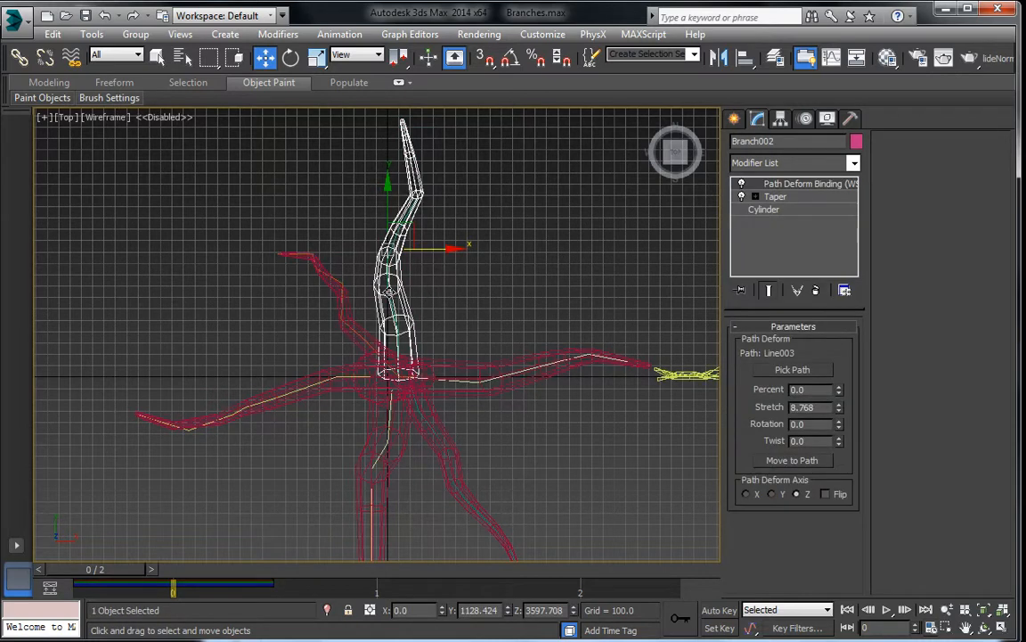
left_click(392, 290)
left_click(774, 382)
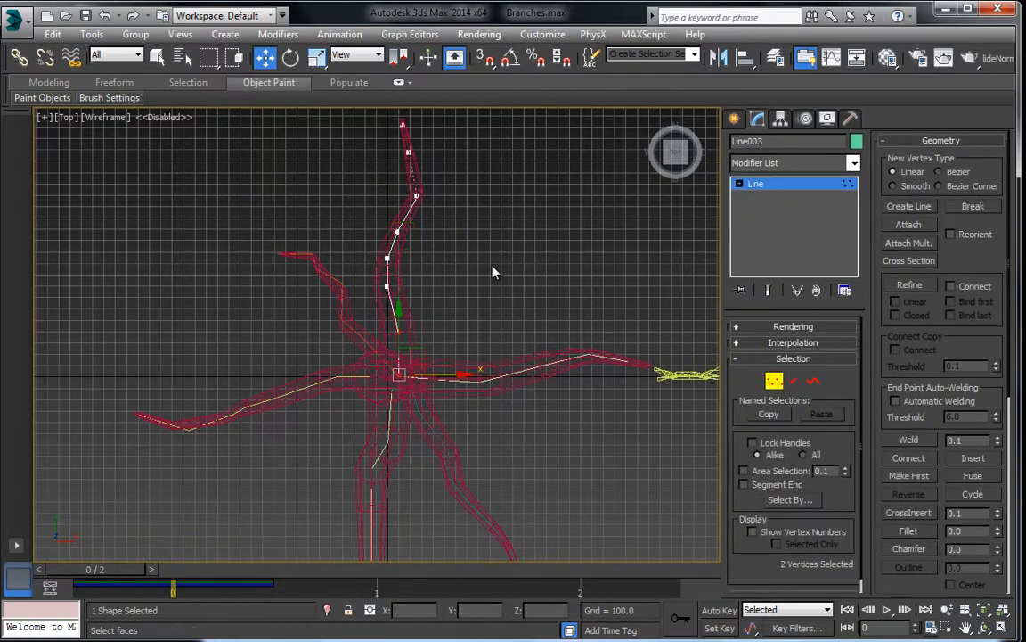
middle_click_drag(493, 267, 469, 339)
left_click_drag(435, 377, 442, 301)
left_click_drag(453, 356, 460, 272)
right_click(460, 273)
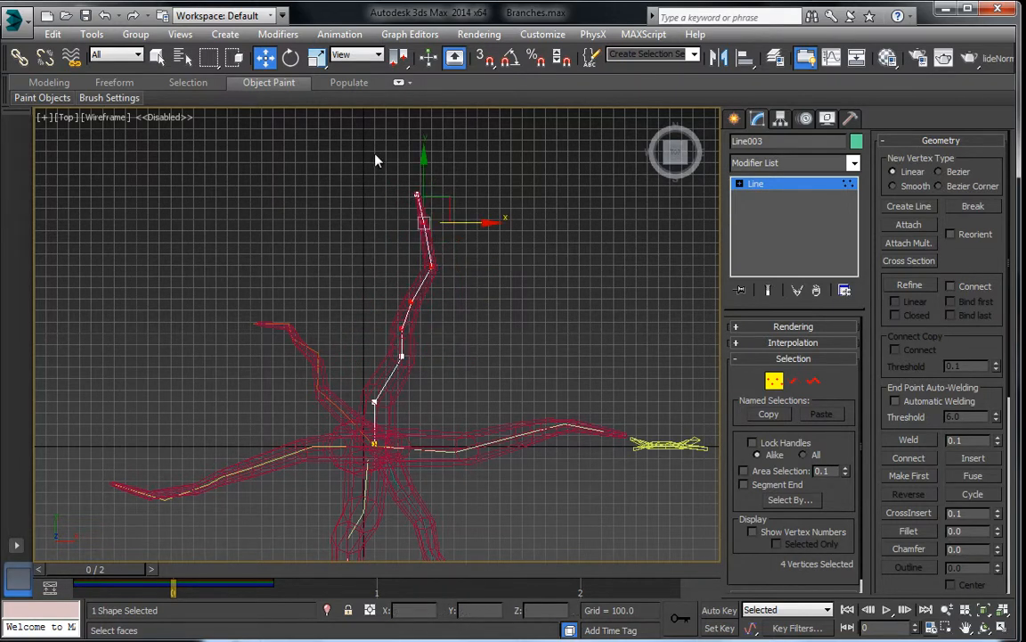
Bend Line003 in the Top view by shifting its vertices toward positive X and negative Y, from the fourth, sixth and seventh outward in stages
left_click_drag(444, 201, 483, 223)
left_click_drag(414, 195, 526, 313)
left_click_drag(489, 267, 507, 272)
left_click_drag(436, 215, 510, 252)
left_click_drag(495, 196, 519, 209)
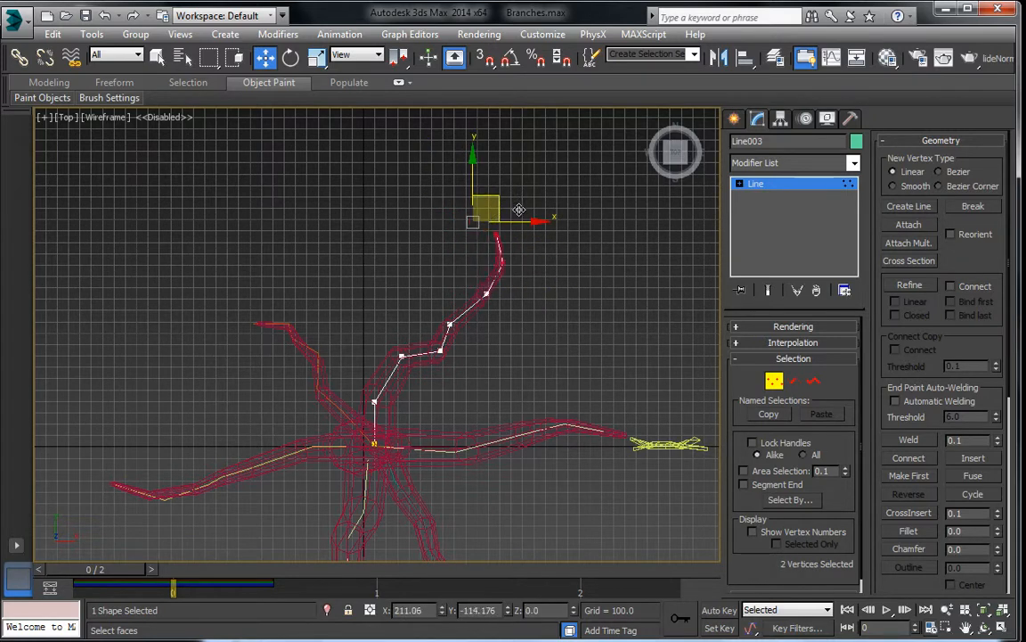
Move Line003's seventh vertex to about X 1086, Y 1623 and its sixth to about X 988, Y 1394
left_click_drag(480, 257, 504, 288)
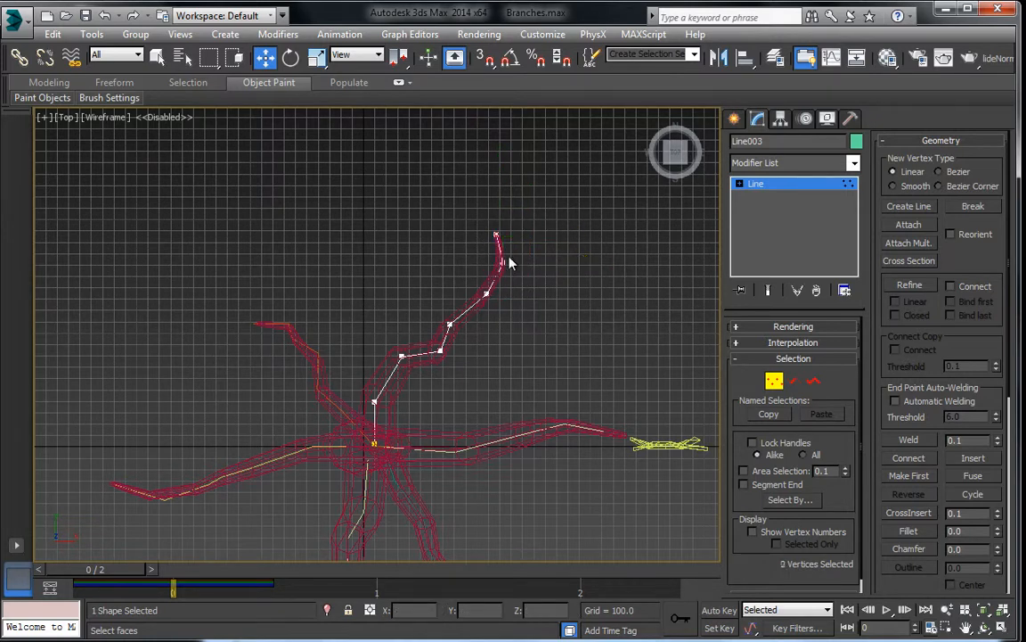
left_click(504, 262)
left_click_drag(532, 245, 516, 246)
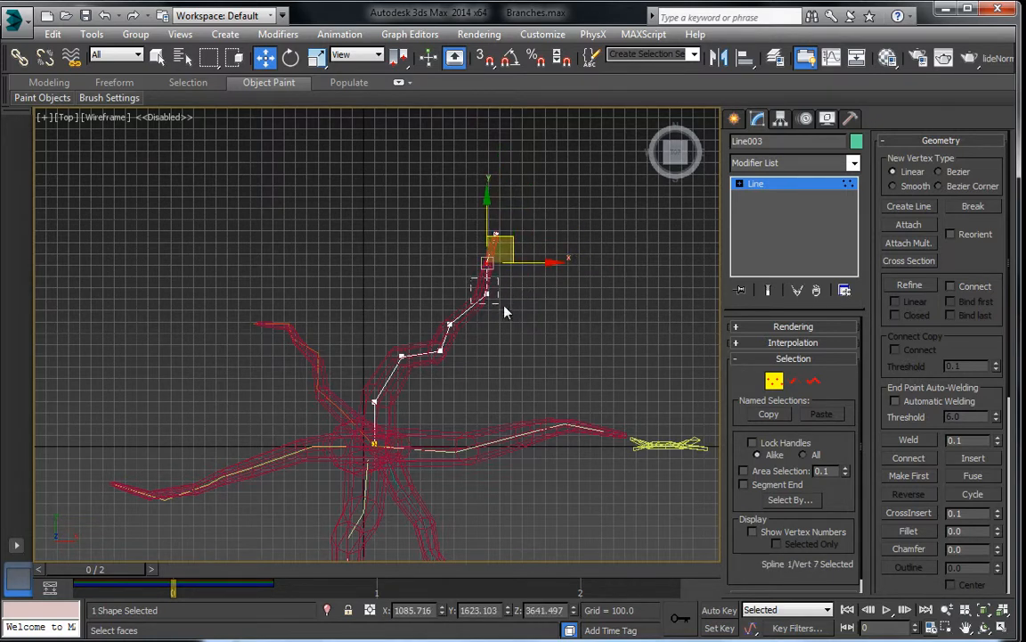
left_click_drag(504, 306, 498, 271)
middle_click_drag(449, 410, 436, 288)
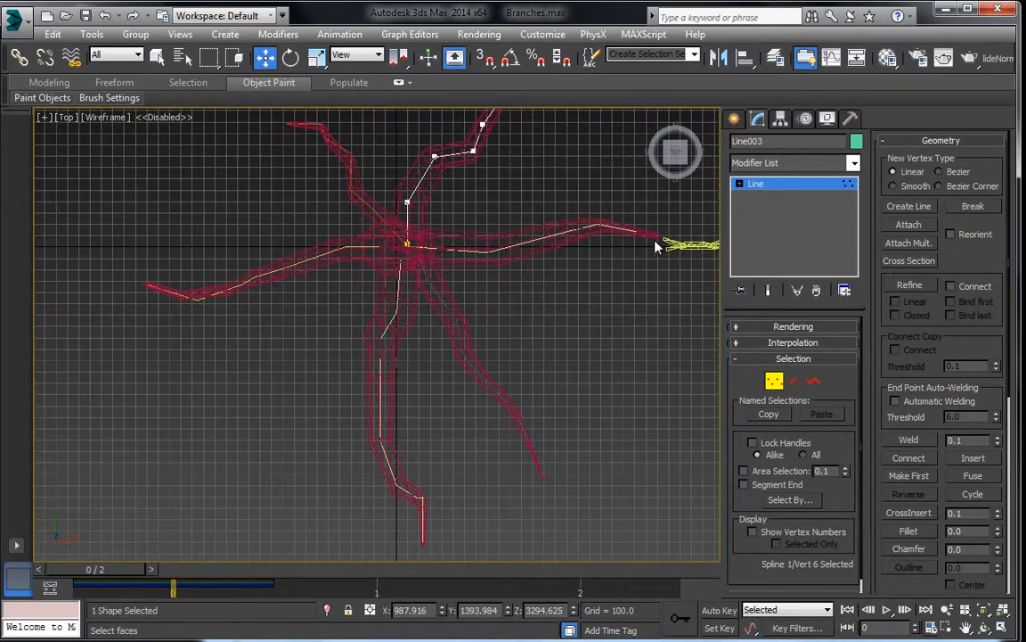
left_click(755, 186)
Select Line006, the path of Branch005, and move its six outer vertices diagonally toward positive X and Y in the Top view
left_click(469, 367)
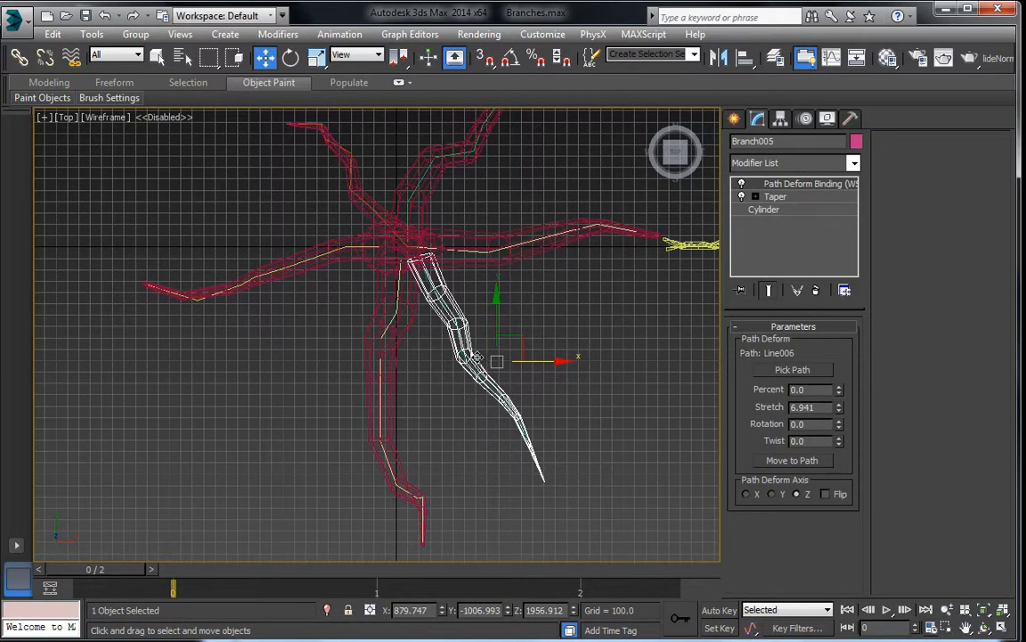
scroll(467, 355, "up", 10)
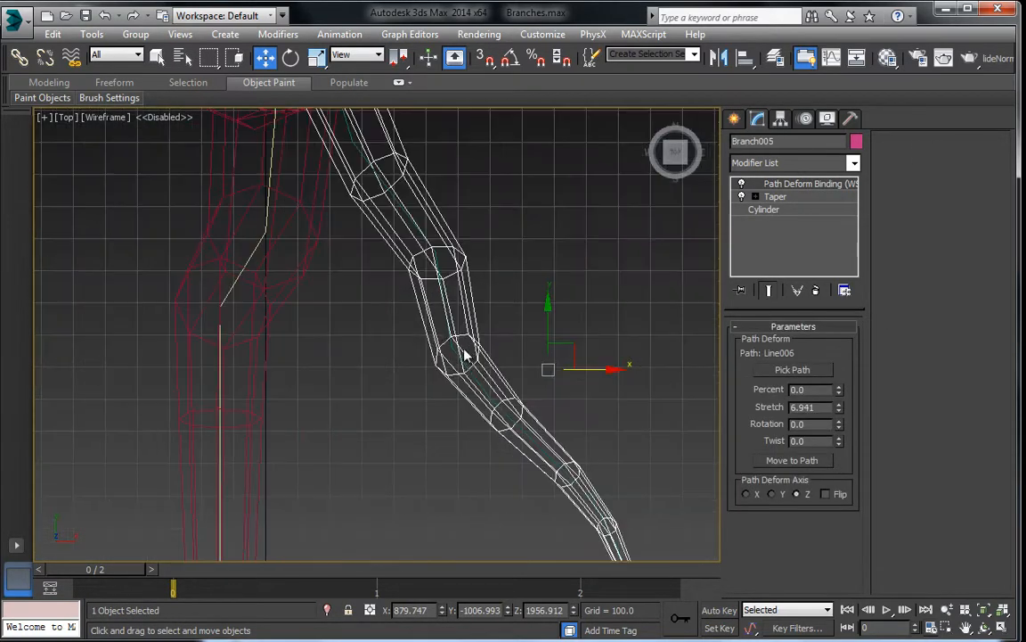
left_click(452, 308)
scroll(562, 313, "down", 8)
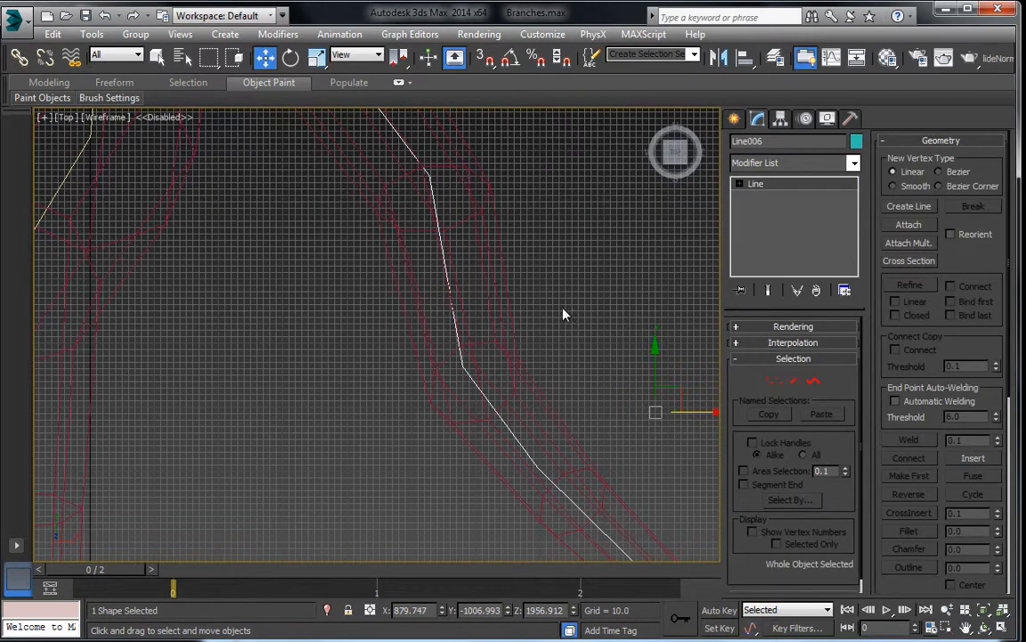
left_click(774, 381)
scroll(543, 332, "down", 3)
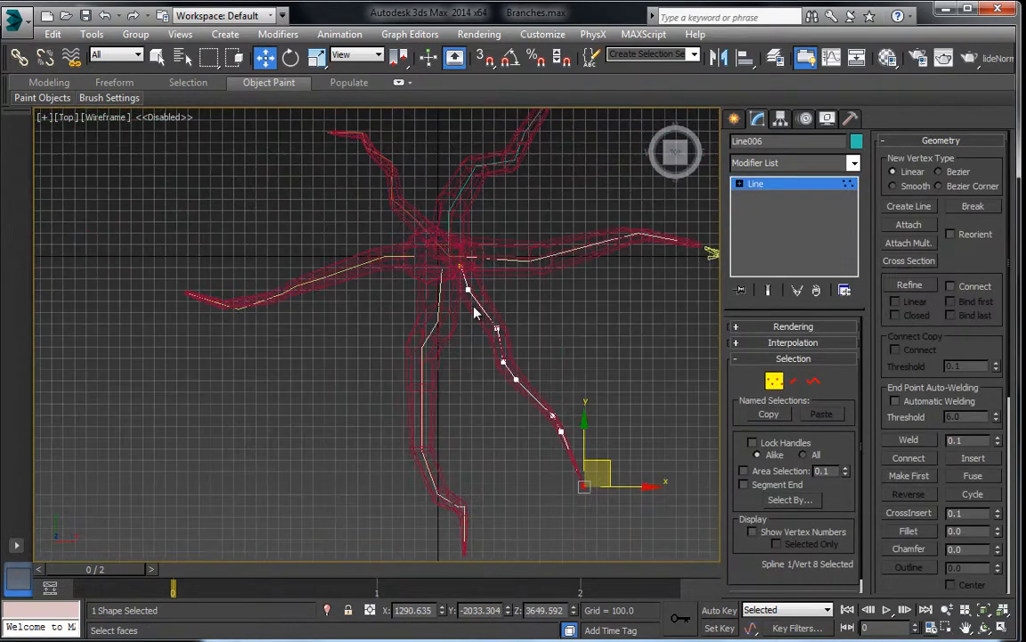
left_click_drag(537, 414, 615, 495)
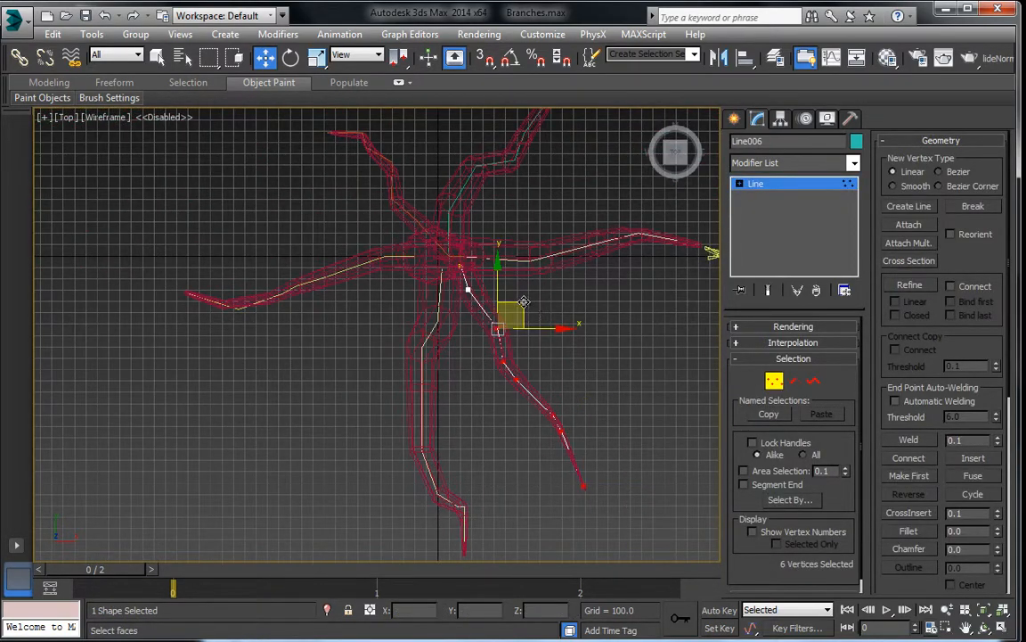
left_click_drag(524, 302, 535, 290)
left_click(775, 187)
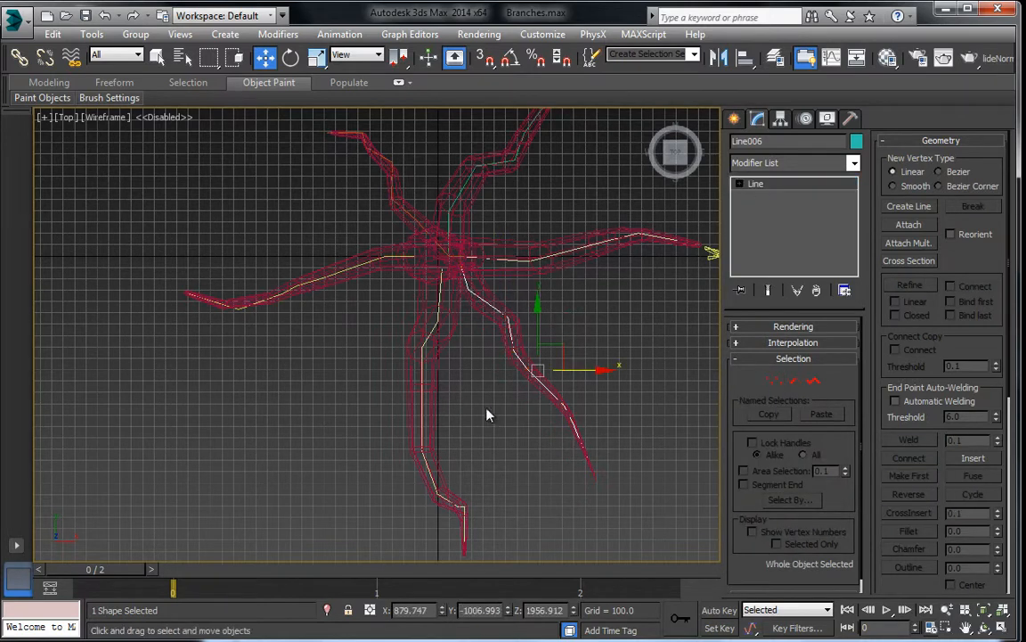
Select Line004 and shift its seven outer vertices, from the third outward, along negative X in the Top view
left_click(412, 394)
left_click(422, 400)
left_click(422, 400)
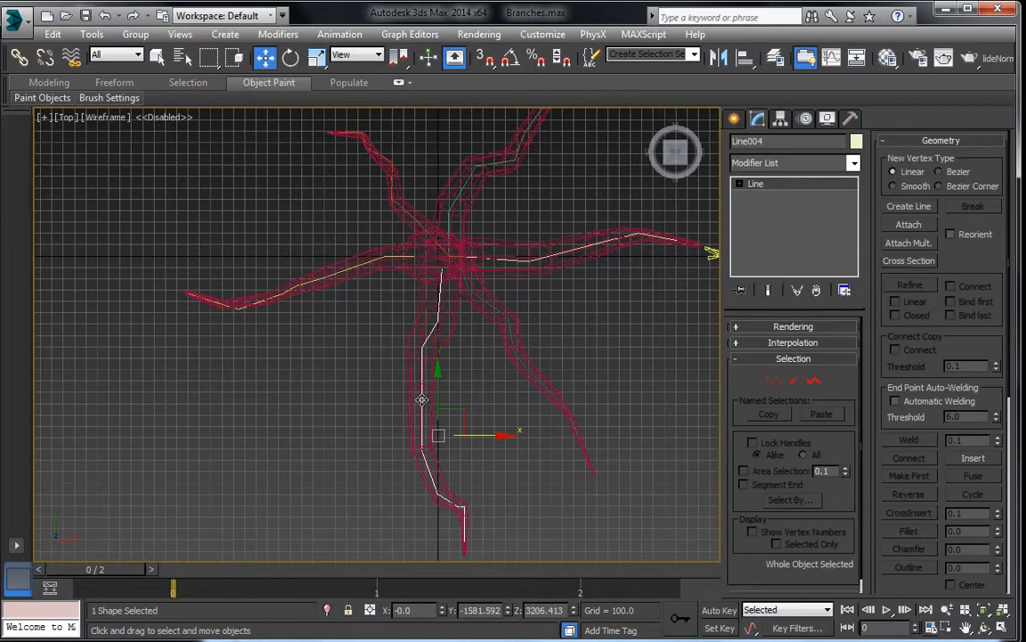
left_click(775, 380)
left_click_drag(375, 341, 485, 556)
left_click_drag(458, 349, 443, 348)
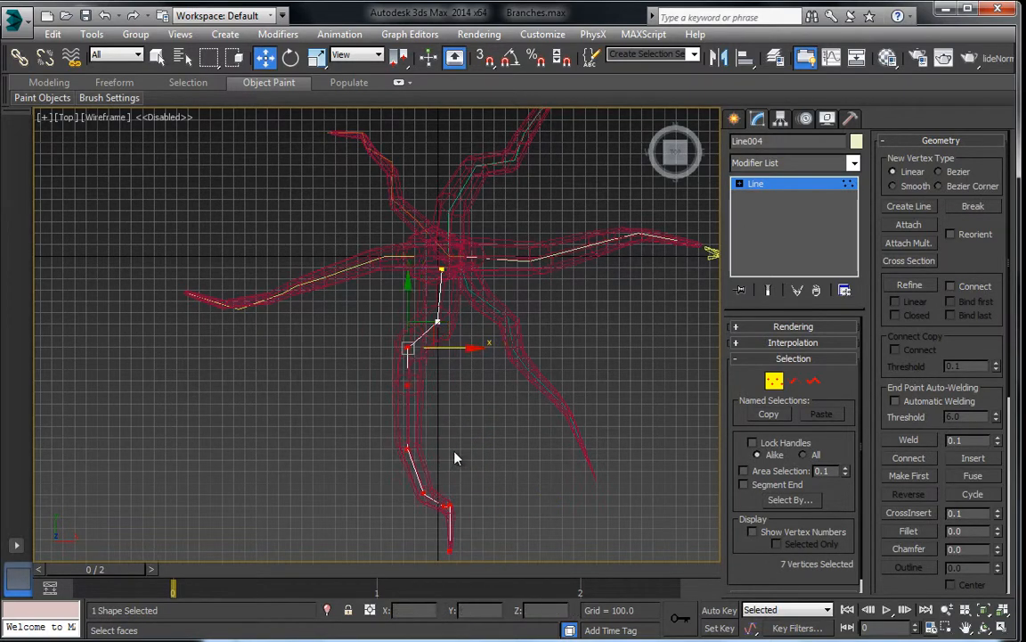
Shift Line004's vertices from the fourth outward farther along negative X to curve the branch
left_click_drag(328, 360, 475, 556)
left_click_drag(450, 386, 434, 387)
left_click(451, 445)
middle_click_drag(449, 445, 446, 419)
scroll(446, 419, "down", 2)
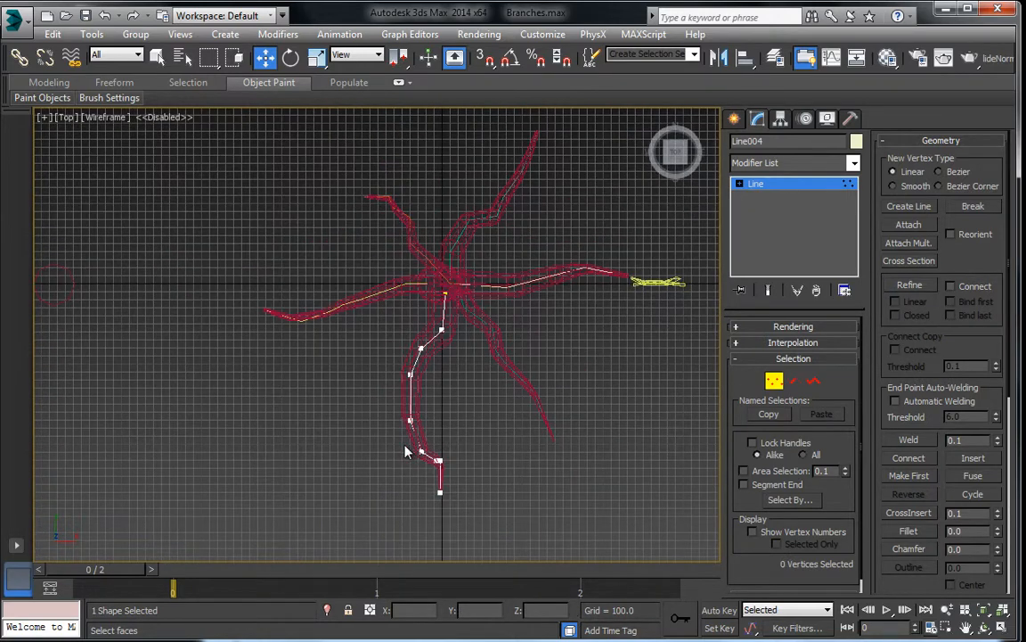
Shift Line004's end vertices along negative X in the Top view, with the seventh vertex at about X -458, Y -2211
left_click_drag(469, 456, 443, 461)
scroll(424, 493, "up", 3)
left_click(443, 438)
left_click_drag(402, 511, 412, 508)
left_click_drag(451, 428, 414, 463)
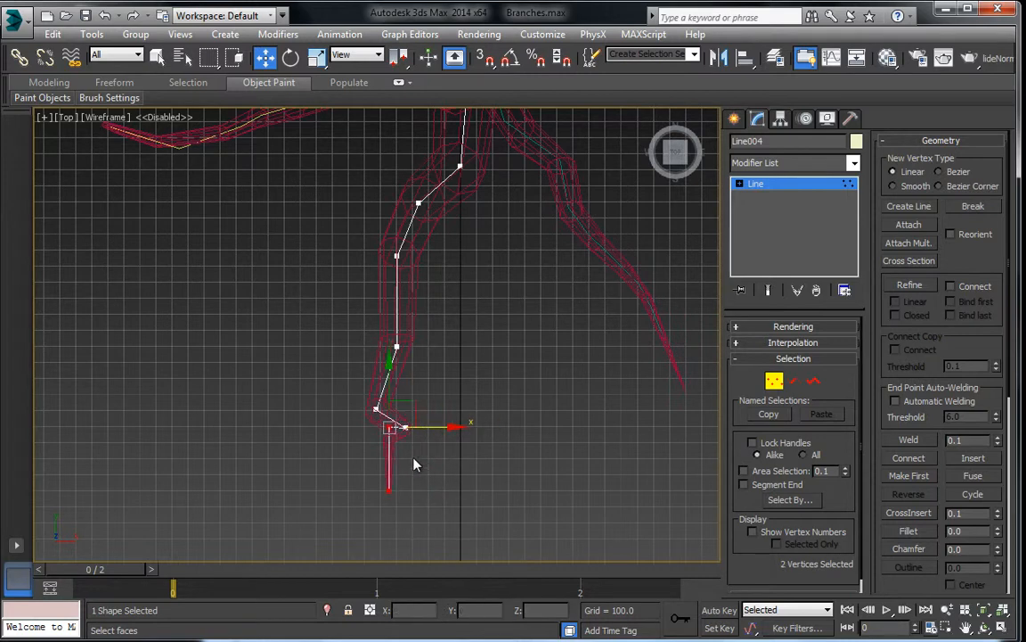
left_click(390, 427)
scroll(432, 385, "down", 3)
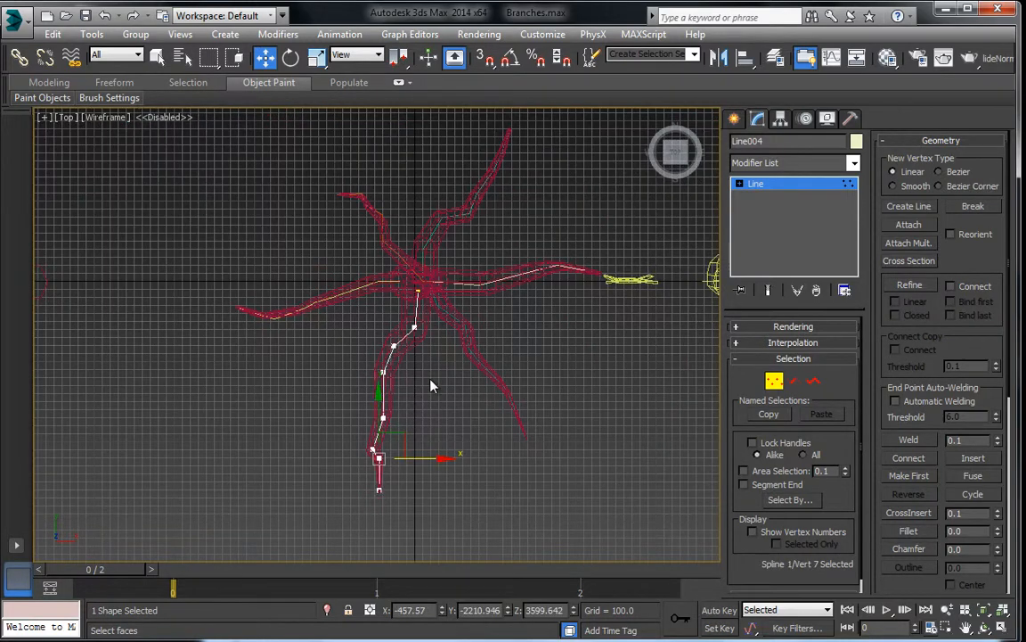
left_click(759, 187)
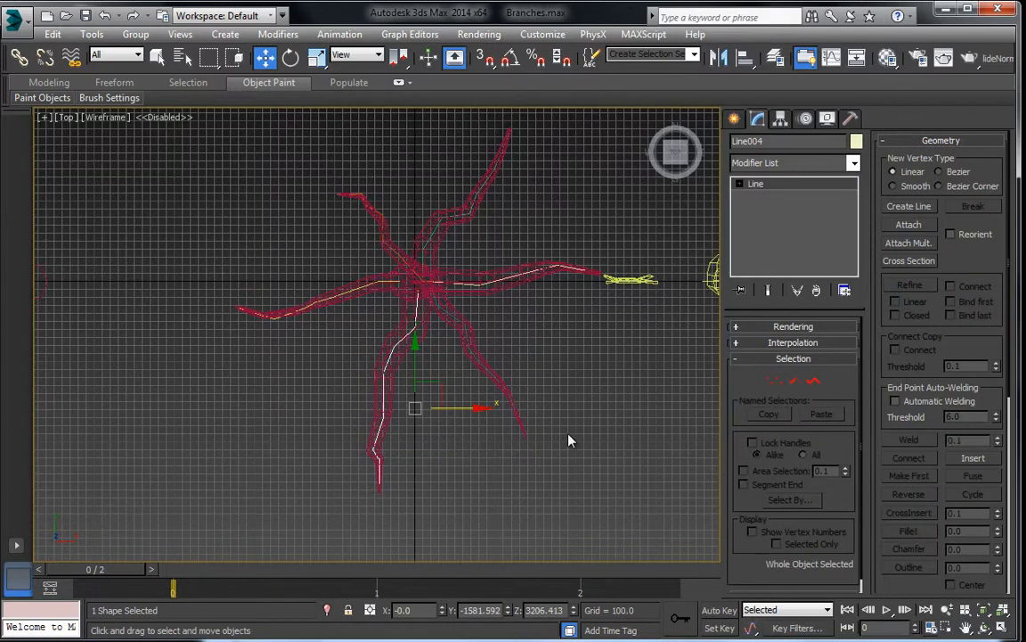
Examine the whole tree and the nearby branch clusters from several angles in the shaded Perspective view
left_click(568, 436)
mouse_move(510, 396)
middle_mouse_down()
mouse_move(502, 434)
mouse_move(489, 441)
mouse_move(408, 385)
mouse_move(361, 284)
mouse_move(389, 344)
mouse_move(348, 320)
middle_mouse_up()
scroll(488, 441, "down", 3)
key("p")
key("F3")
scroll(417, 362, "down", 4)
left_click_drag(347, 320, 347, 297)
scroll(422, 350, "up", 4)
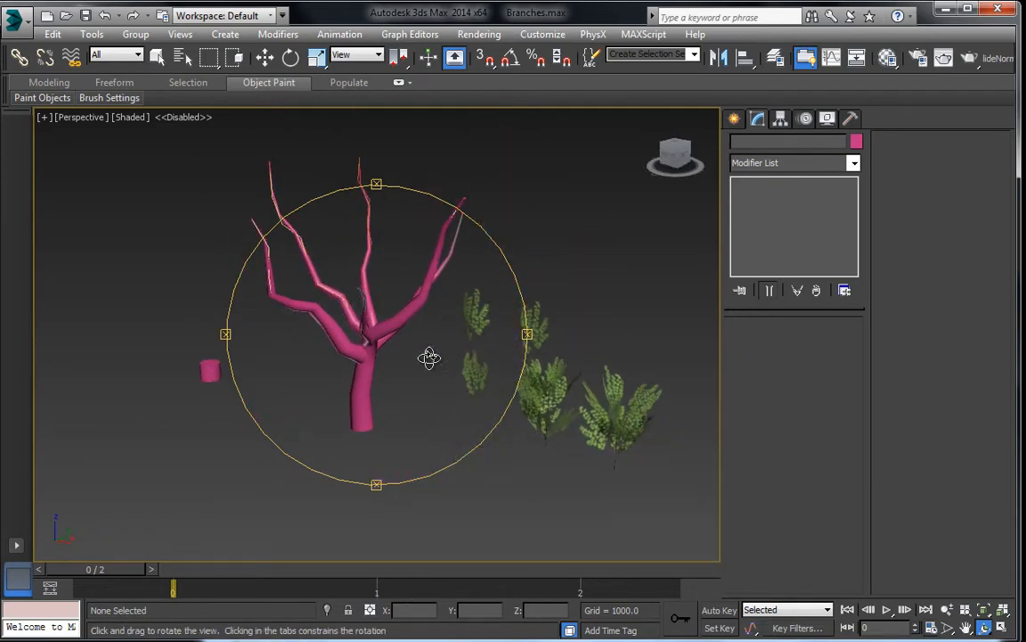
left_click_drag(428, 357, 418, 334)
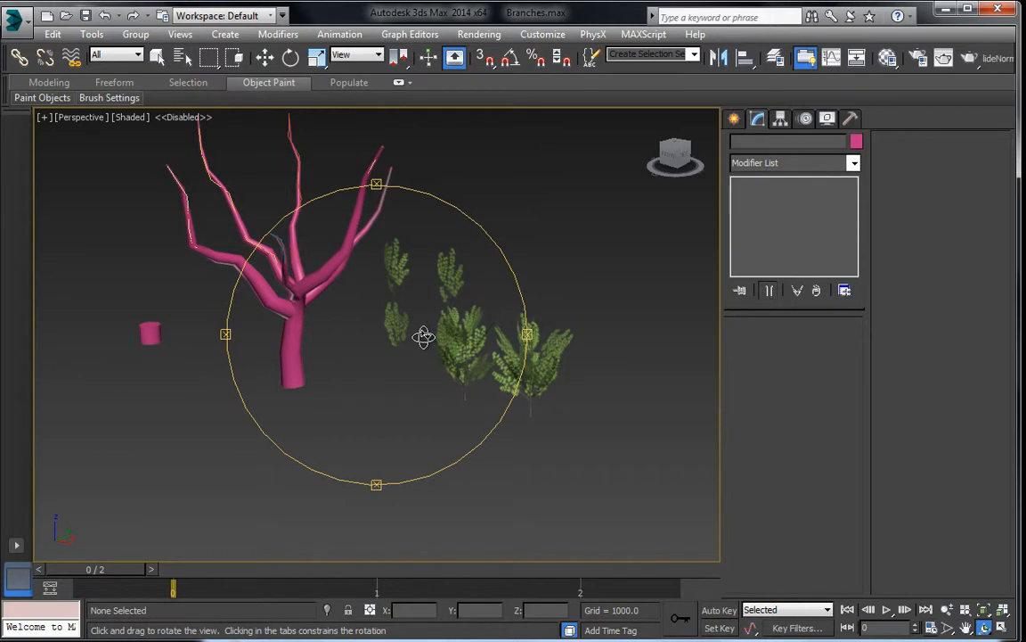
left_click_drag(346, 292, 326, 284)
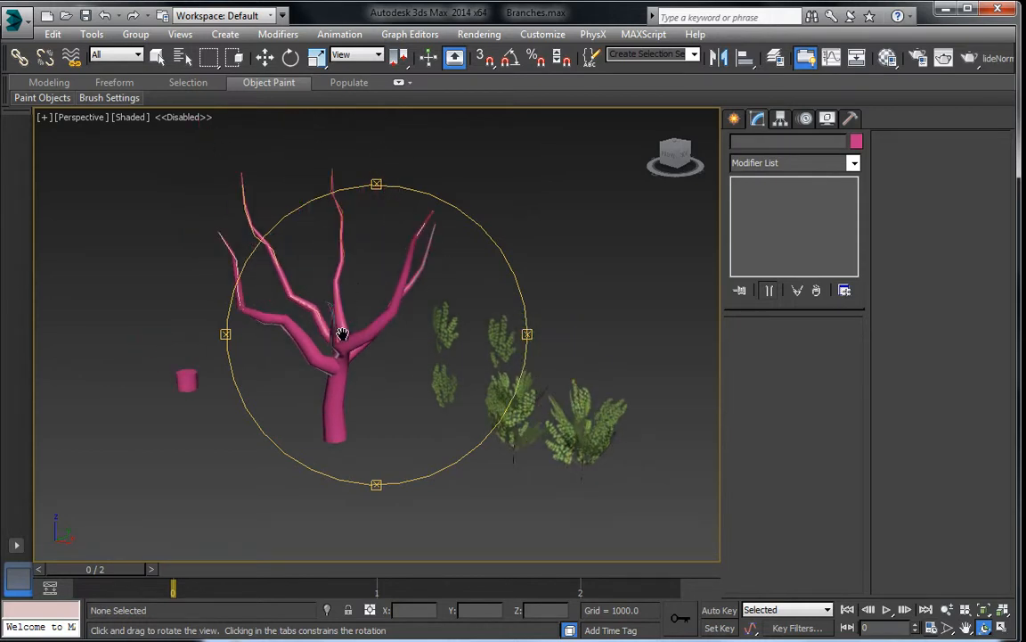